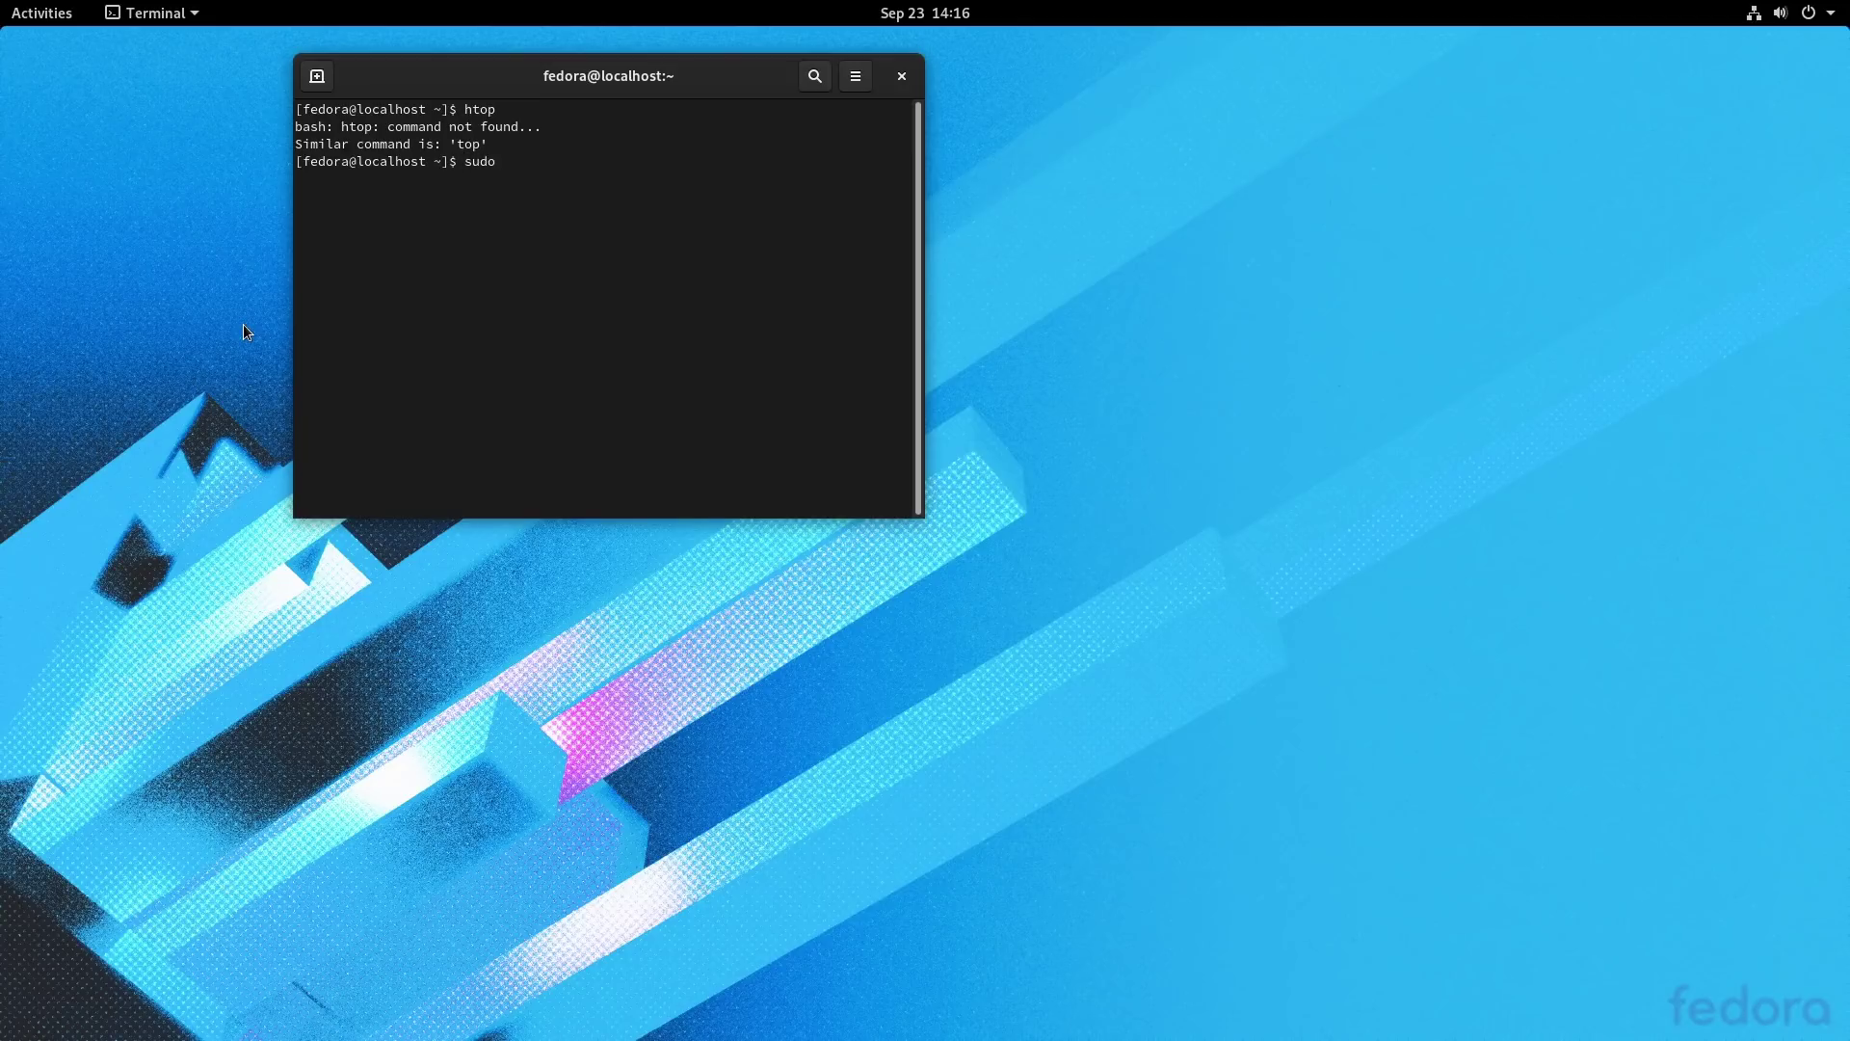
- Install htop with 'sudo dnf install htop', answering y to approve the download
{"action": "type", "text": "dnf install htop"}
{"action": "key", "text": "Return"}
{"action": "key", "text": "Return"}
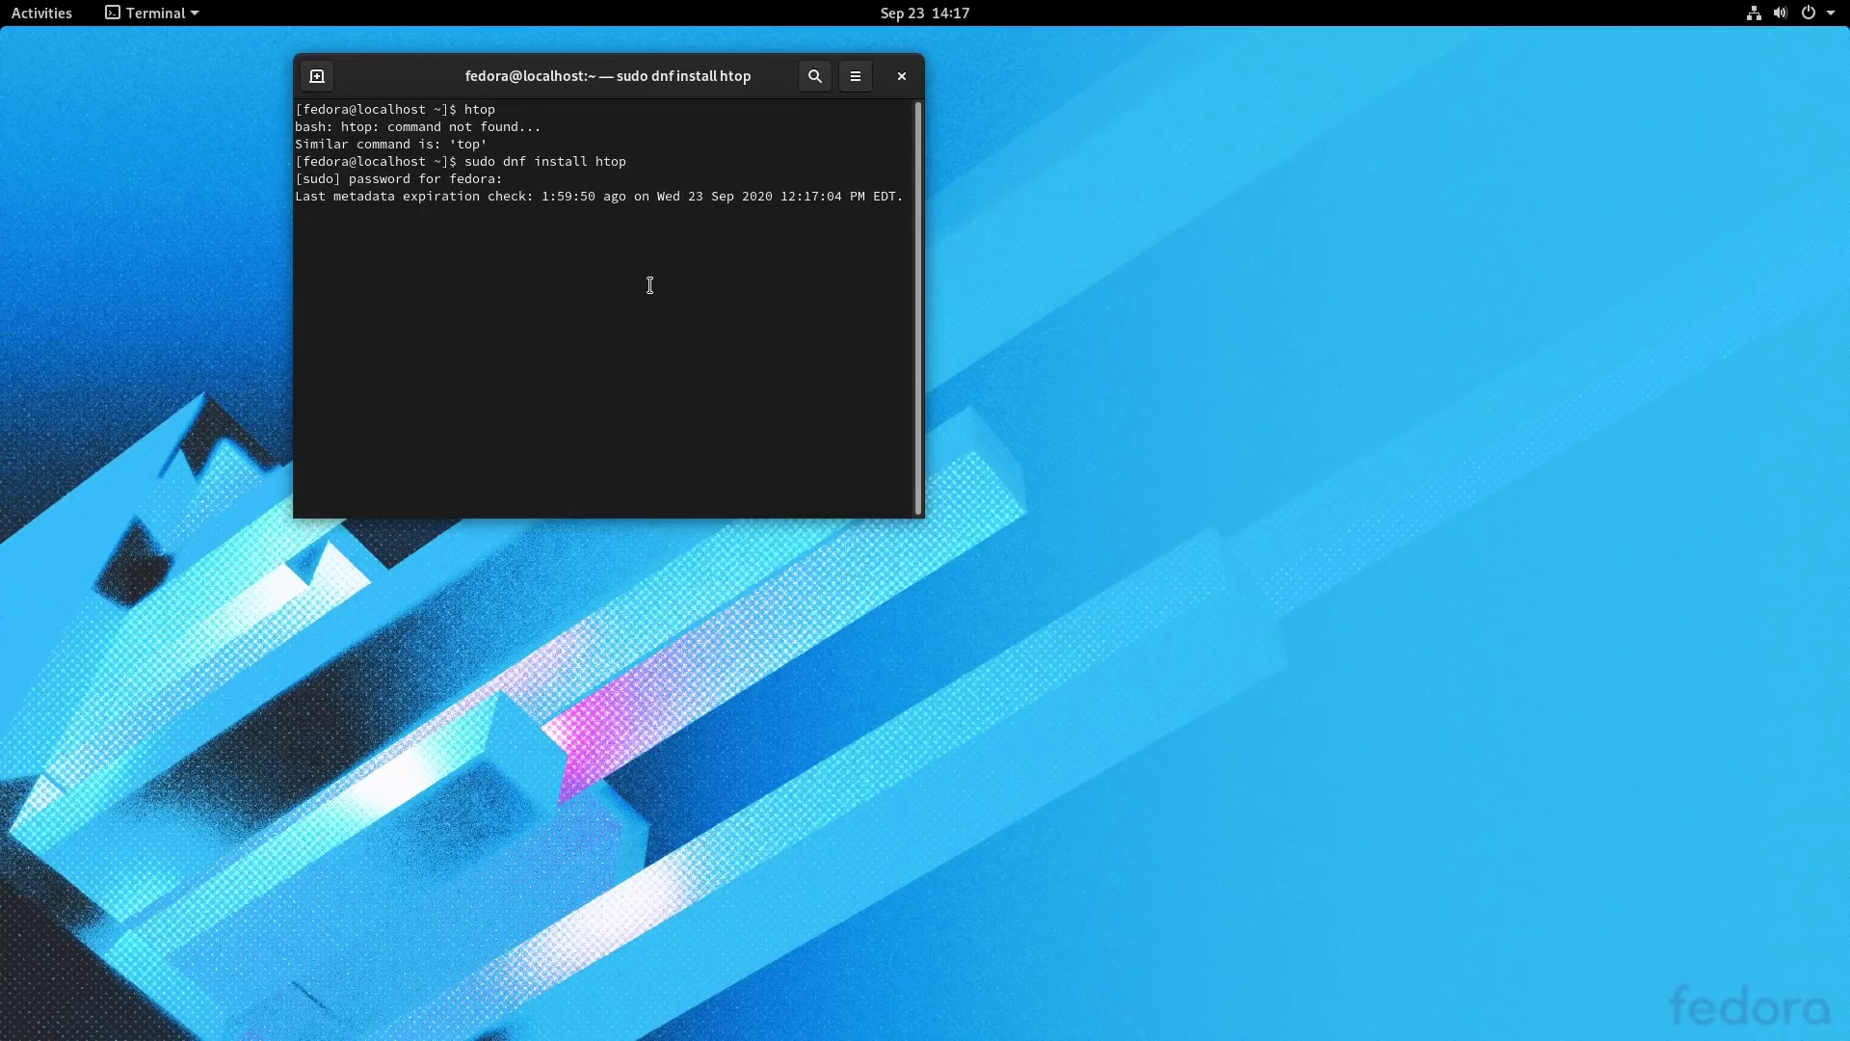
{"action": "type", "text": "y"}
{"action": "key", "text": "Return"}
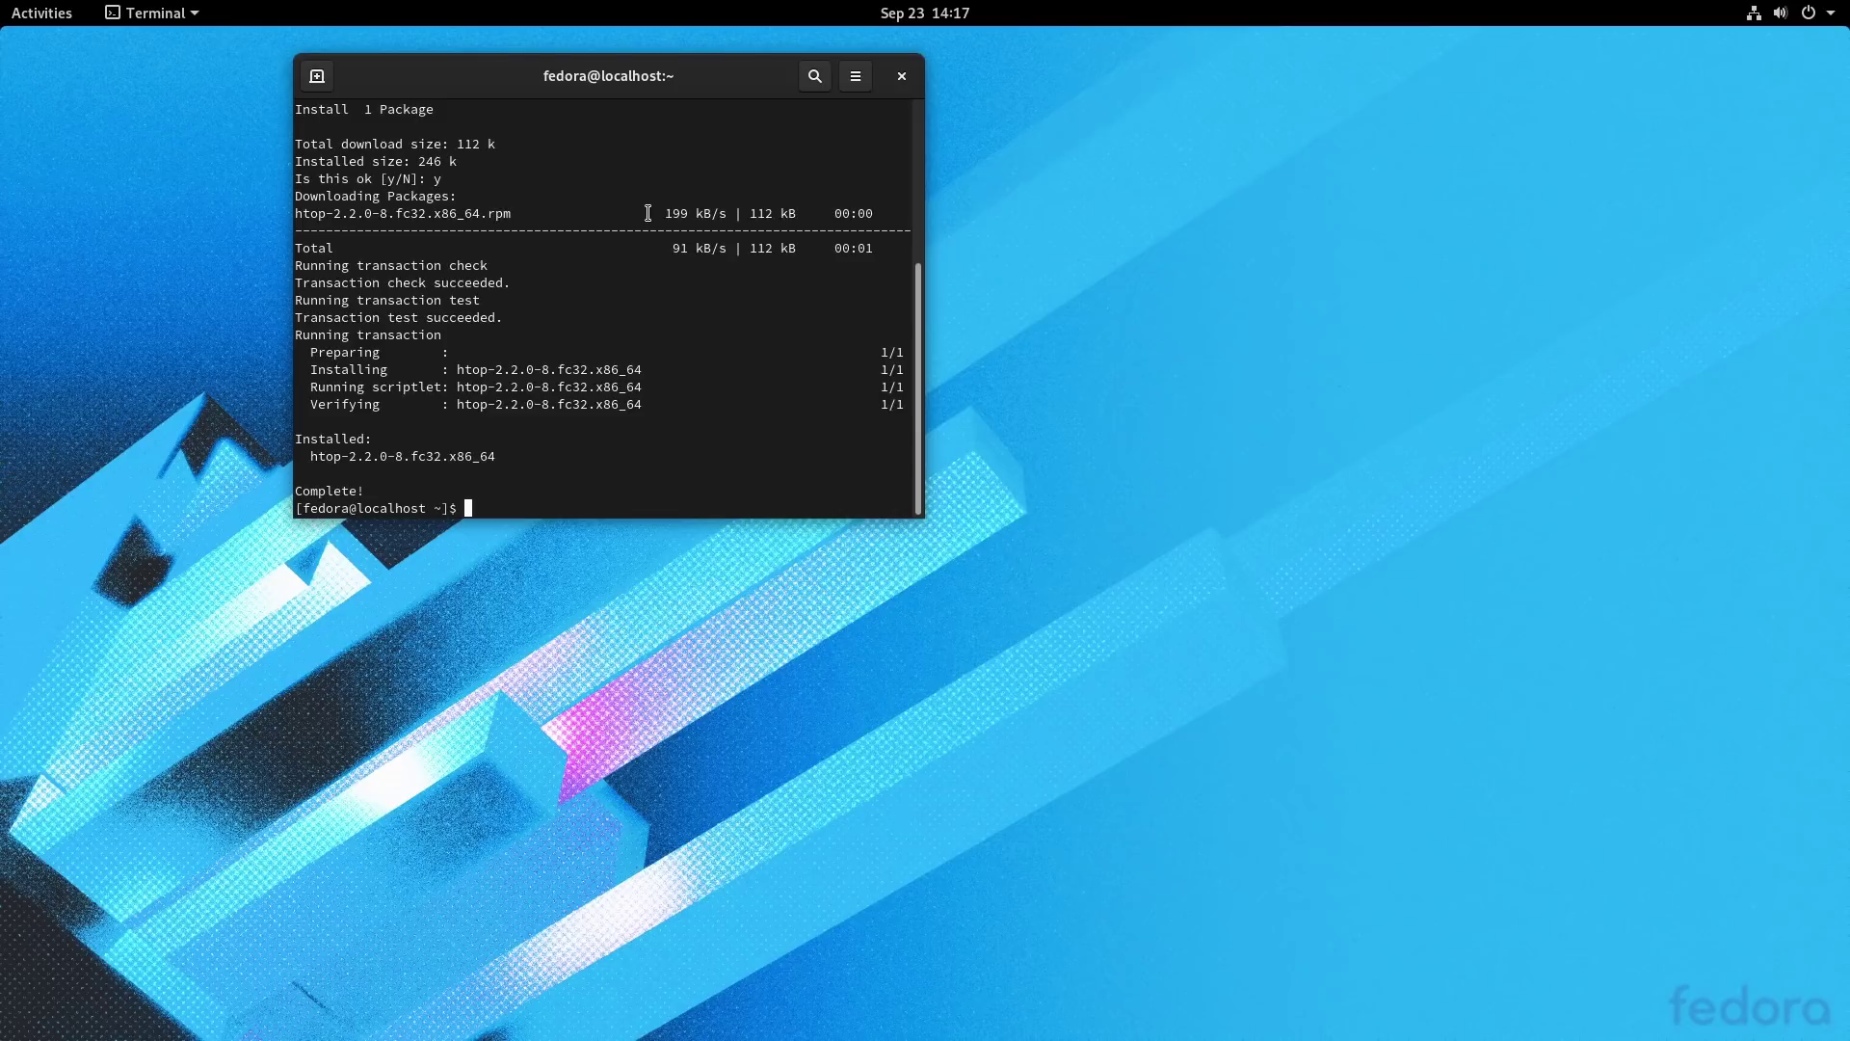
- Run htop to view live processes, then close the terminal window running it
{"action": "type", "text": "htop"}
{"action": "key", "text": "Return"}
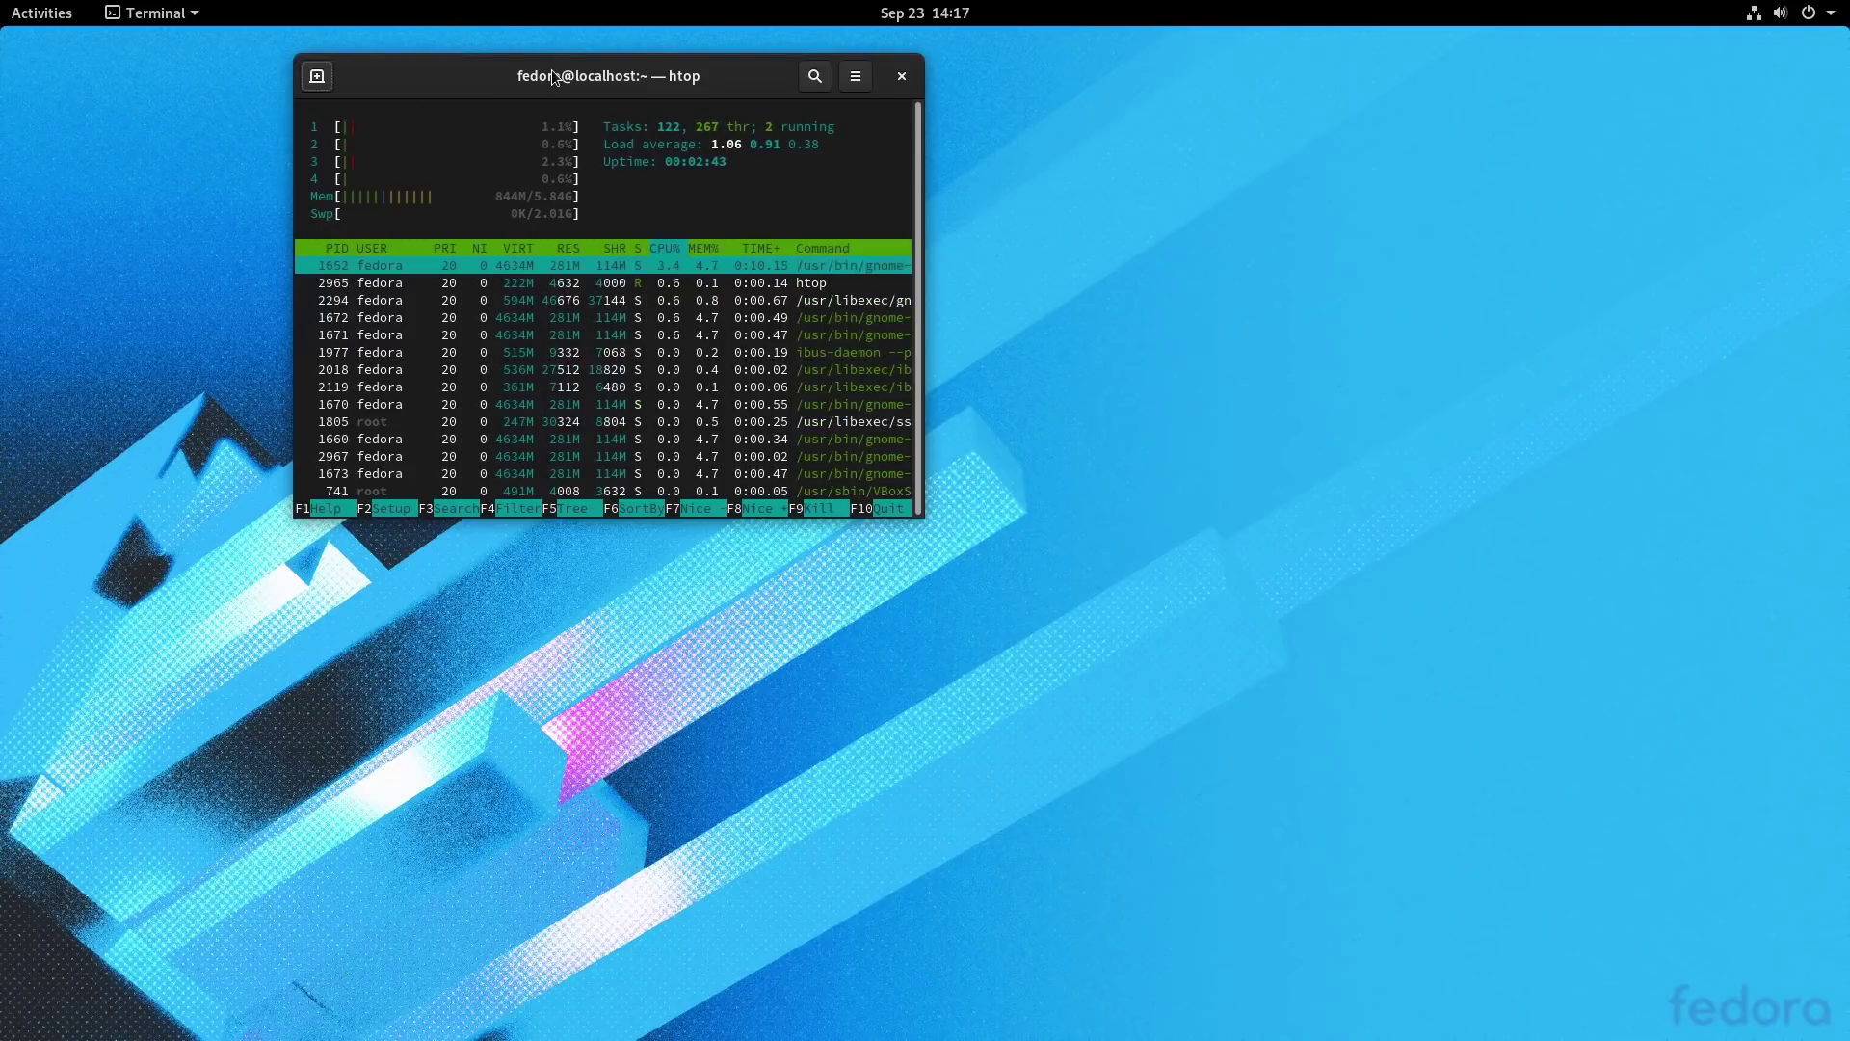
{"action": "left_click_drag", "start_coordinate": [585, 75], "coordinate": [625, 126]}
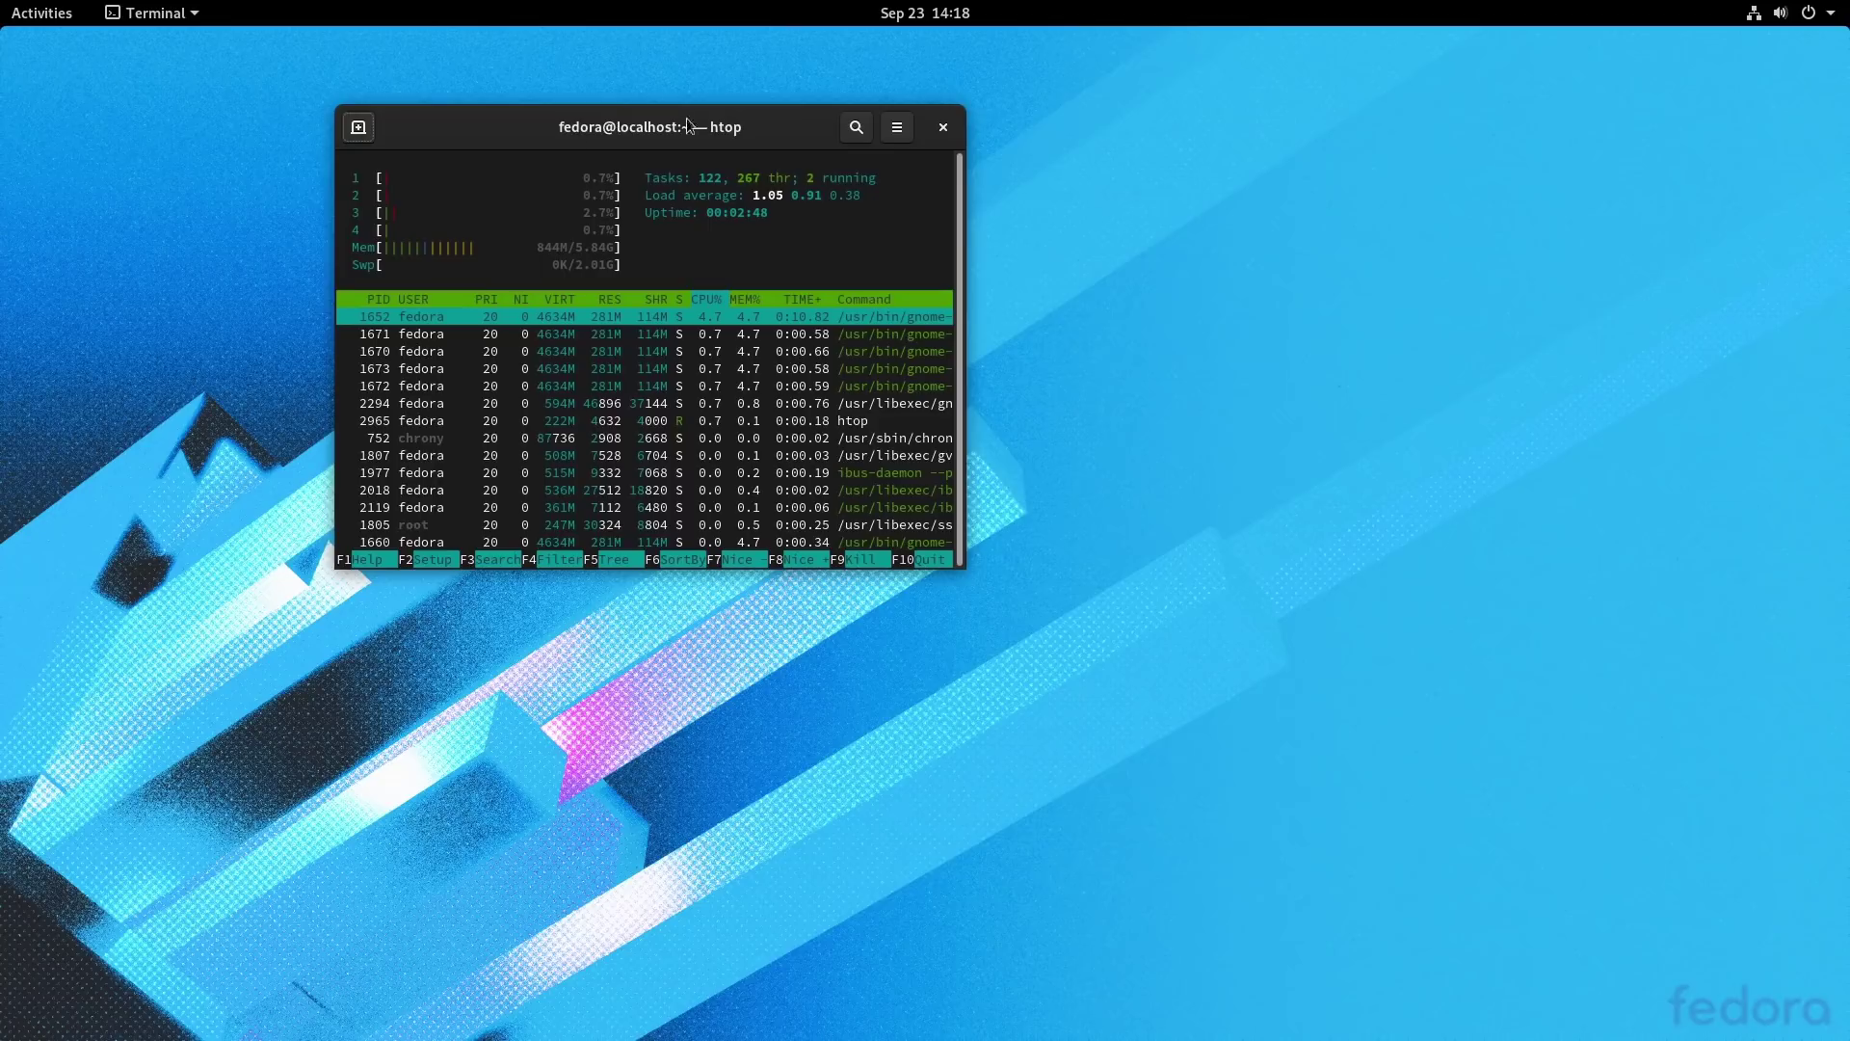
{"action": "left_click", "coordinate": [945, 126]}
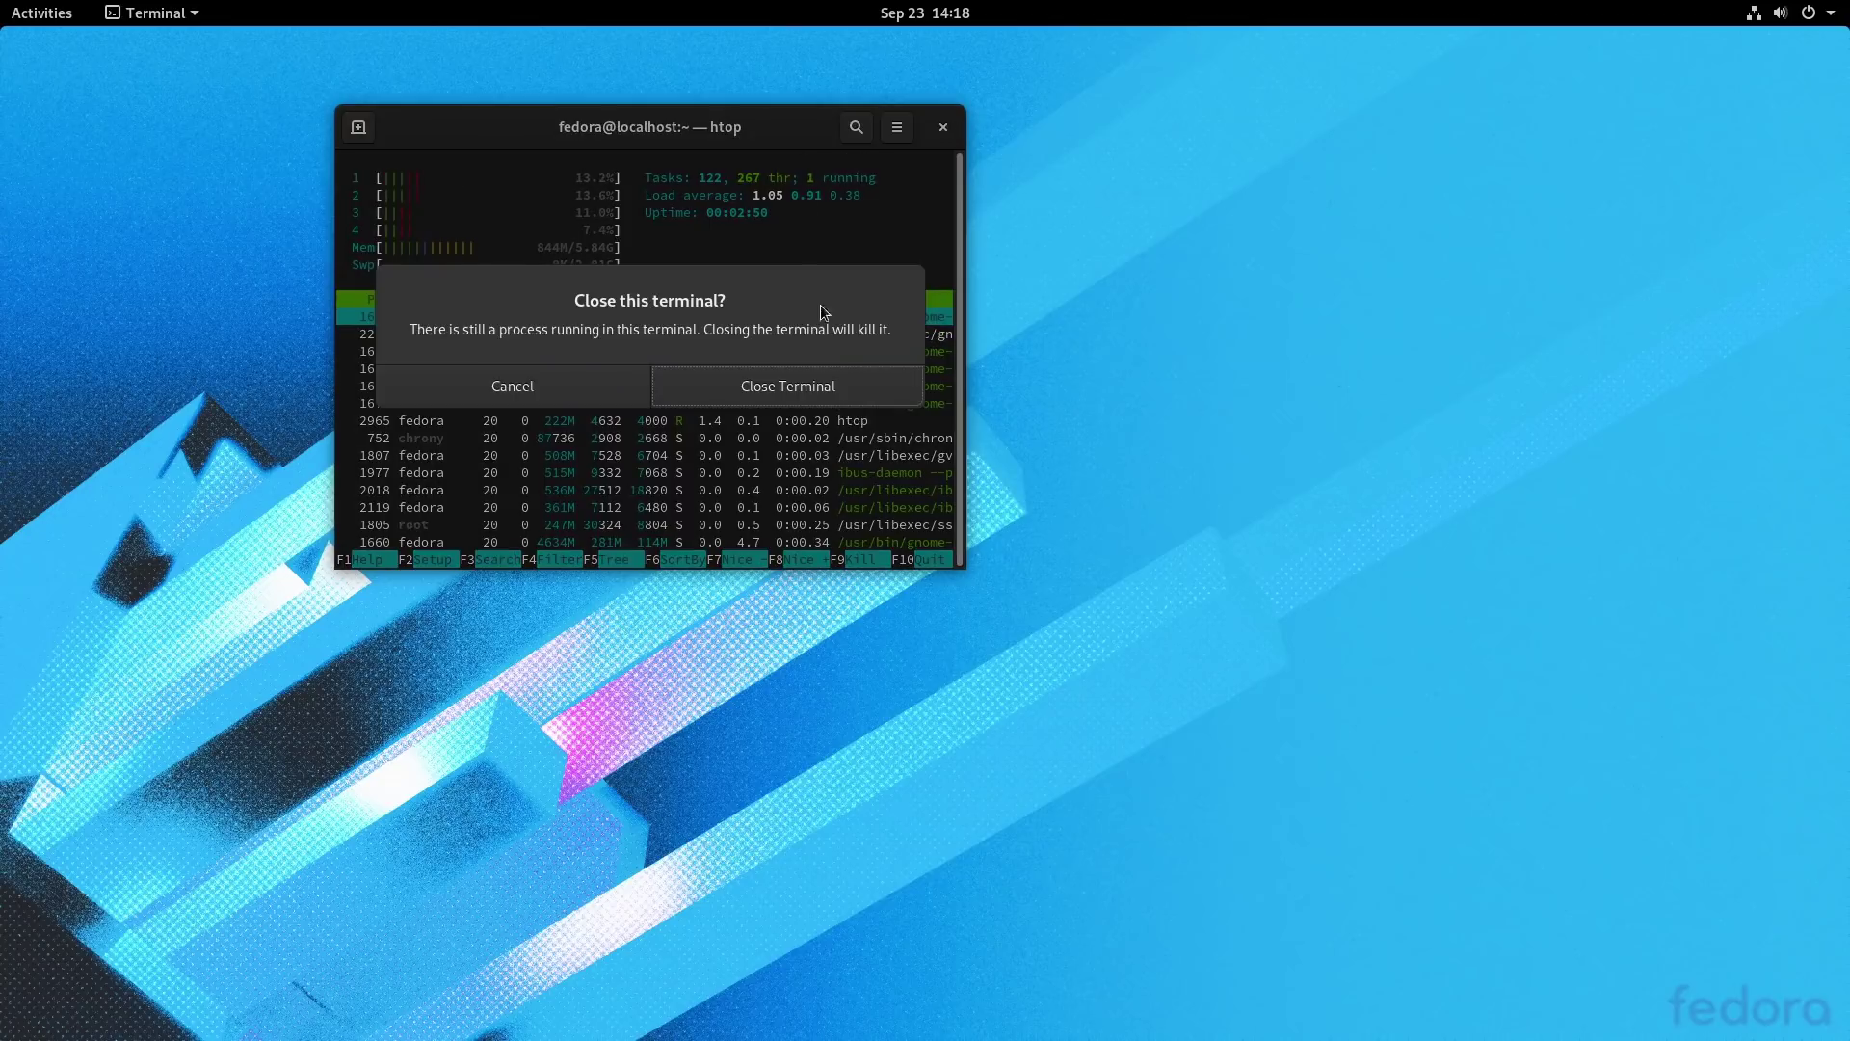
{"action": "left_click", "coordinate": [818, 382]}
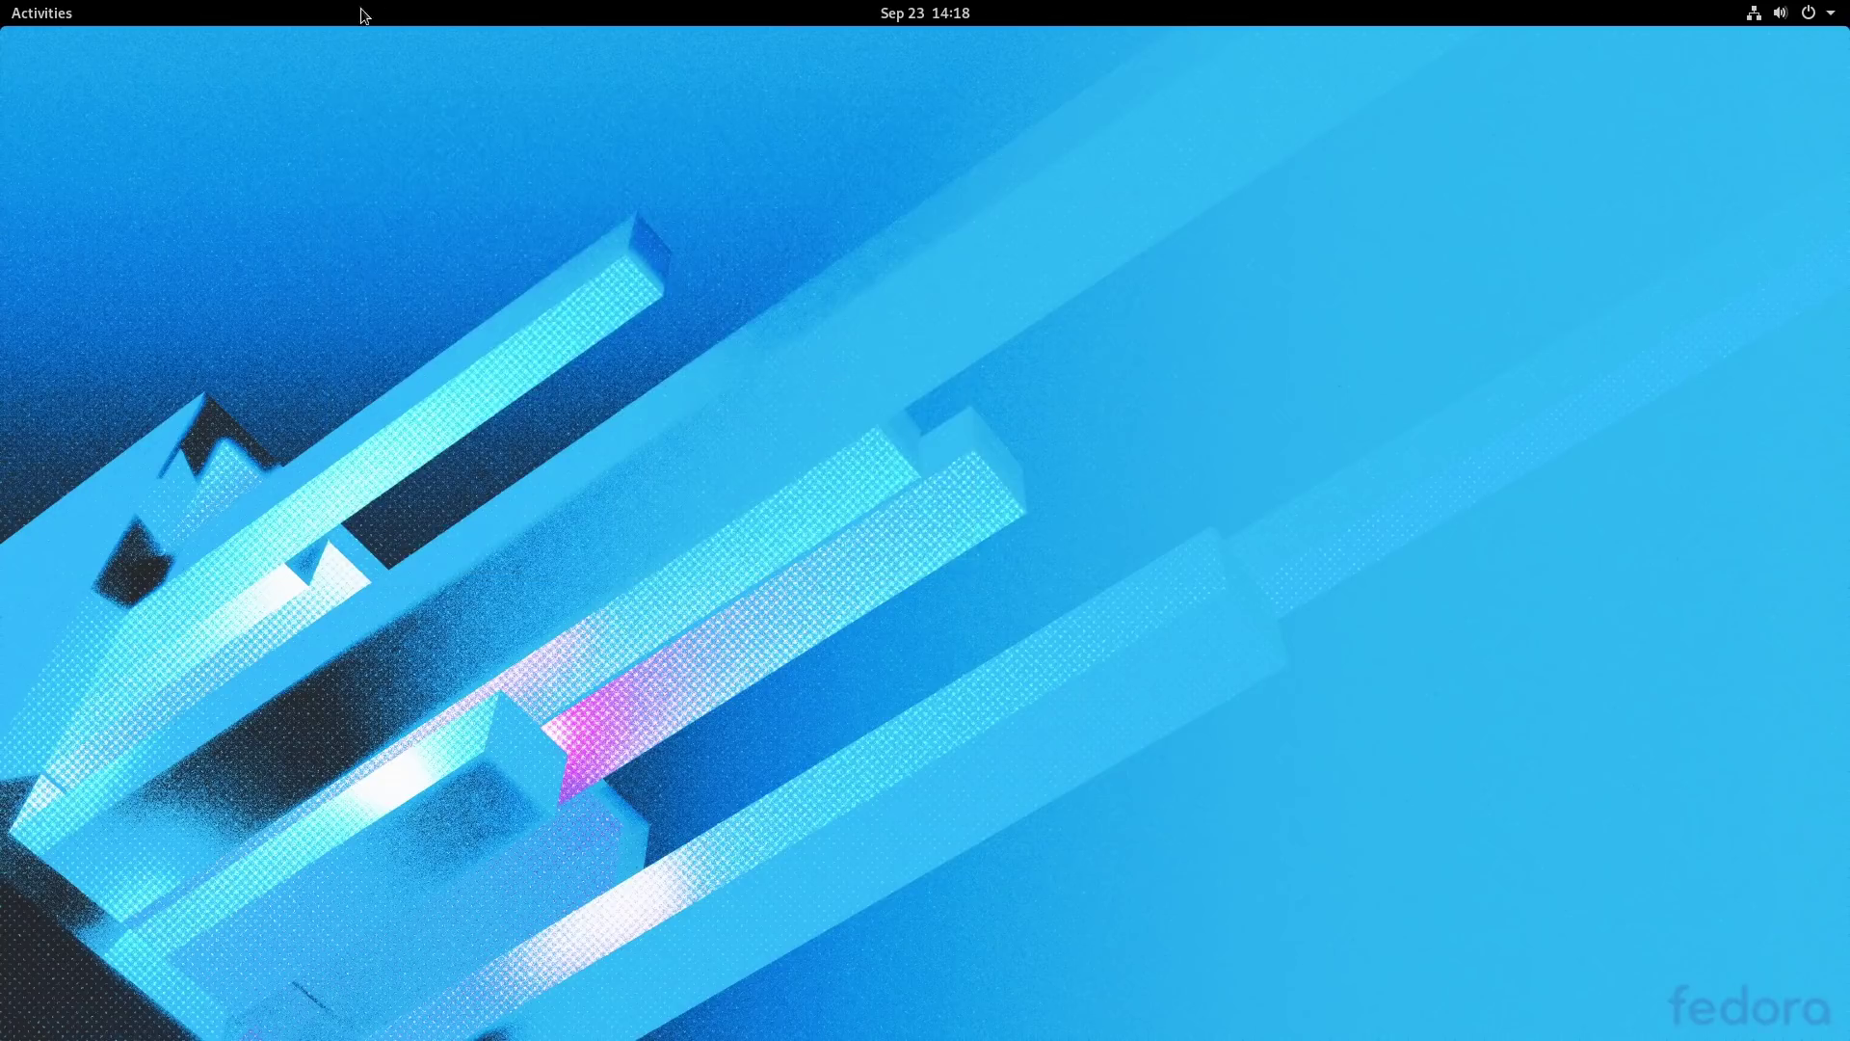
- Launch the Software store from the Activities dash
{"action": "left_click", "coordinate": [40, 19]}
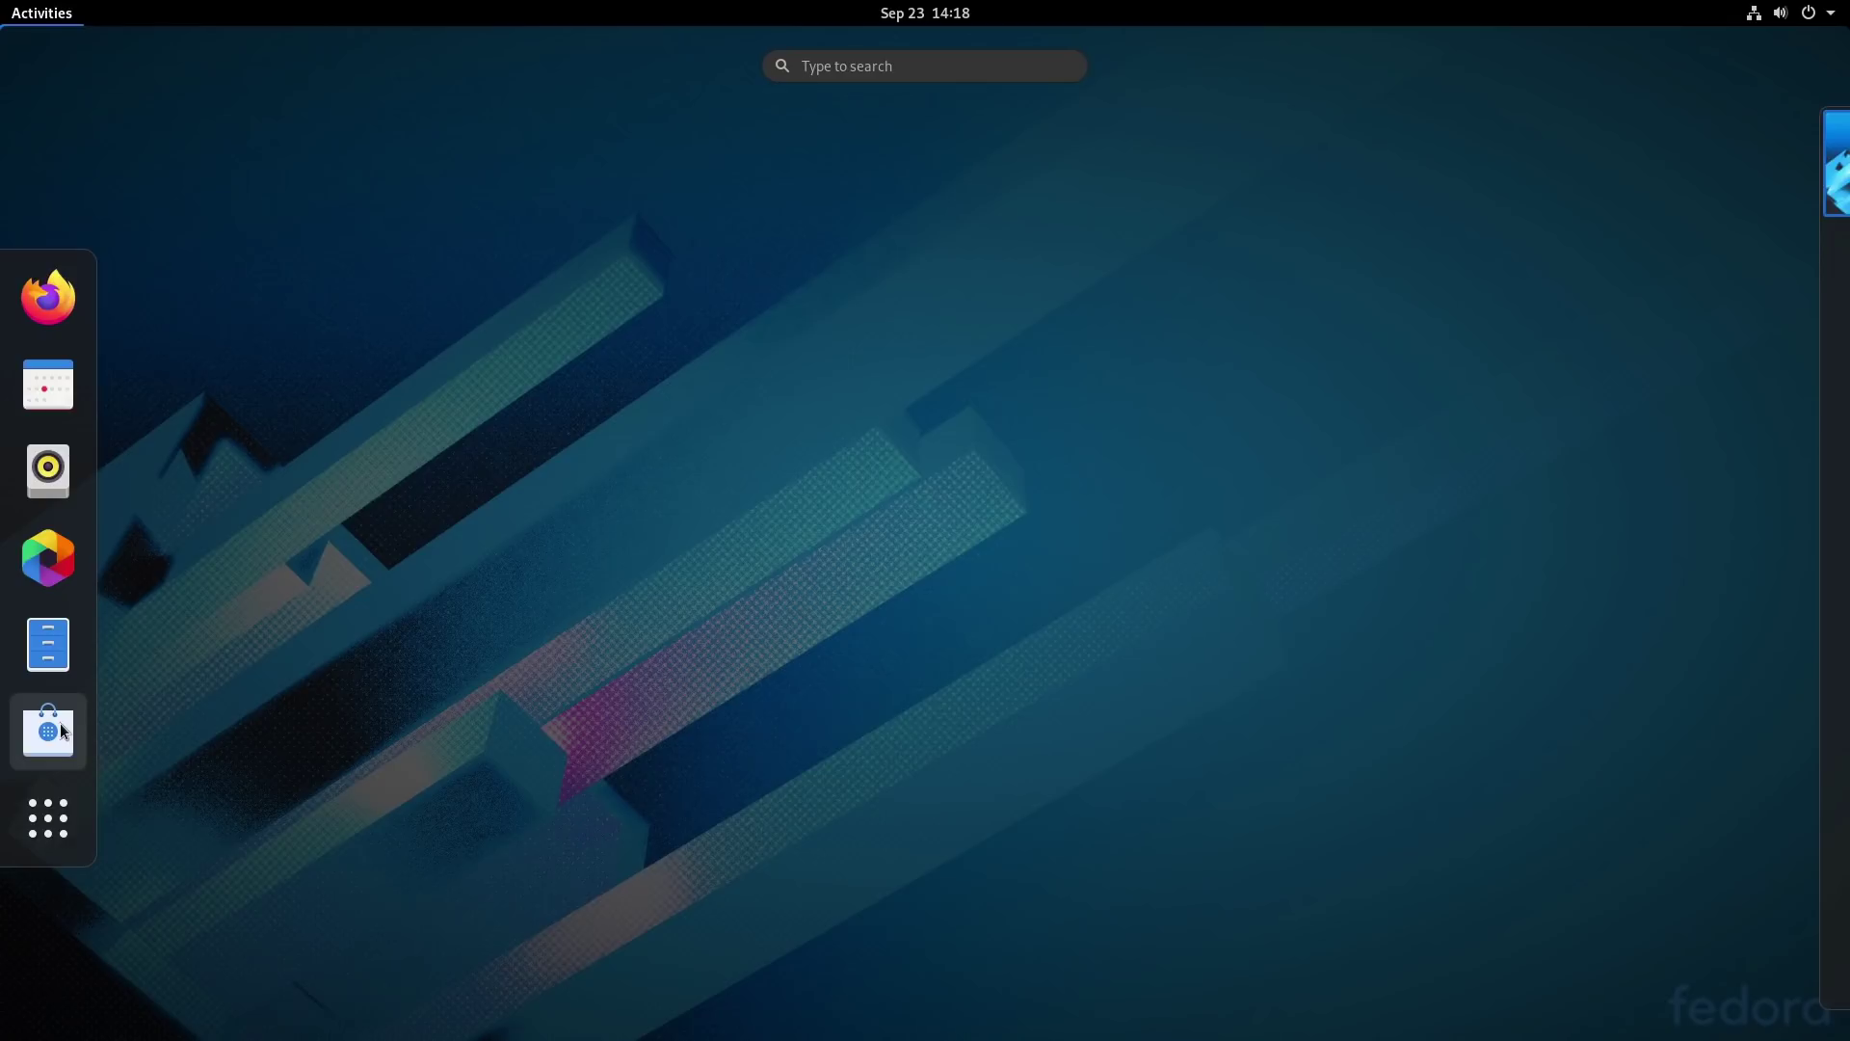
{"action": "left_click", "coordinate": [77, 722]}
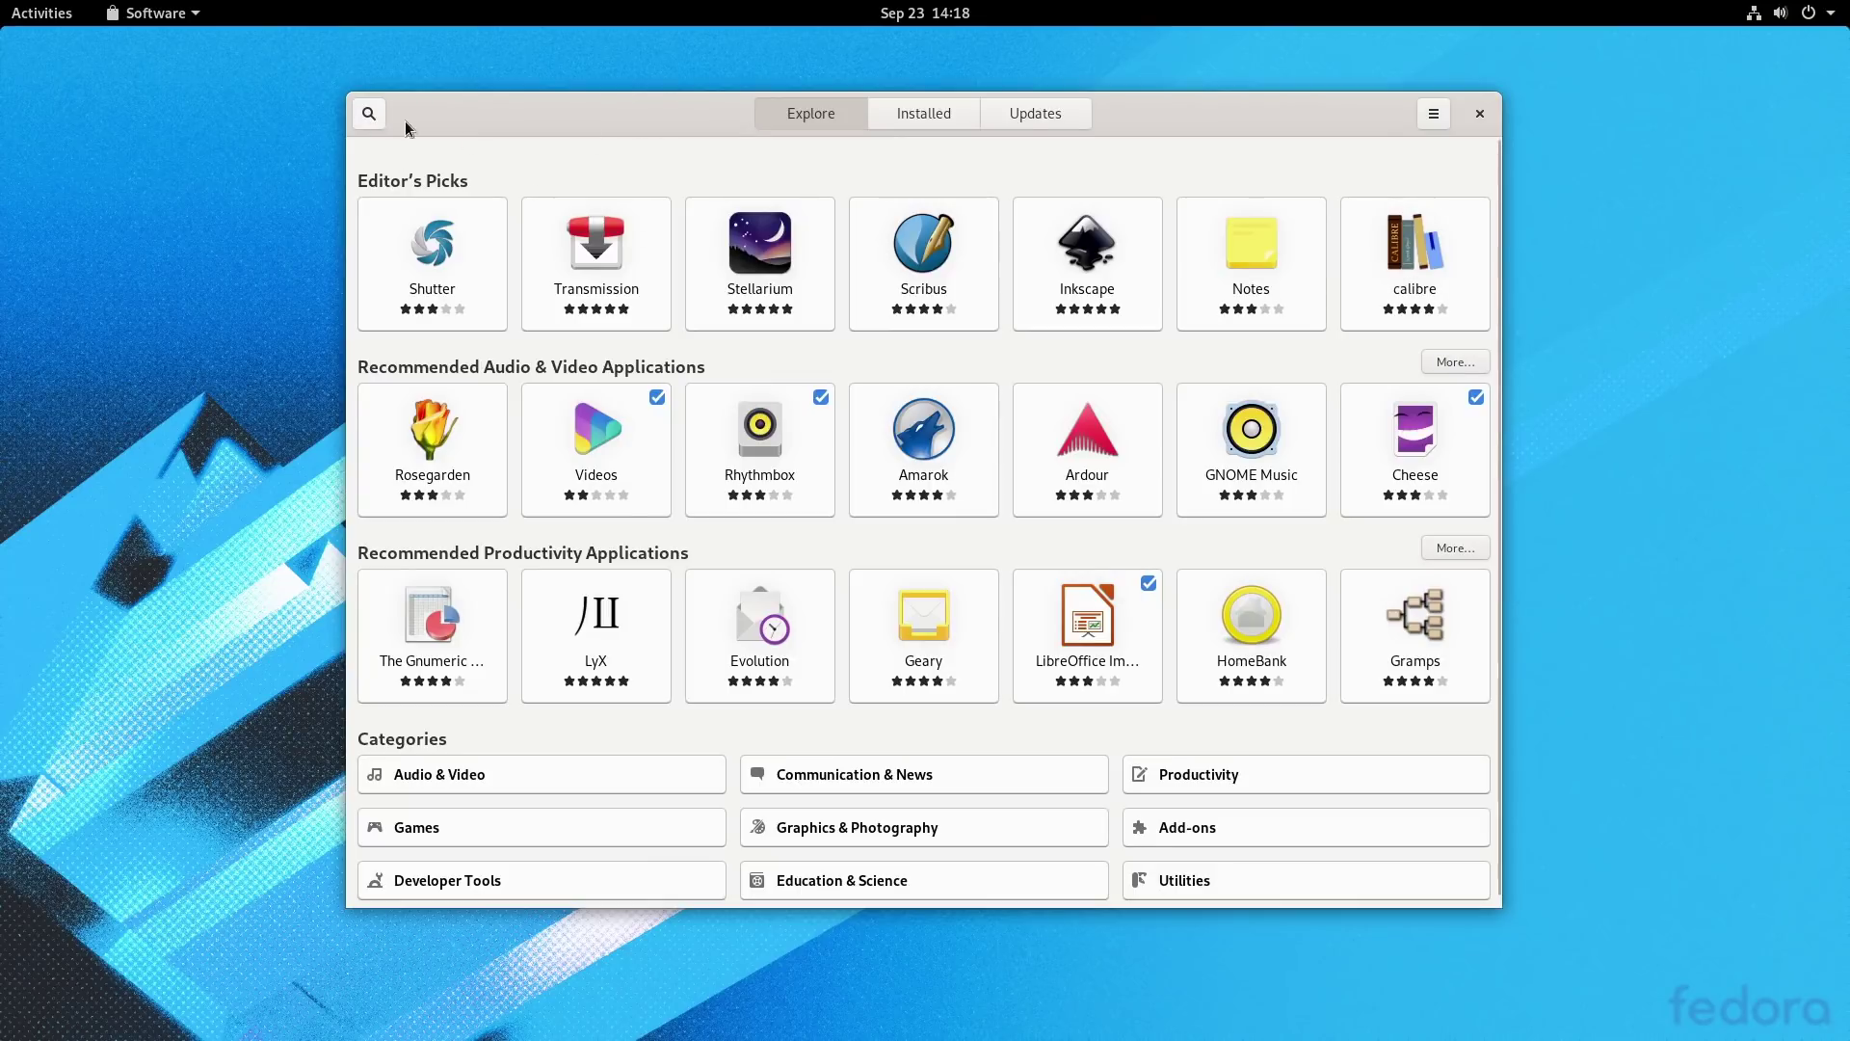
- Search the store for 'vlc', find nothing, and clear the search
{"action": "left_click_drag", "start_coordinate": [615, 117], "coordinate": [684, 174]}
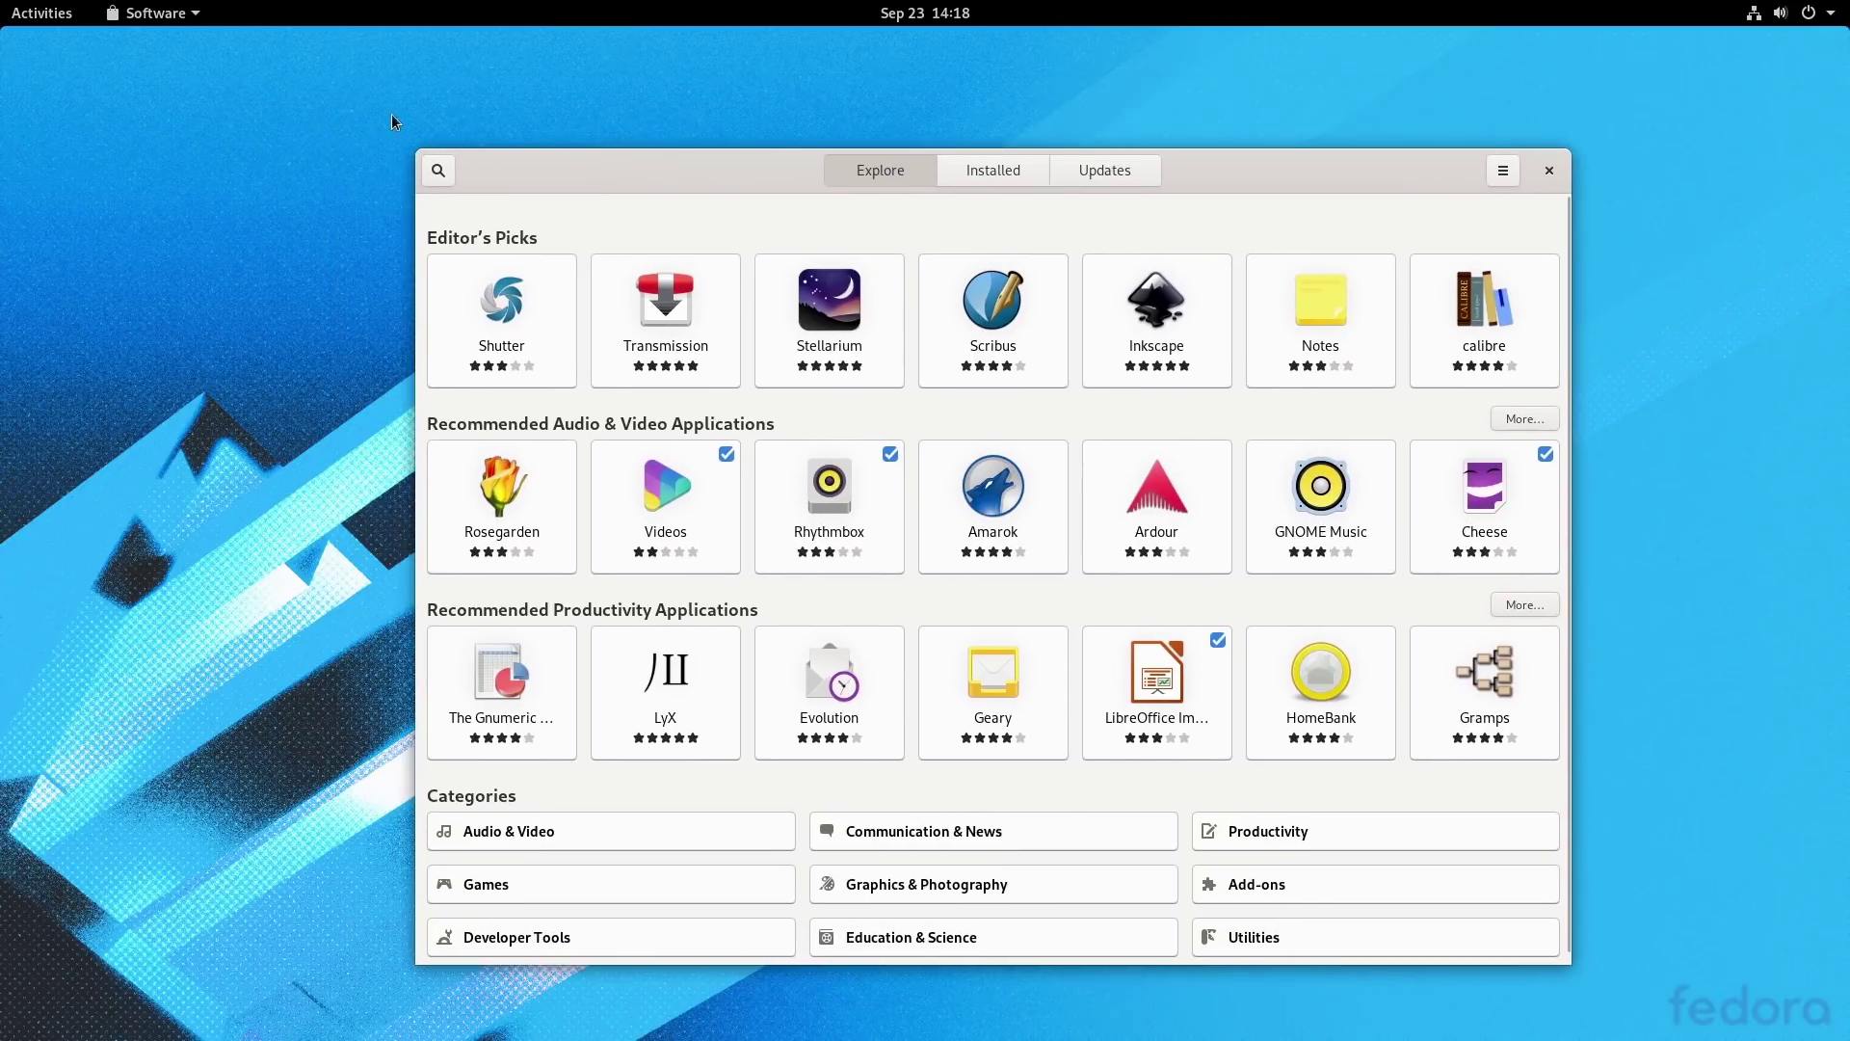
{"action": "left_click", "coordinate": [449, 171]}
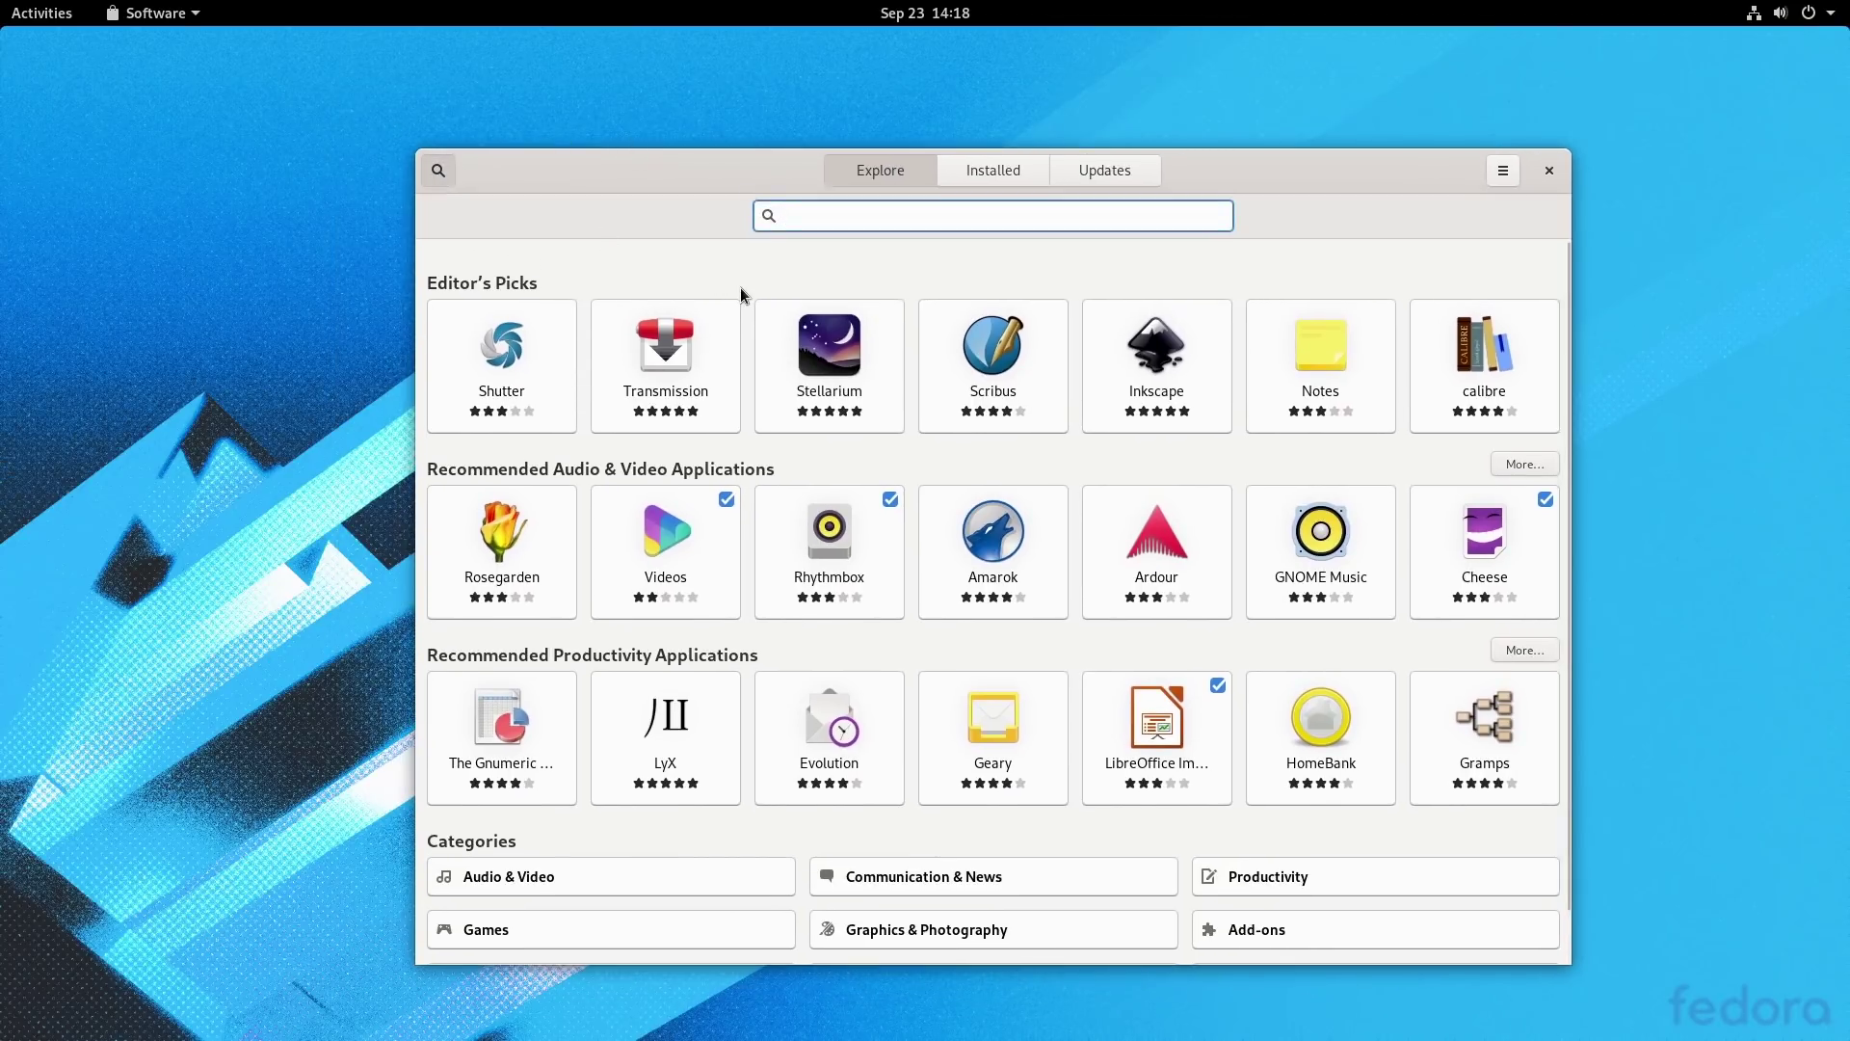
{"action": "type", "text": "vlc"}
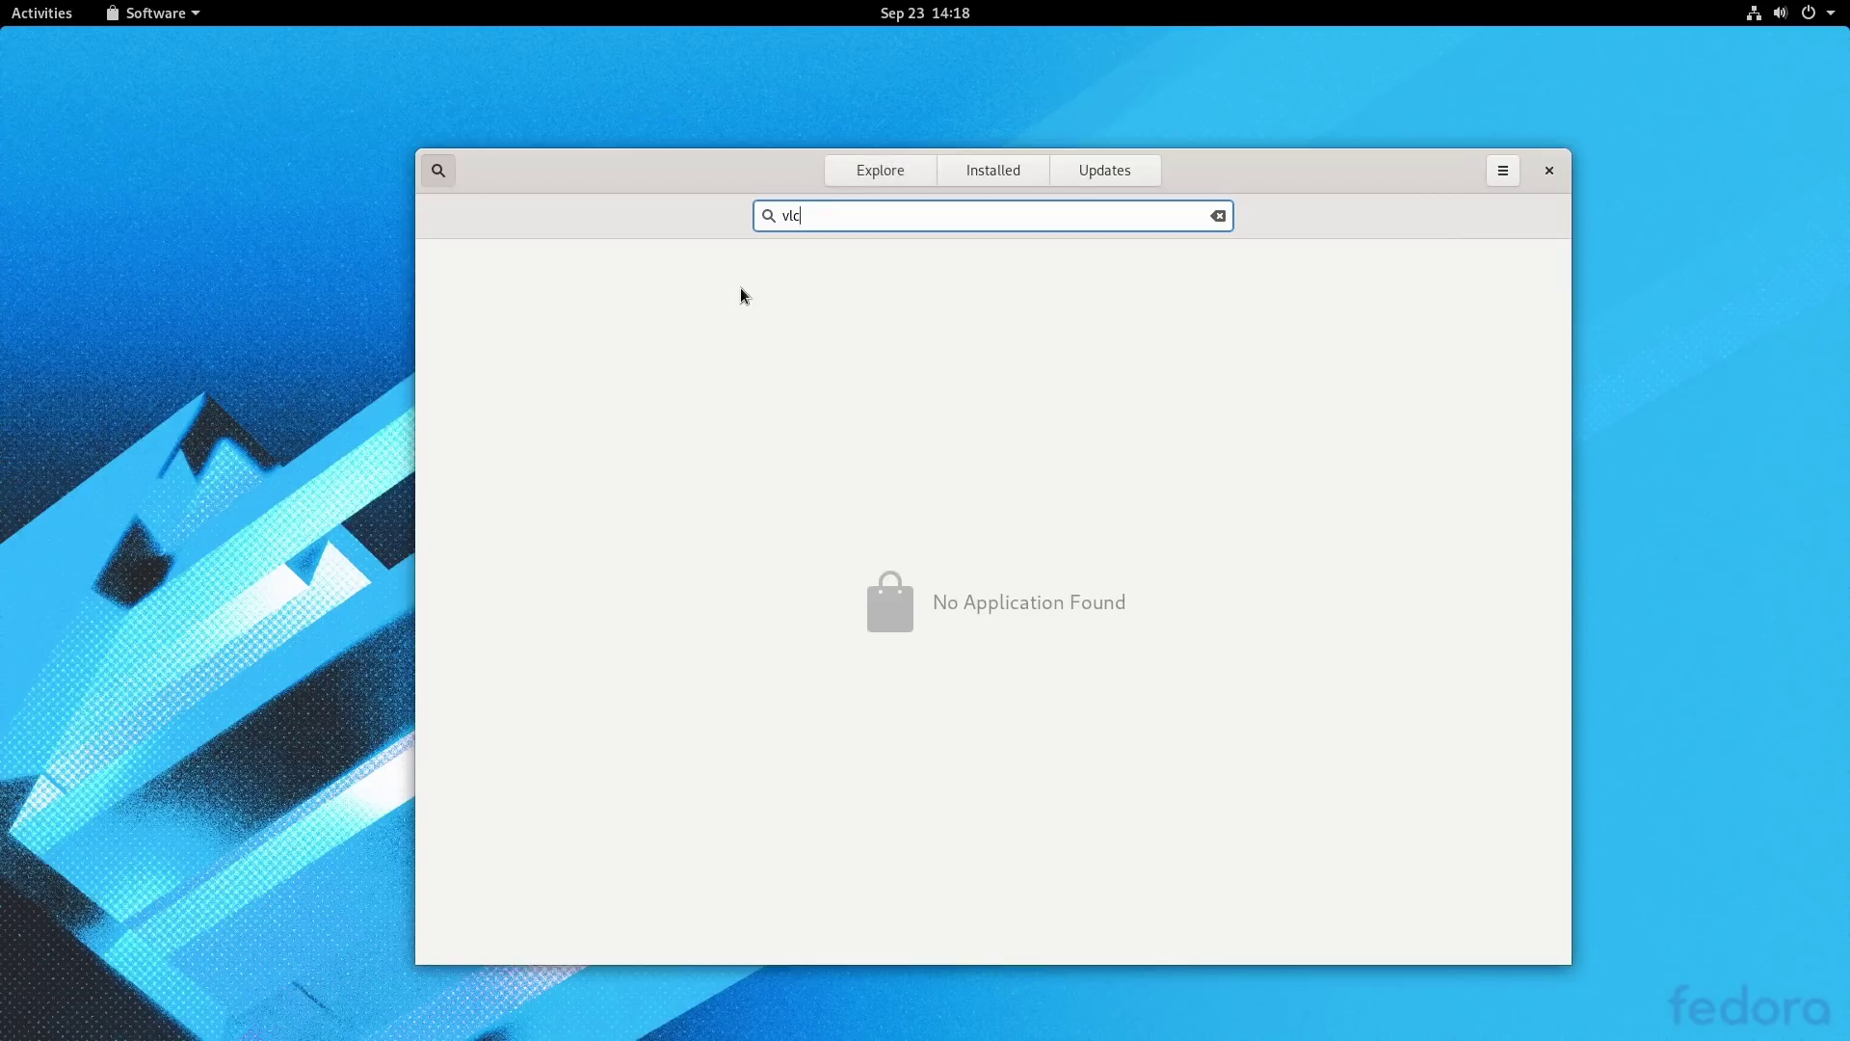
{"action": "key", "text": "BackSpace"}
{"action": "key", "text": "BackSpace"}
{"action": "key", "text": "BackSpace"}
{"action": "left_click", "coordinate": [437, 170]}
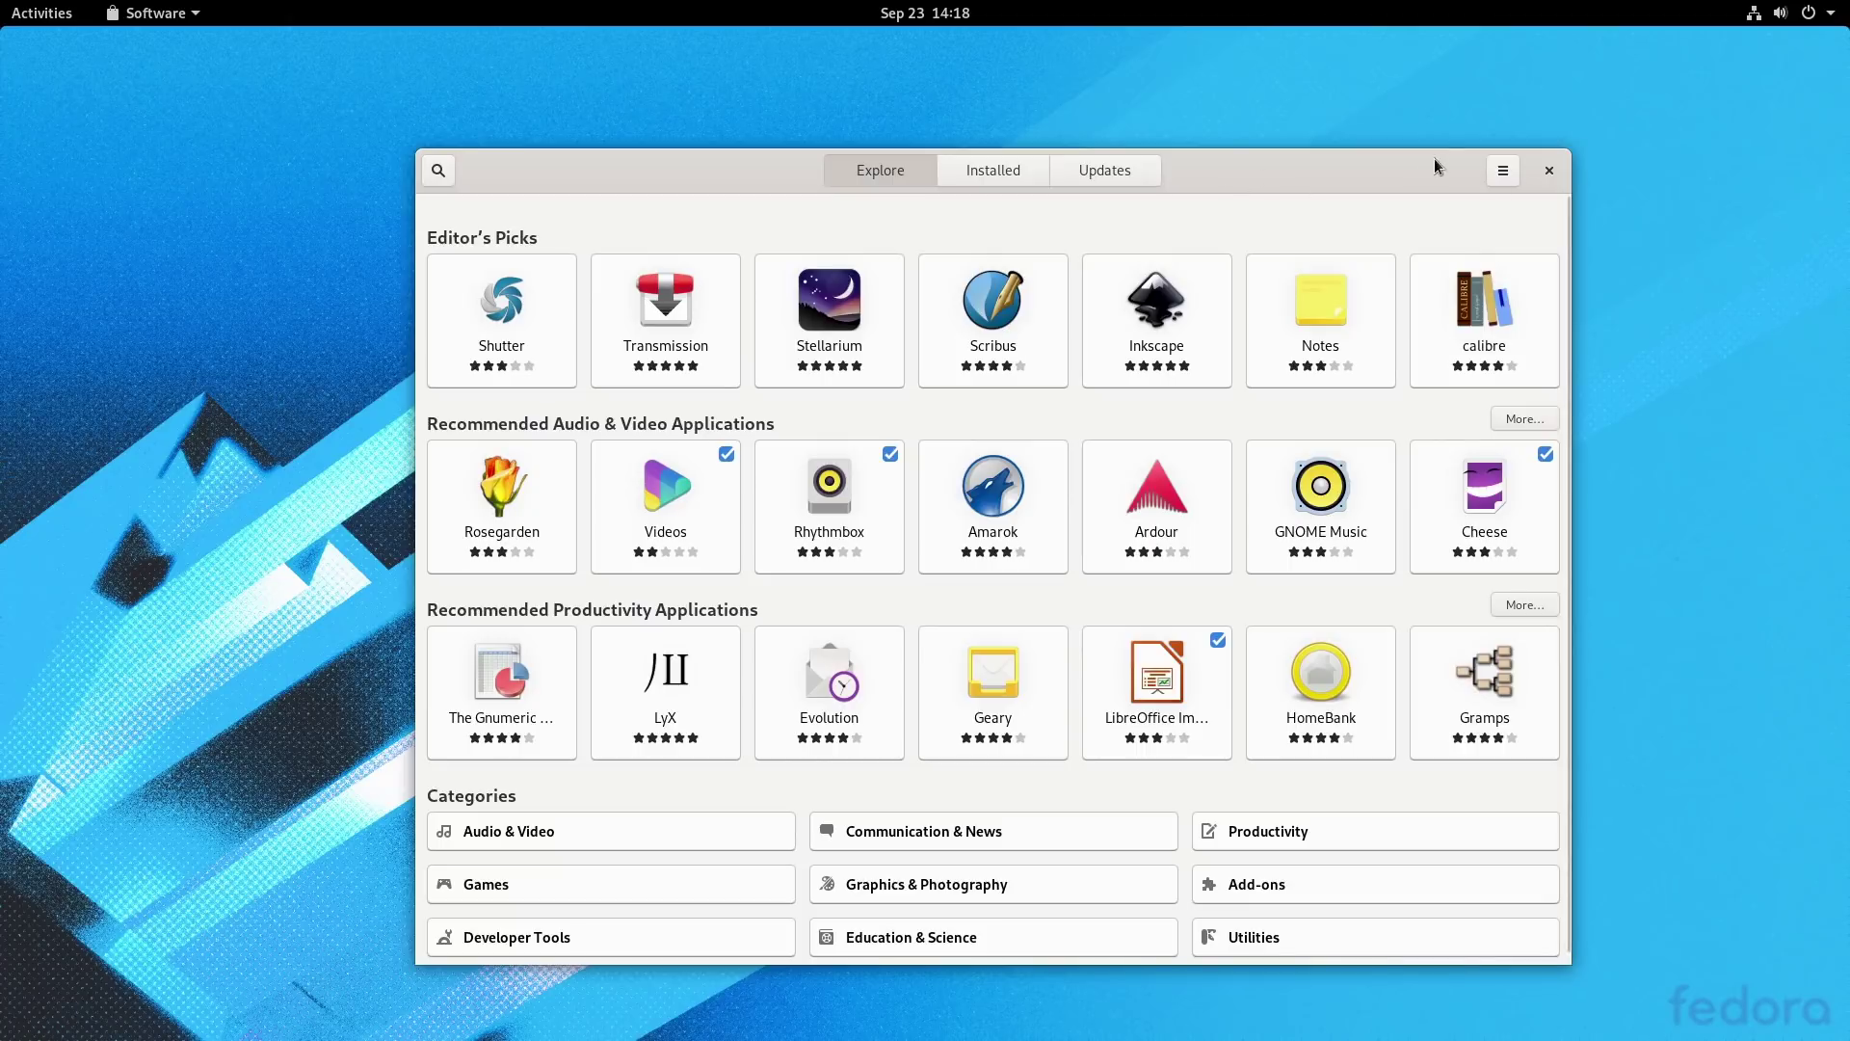
- Review the store's Update Preferences from the main menu
{"action": "left_click", "coordinate": [1503, 170]}
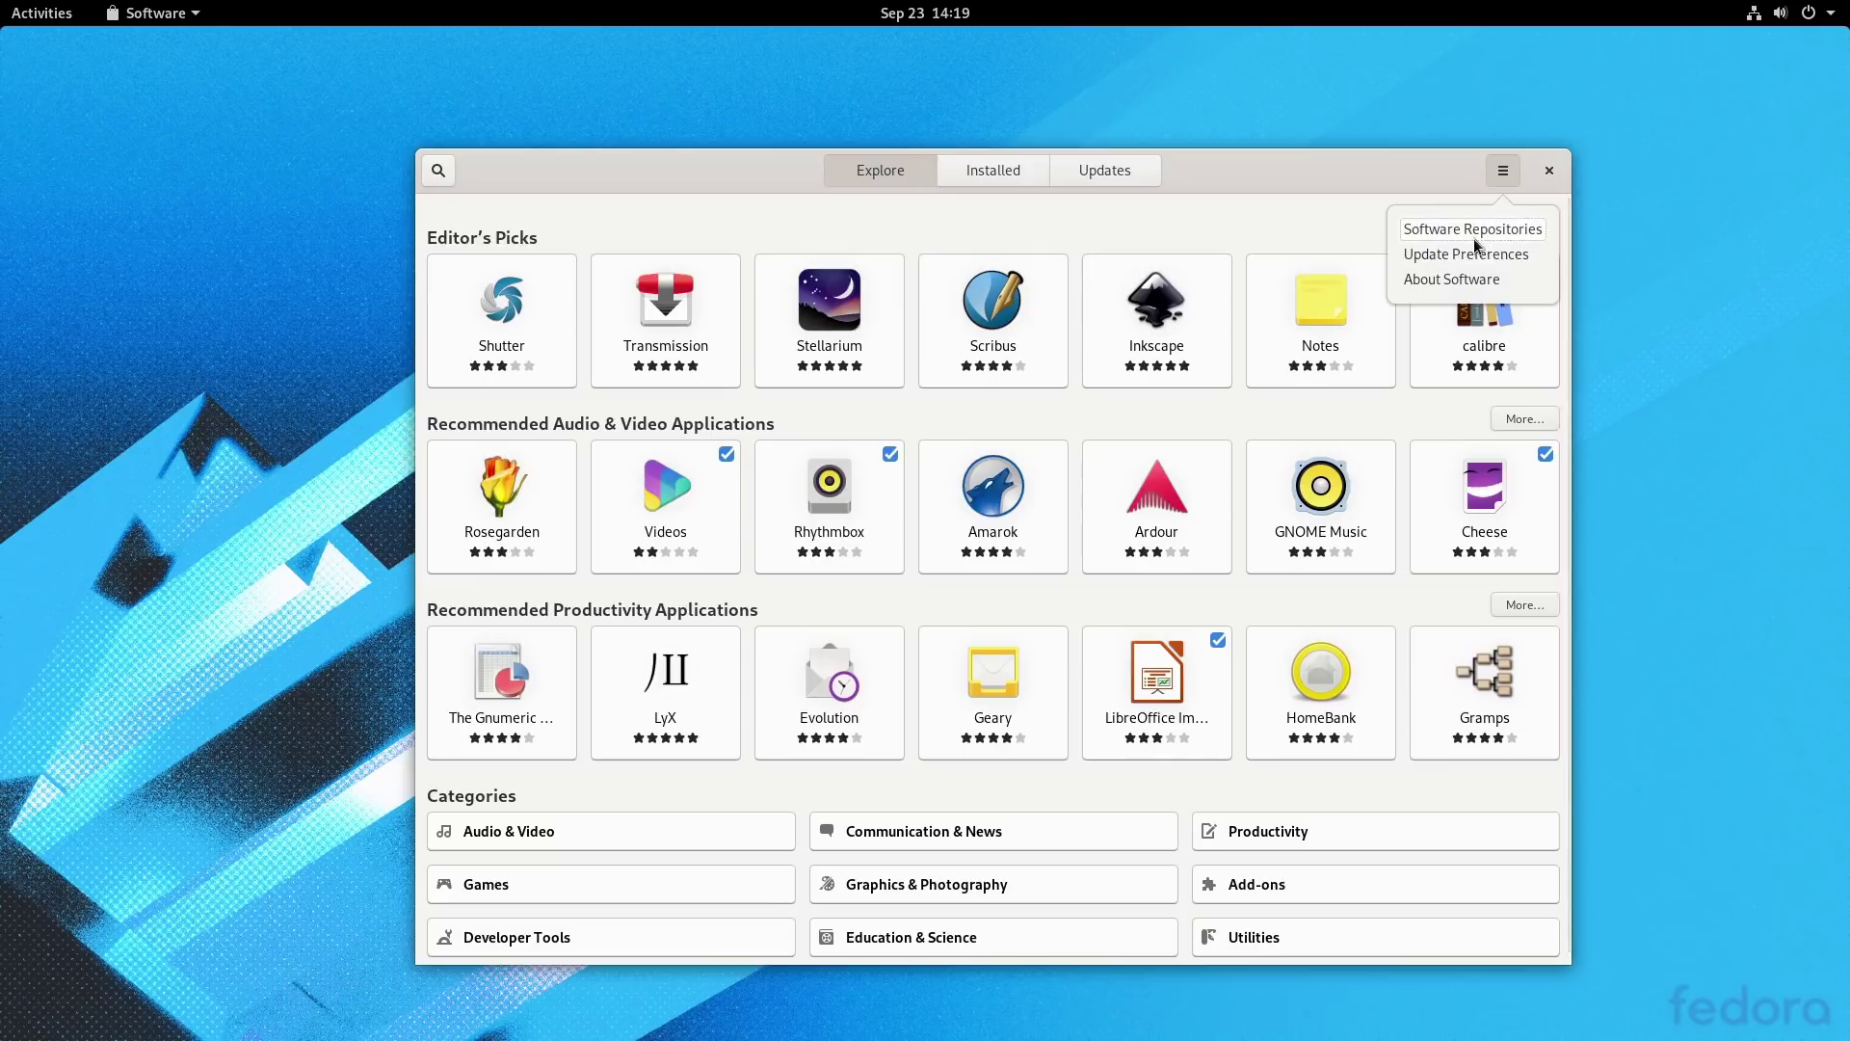
{"action": "left_click", "coordinate": [1479, 254]}
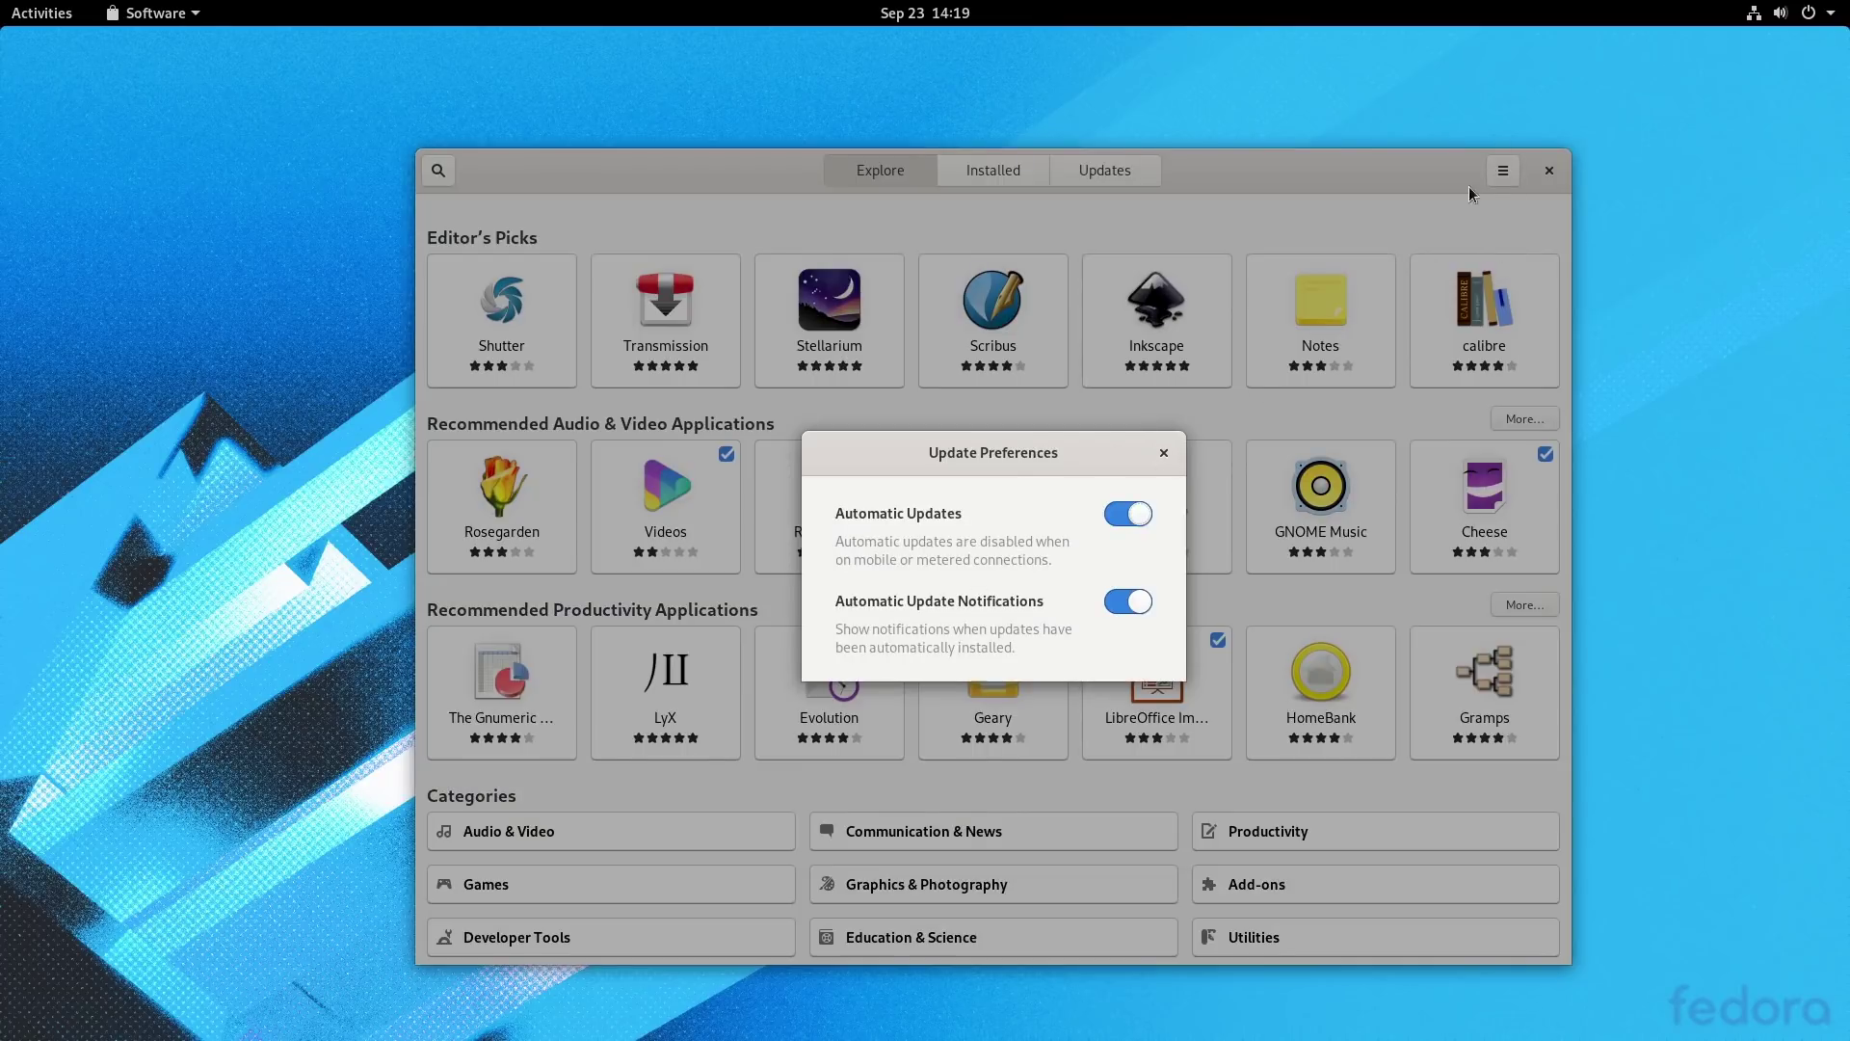
{"action": "left_click", "coordinate": [1164, 452]}
- Browse the Software Repositories list, then close the Software store
{"action": "left_click", "coordinate": [1503, 171]}
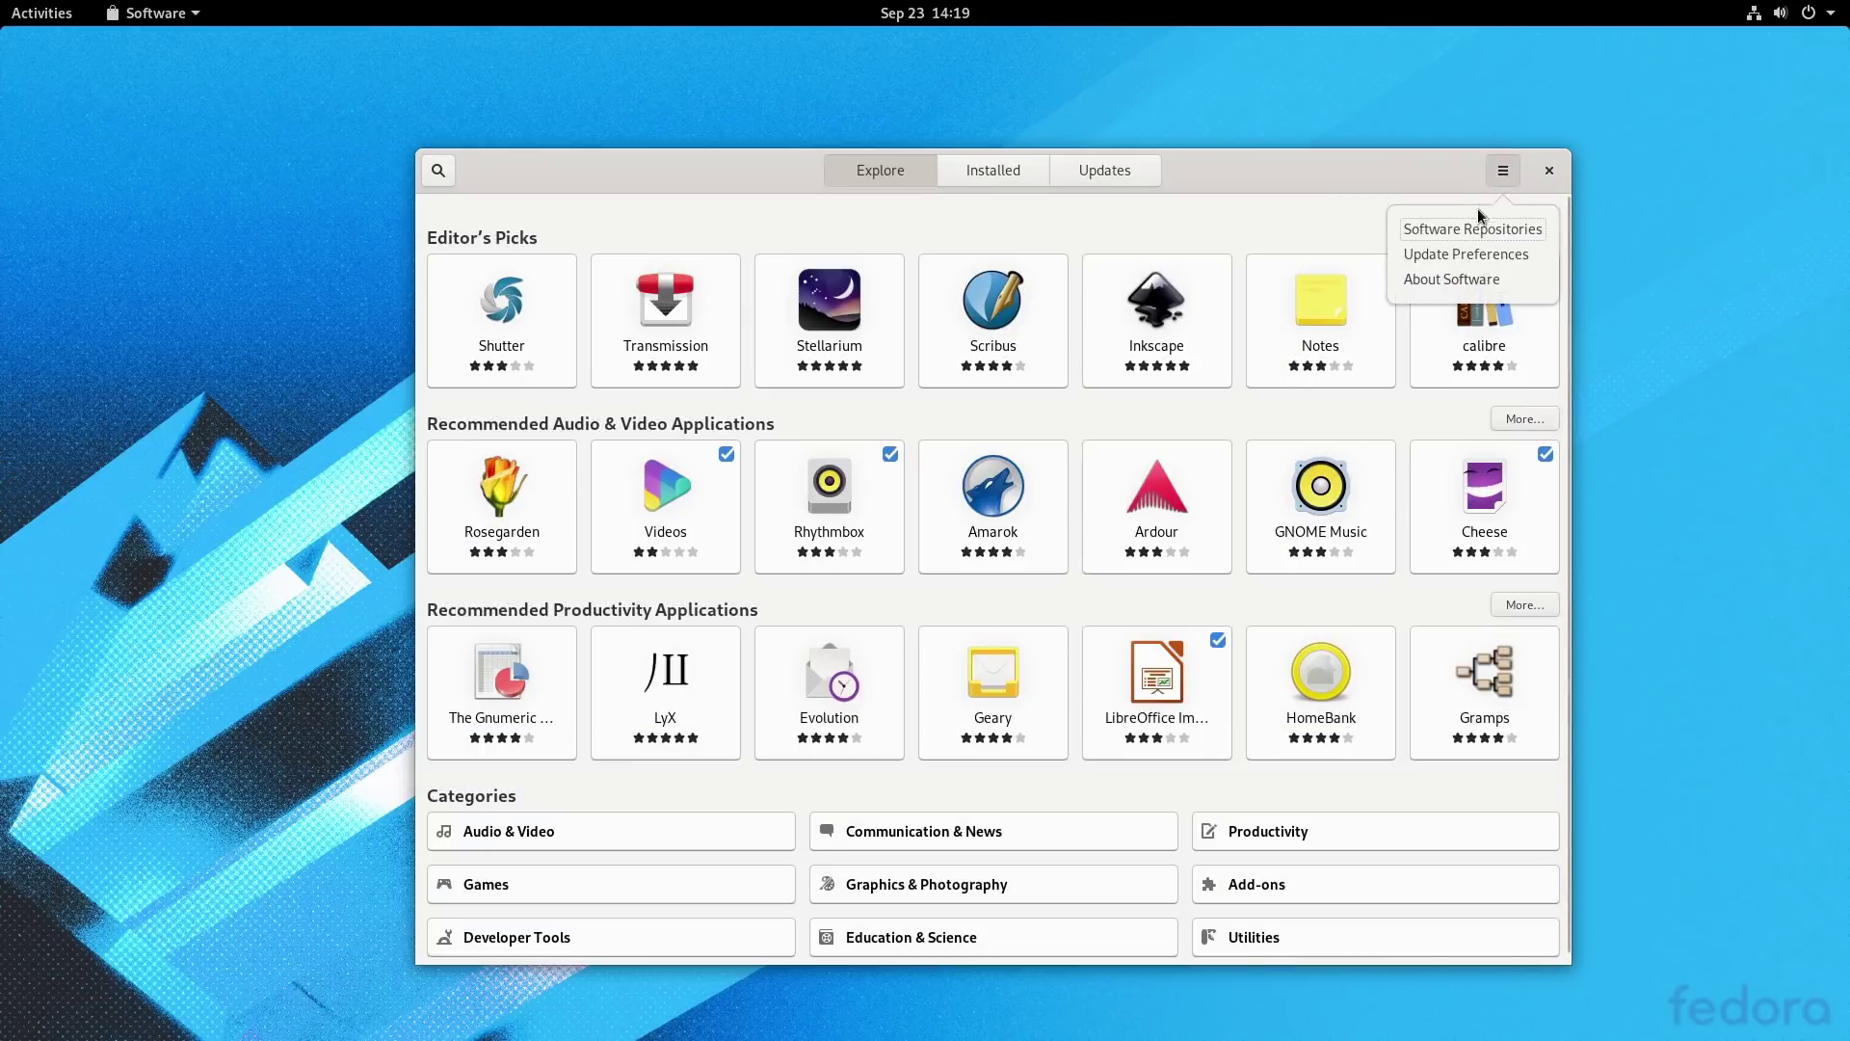
{"action": "left_click", "coordinate": [1490, 238]}
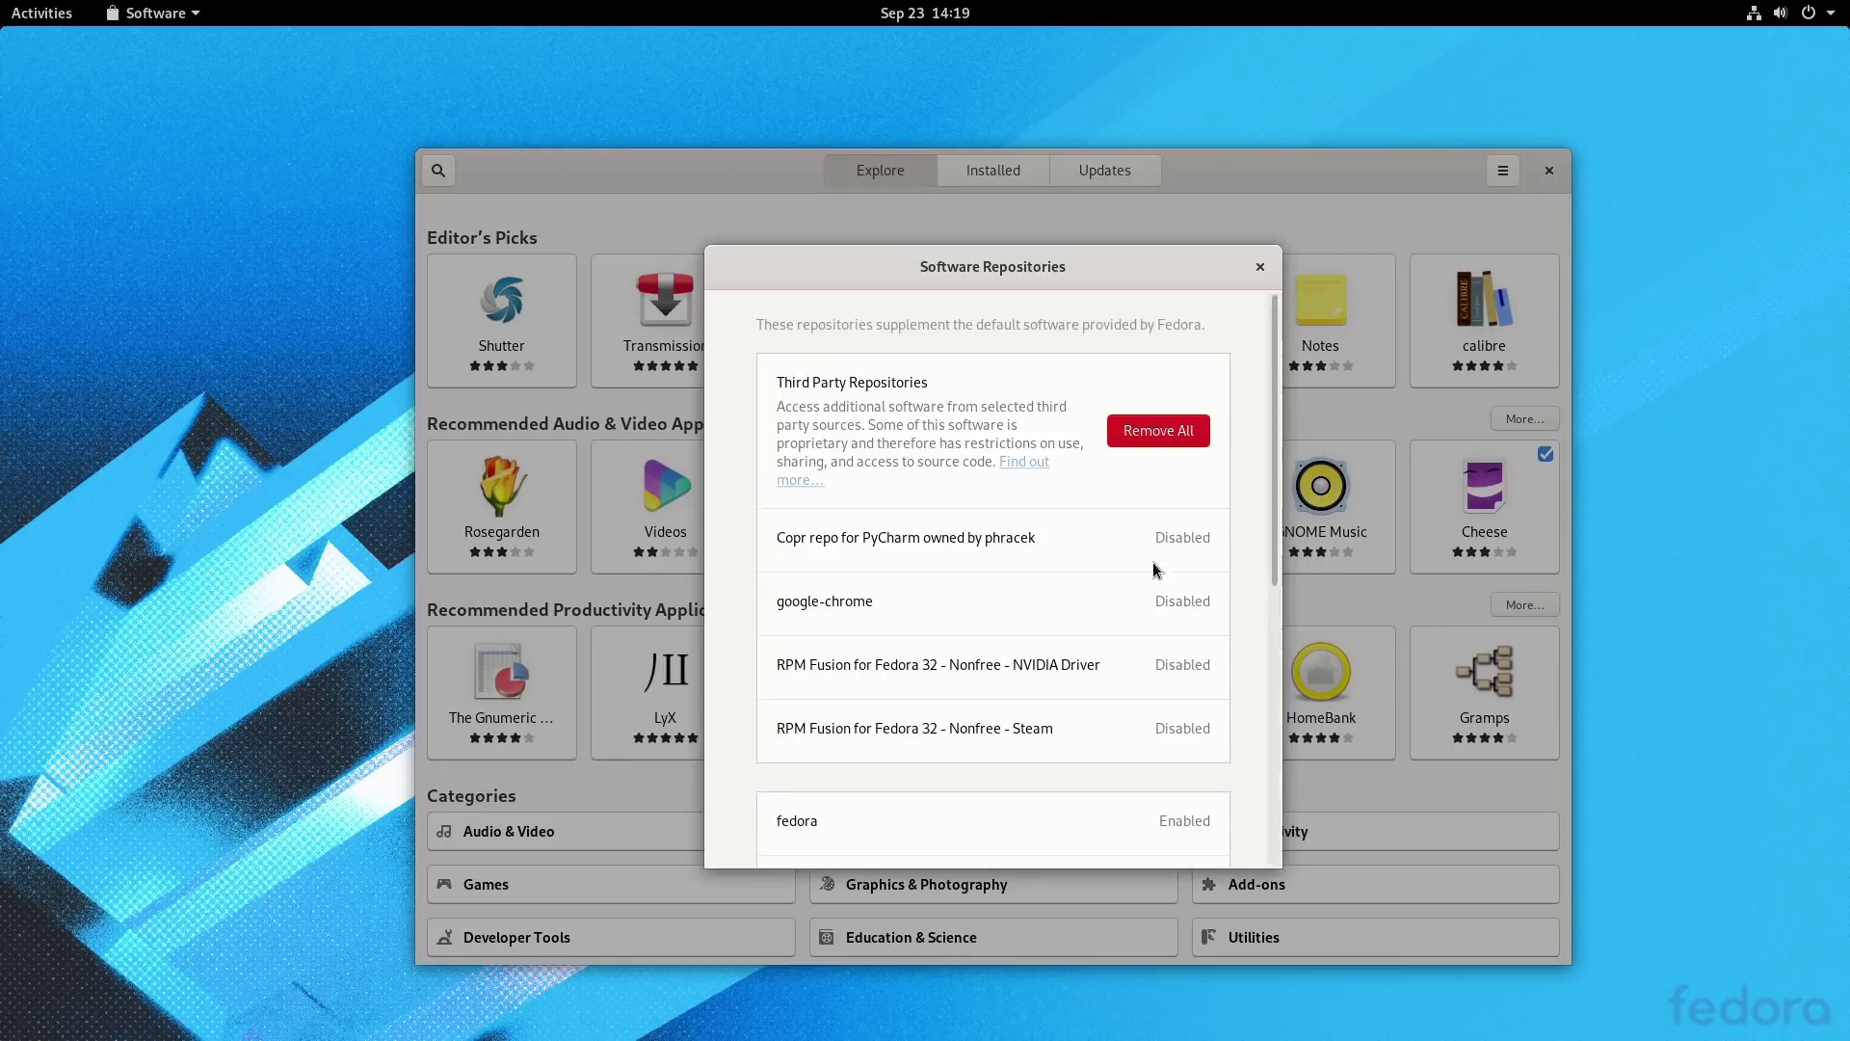
{"action": "scroll", "coordinate": [999, 663], "scroll_direction": "down", "scroll_amount": 2}
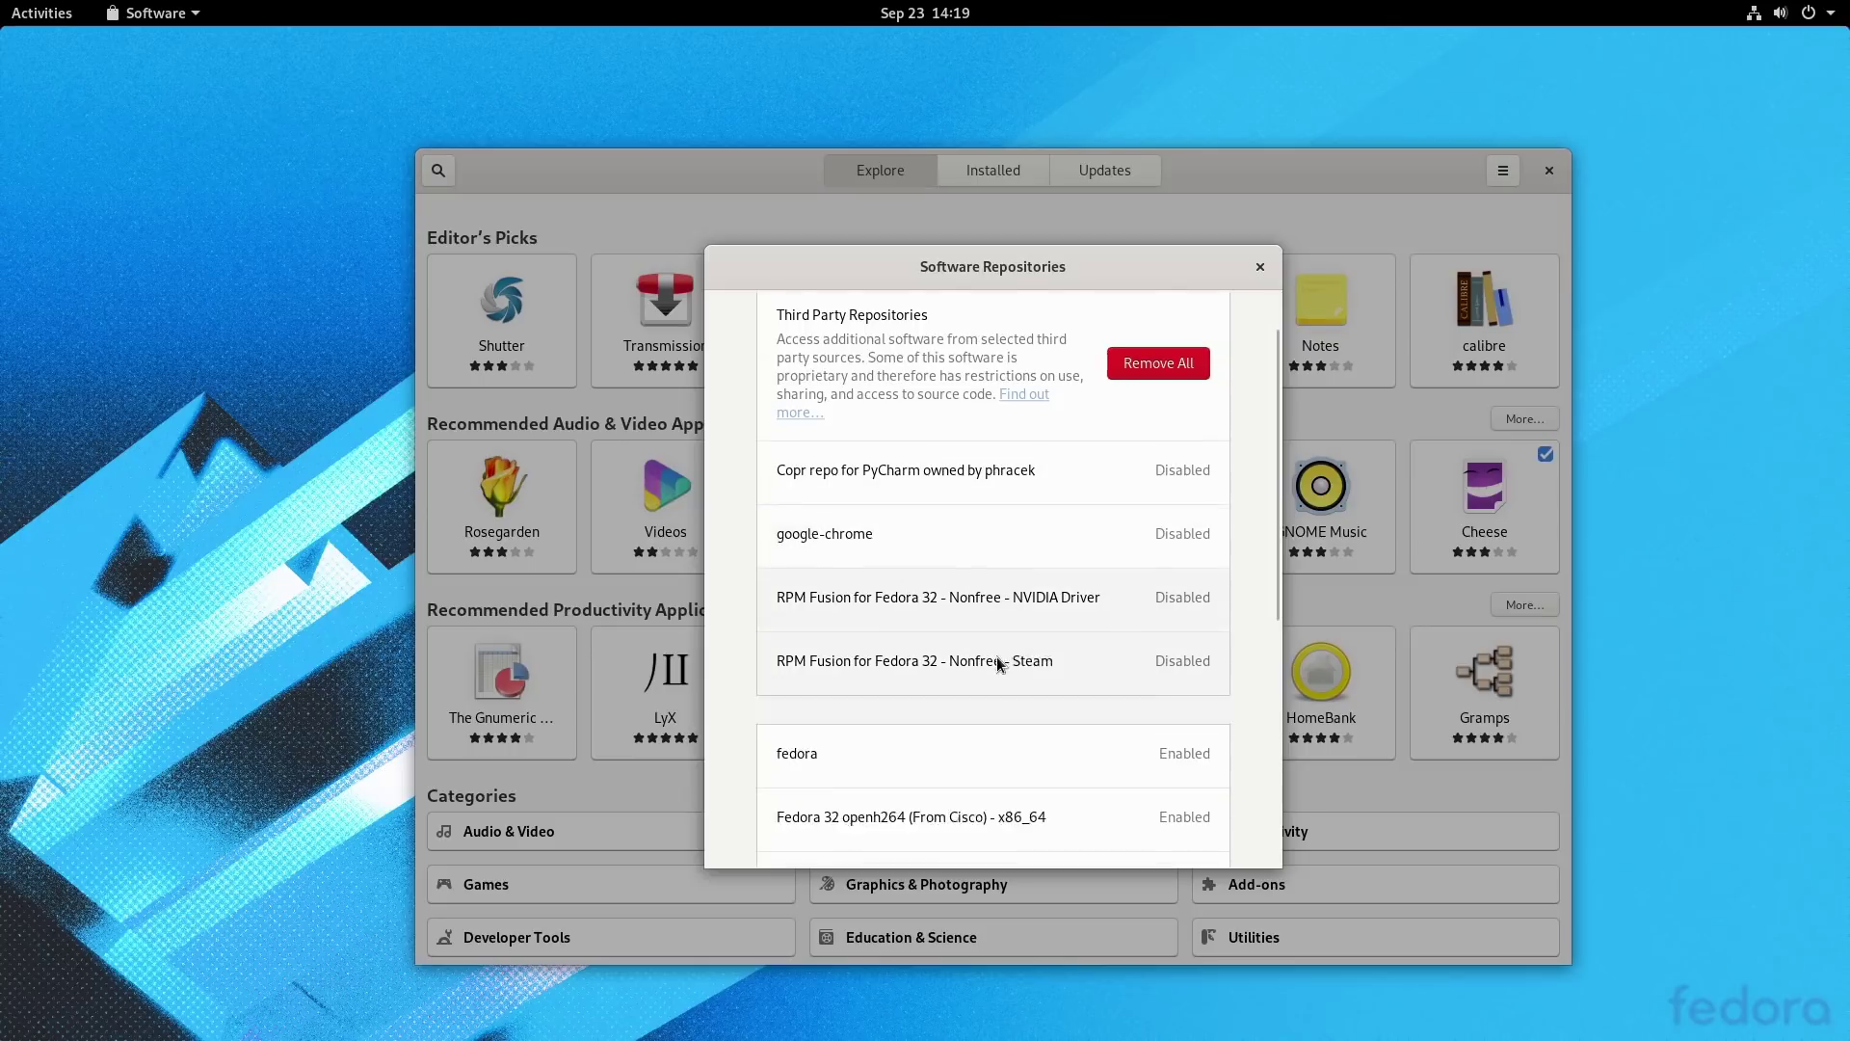
{"action": "scroll", "coordinate": [999, 663], "scroll_direction": "down", "scroll_amount": 2}
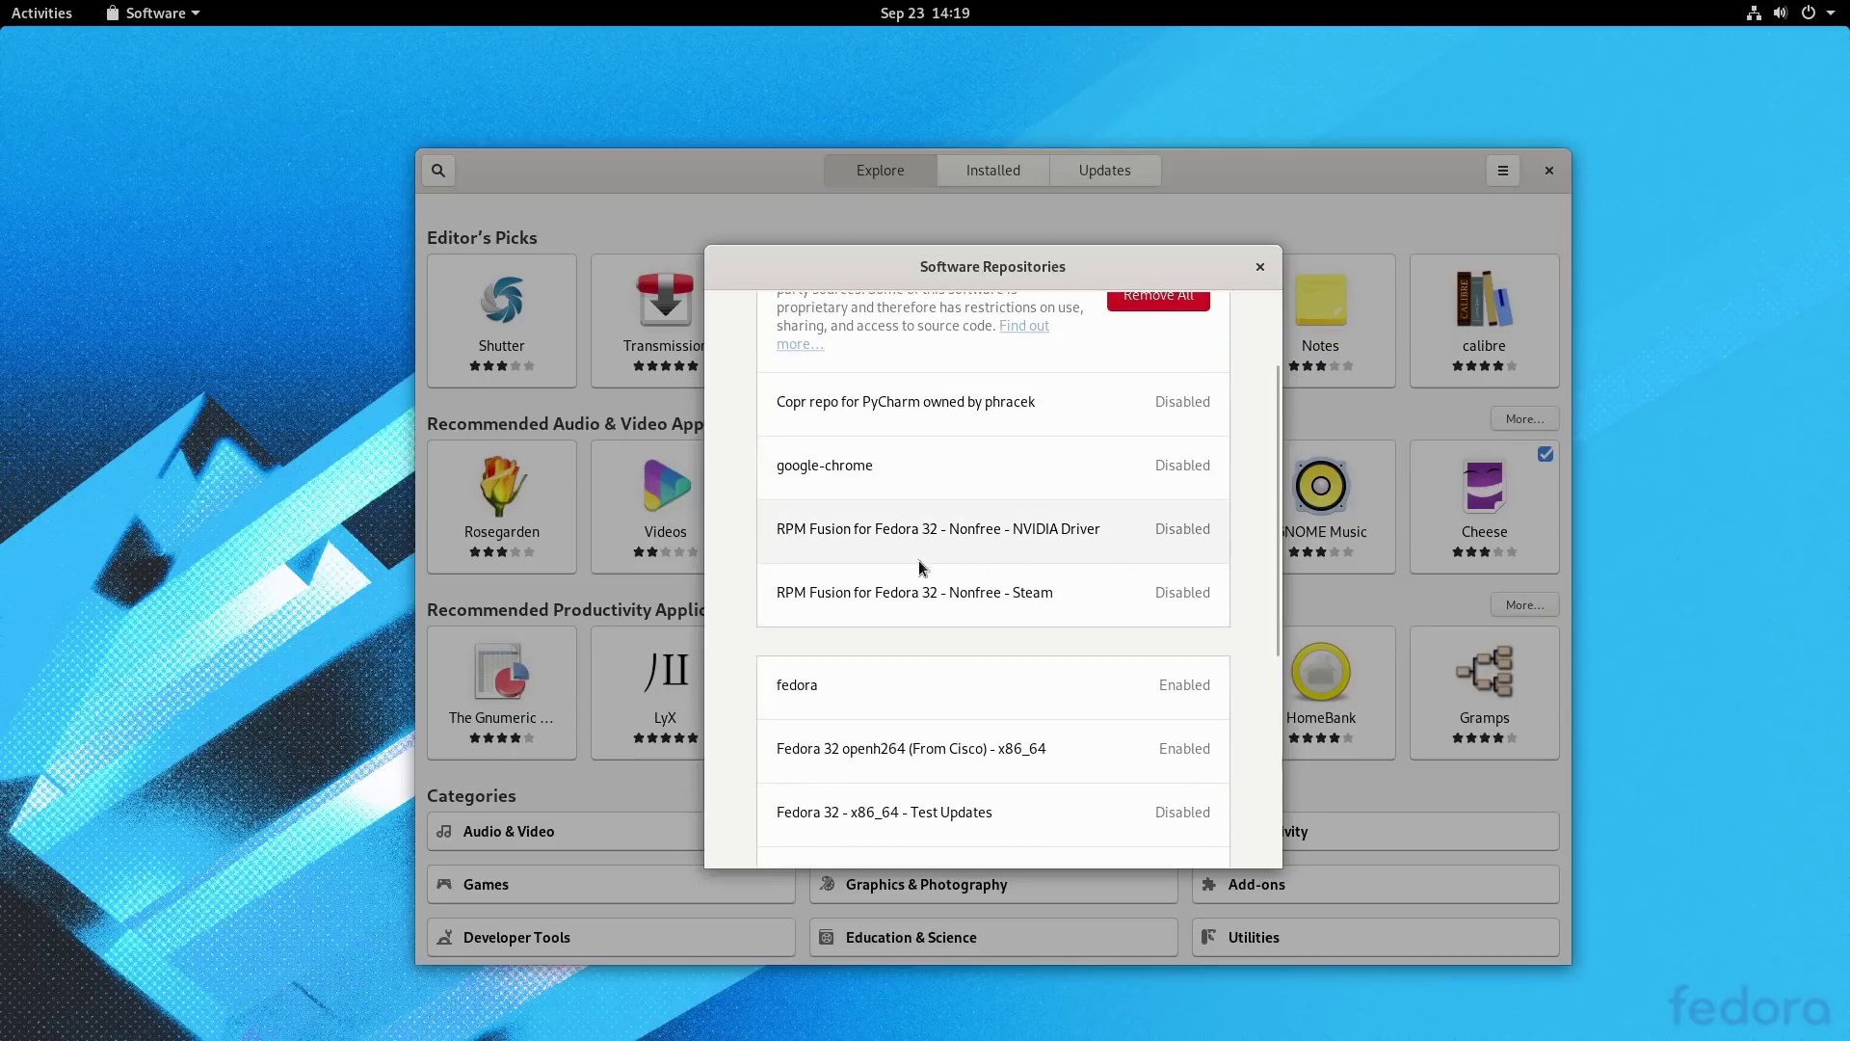
{"action": "scroll", "coordinate": [1160, 585], "scroll_direction": "down", "scroll_amount": 10}
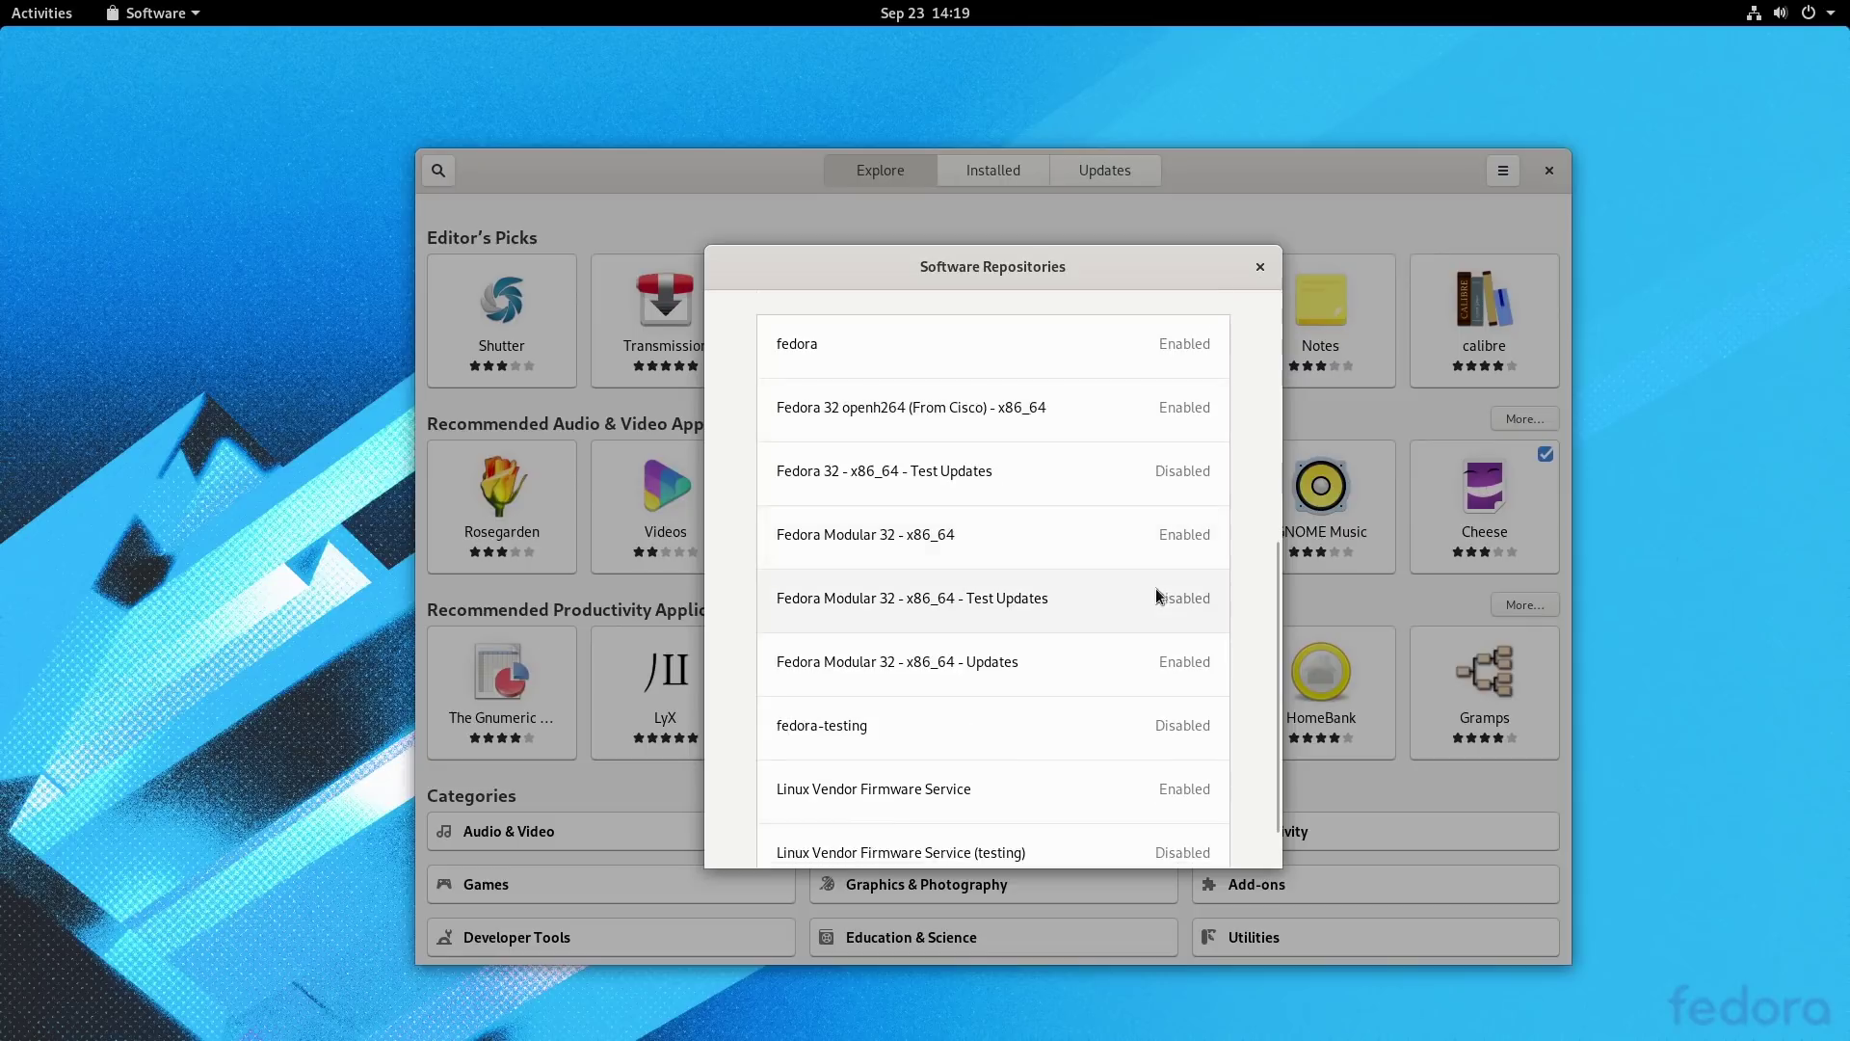
{"action": "scroll", "coordinate": [1157, 590], "scroll_direction": "up", "scroll_amount": 10}
{"action": "left_click", "coordinate": [1259, 267]}
{"action": "left_click", "coordinate": [1548, 170]}
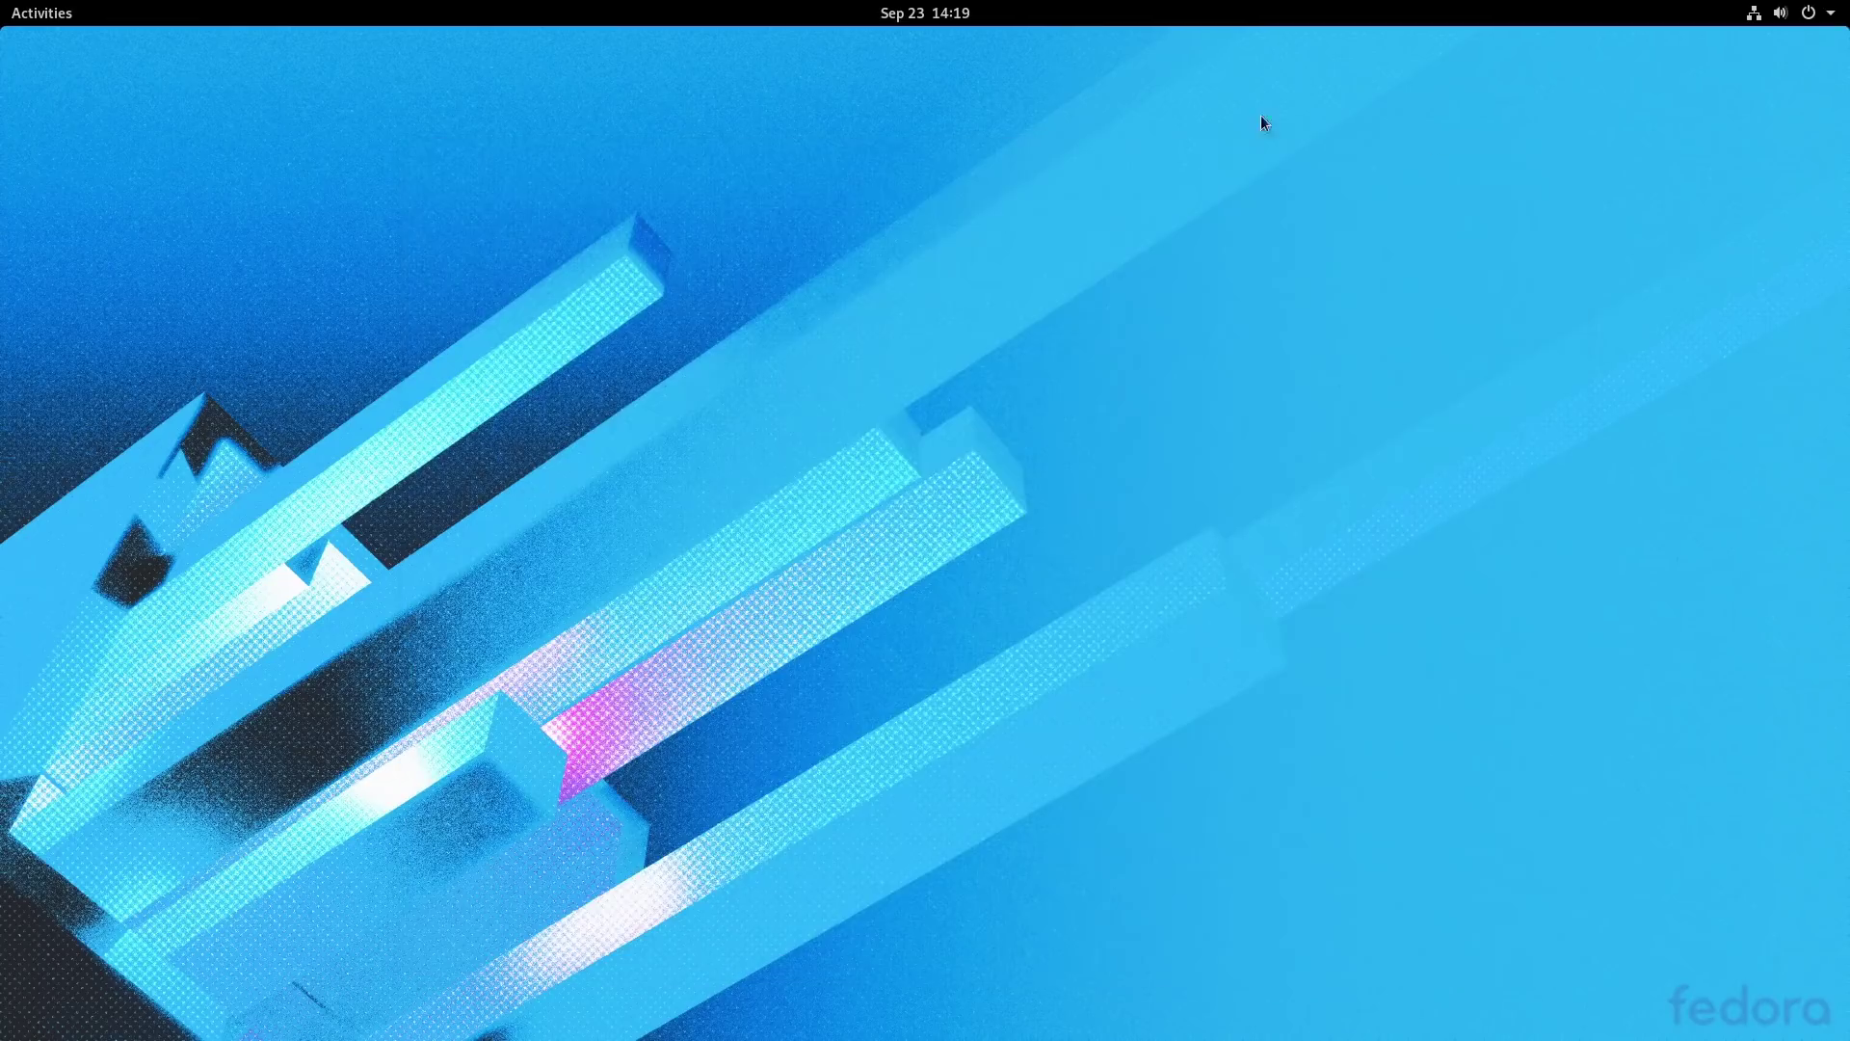
- Open Firefox and load the rpmfusion.org/Configuration page
{"action": "left_click", "coordinate": [39, 13]}
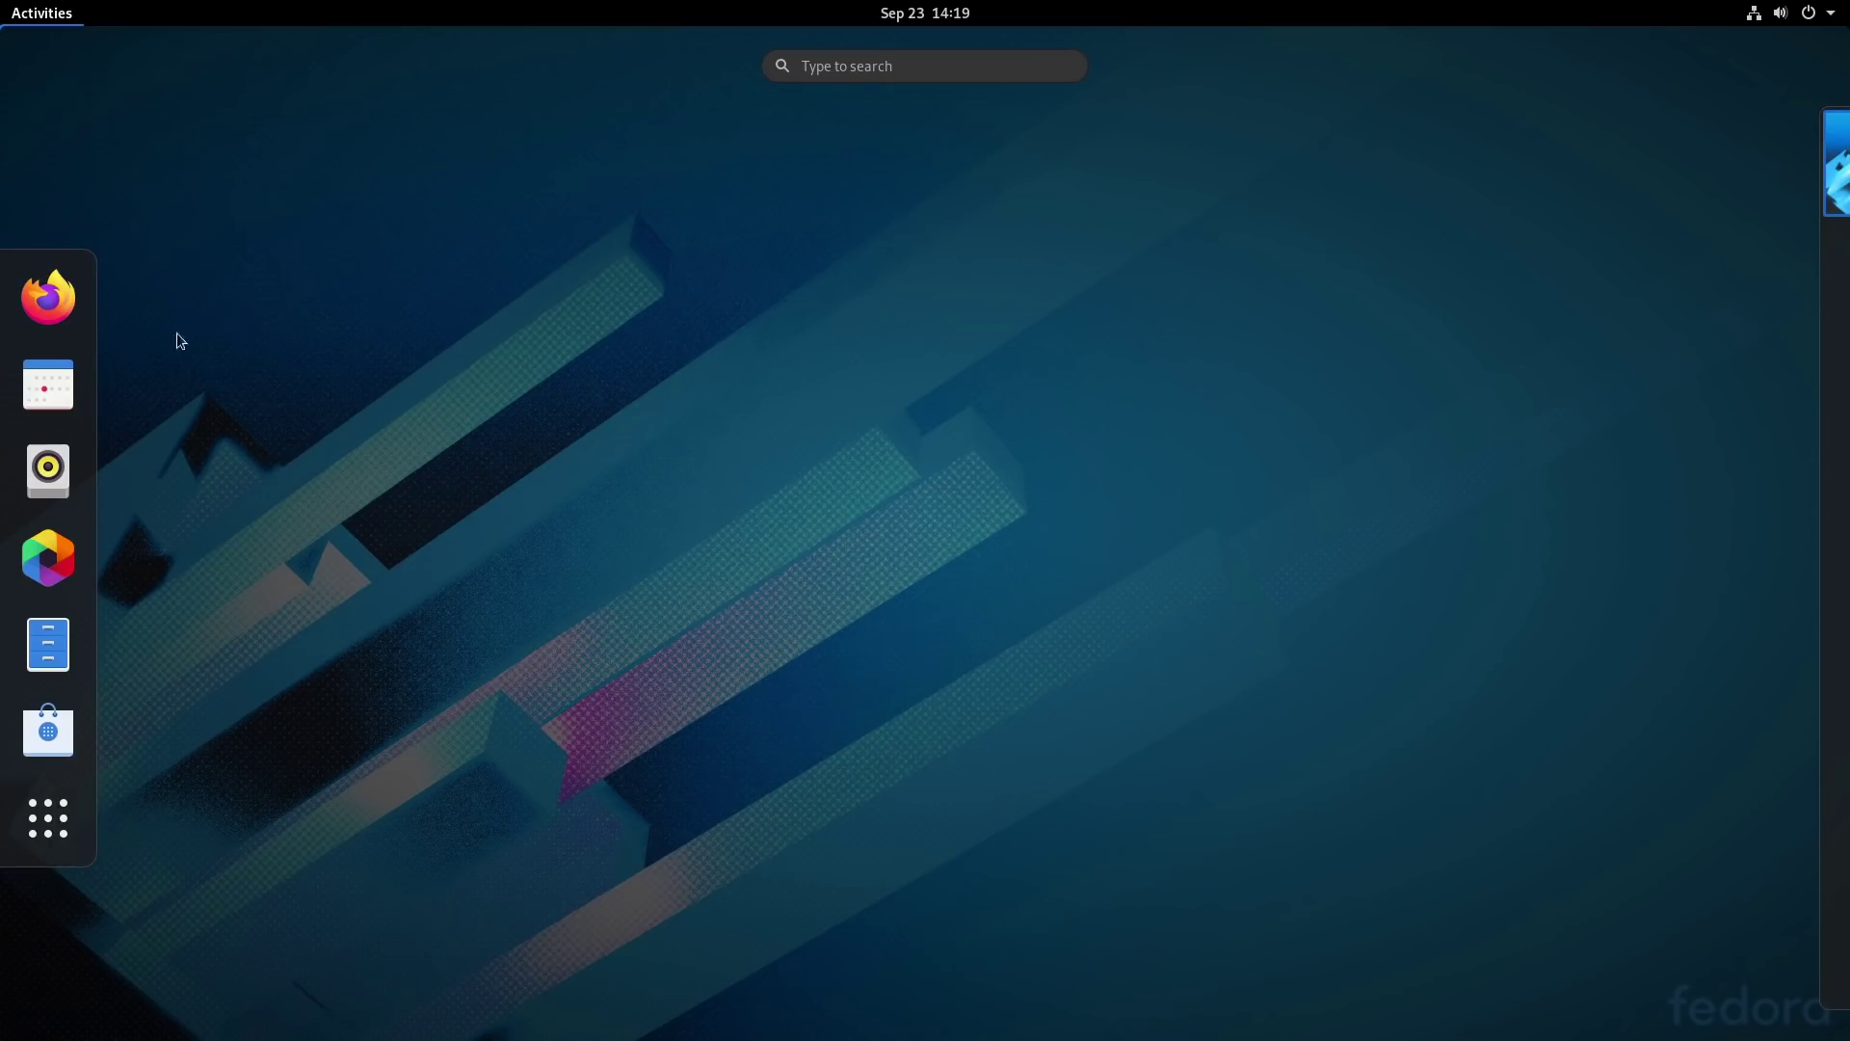
{"action": "left_click", "coordinate": [49, 296]}
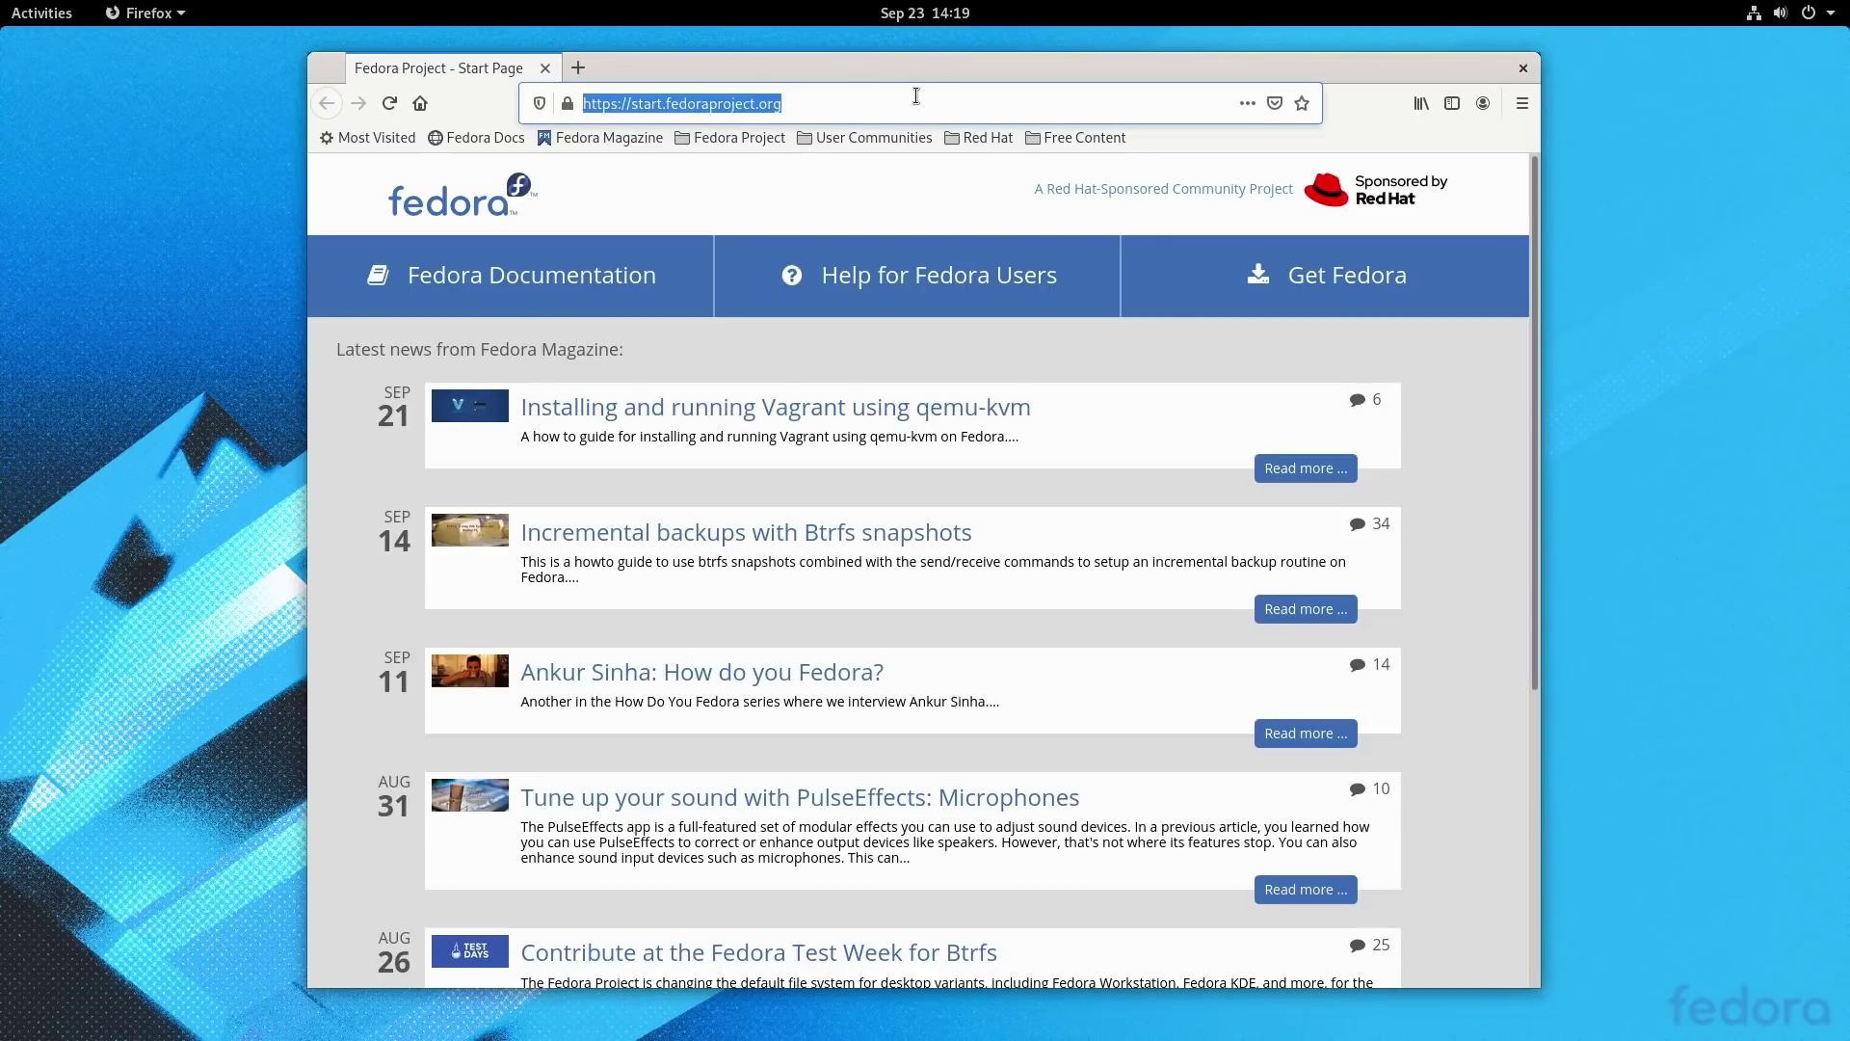
{"action": "type", "text": "rpmfusion.org/"}
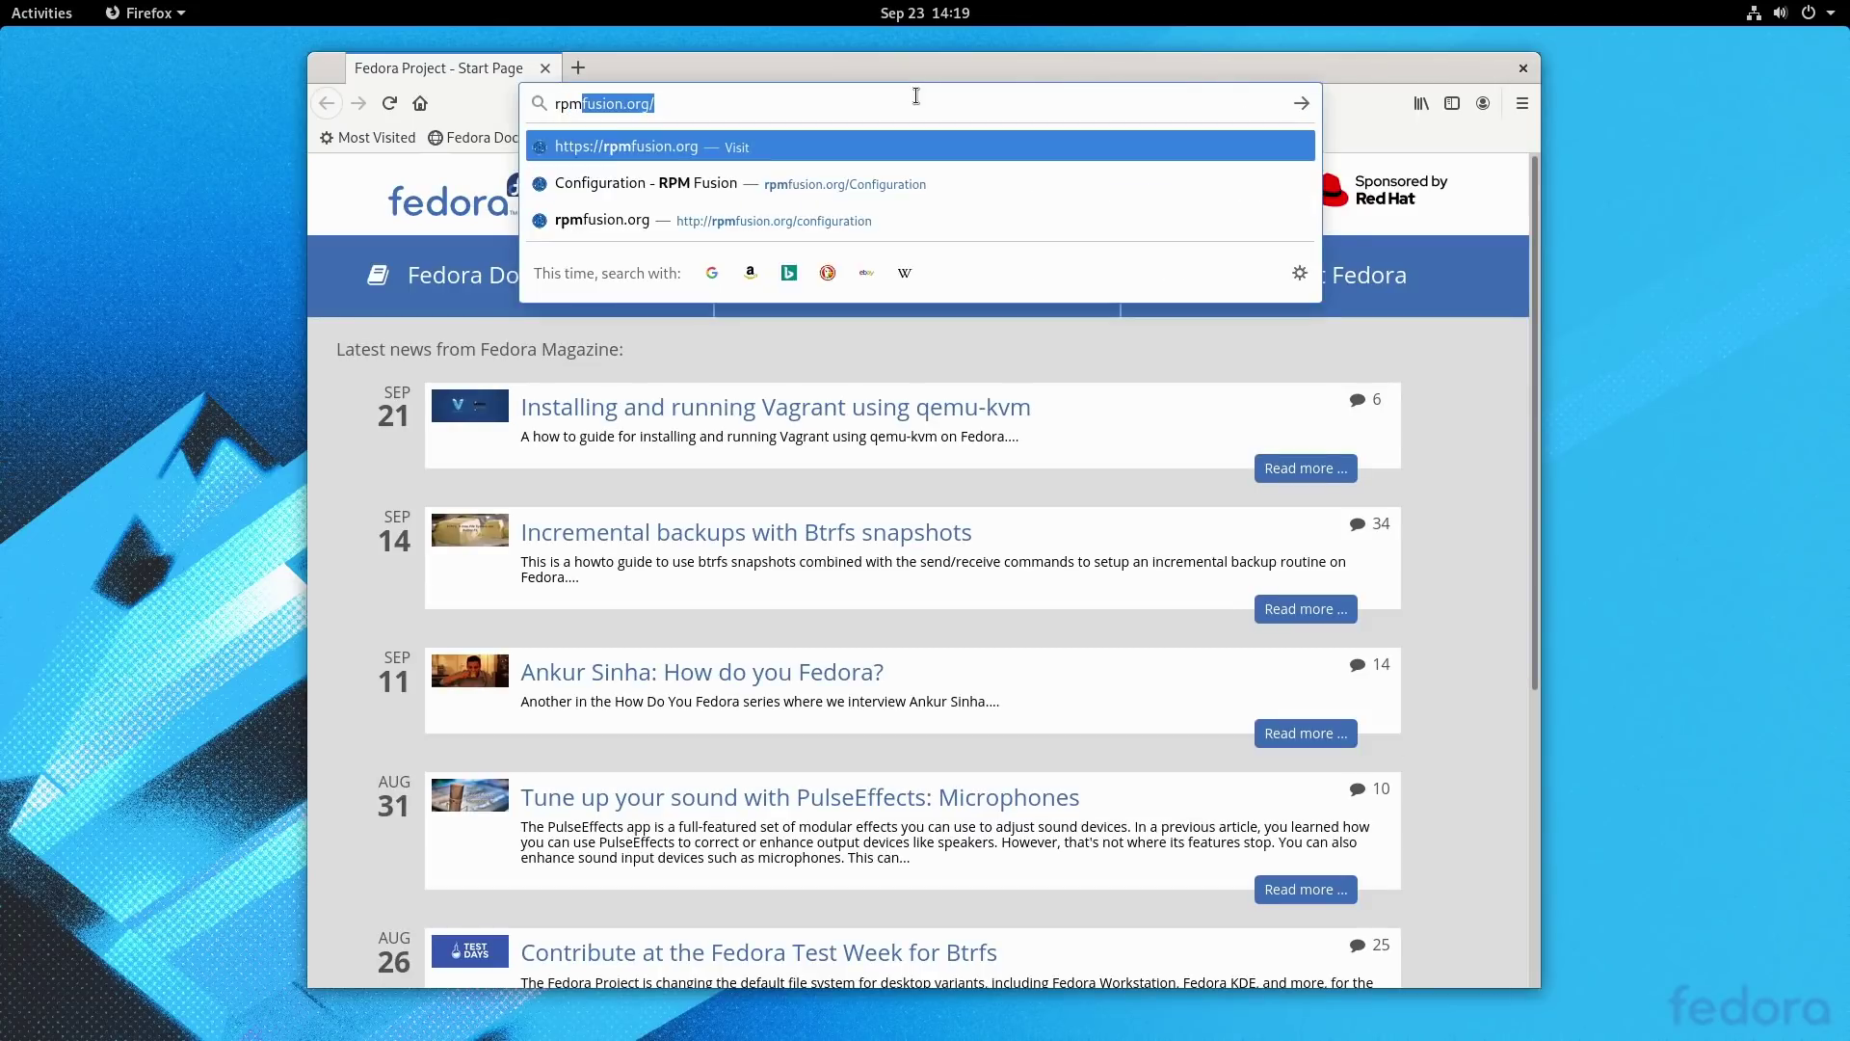
{"action": "key", "text": "End"}
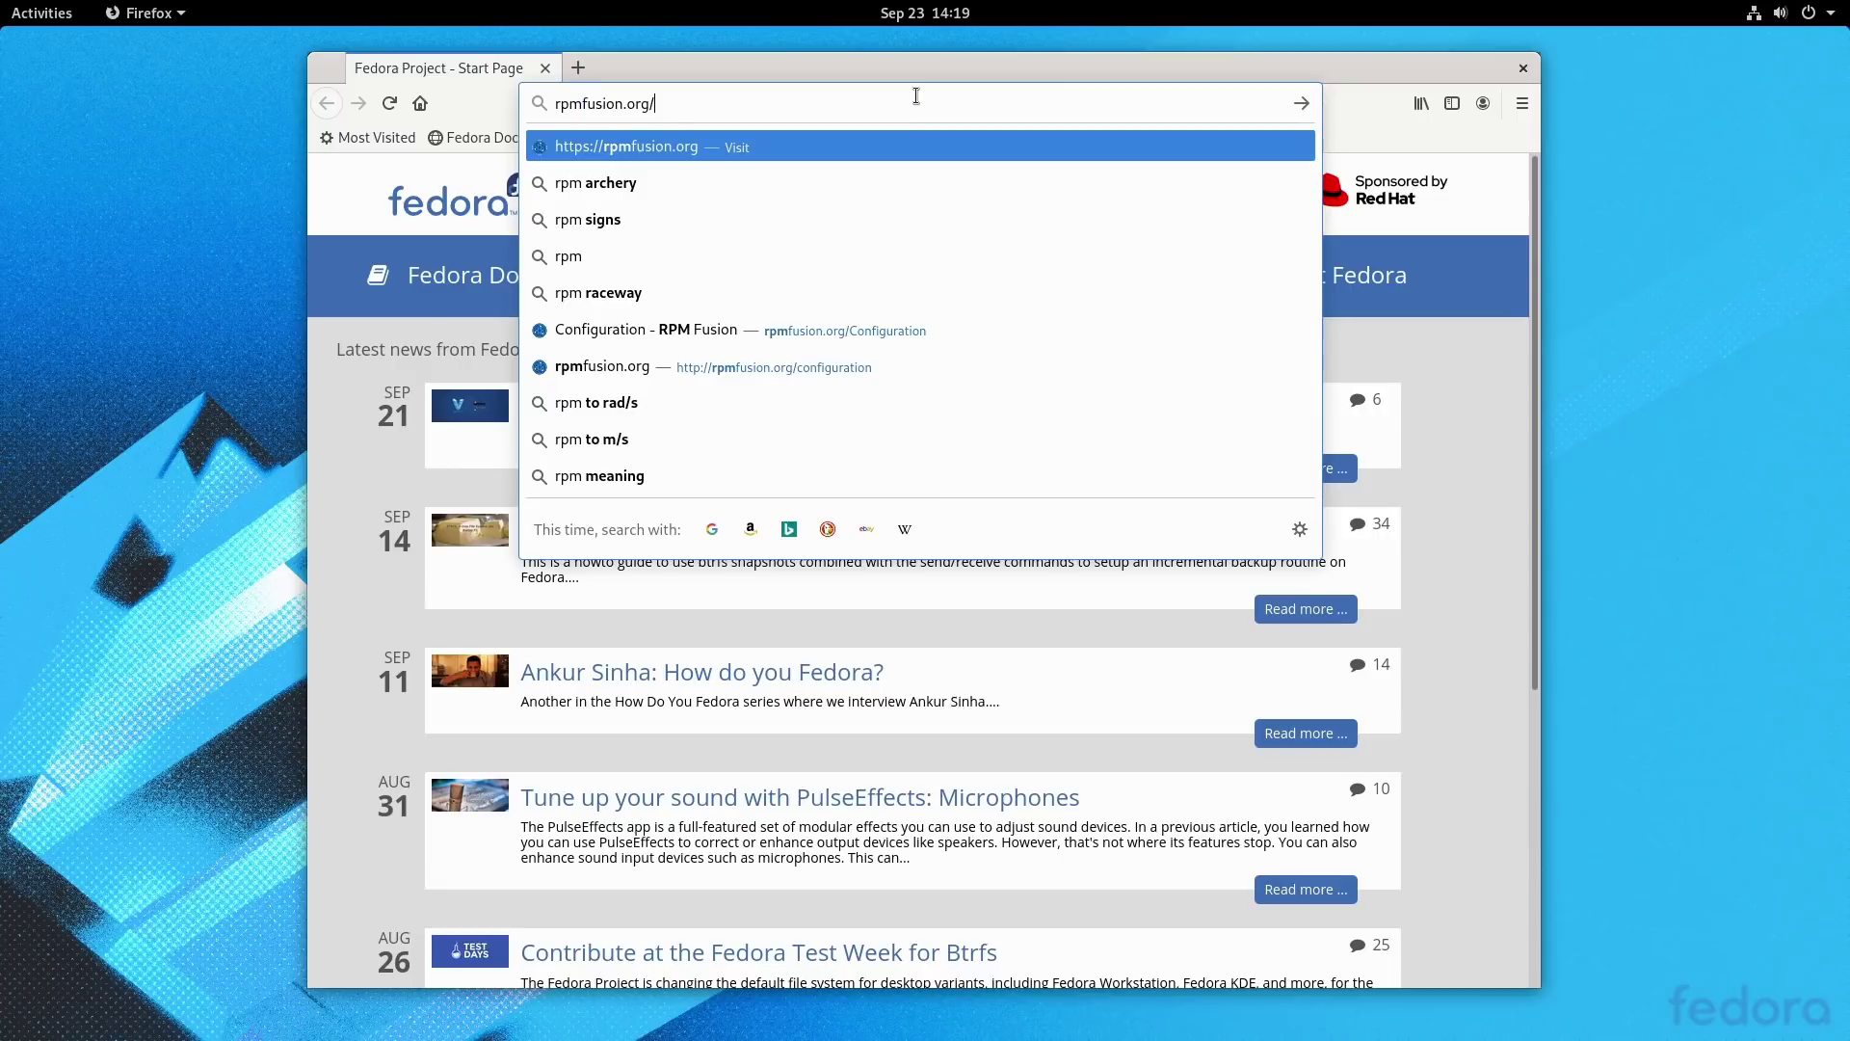
{"action": "type", "text": "C"}
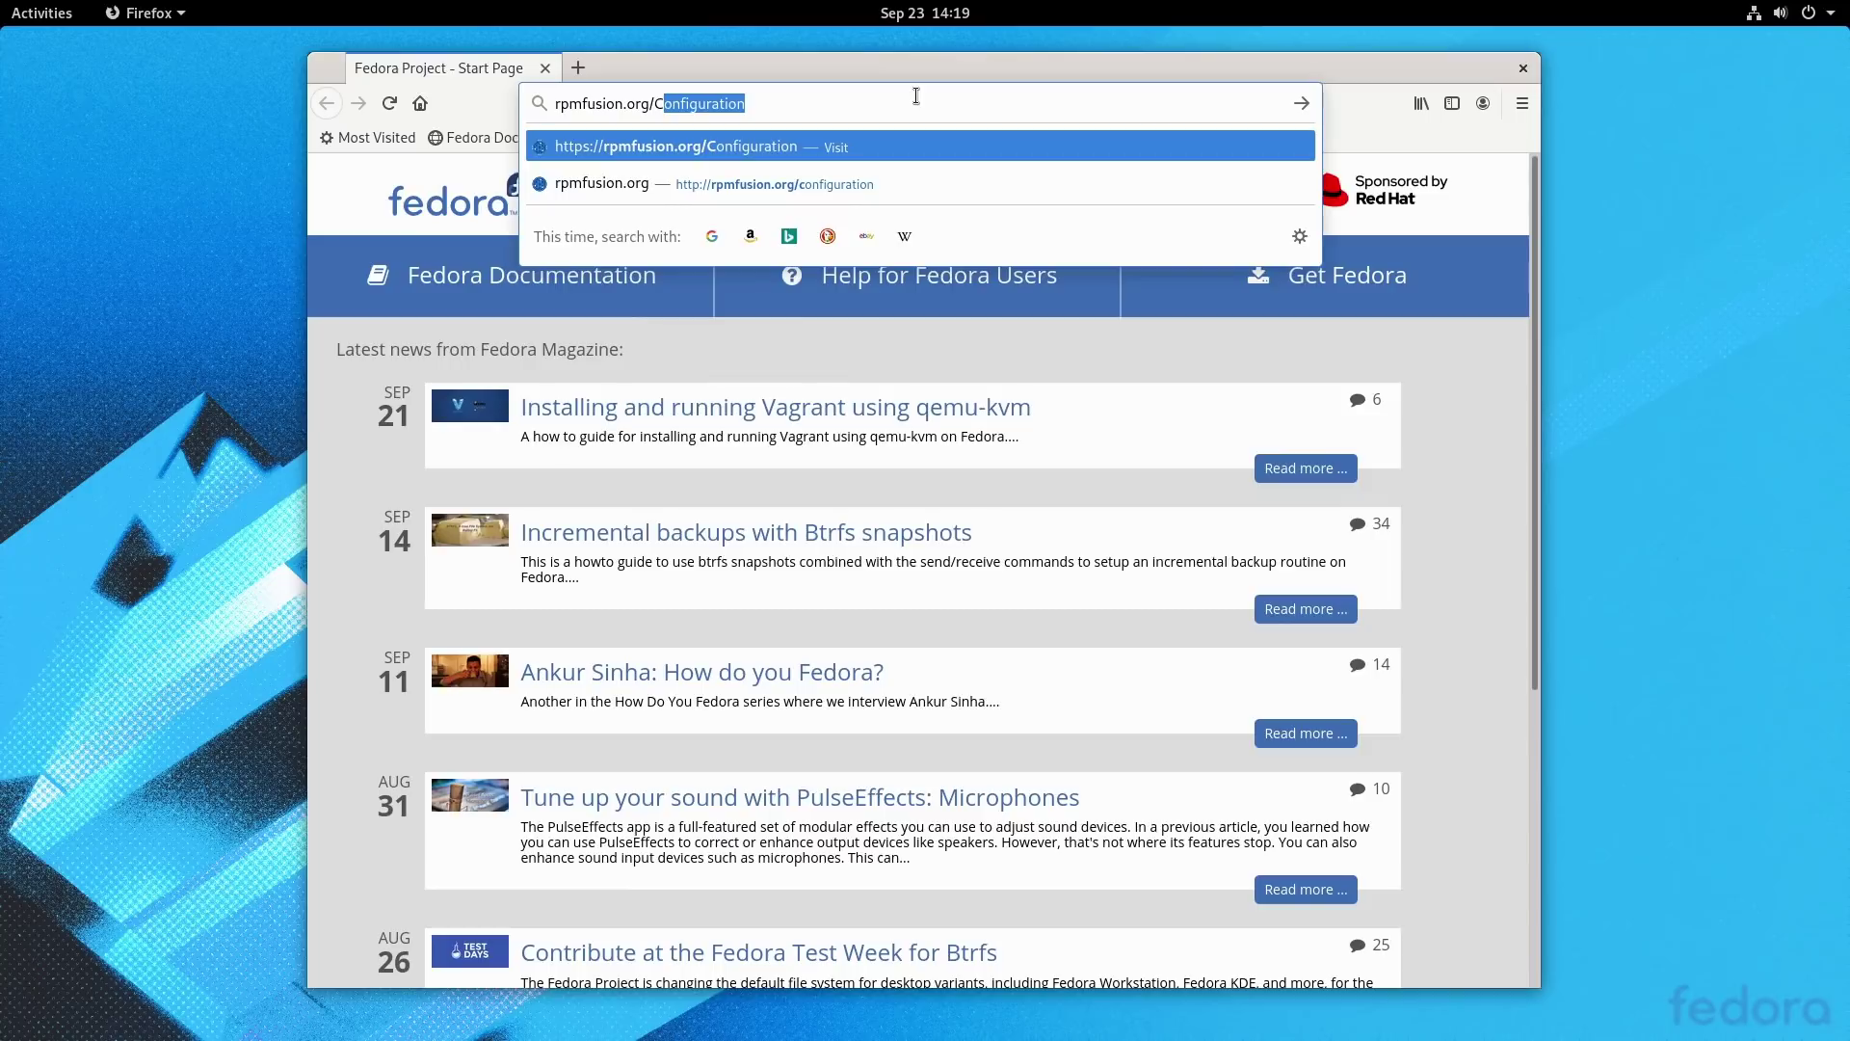
{"action": "key", "text": "Return"}
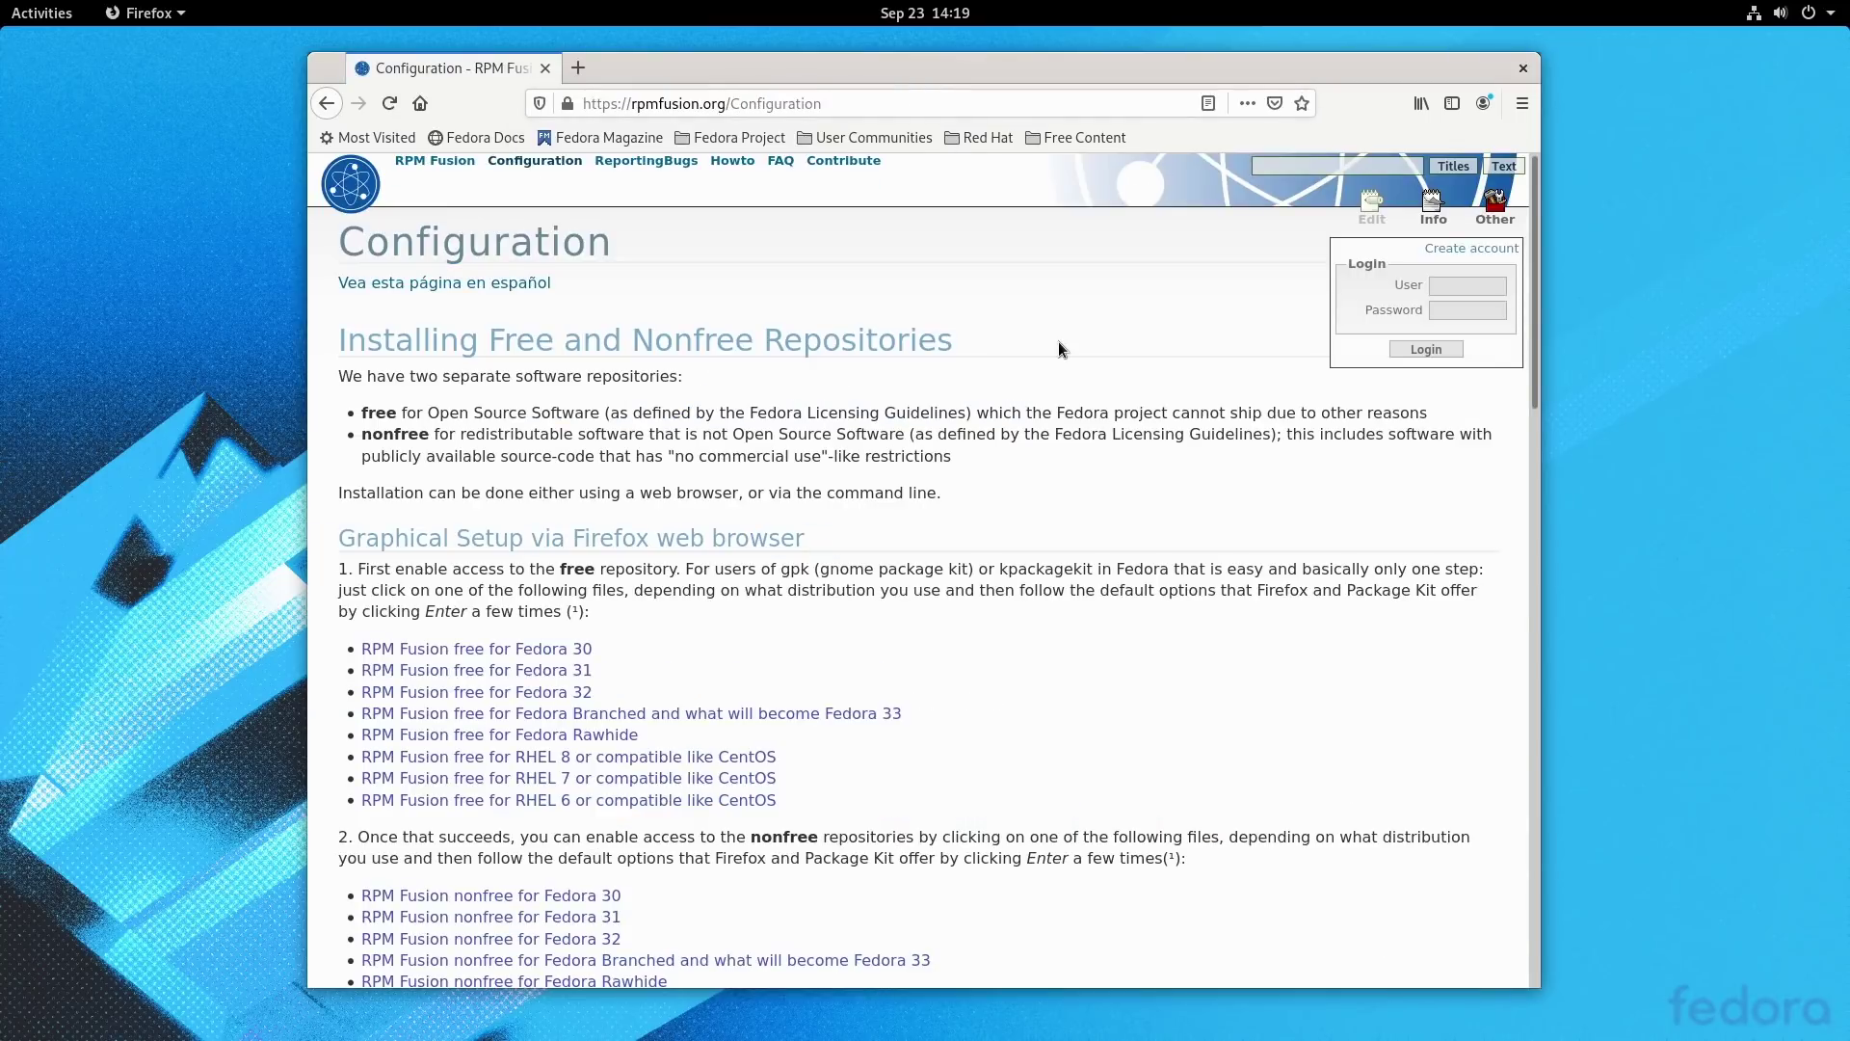
- Install the RPM Fusion free package for Fedora 32 via Software Install, then close both windows
{"action": "left_click", "coordinate": [477, 693]}
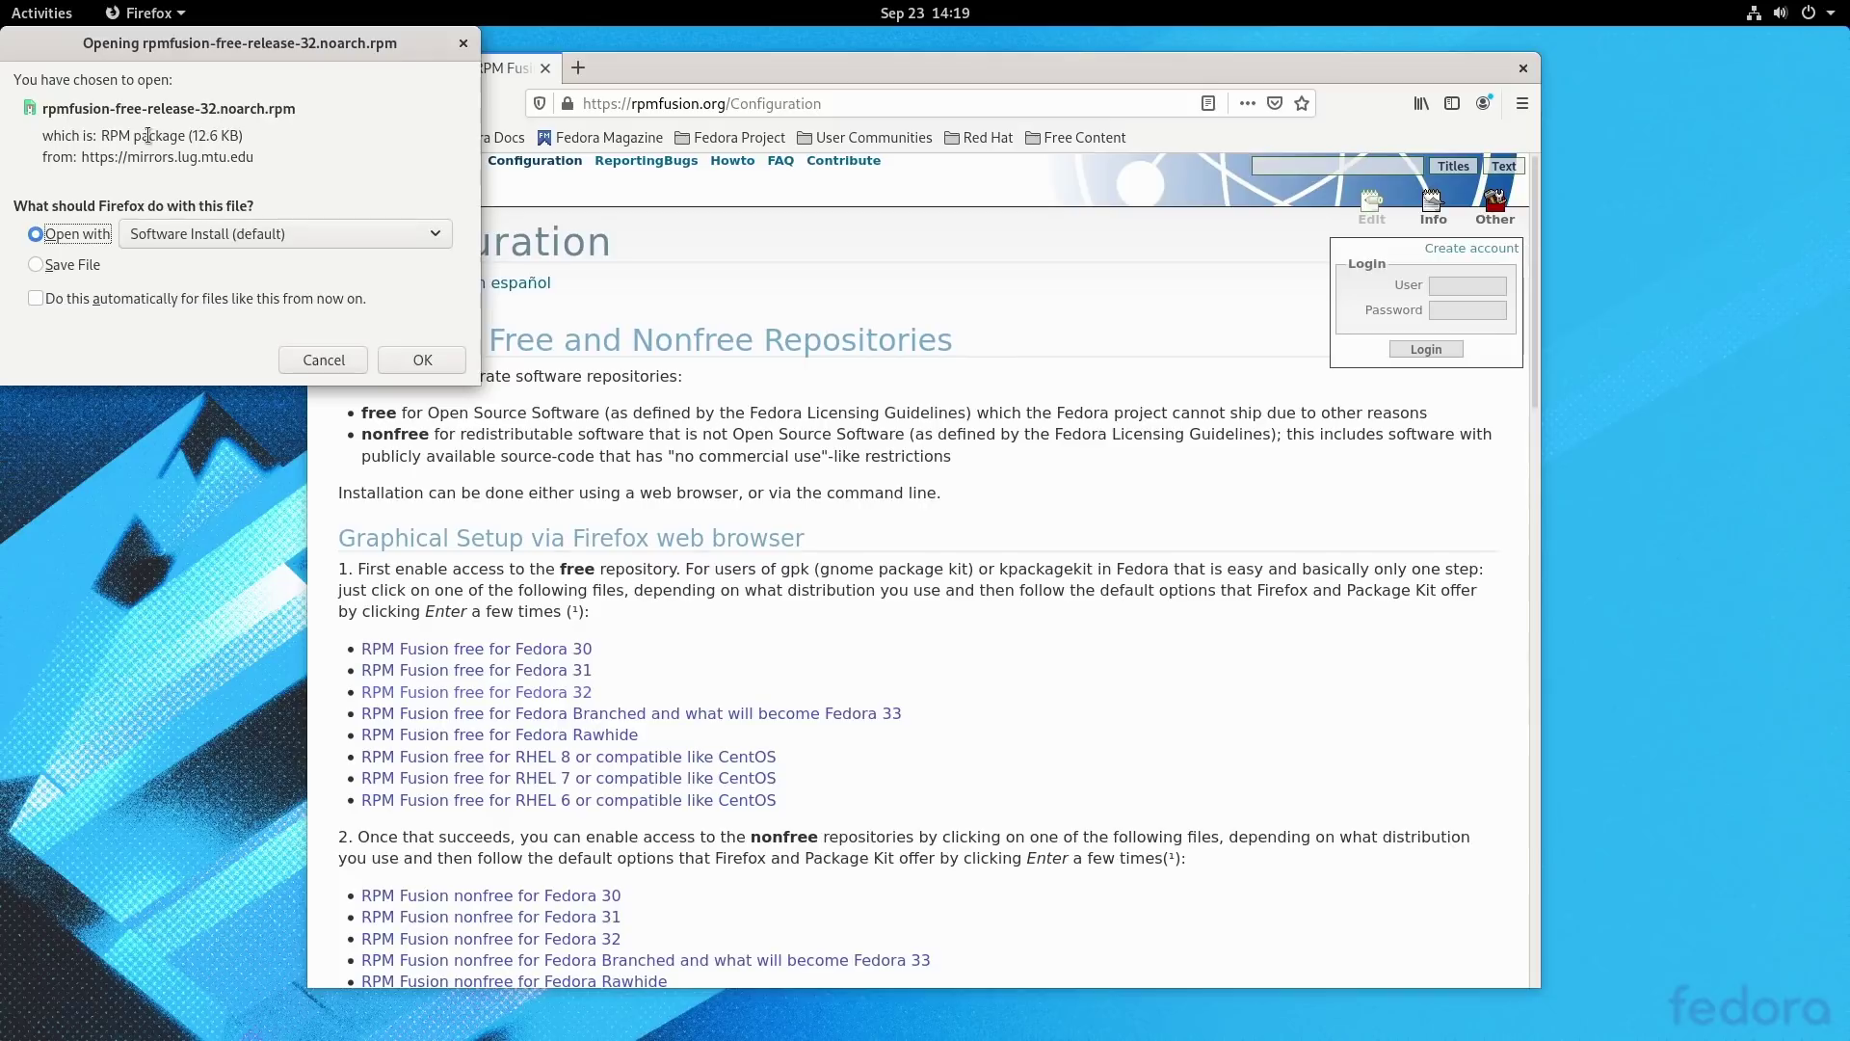
{"action": "left_click_drag", "start_coordinate": [290, 60], "coordinate": [1086, 466]}
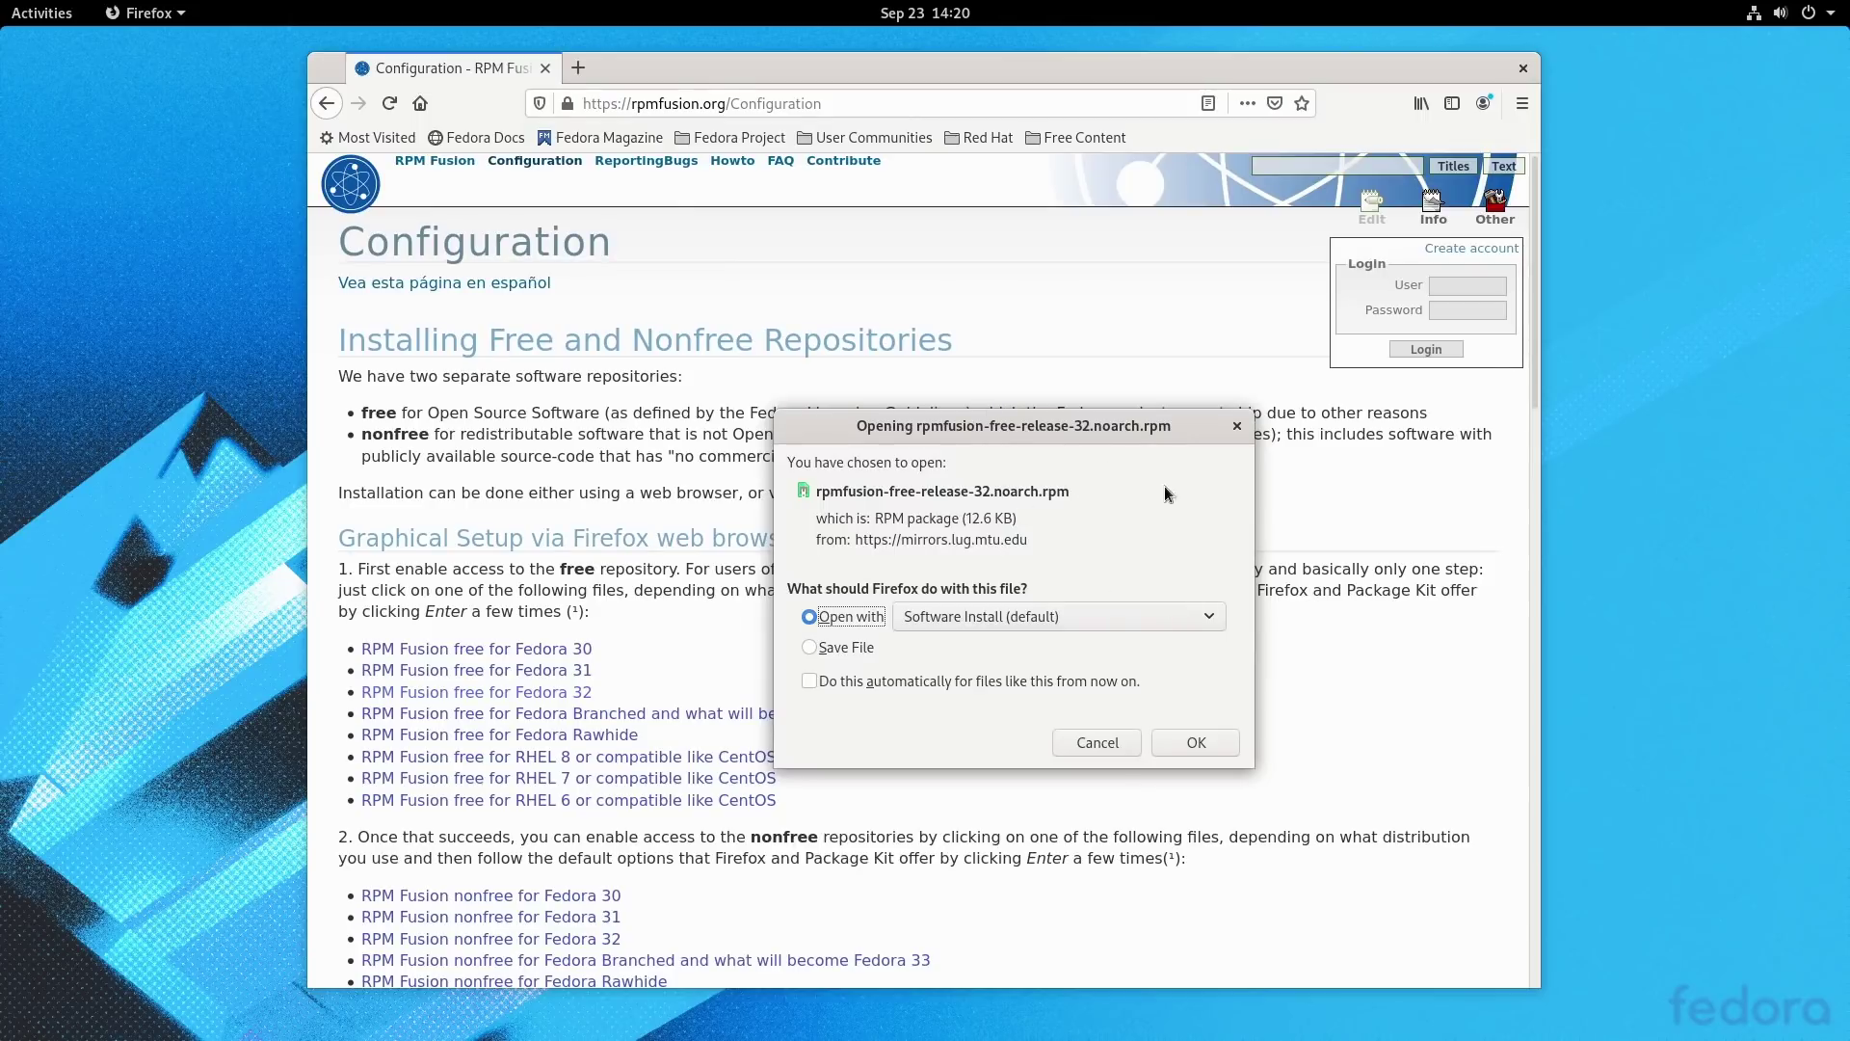
{"action": "left_click", "coordinate": [1203, 730]}
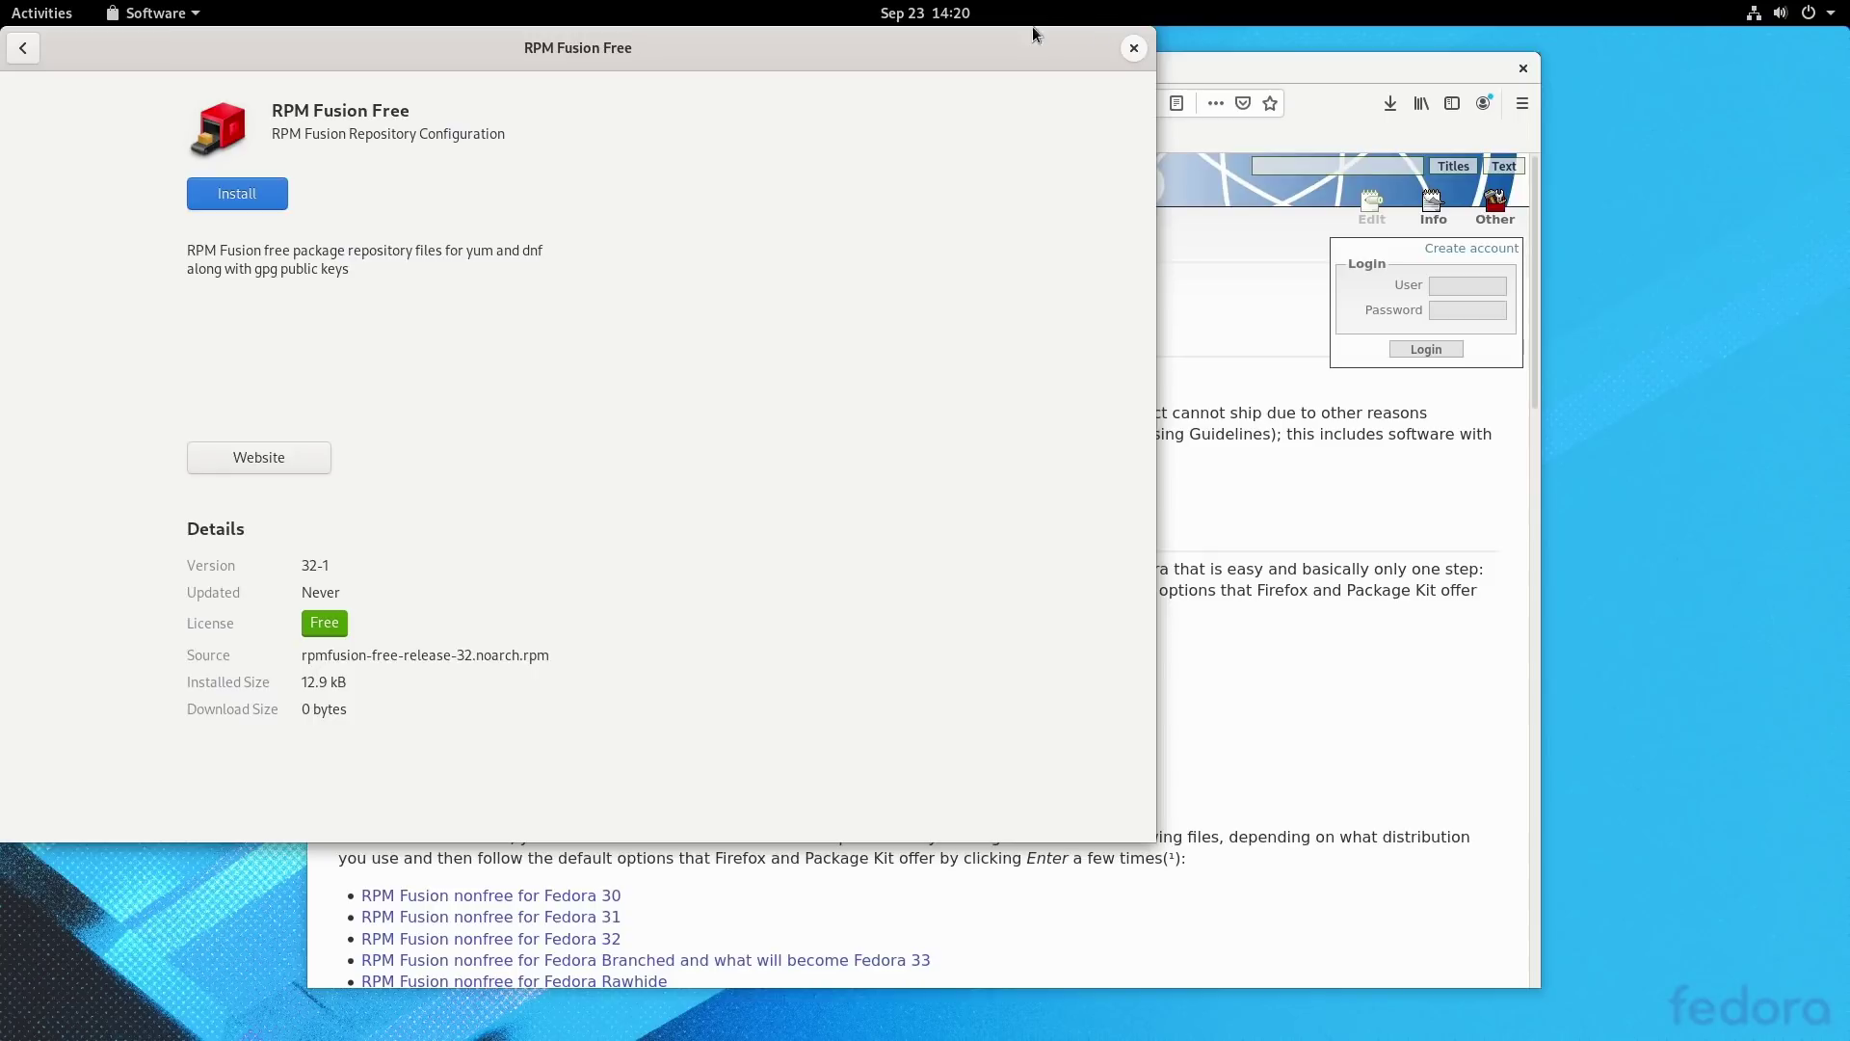
{"action": "left_click", "coordinate": [402, 260]}
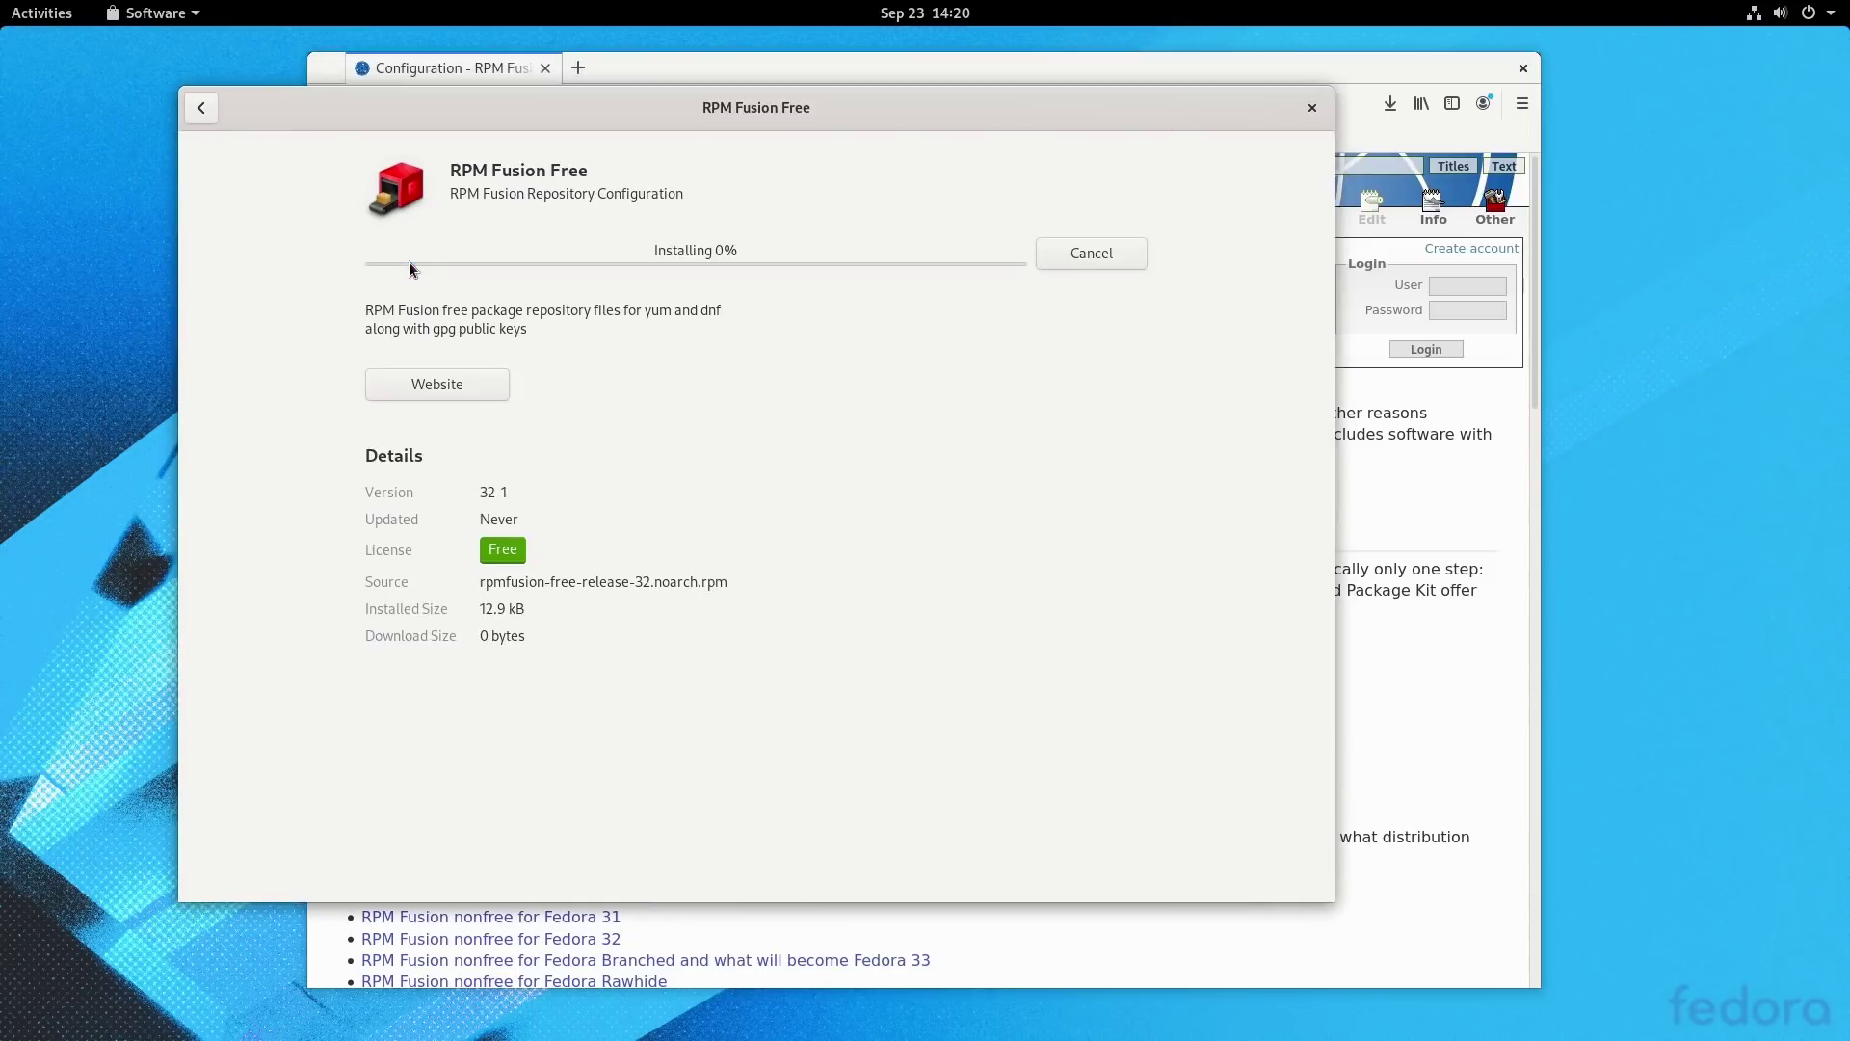
{"action": "type", "text": "fedora"}
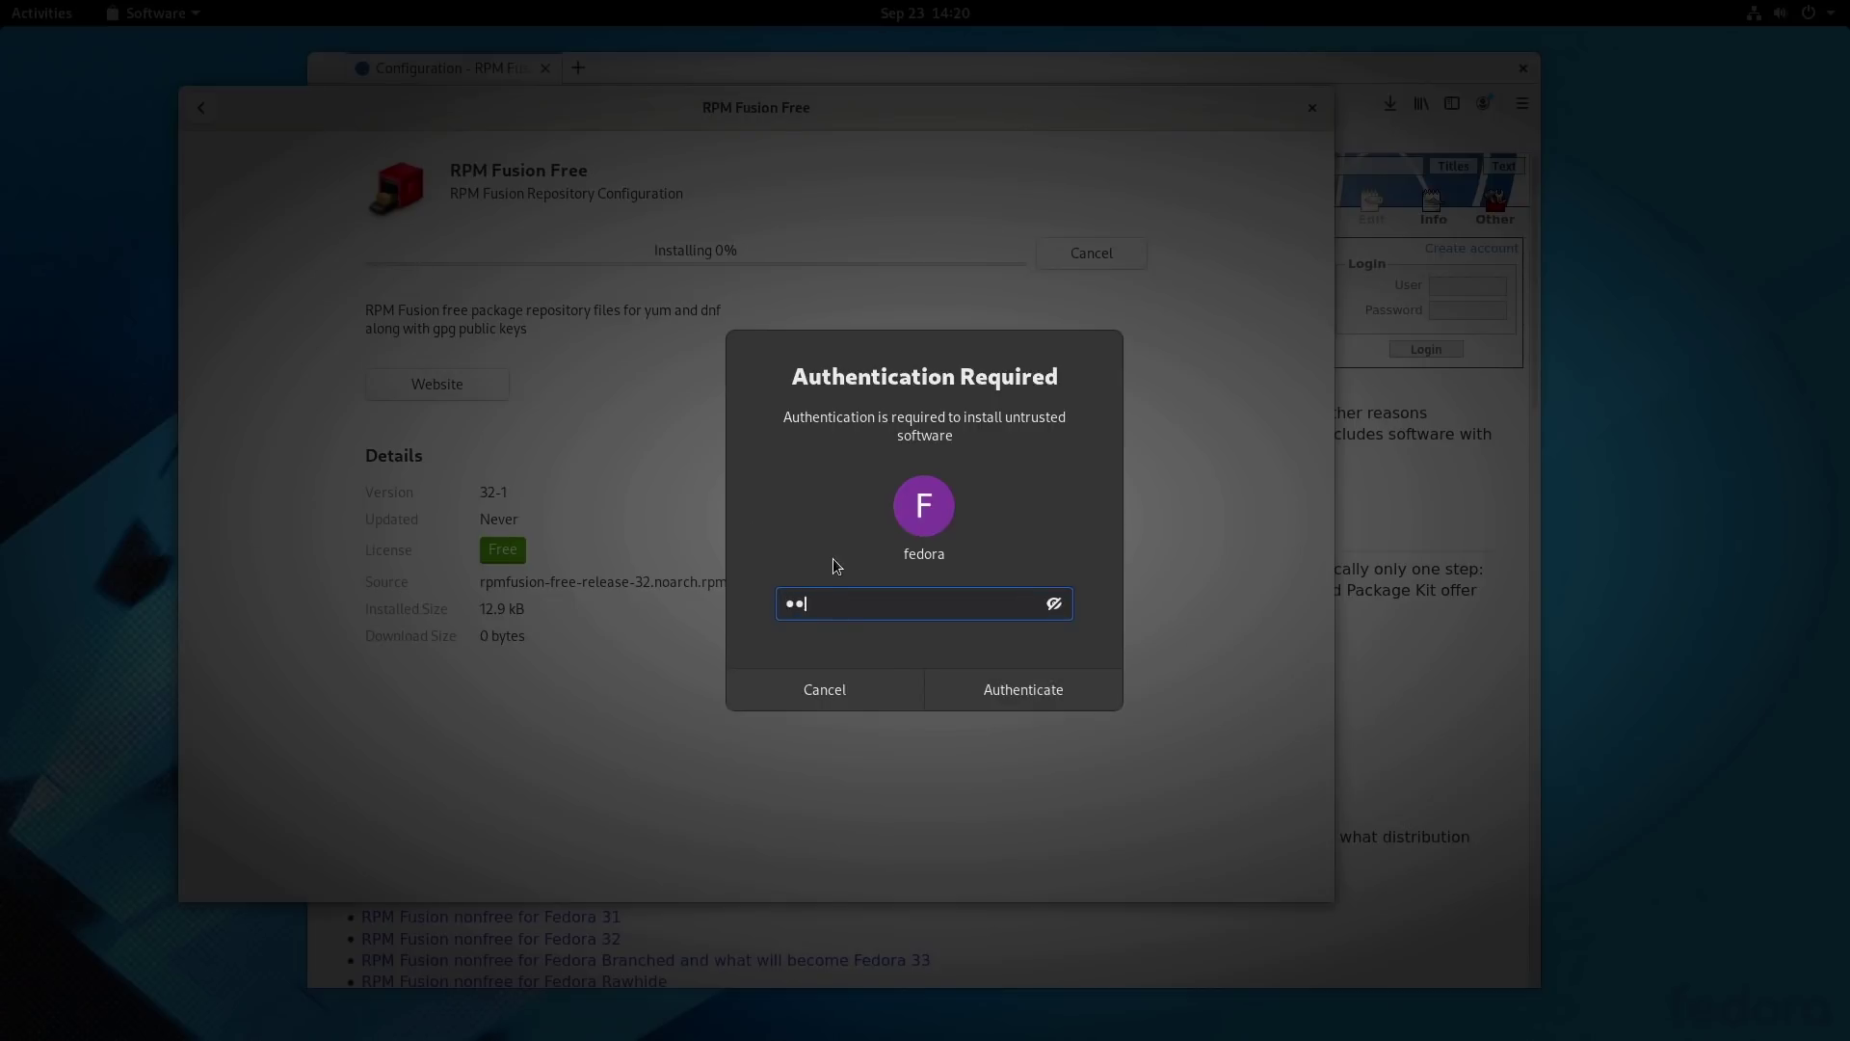
{"action": "key", "text": "Return"}
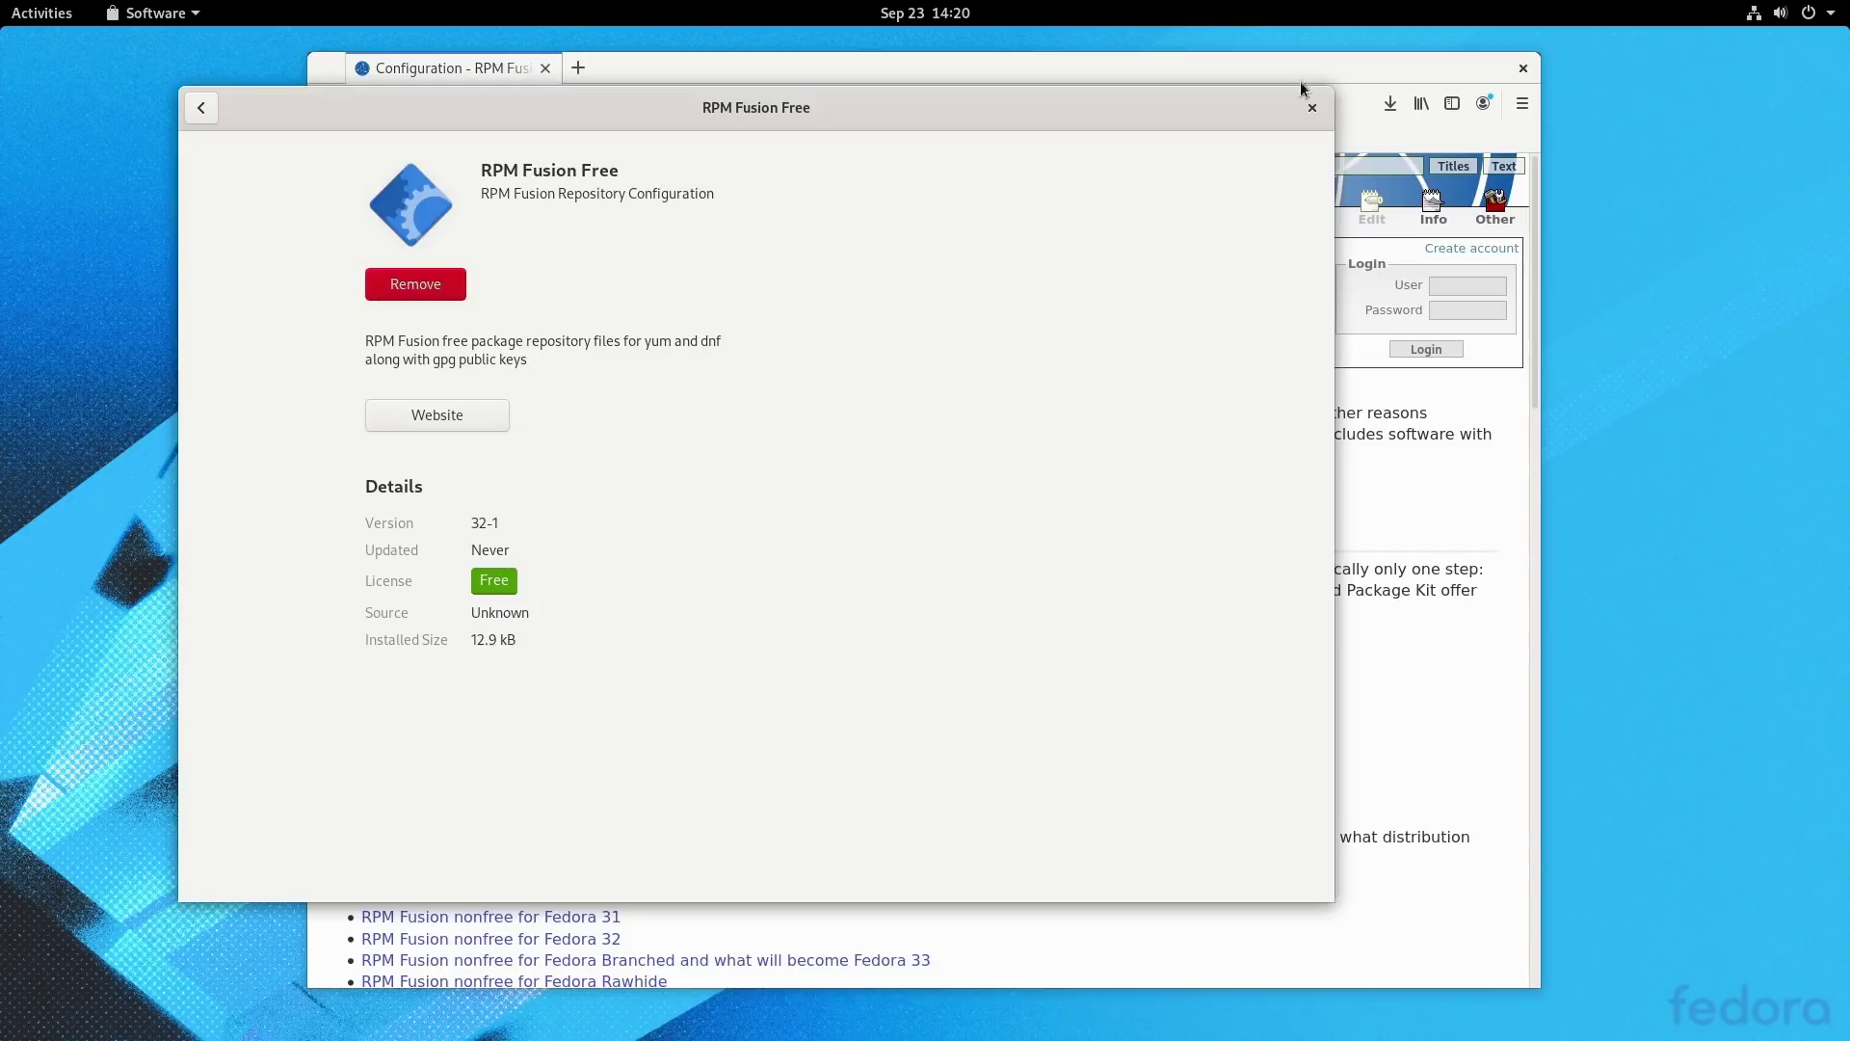
{"action": "left_click", "coordinate": [1311, 107]}
{"action": "left_click", "coordinate": [1521, 69]}
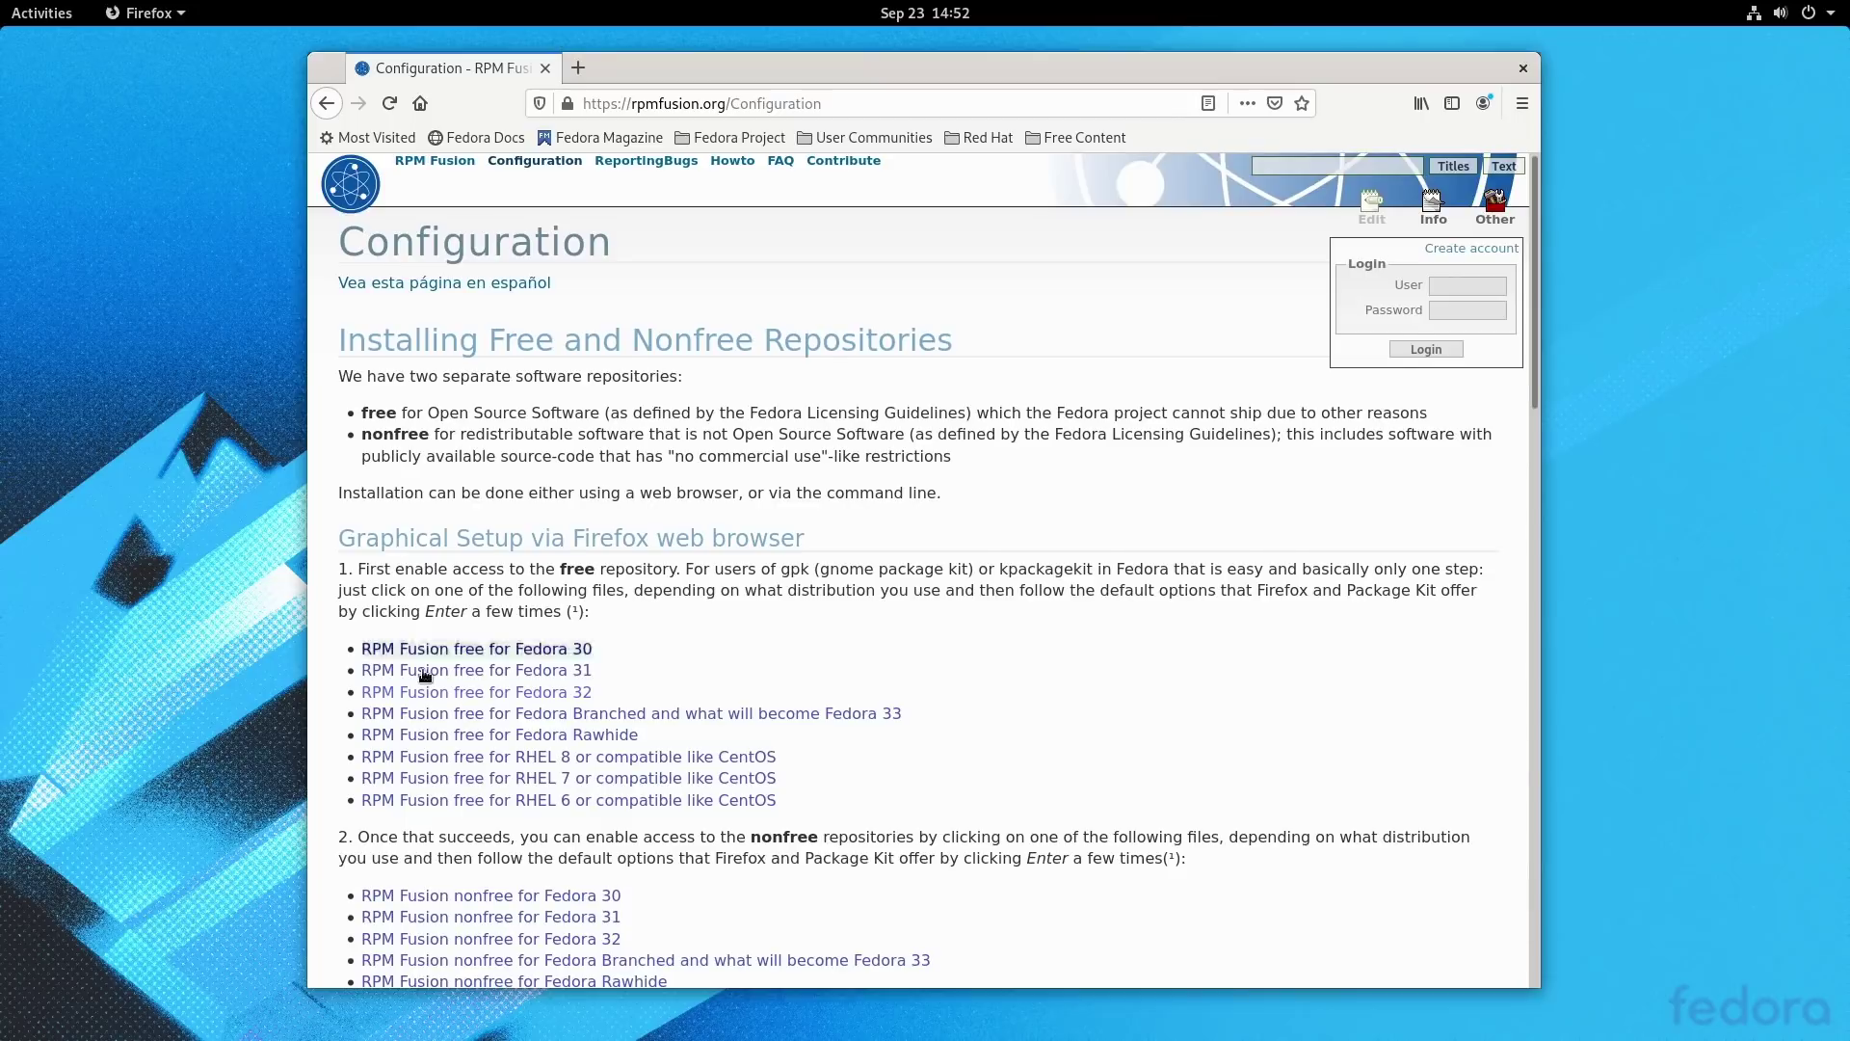
- Download RPM Fusion nonfree for Fedora 32 and install it in Software Install with the password
{"action": "scroll", "coordinate": [376, 665], "scroll_direction": "down", "scroll_amount": 3}
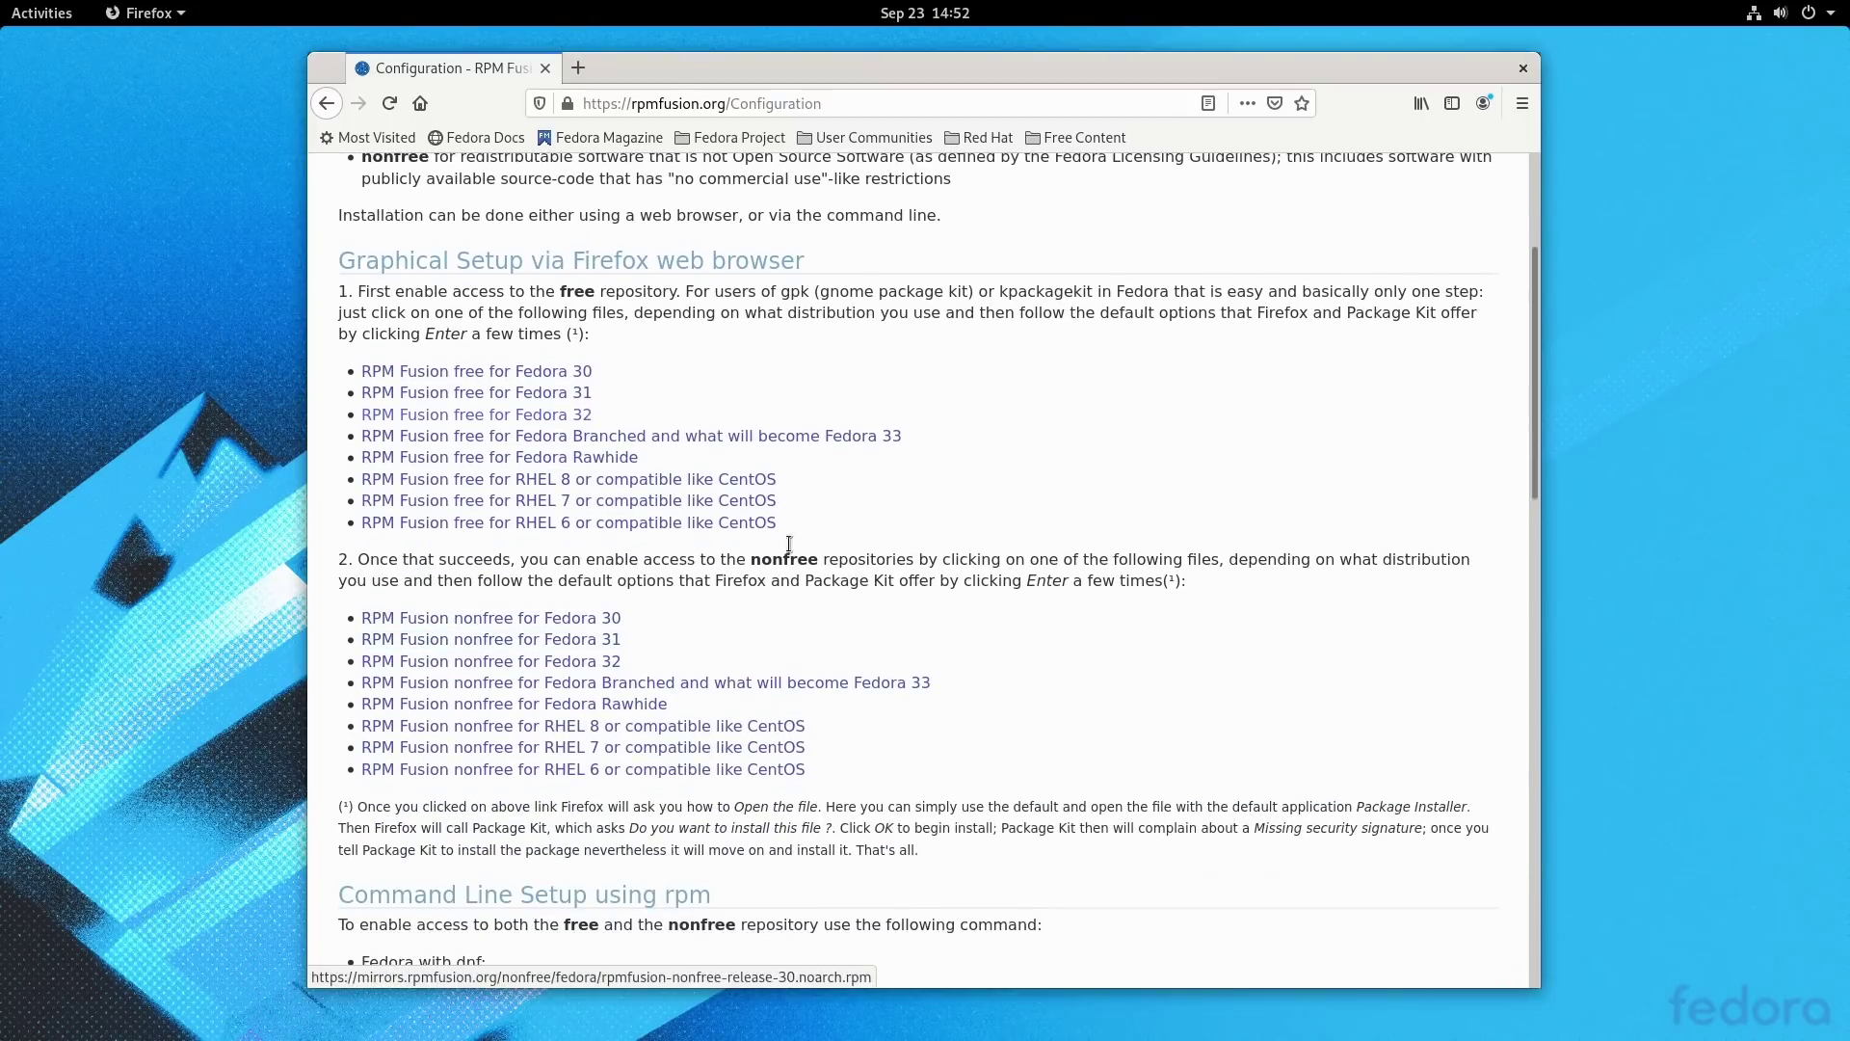
{"action": "left_click", "coordinate": [582, 663]}
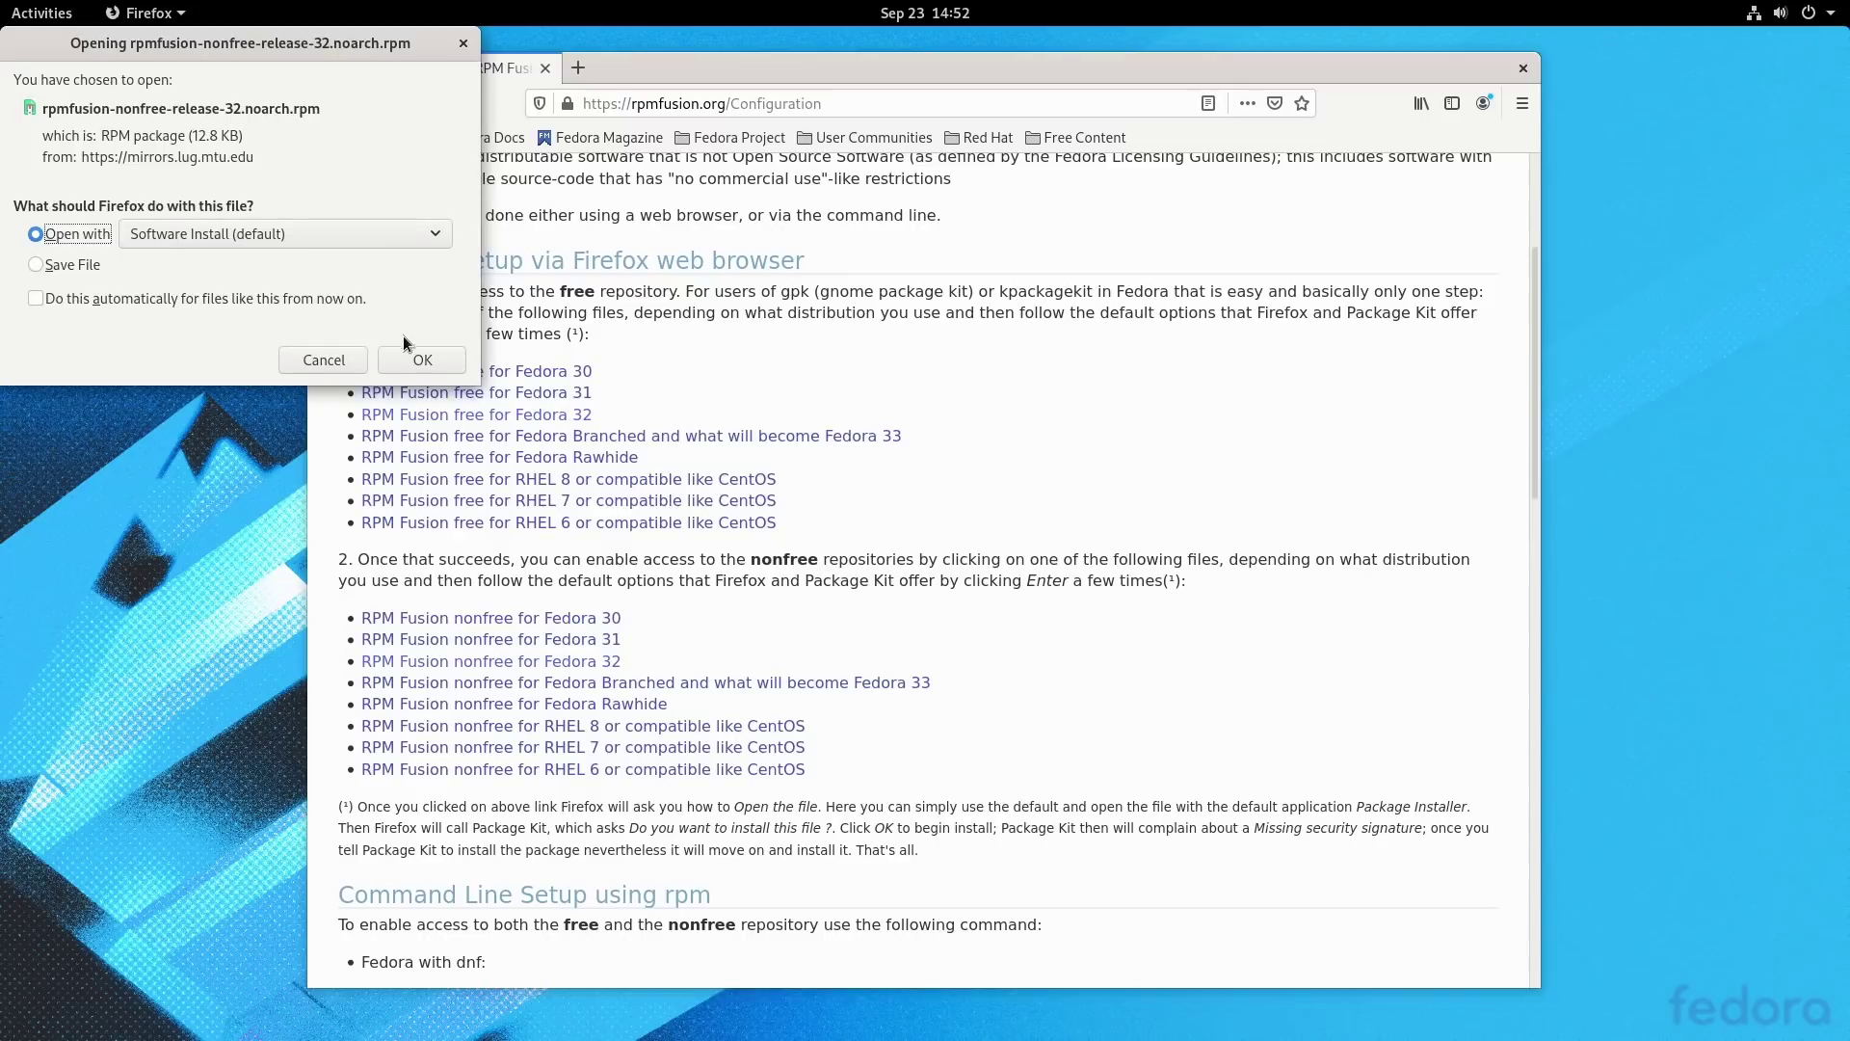
{"action": "left_click", "coordinate": [401, 360]}
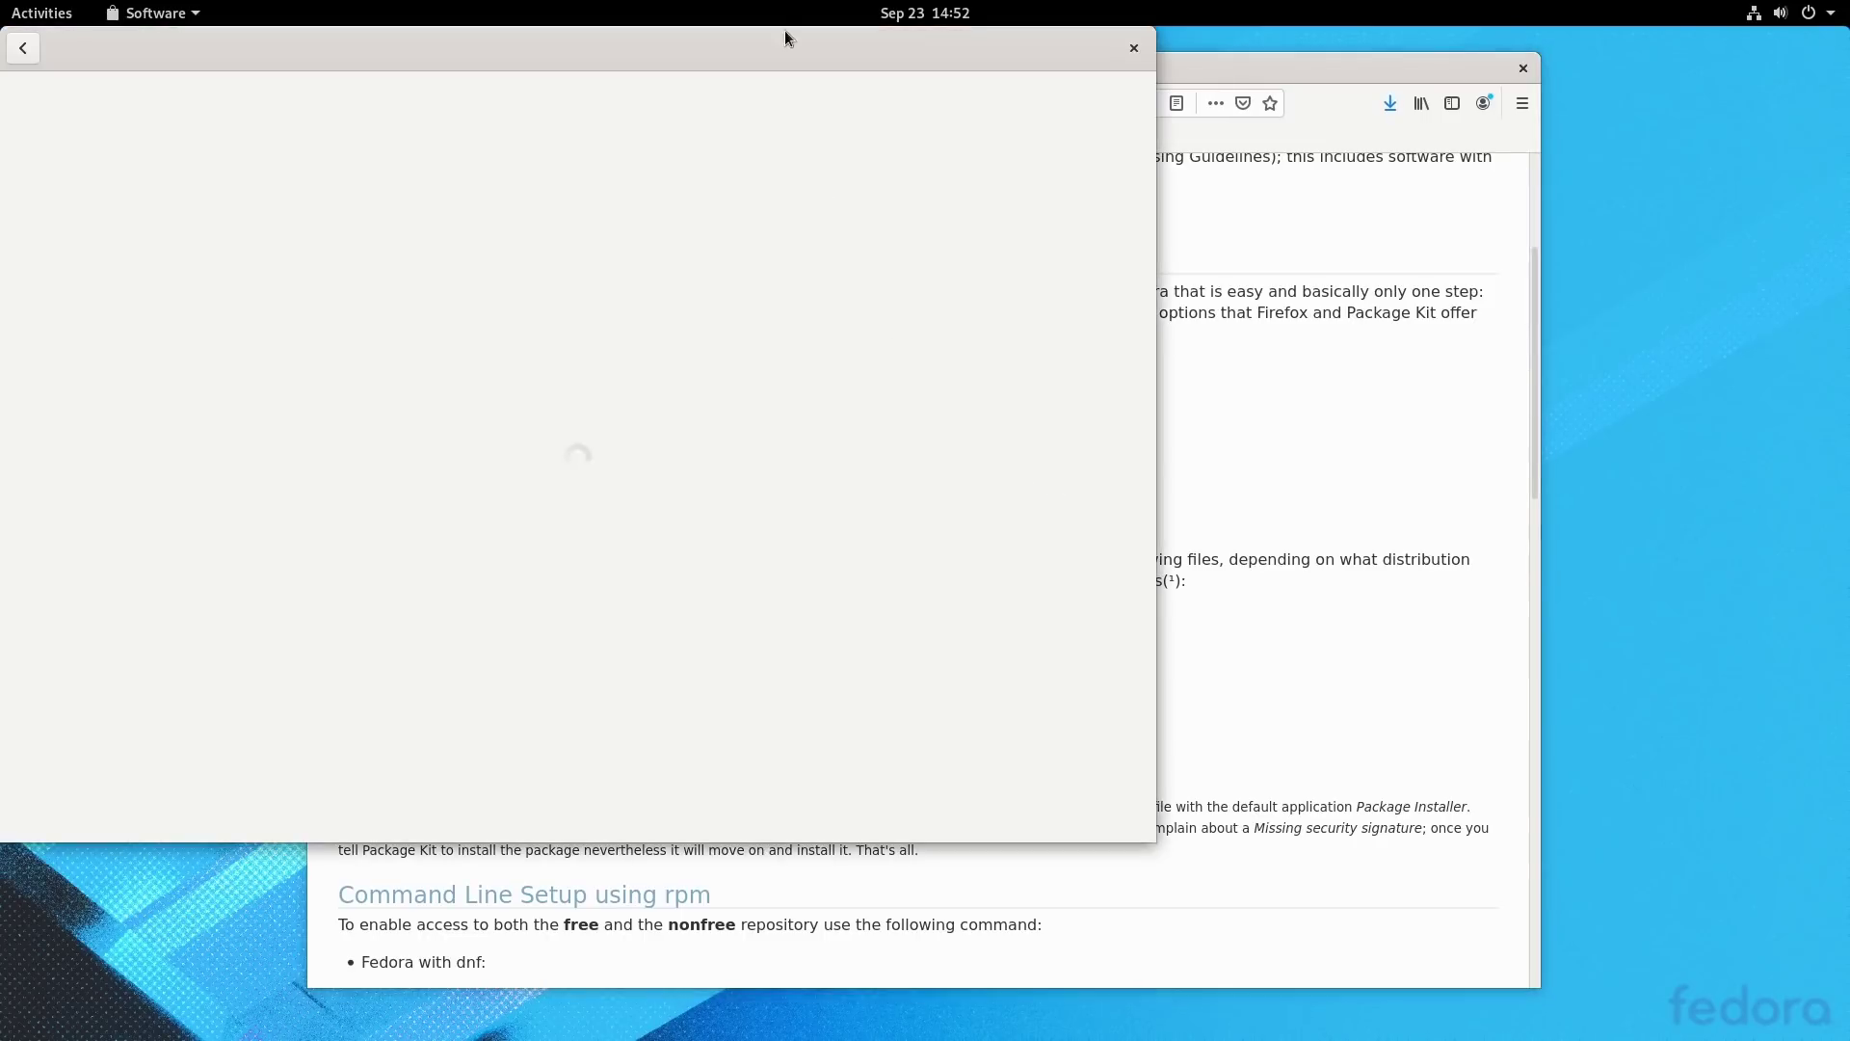
{"action": "left_click_drag", "start_coordinate": [818, 61], "coordinate": [1119, 135]}
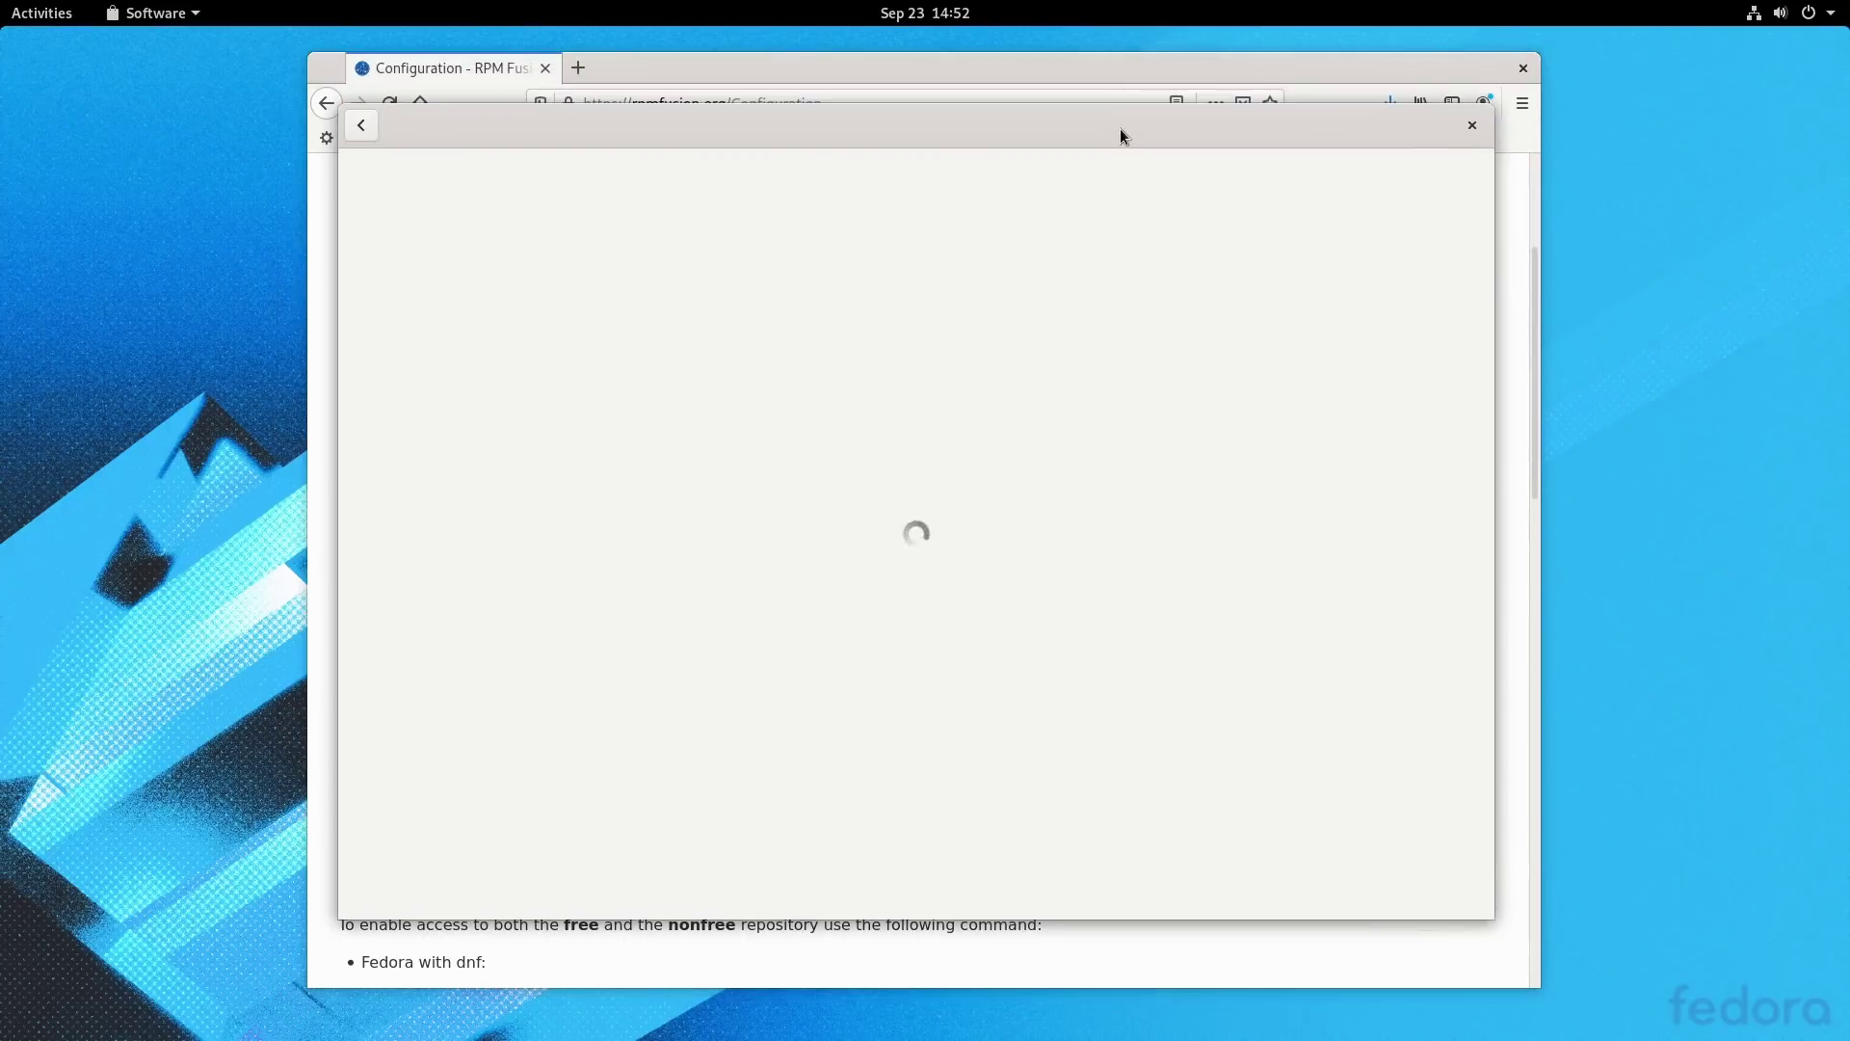
{"action": "left_click", "coordinate": [613, 268]}
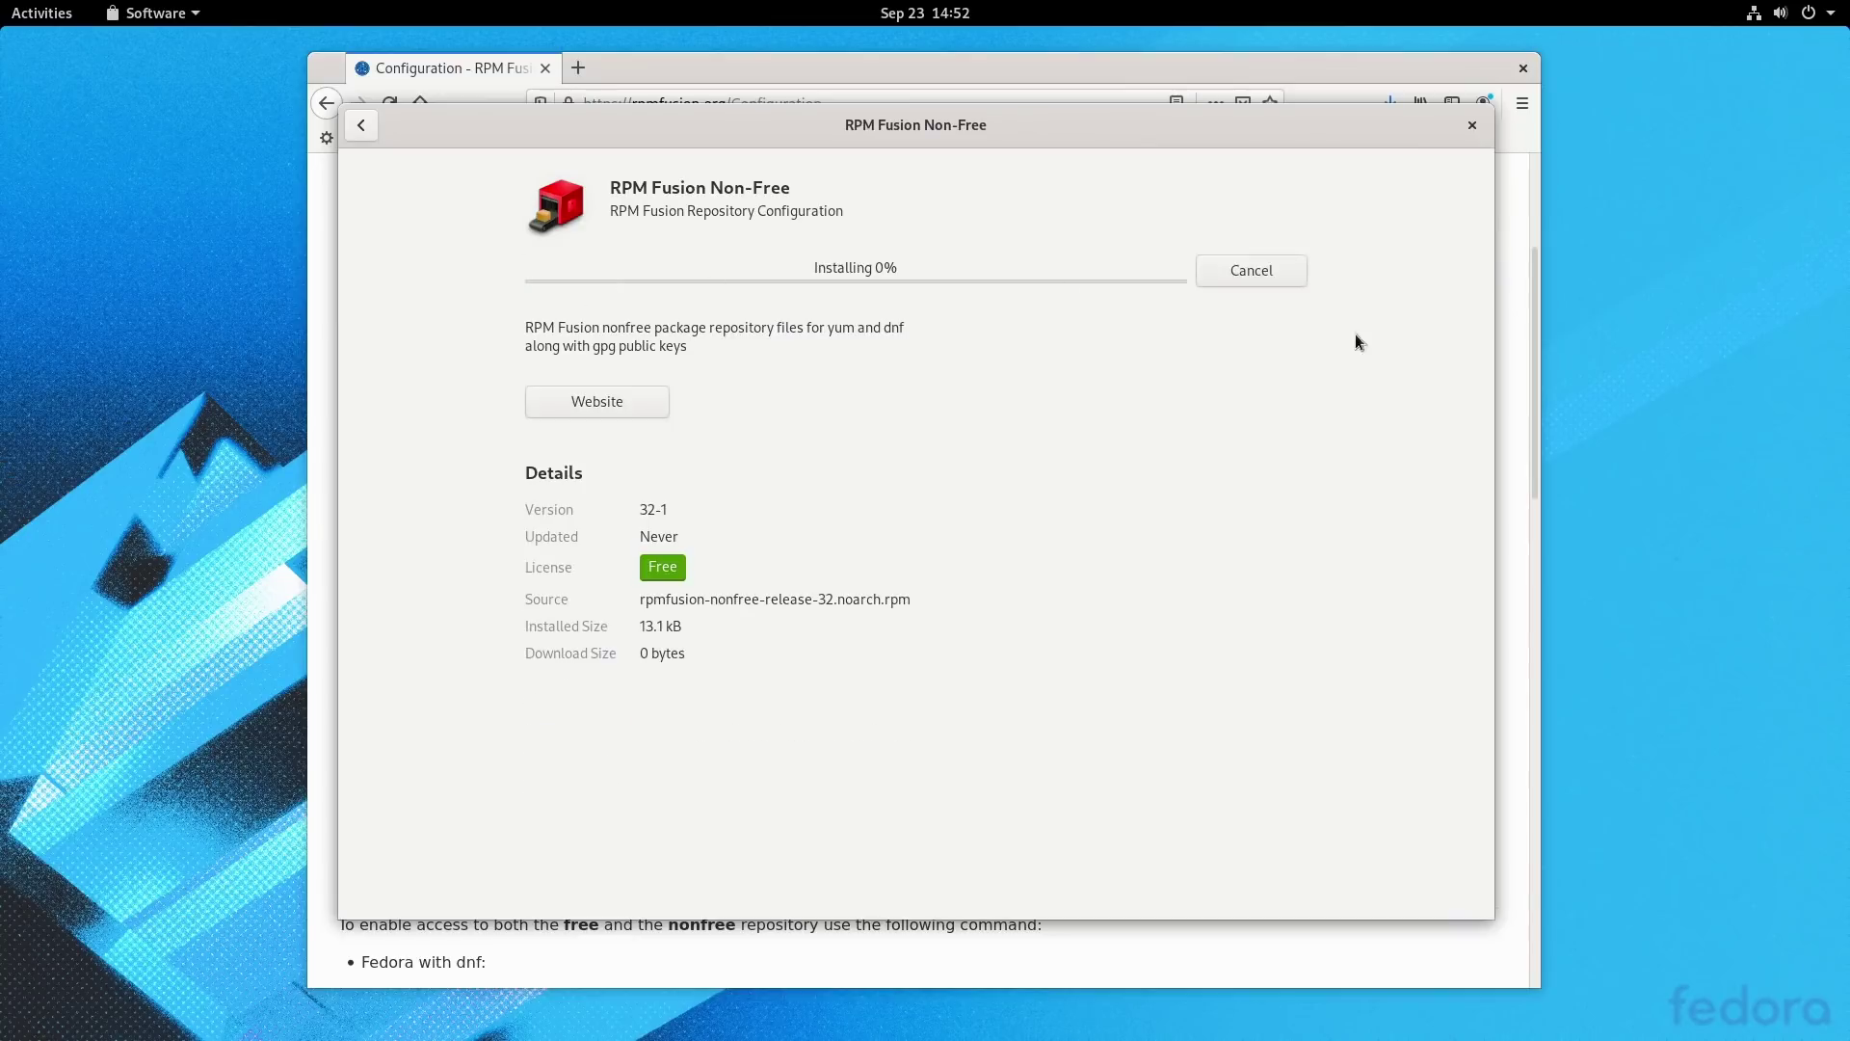
{"action": "type", "text": "•••••"}
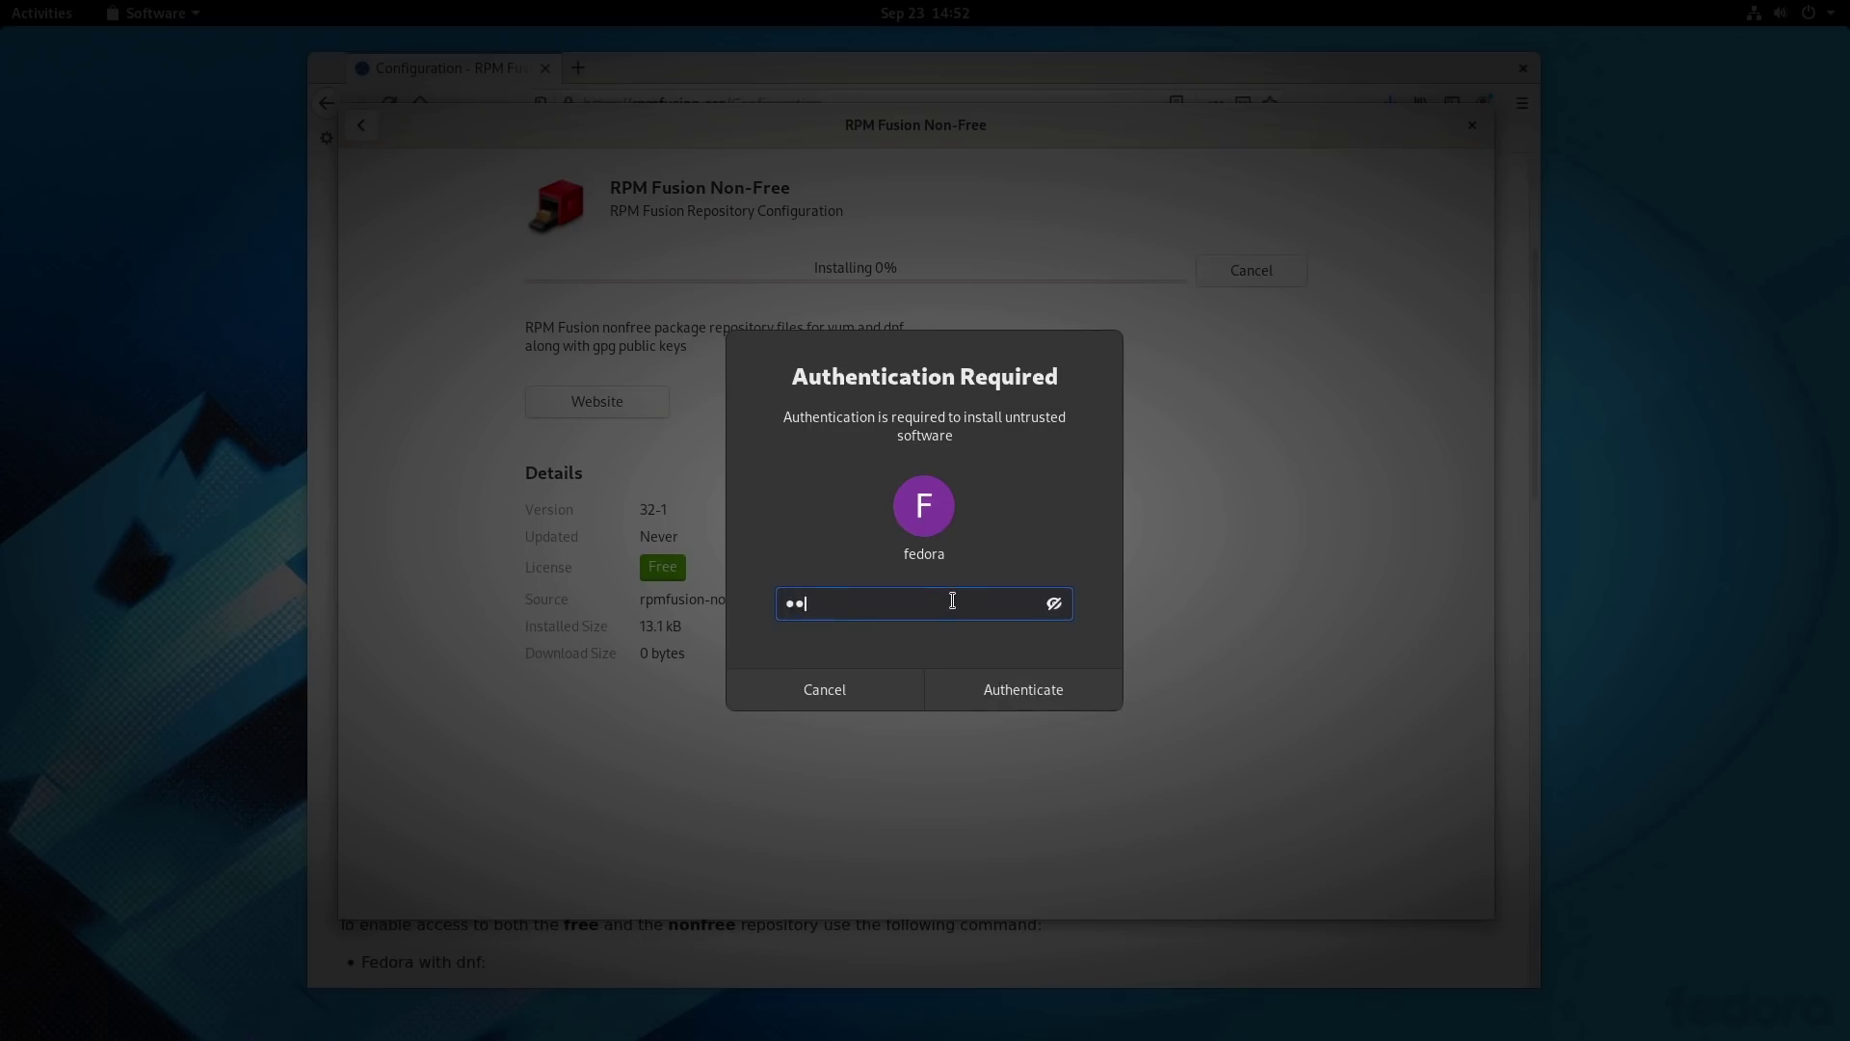
{"action": "key", "text": "Return"}
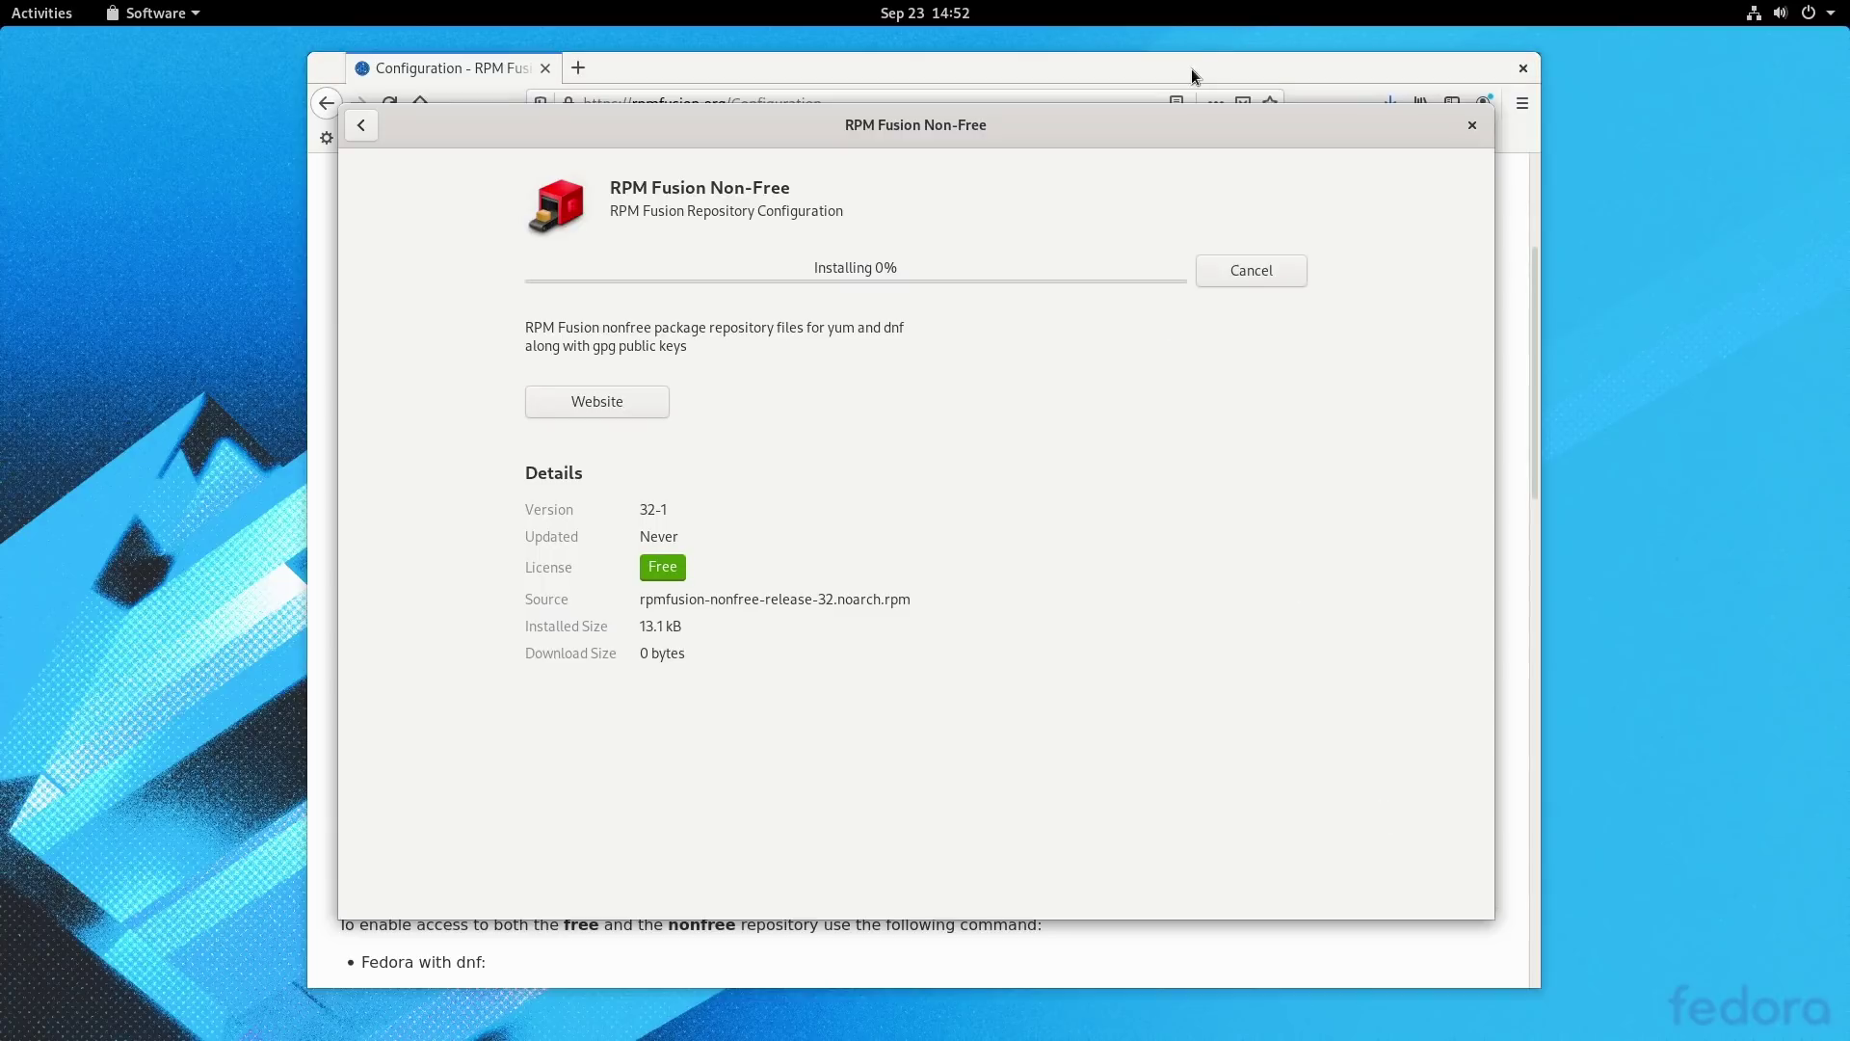
- Scroll through the RPM Fusion page, then close the Non-Free details and Firefox windows
{"action": "left_click", "coordinate": [1191, 67]}
{"action": "scroll", "coordinate": [1096, 416], "scroll_direction": "down", "scroll_amount": 2}
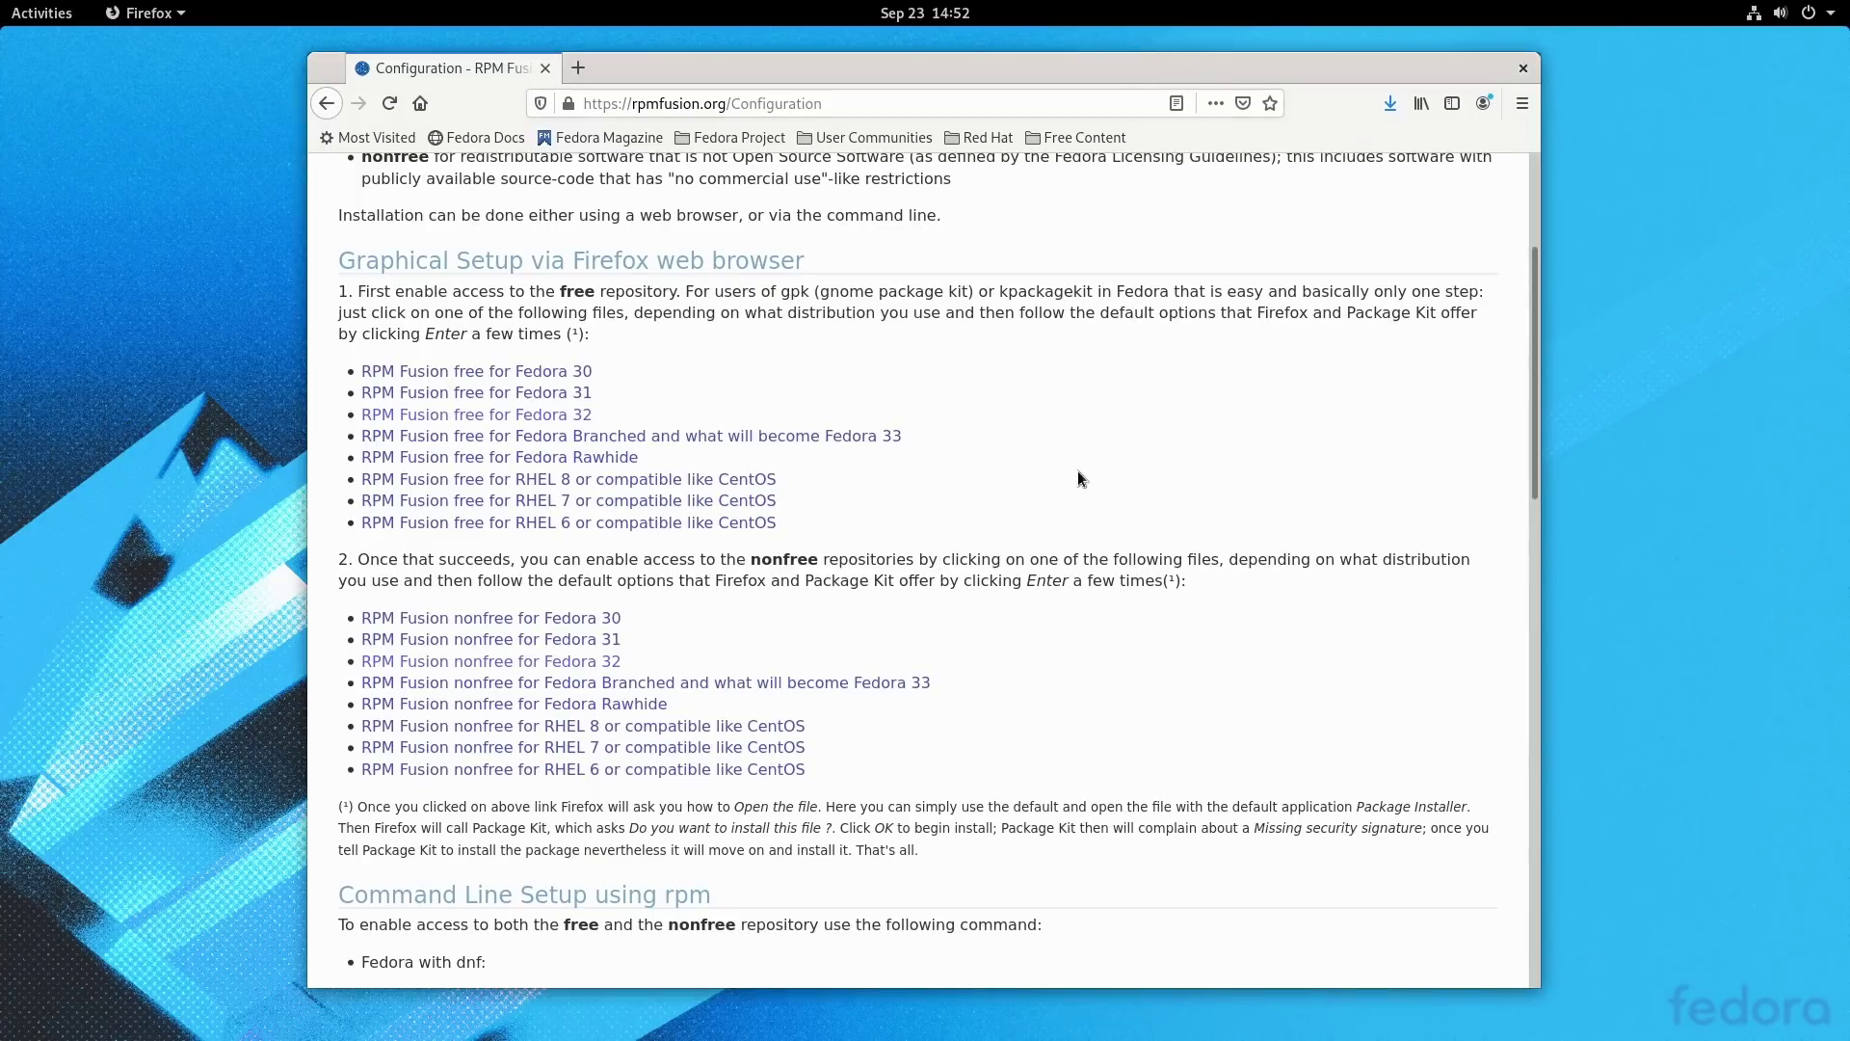
{"action": "scroll", "coordinate": [1054, 495], "scroll_direction": "down", "scroll_amount": 3}
{"action": "scroll", "coordinate": [1054, 510], "scroll_direction": "down", "scroll_amount": 4}
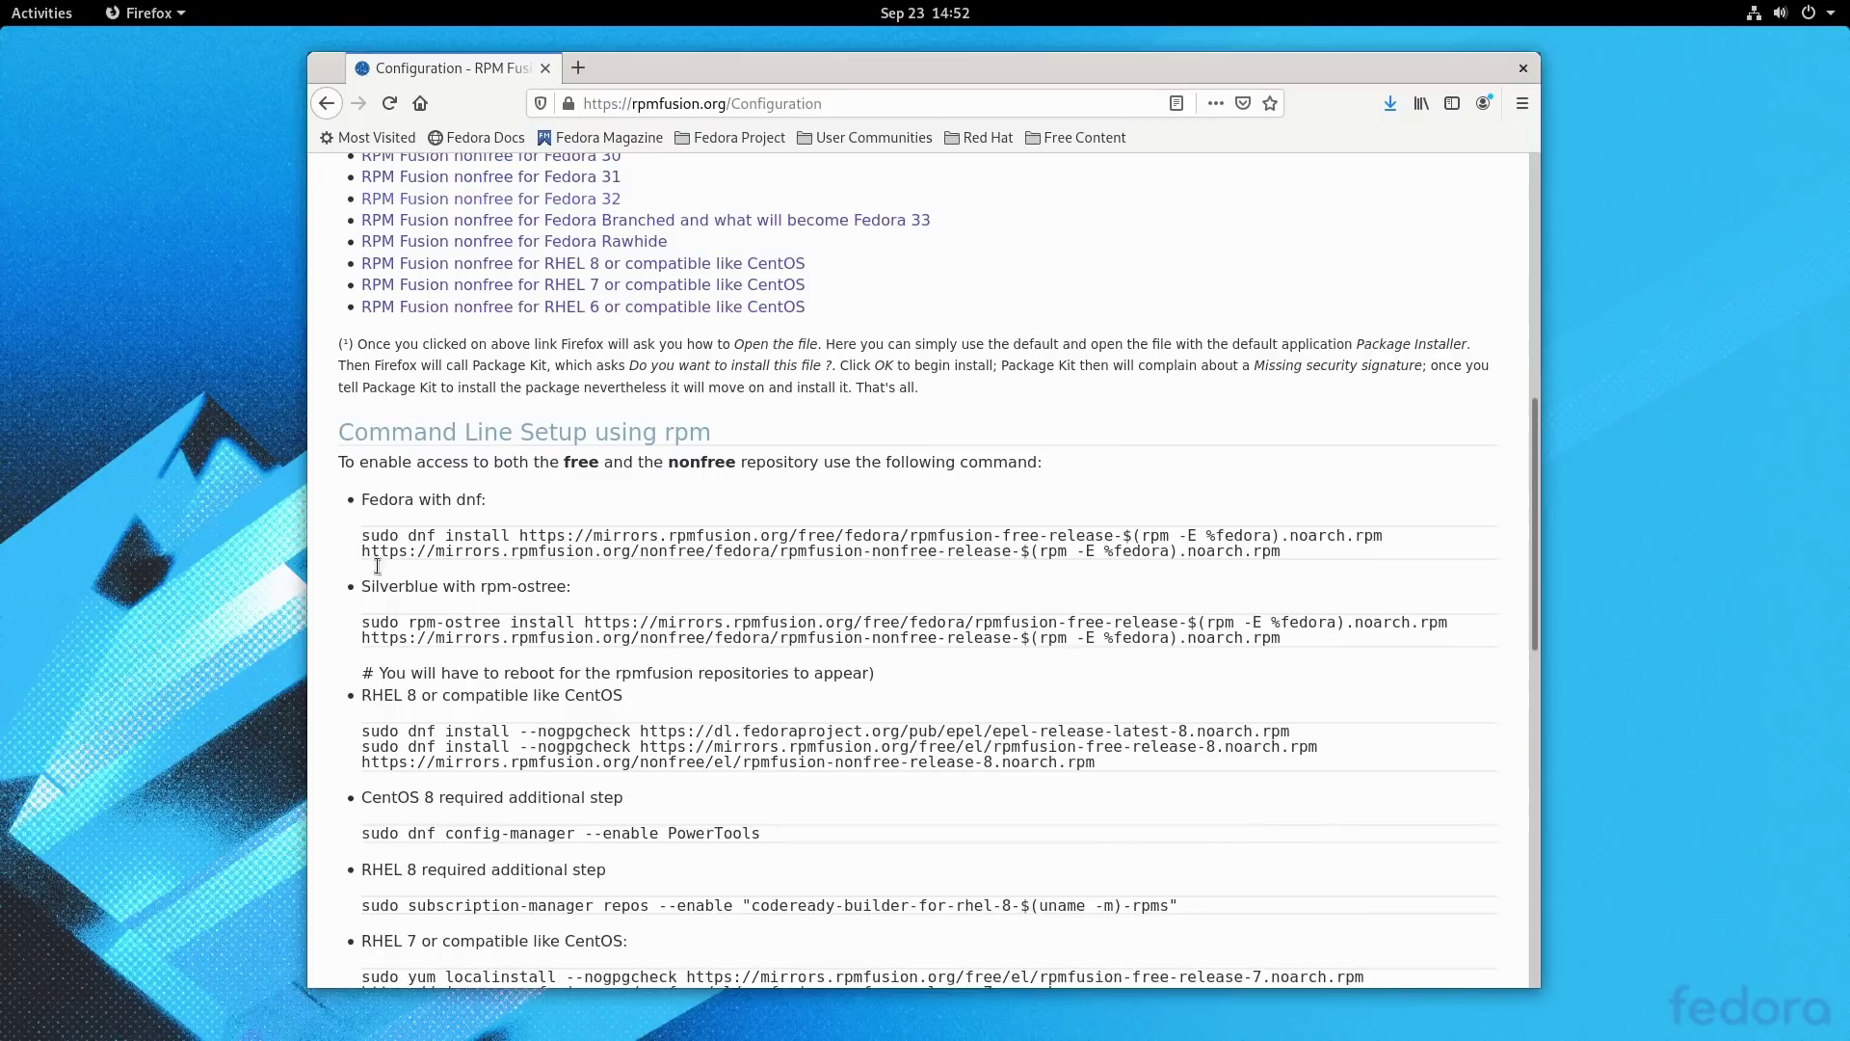
{"action": "scroll", "coordinate": [702, 705], "scroll_direction": "down", "scroll_amount": 3}
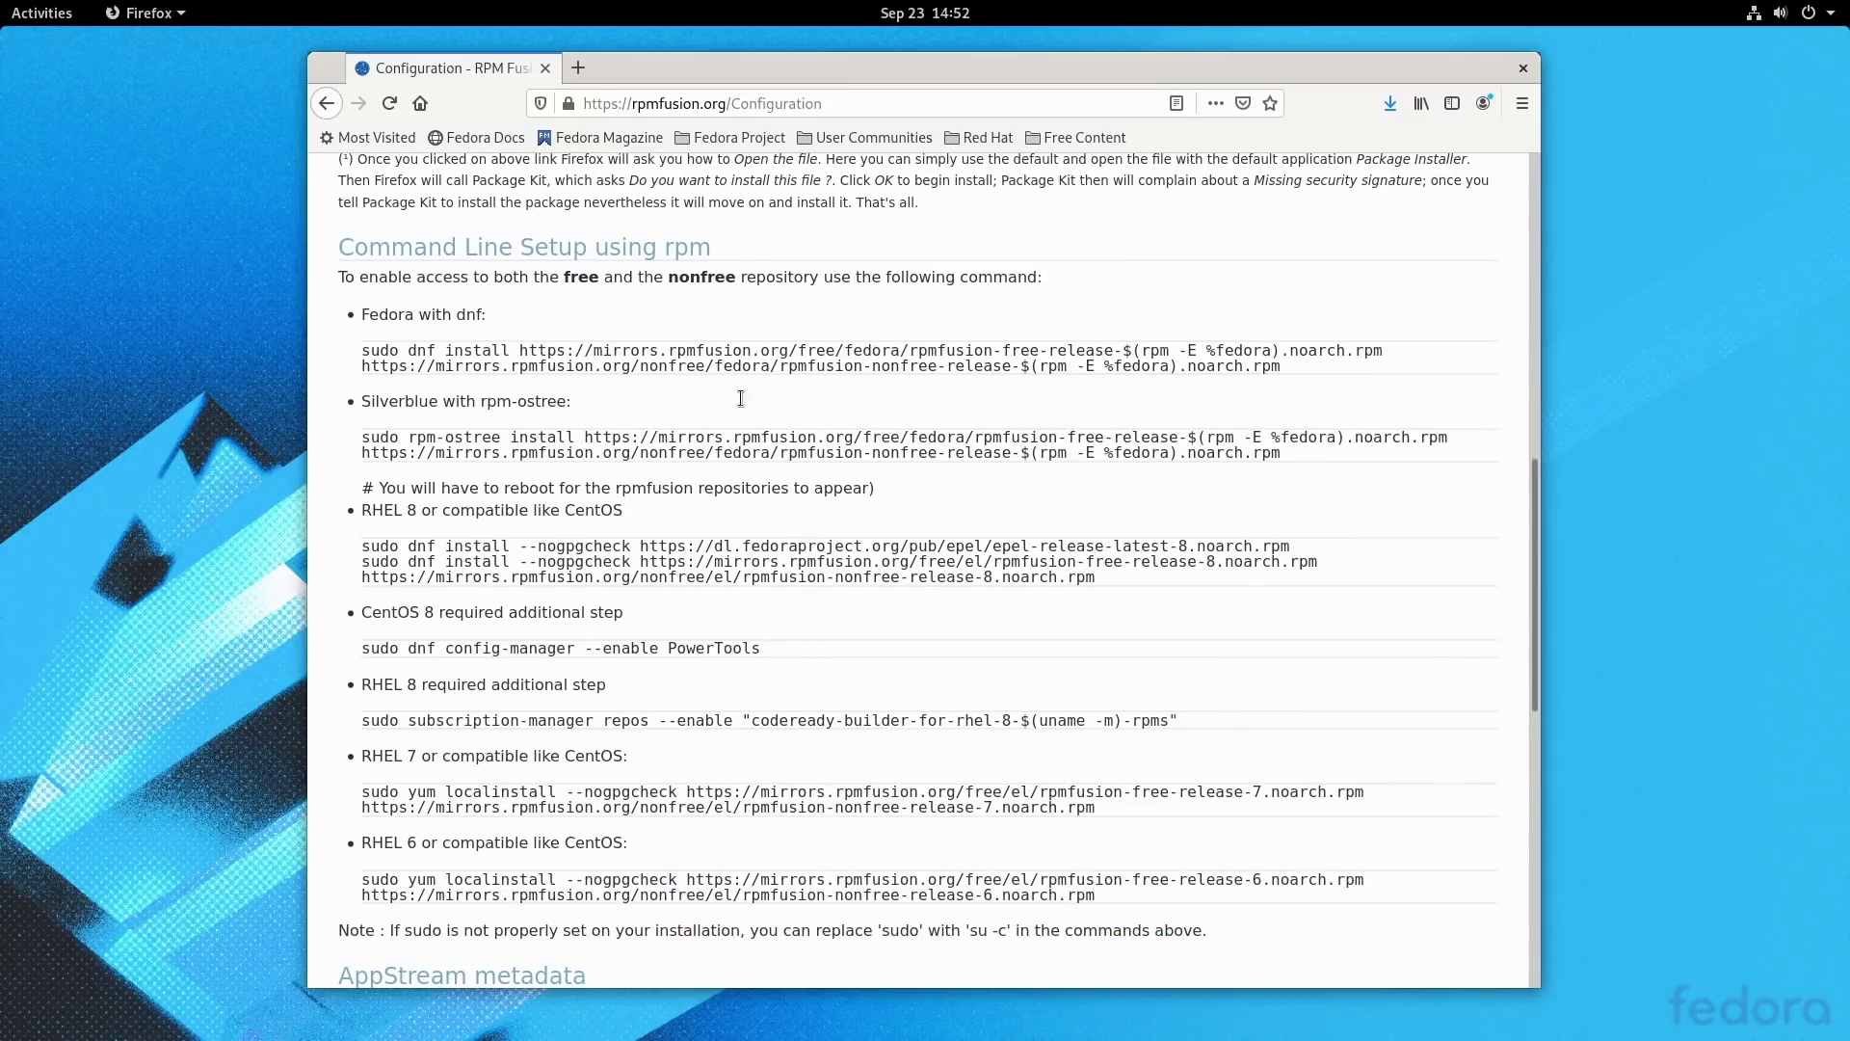
{"action": "scroll", "coordinate": [756, 512], "scroll_direction": "down", "scroll_amount": 12}
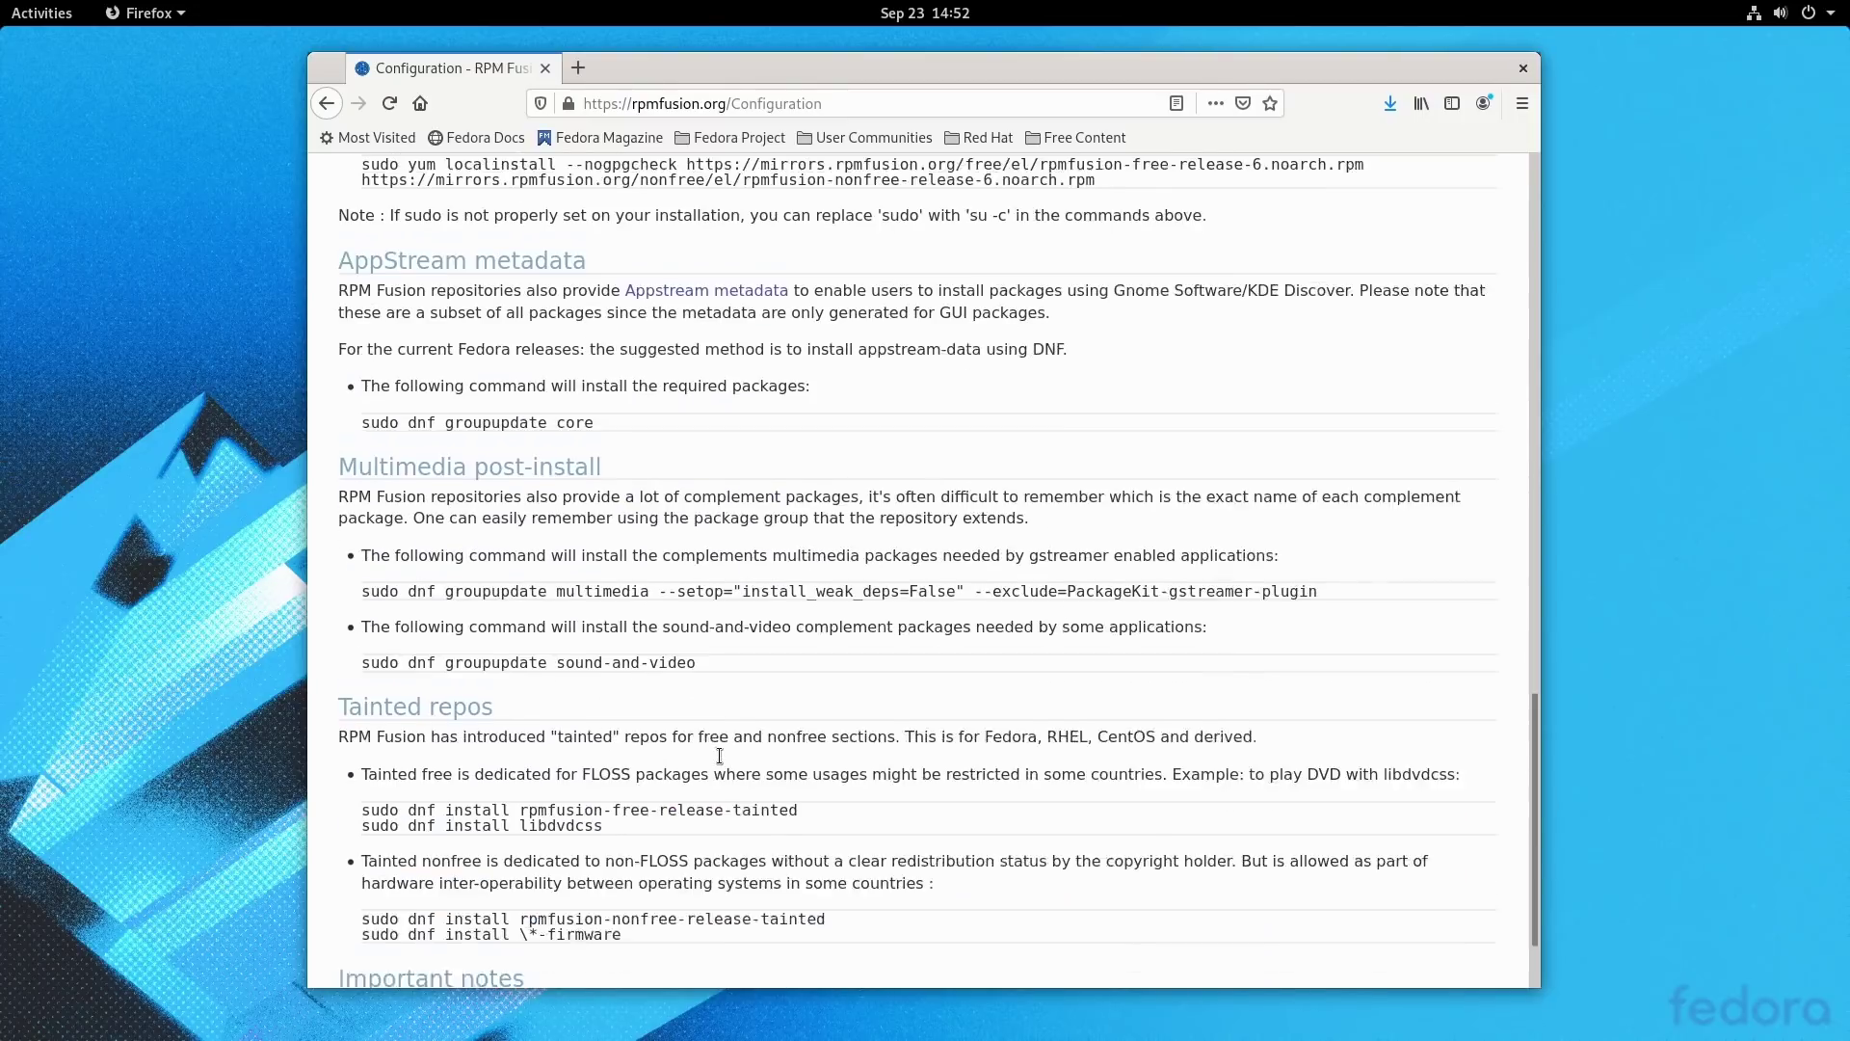
{"action": "scroll", "coordinate": [720, 756], "scroll_direction": "up", "scroll_amount": 10}
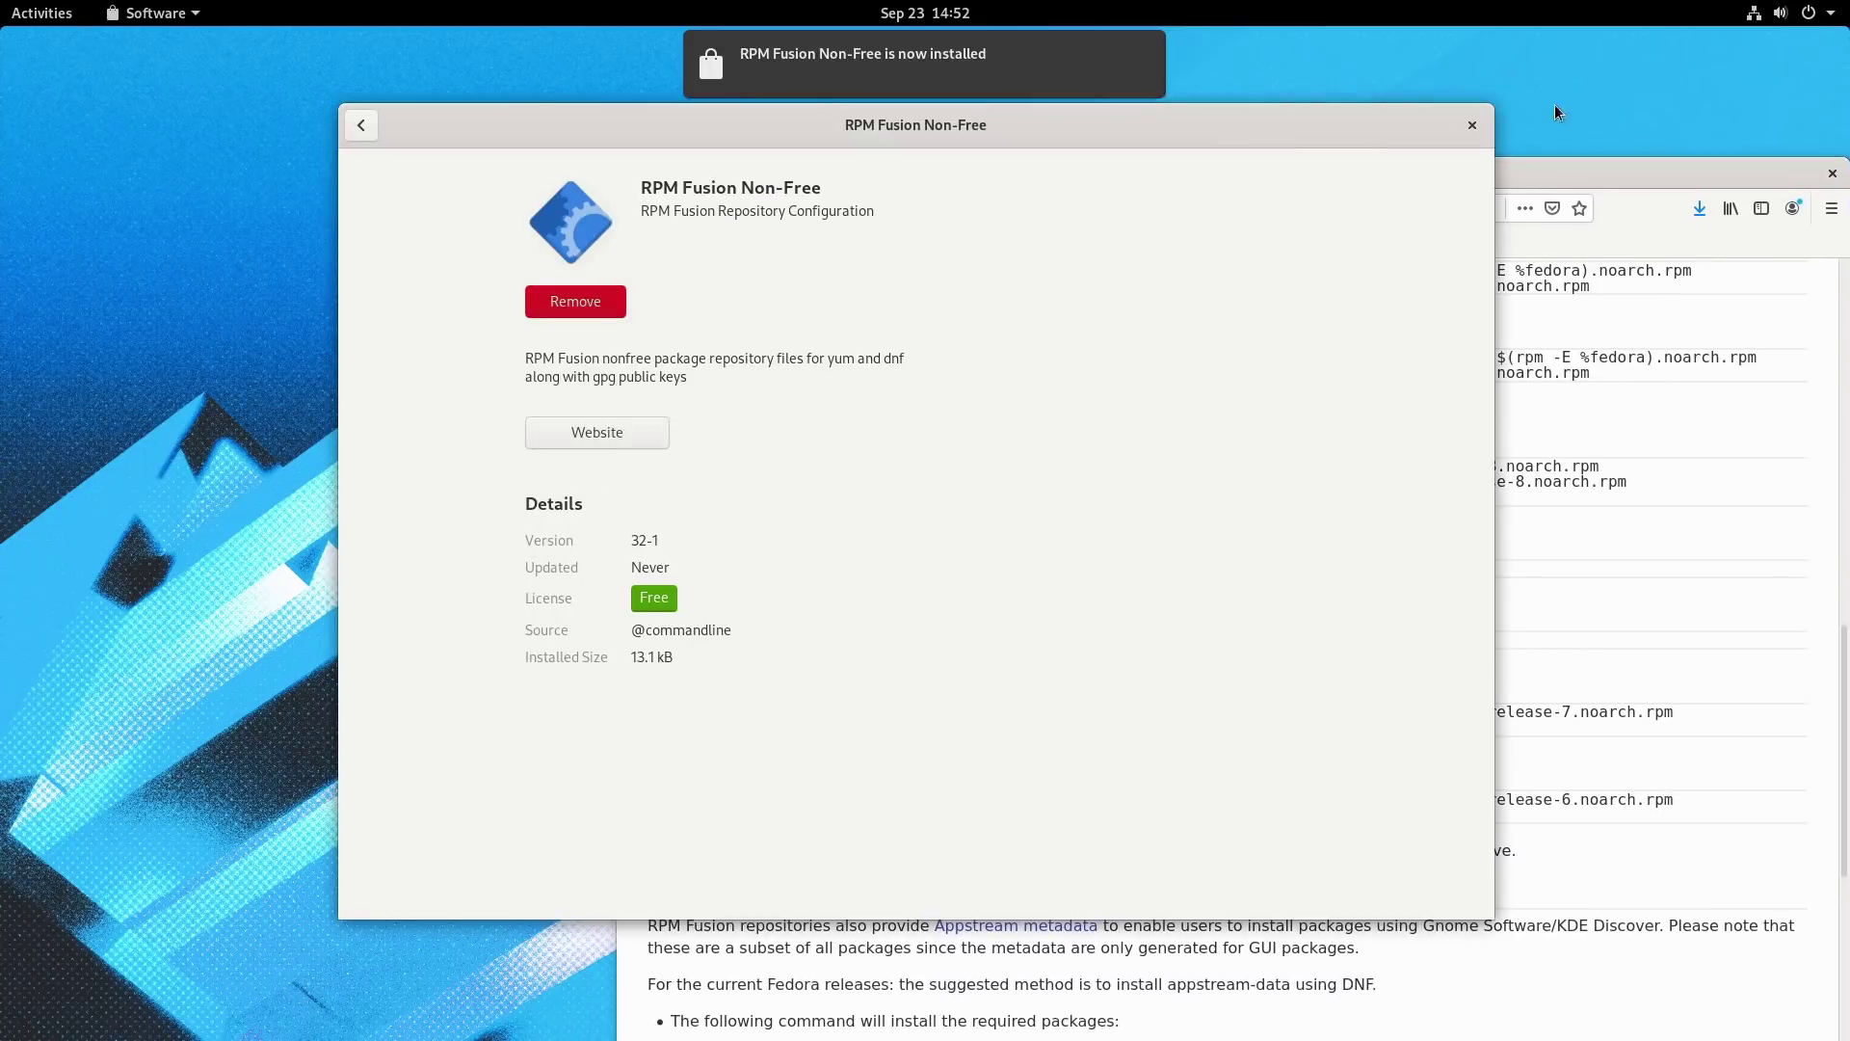
{"action": "left_click", "coordinate": [1472, 127]}
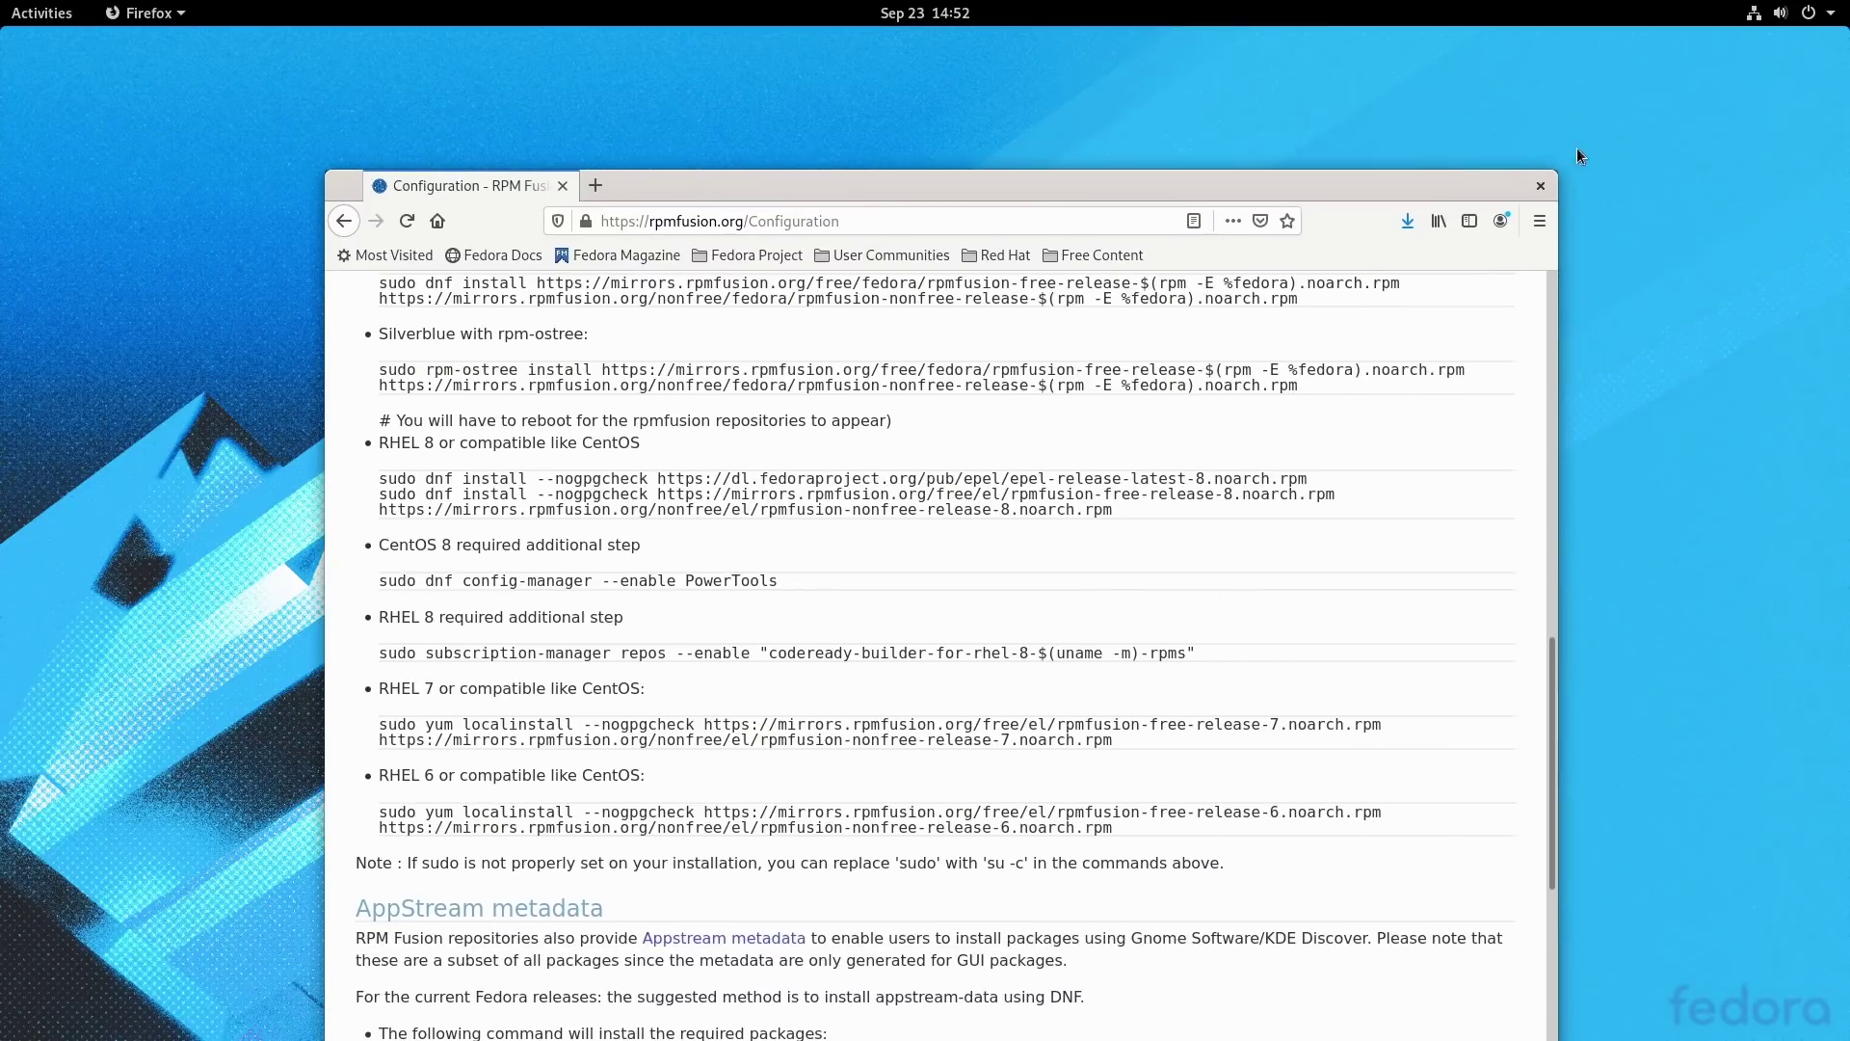
{"action": "left_click", "coordinate": [1539, 186]}
- Open Software's repository list and confirm the RPM Fusion Free and Nonfree entries are enabled
{"action": "left_click", "coordinate": [41, 13]}
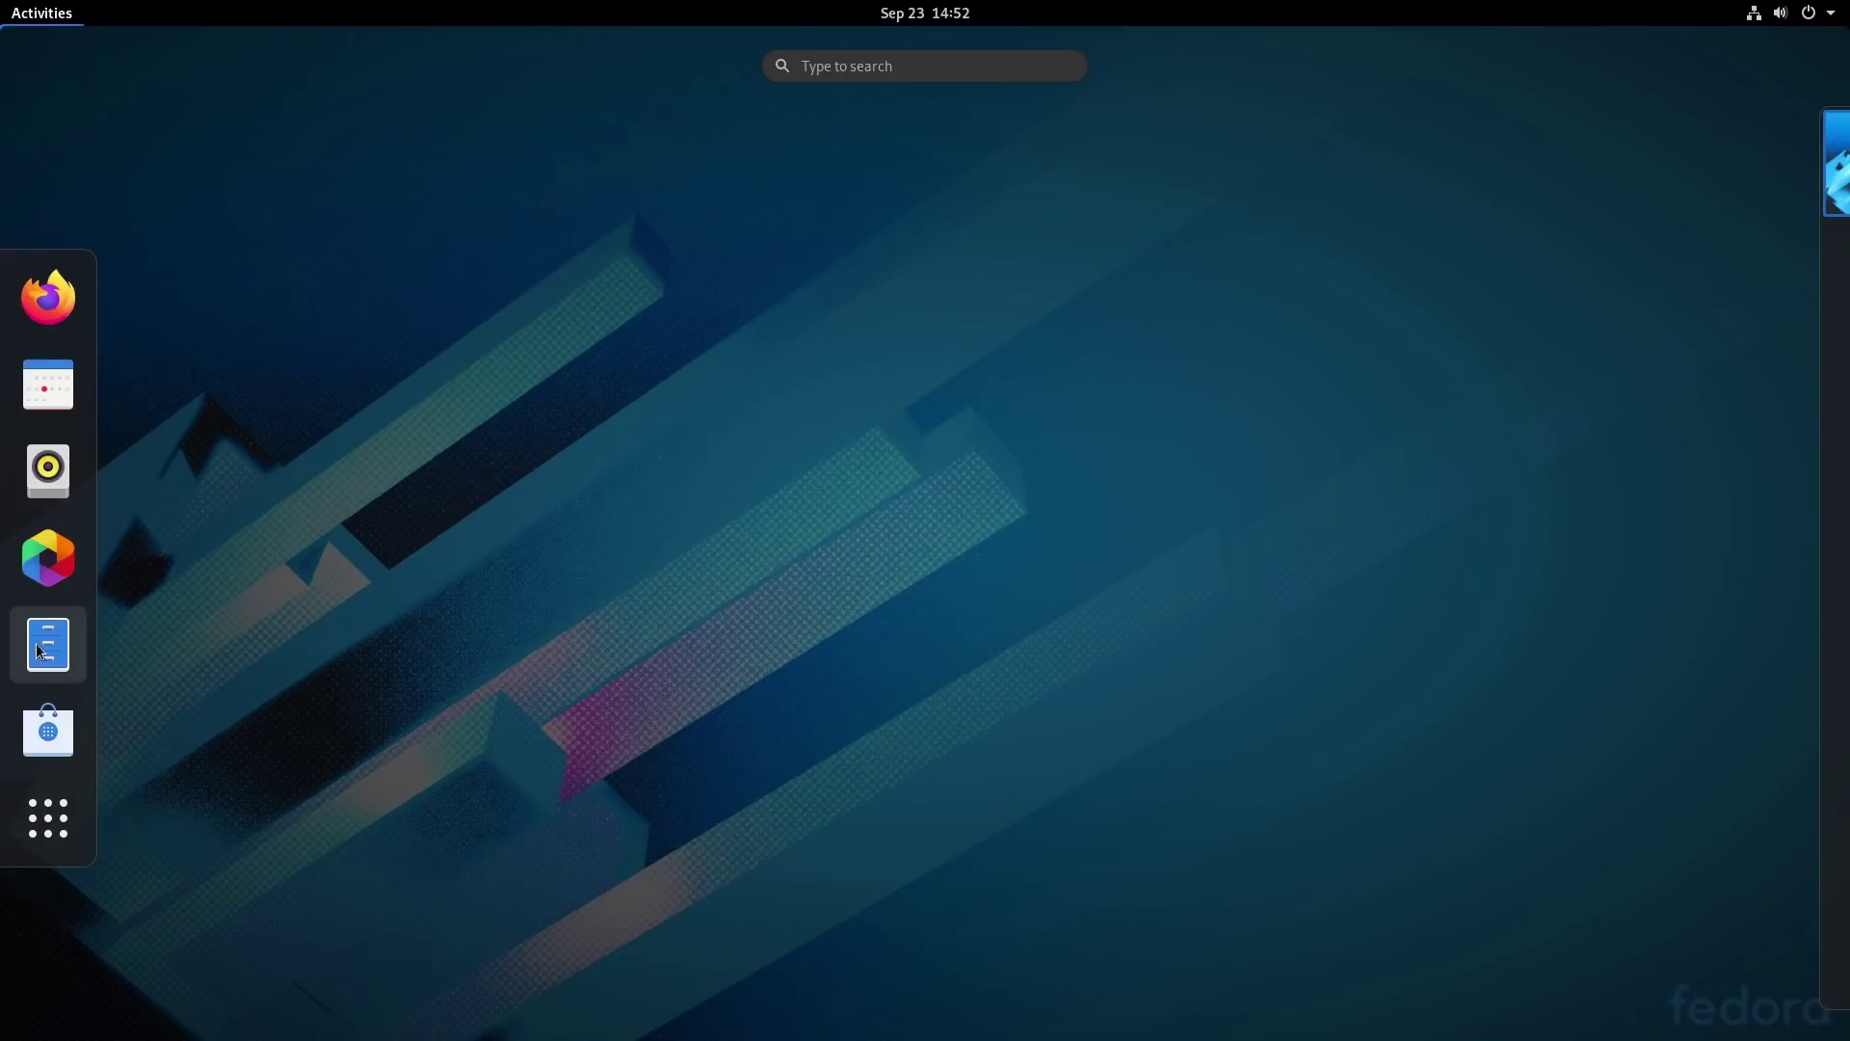
{"action": "left_click", "coordinate": [41, 737]}
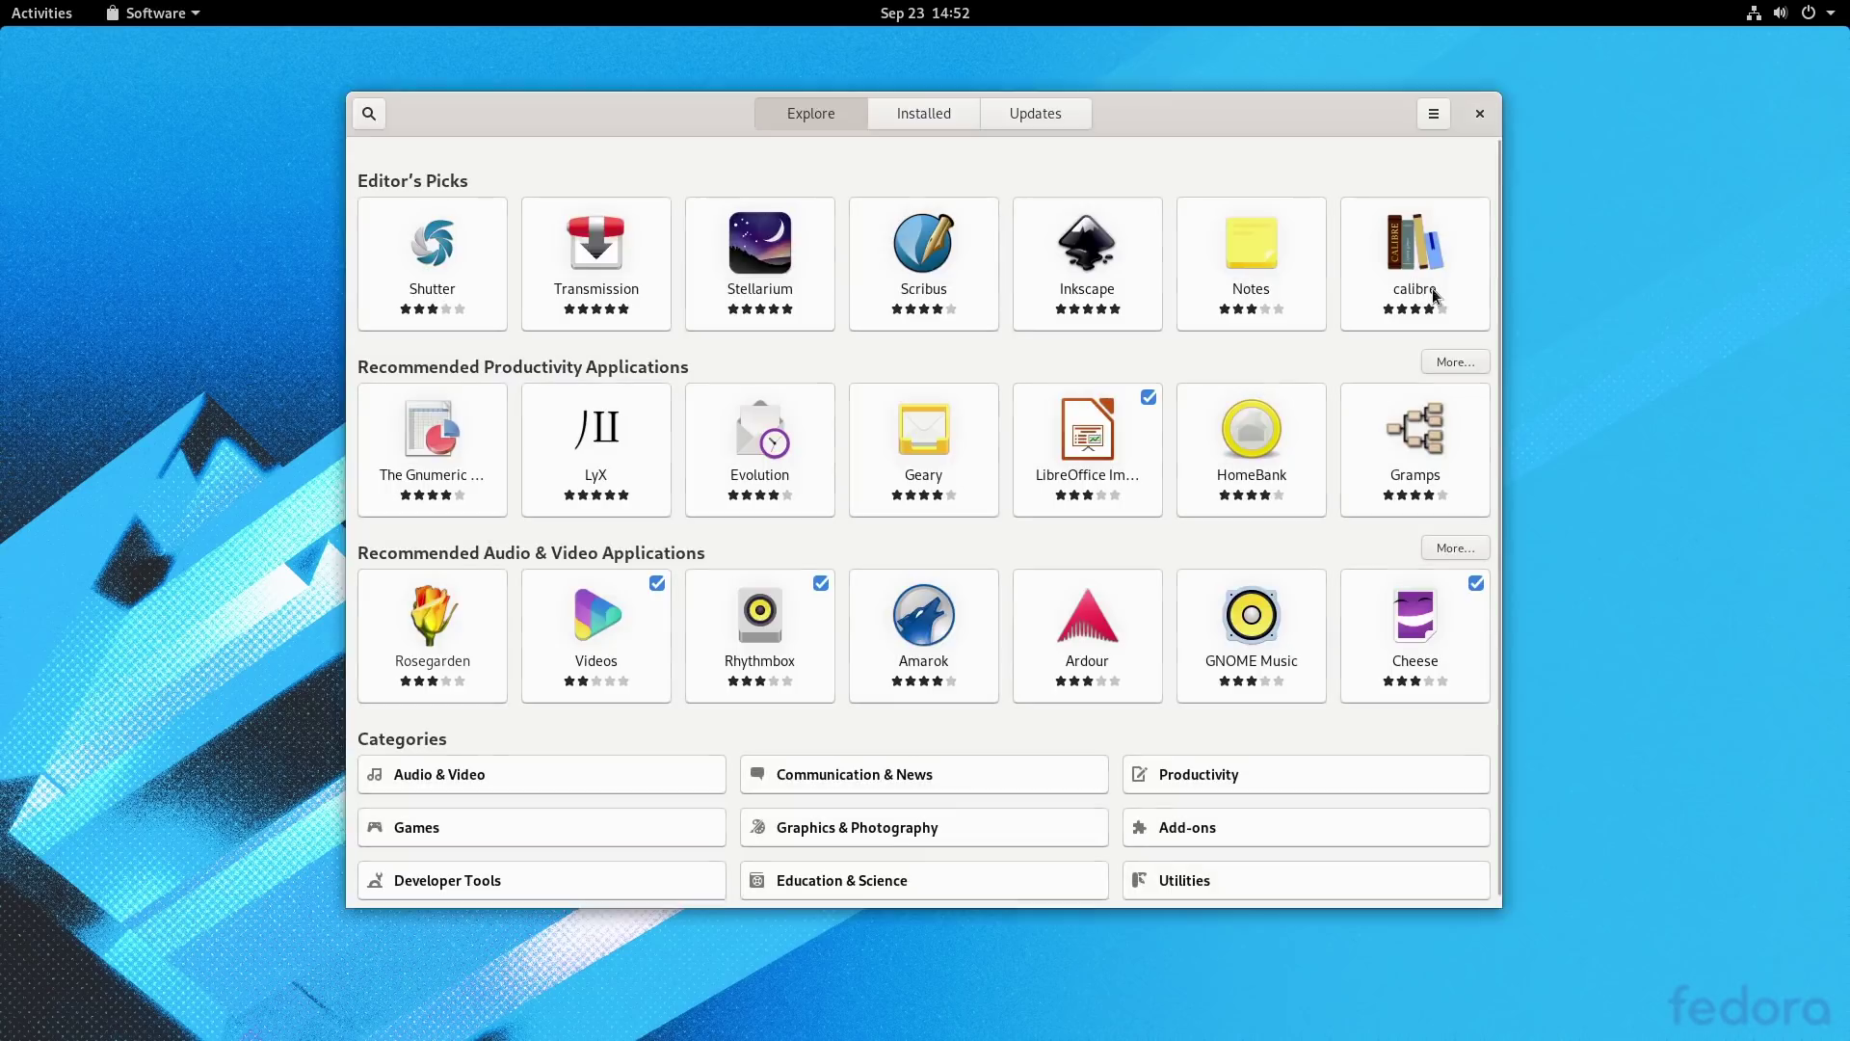
{"action": "left_click", "coordinate": [1433, 113]}
{"action": "left_click", "coordinate": [1402, 171]}
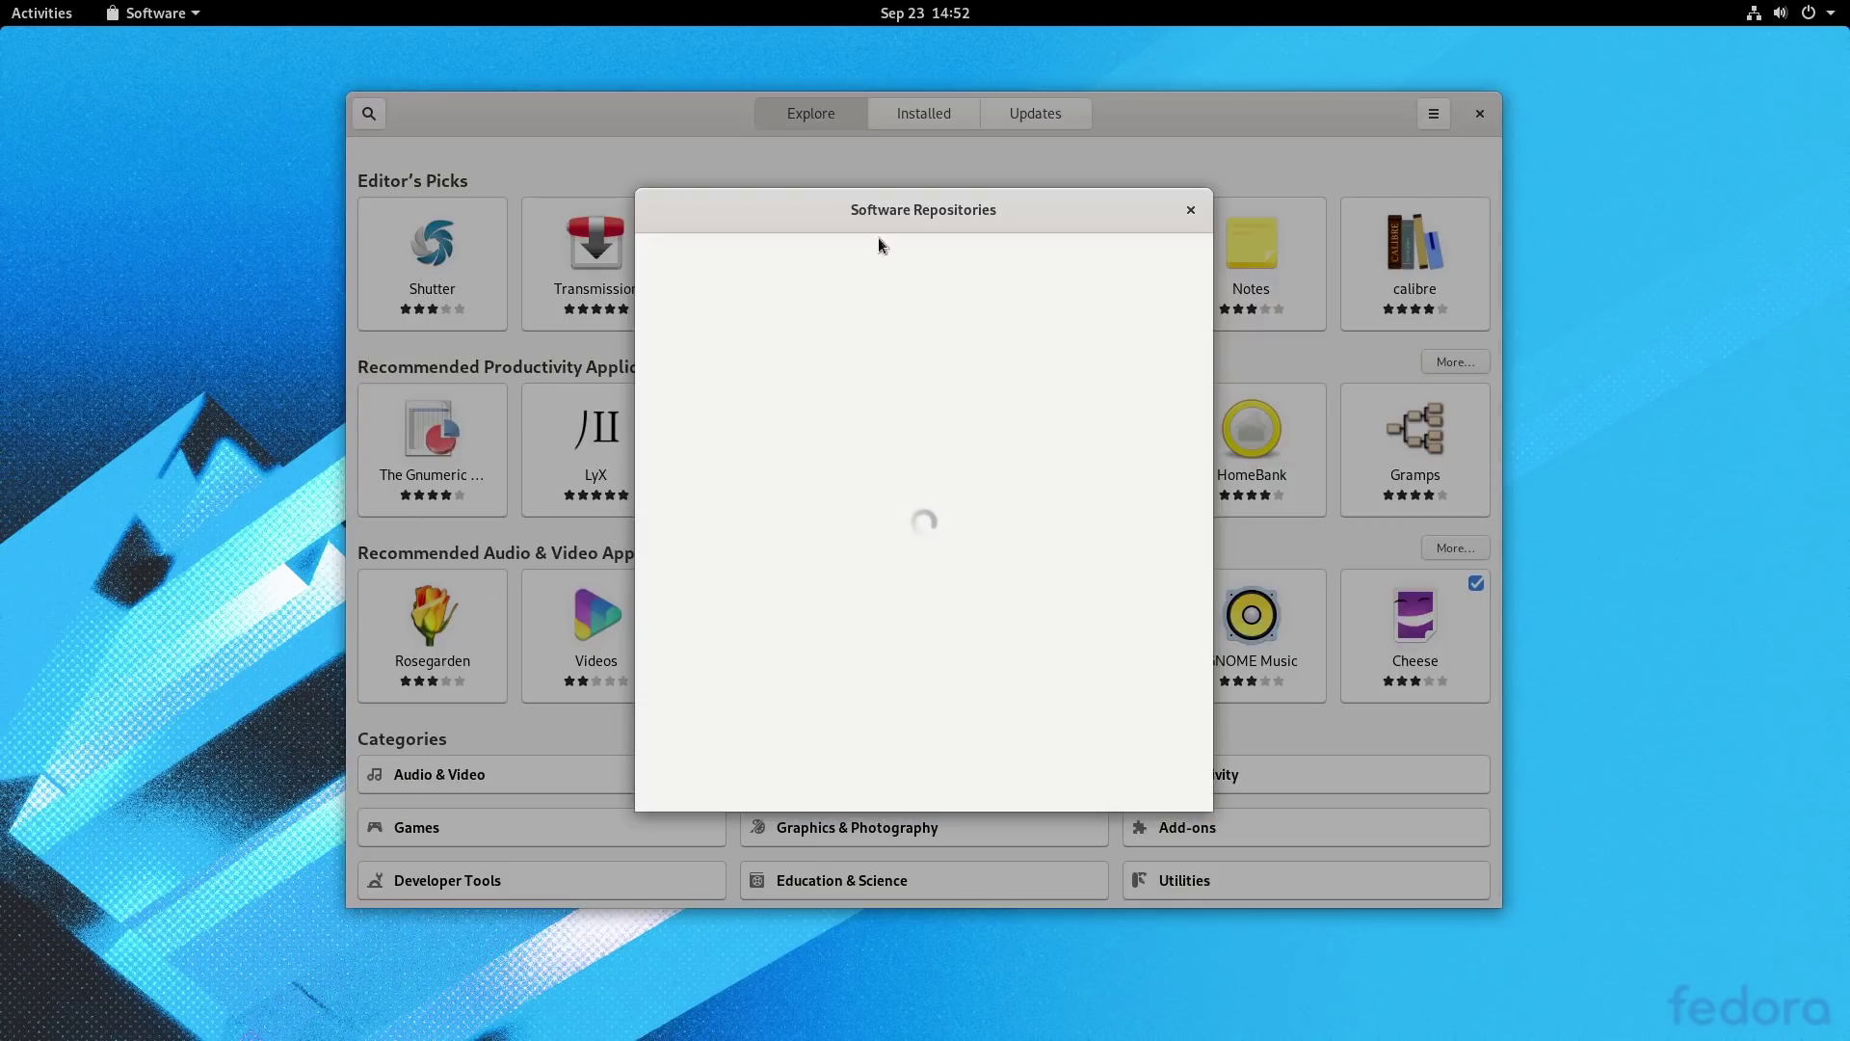
{"action": "scroll", "coordinate": [954, 511], "scroll_direction": "down", "scroll_amount": 10}
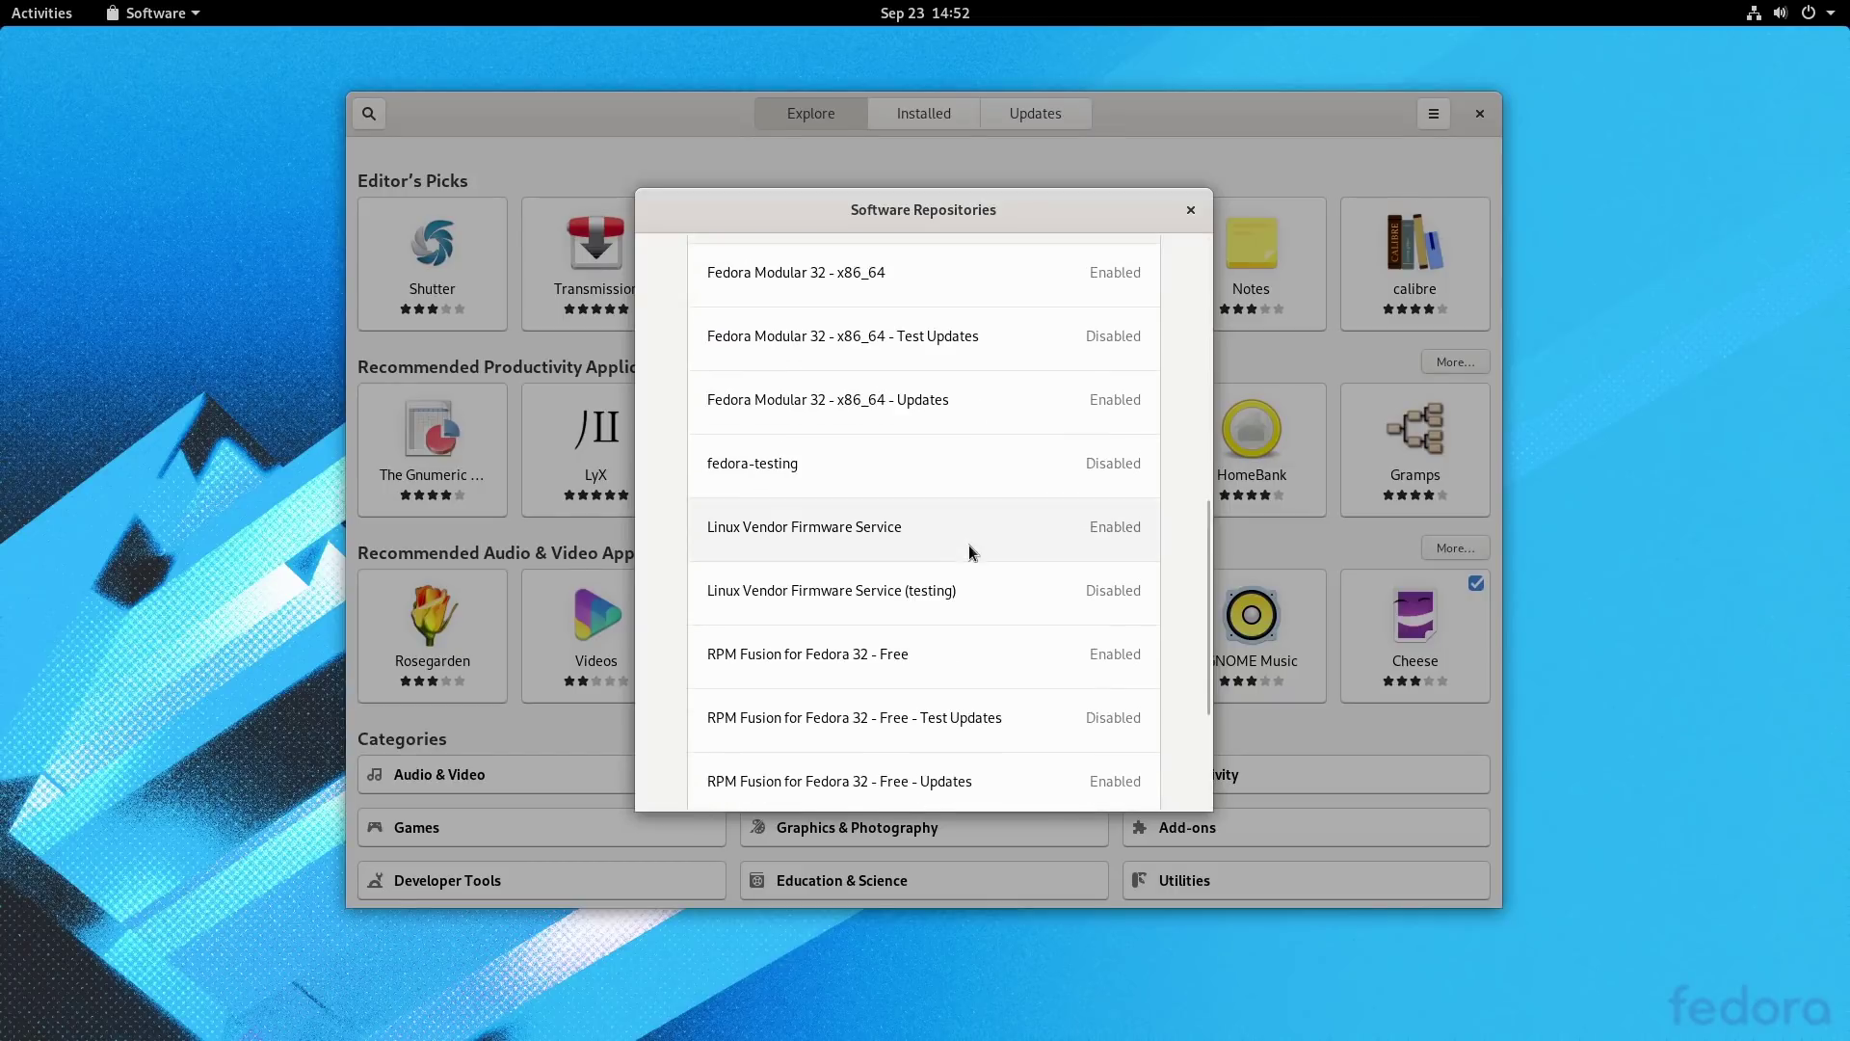
{"action": "scroll", "coordinate": [1052, 594], "scroll_direction": "down", "scroll_amount": 2}
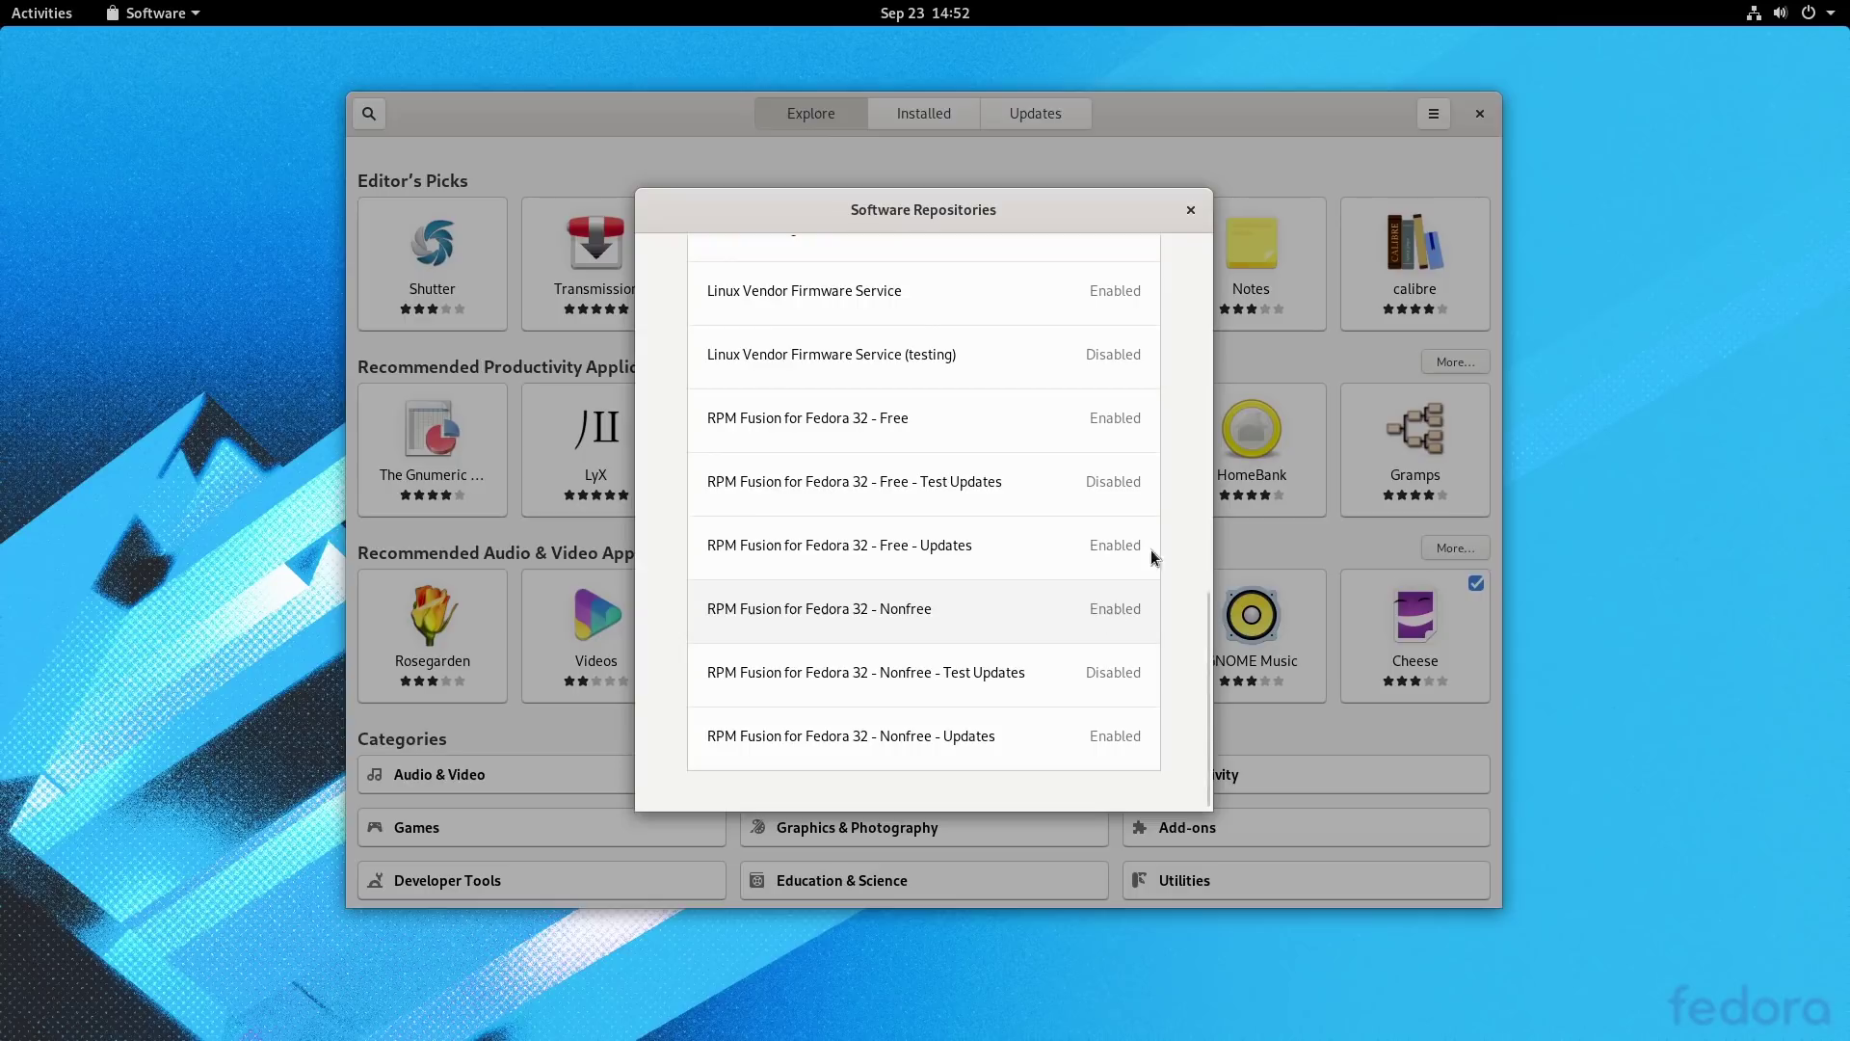
{"action": "left_click", "coordinate": [1191, 210]}
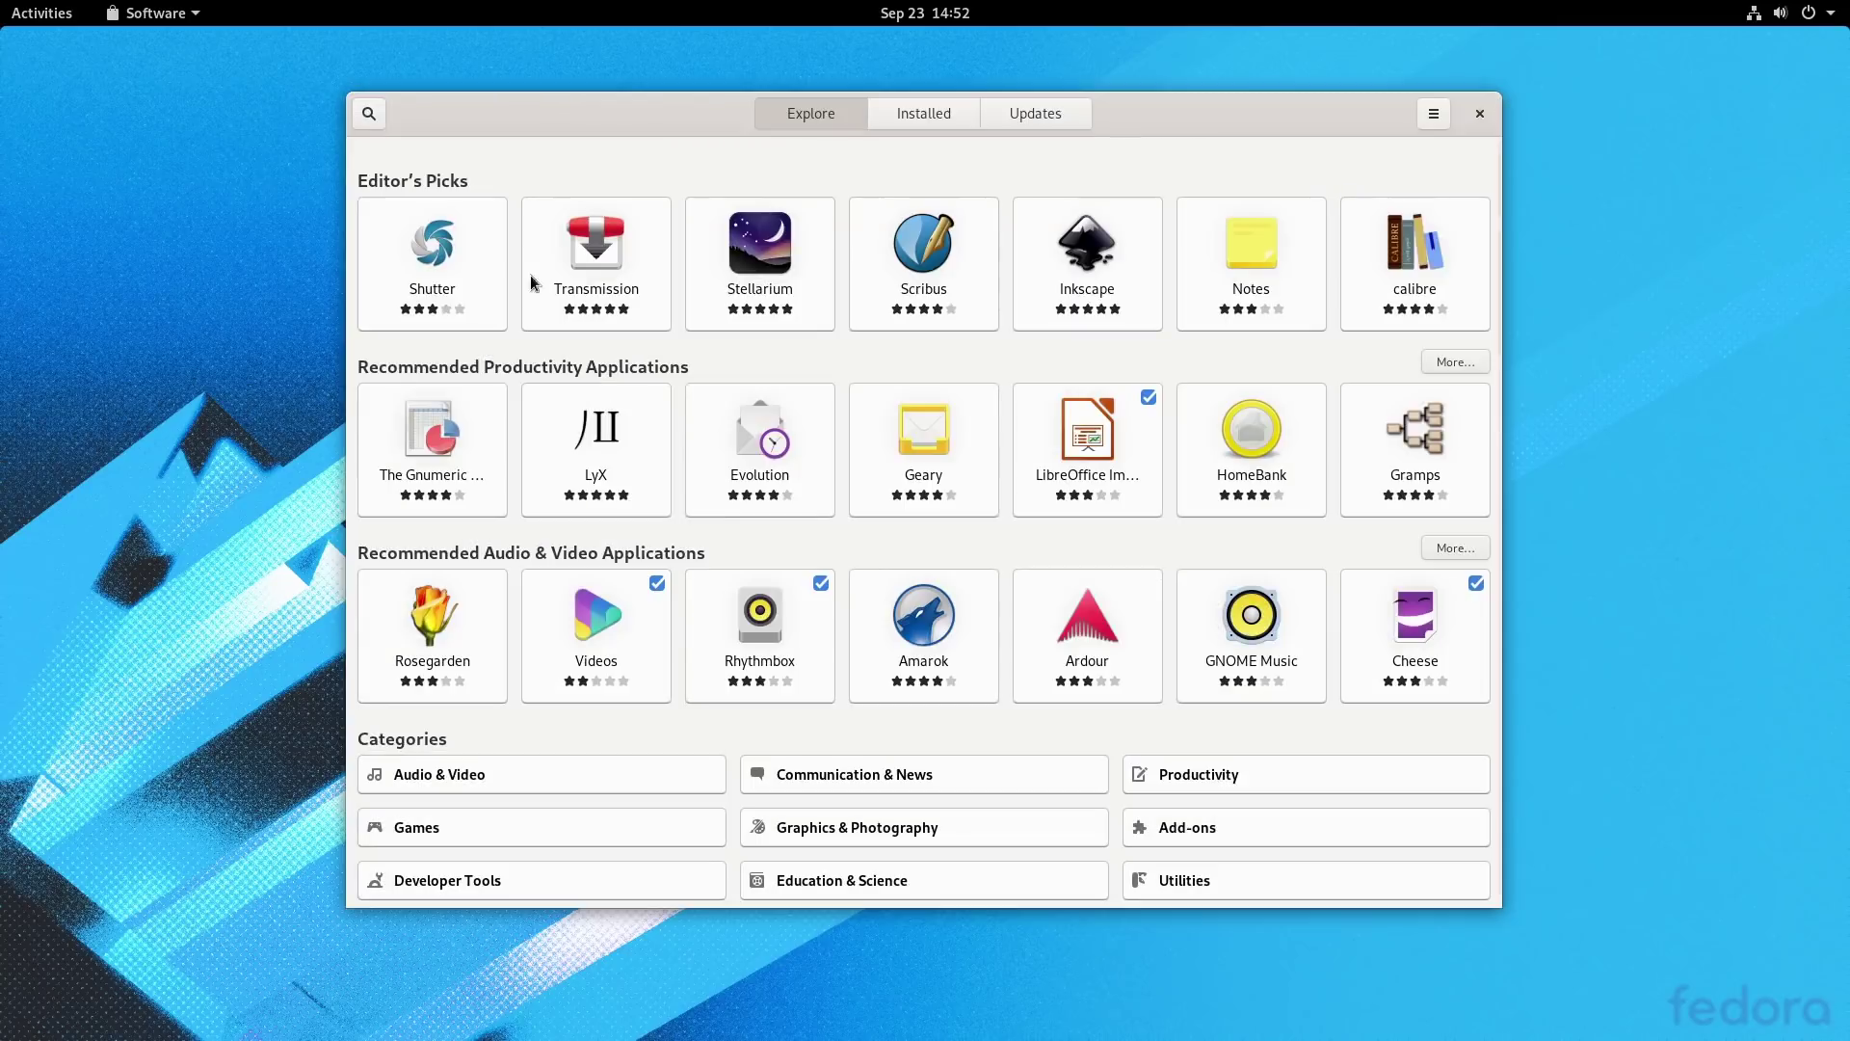
{"action": "left_click", "coordinate": [356, 122]}
- Search the store for 'vlc' and then 'codec', browsing the results
{"action": "type", "text": "vlc"}
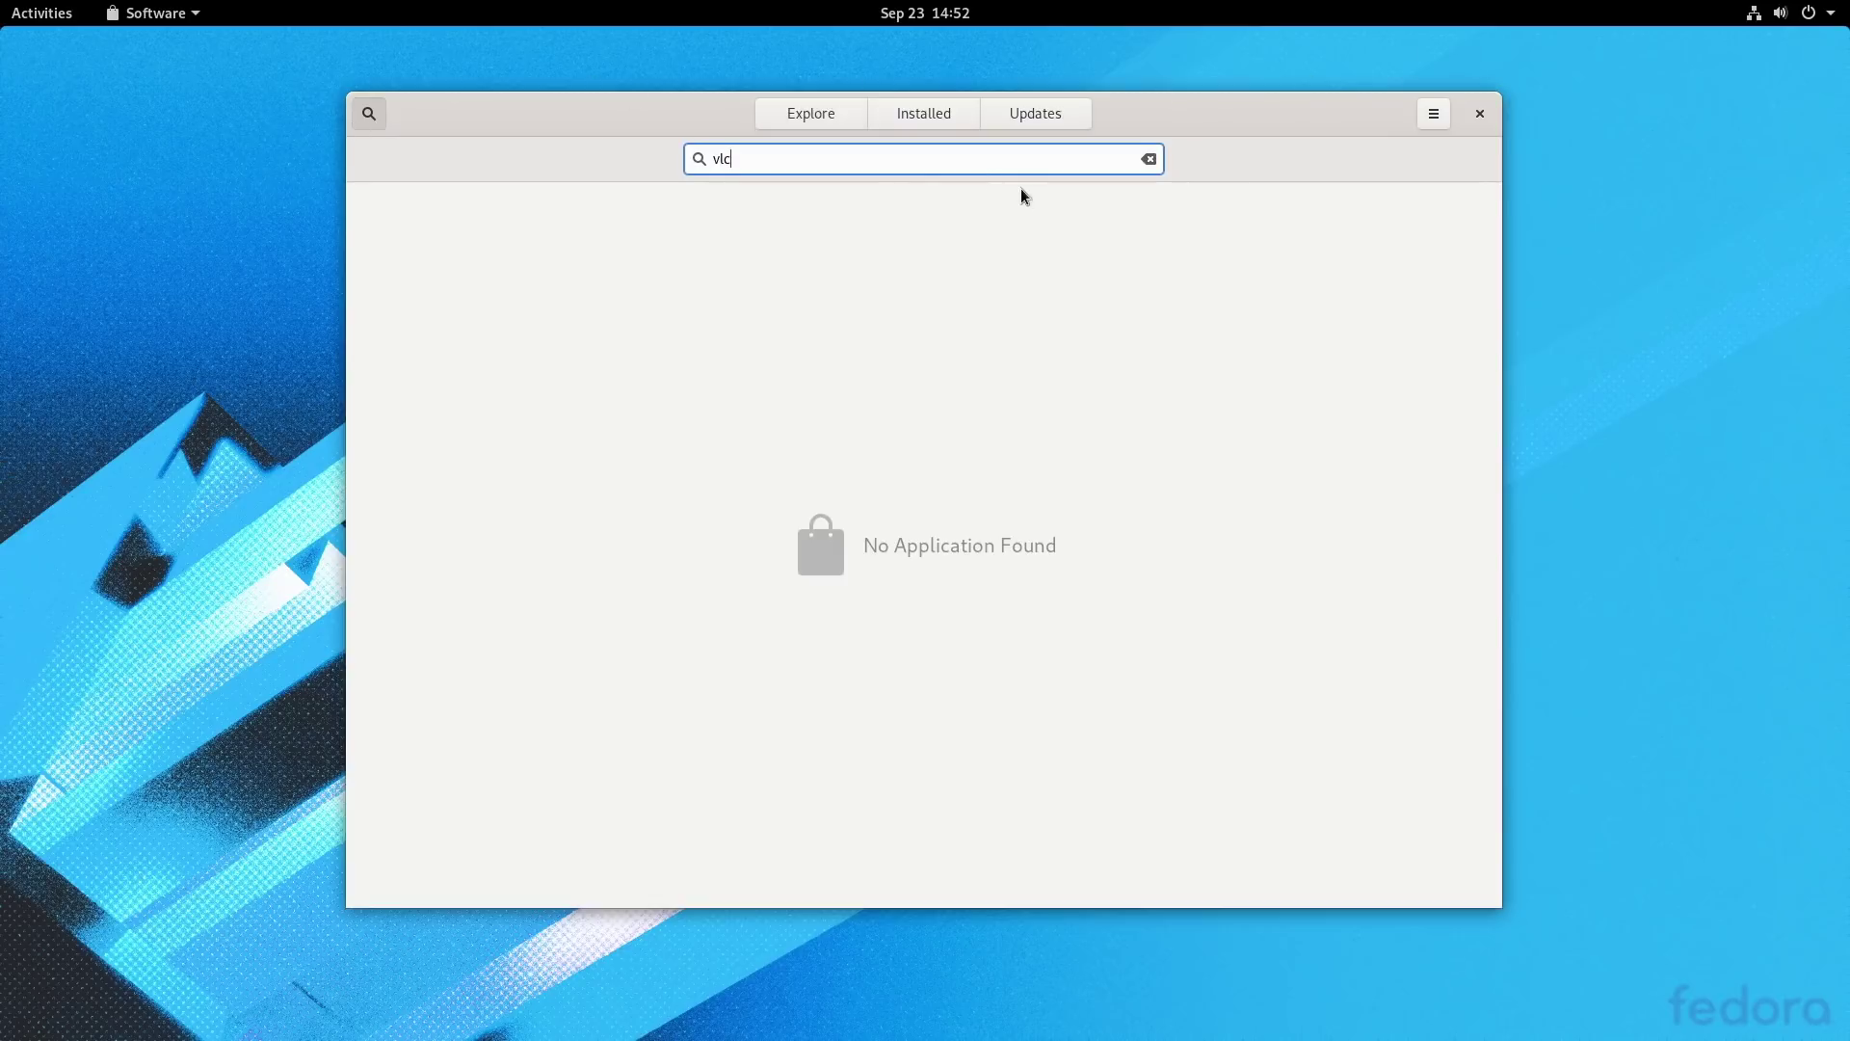
{"action": "type", "text": "codec"}
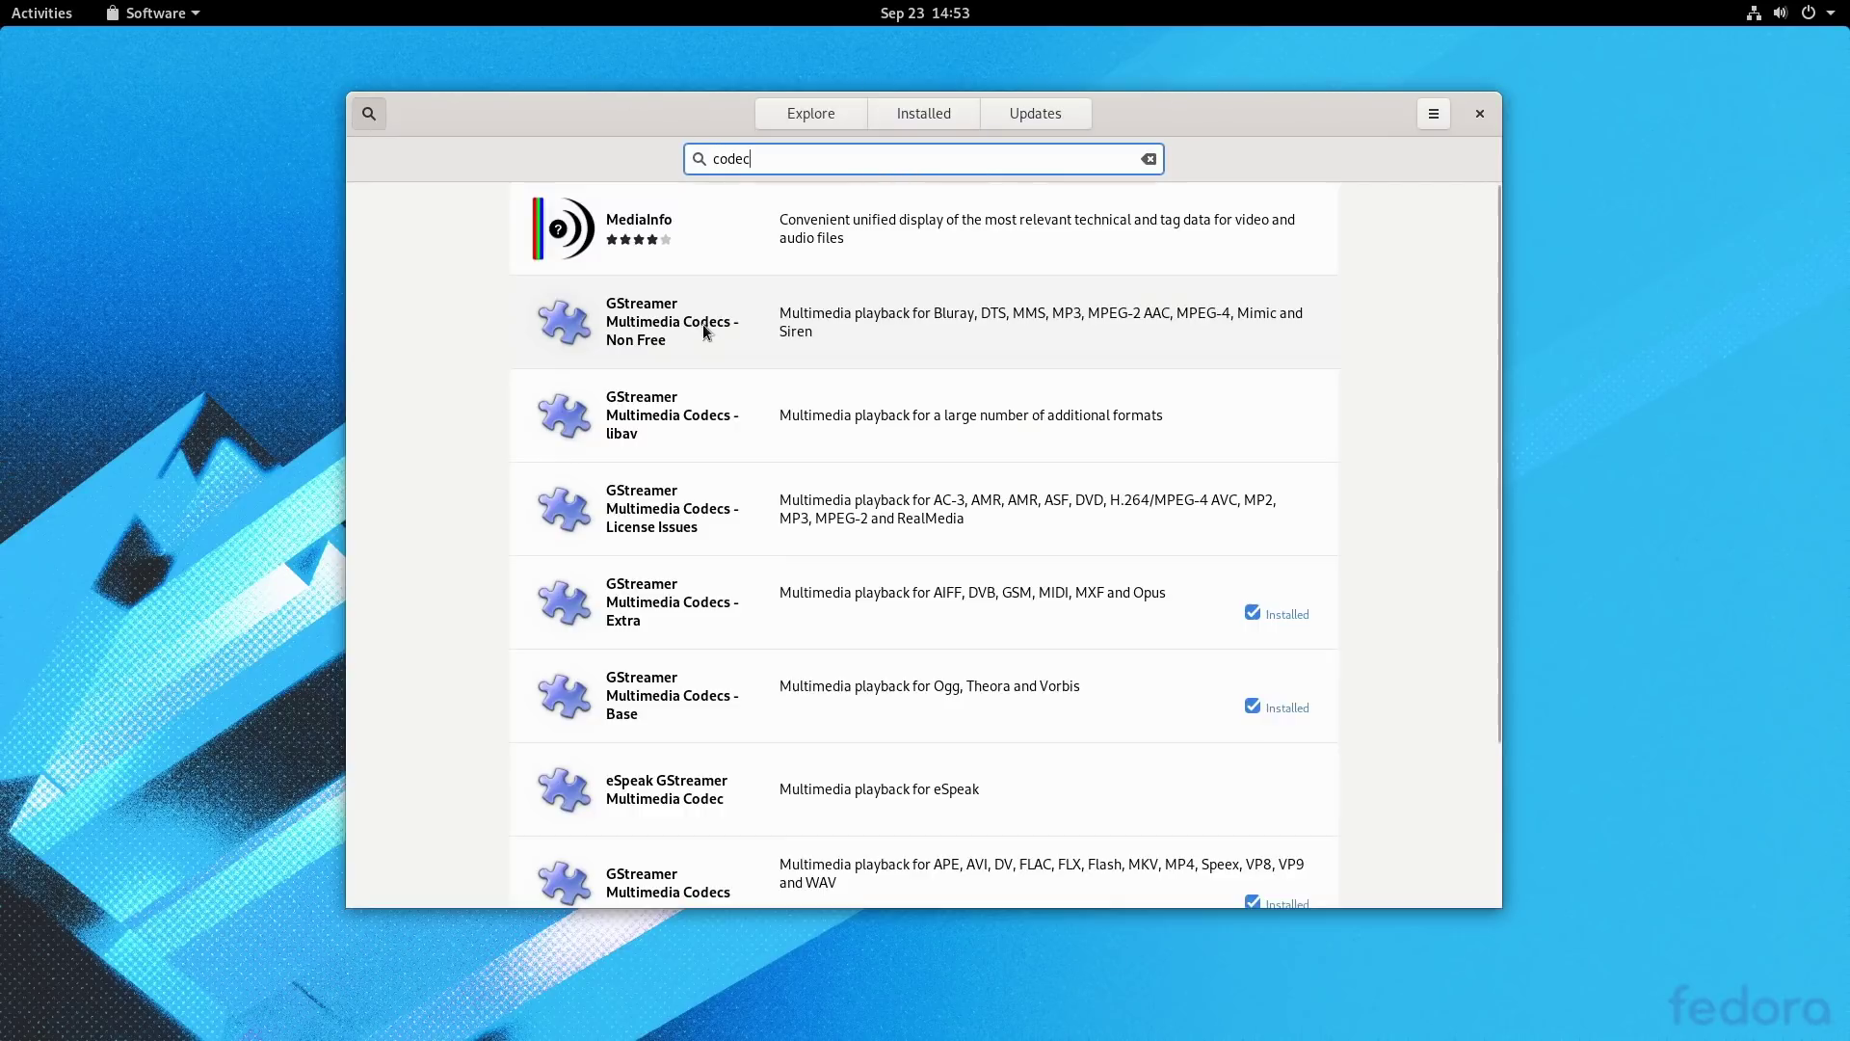
{"action": "scroll", "coordinate": [706, 328], "scroll_direction": "down", "scroll_amount": 4}
{"action": "scroll", "coordinate": [702, 437], "scroll_direction": "up", "scroll_amount": 4}
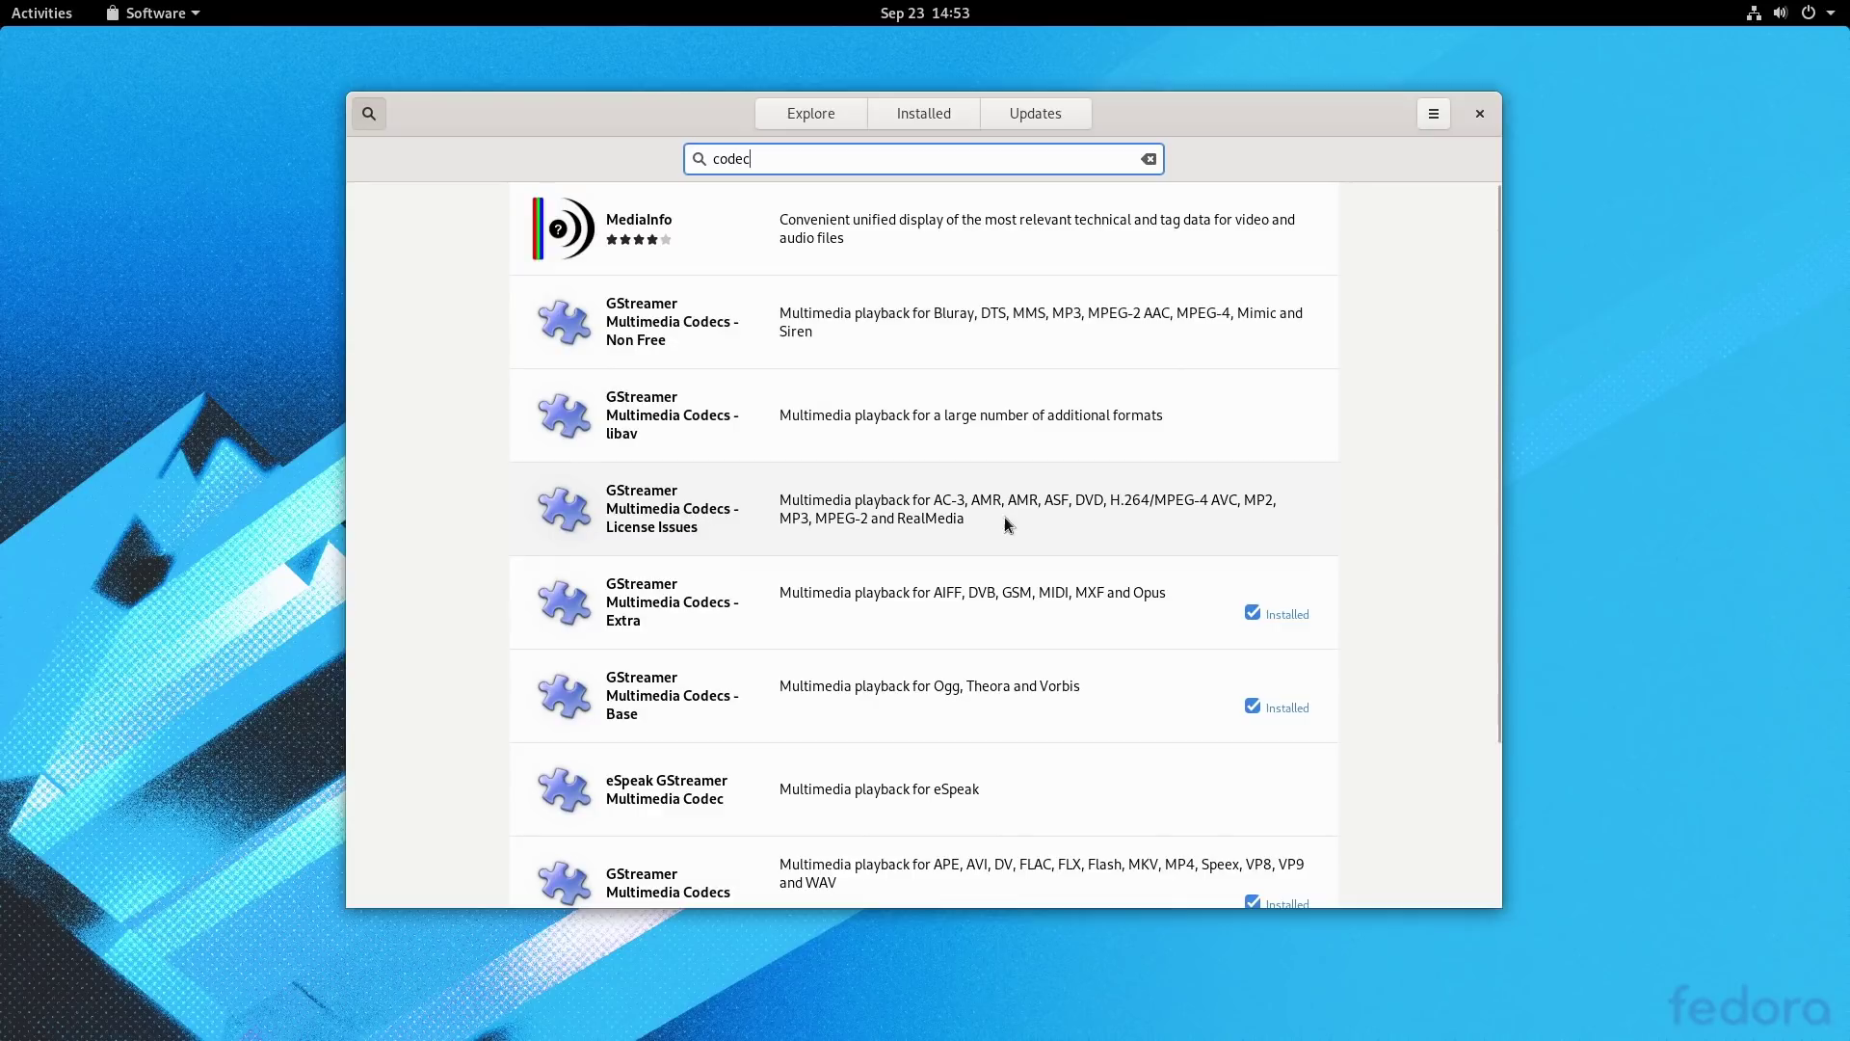
{"action": "scroll", "coordinate": [829, 511], "scroll_direction": "down", "scroll_amount": 3}
{"action": "scroll", "coordinate": [1012, 402], "scroll_direction": "up", "scroll_amount": 2}
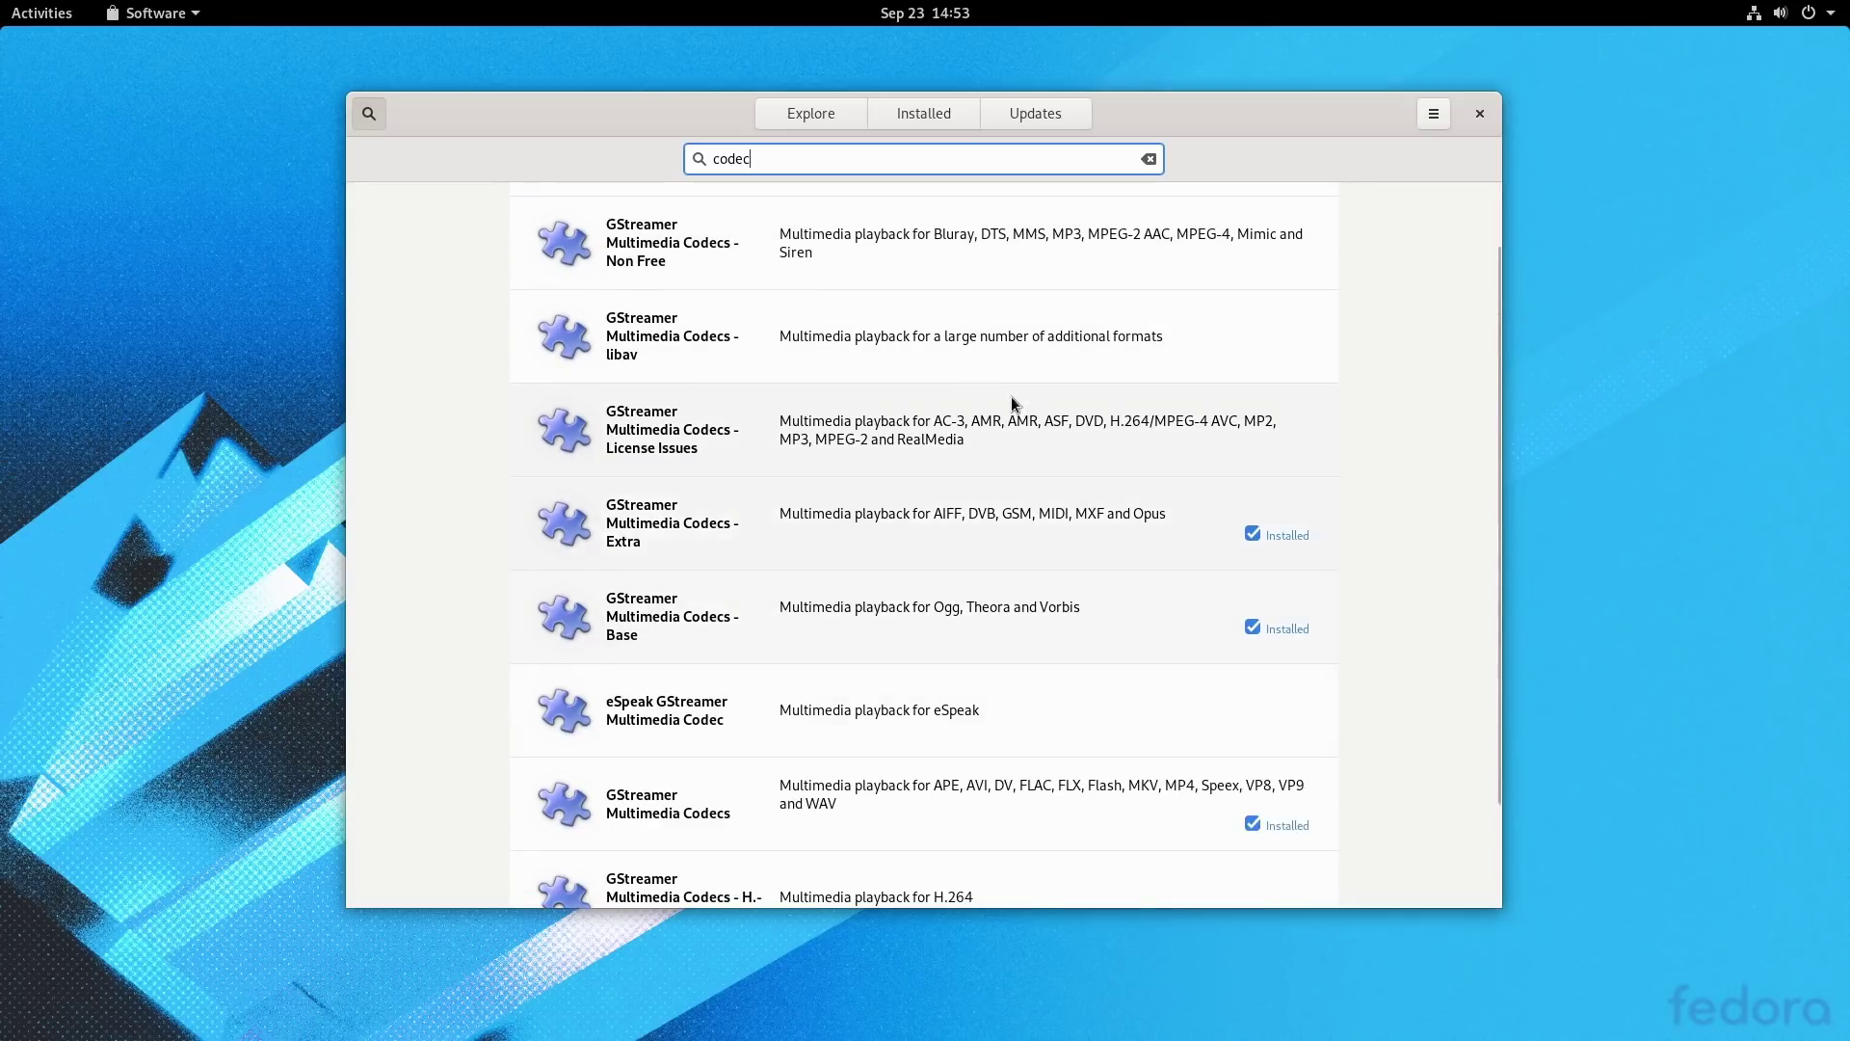
{"action": "scroll", "coordinate": [983, 674], "scroll_direction": "down", "scroll_amount": 3}
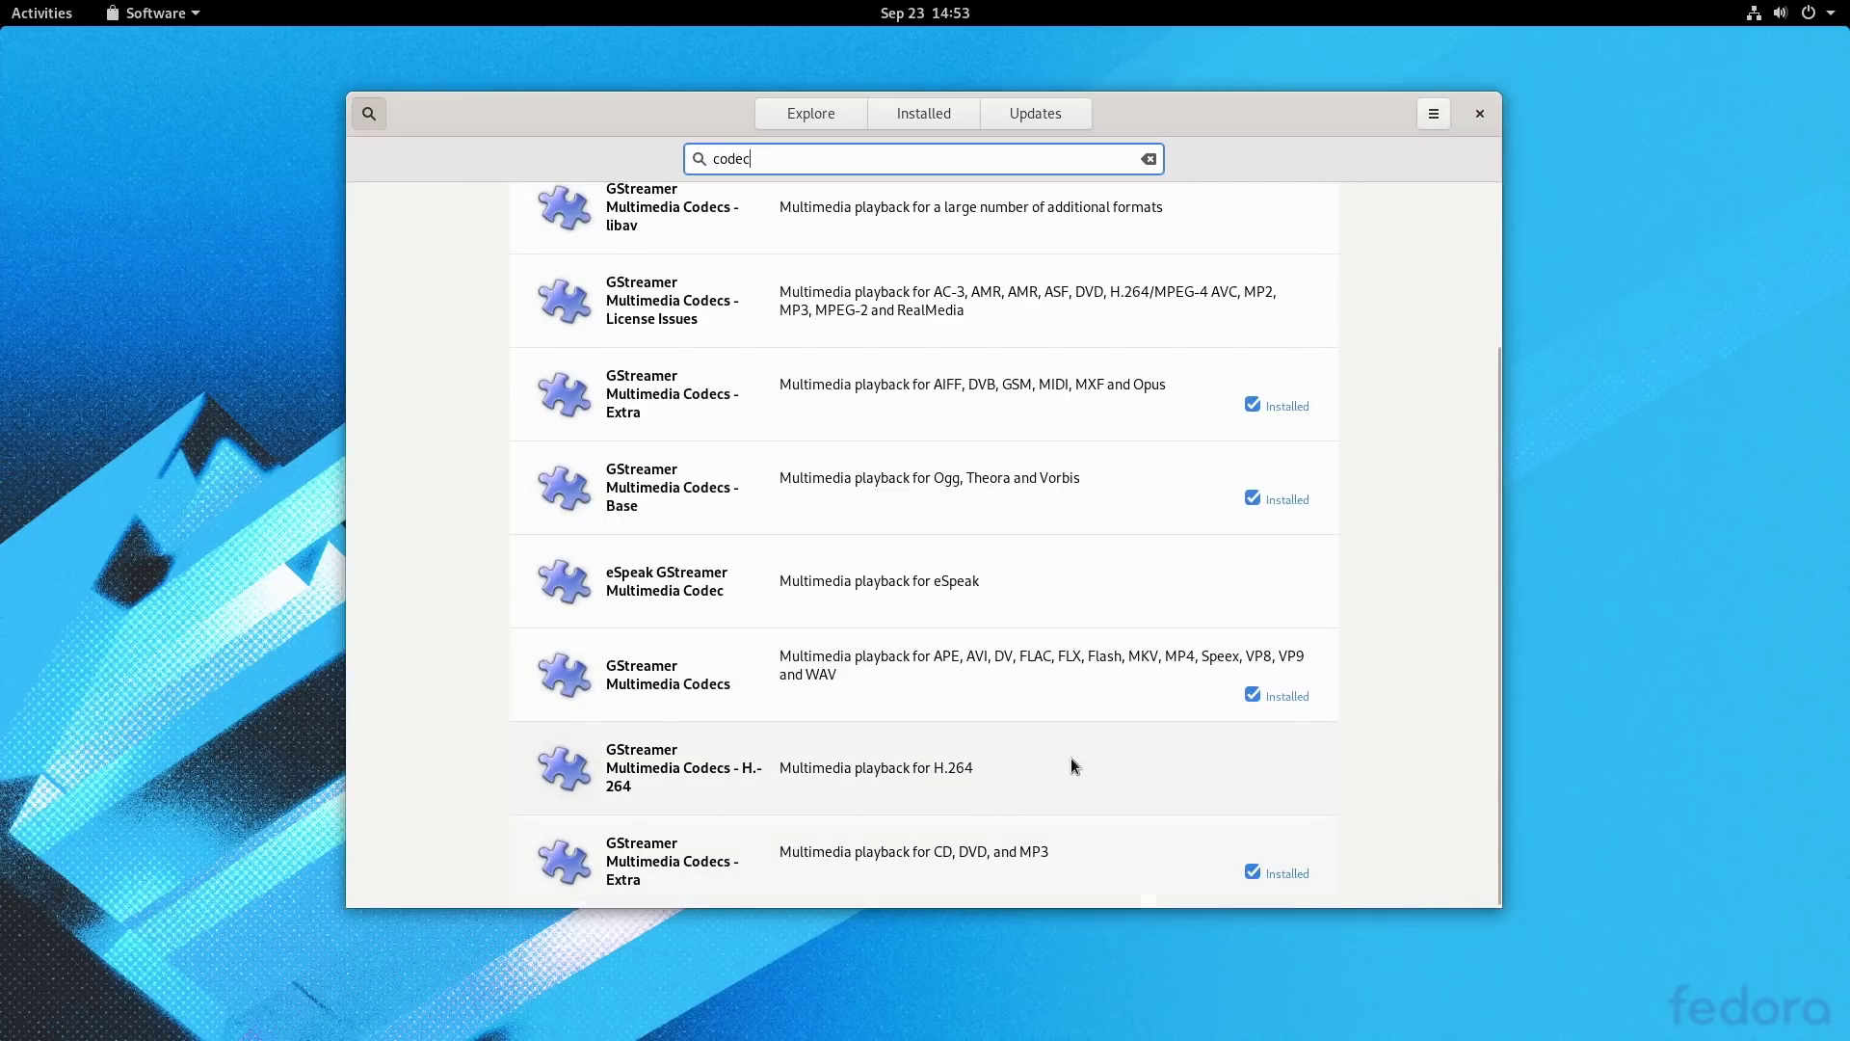
- Install the GStreamer Multimedia Codecs - H.264 add-on, then empty the search
{"action": "left_click", "coordinate": [660, 768]}
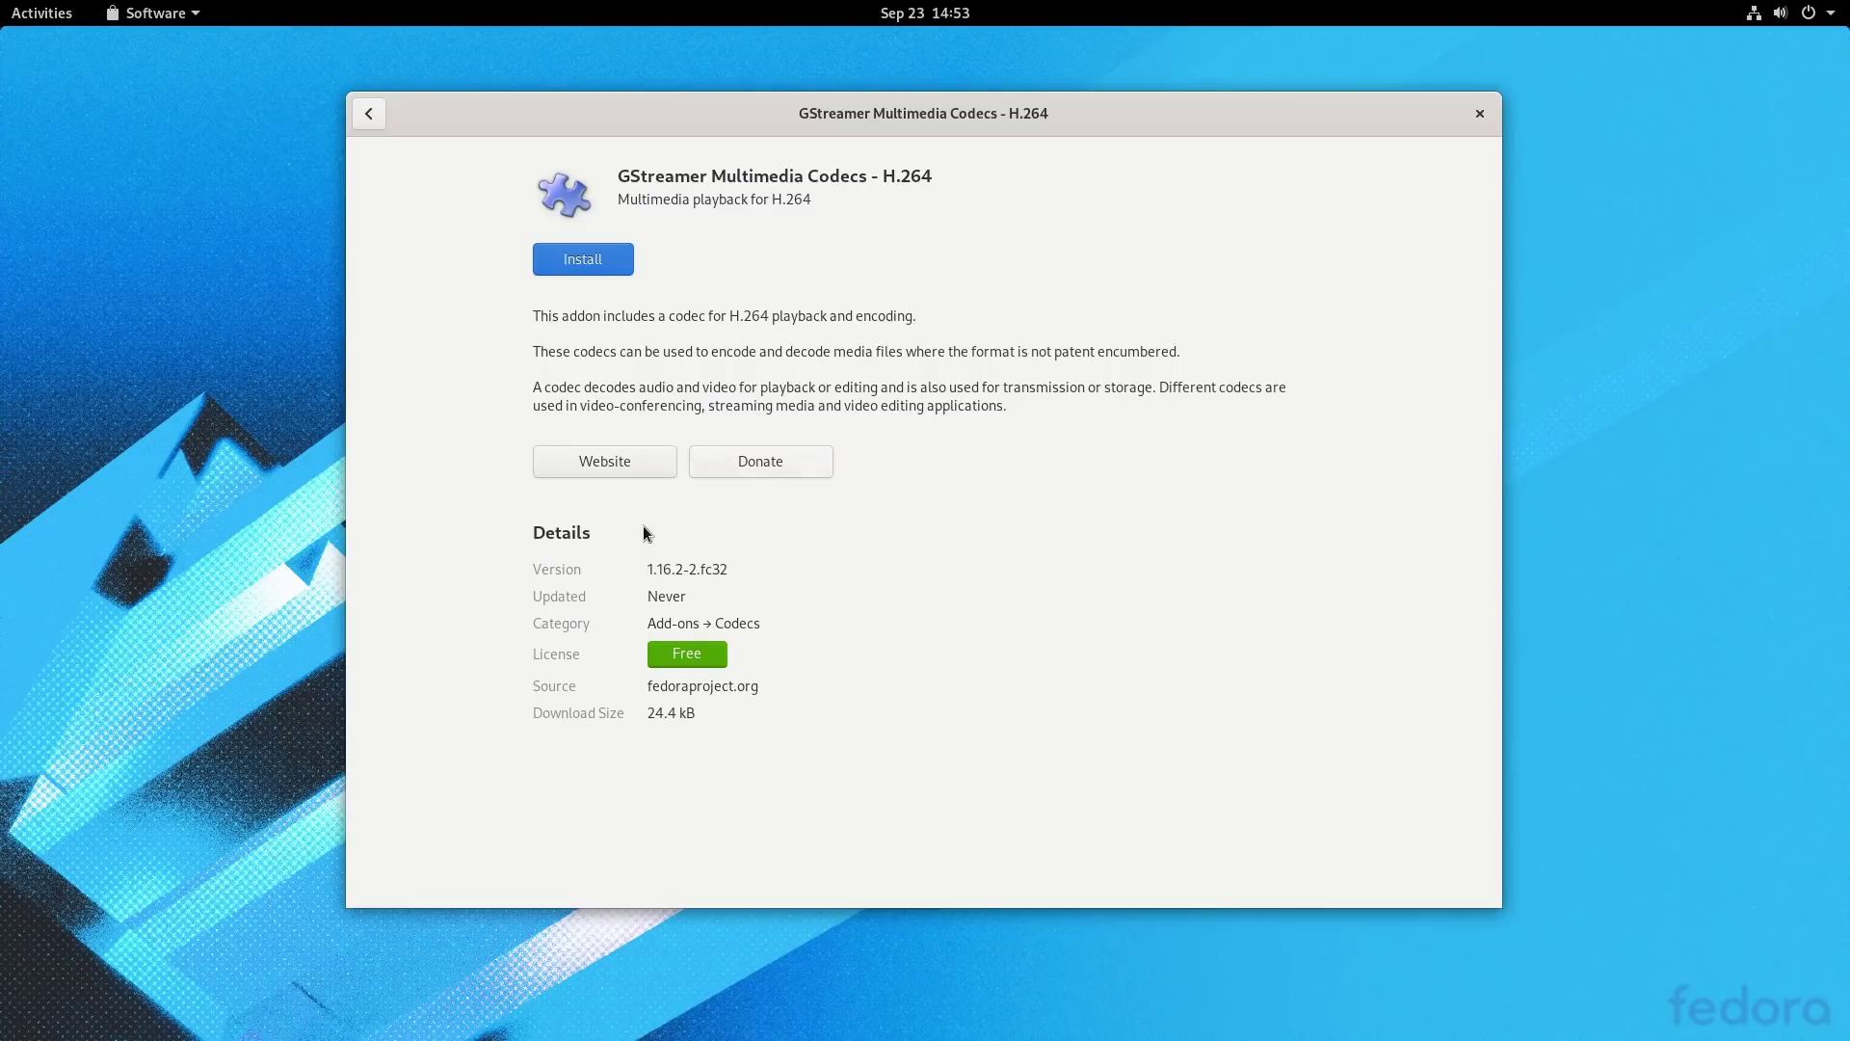
{"action": "left_click", "coordinate": [617, 262]}
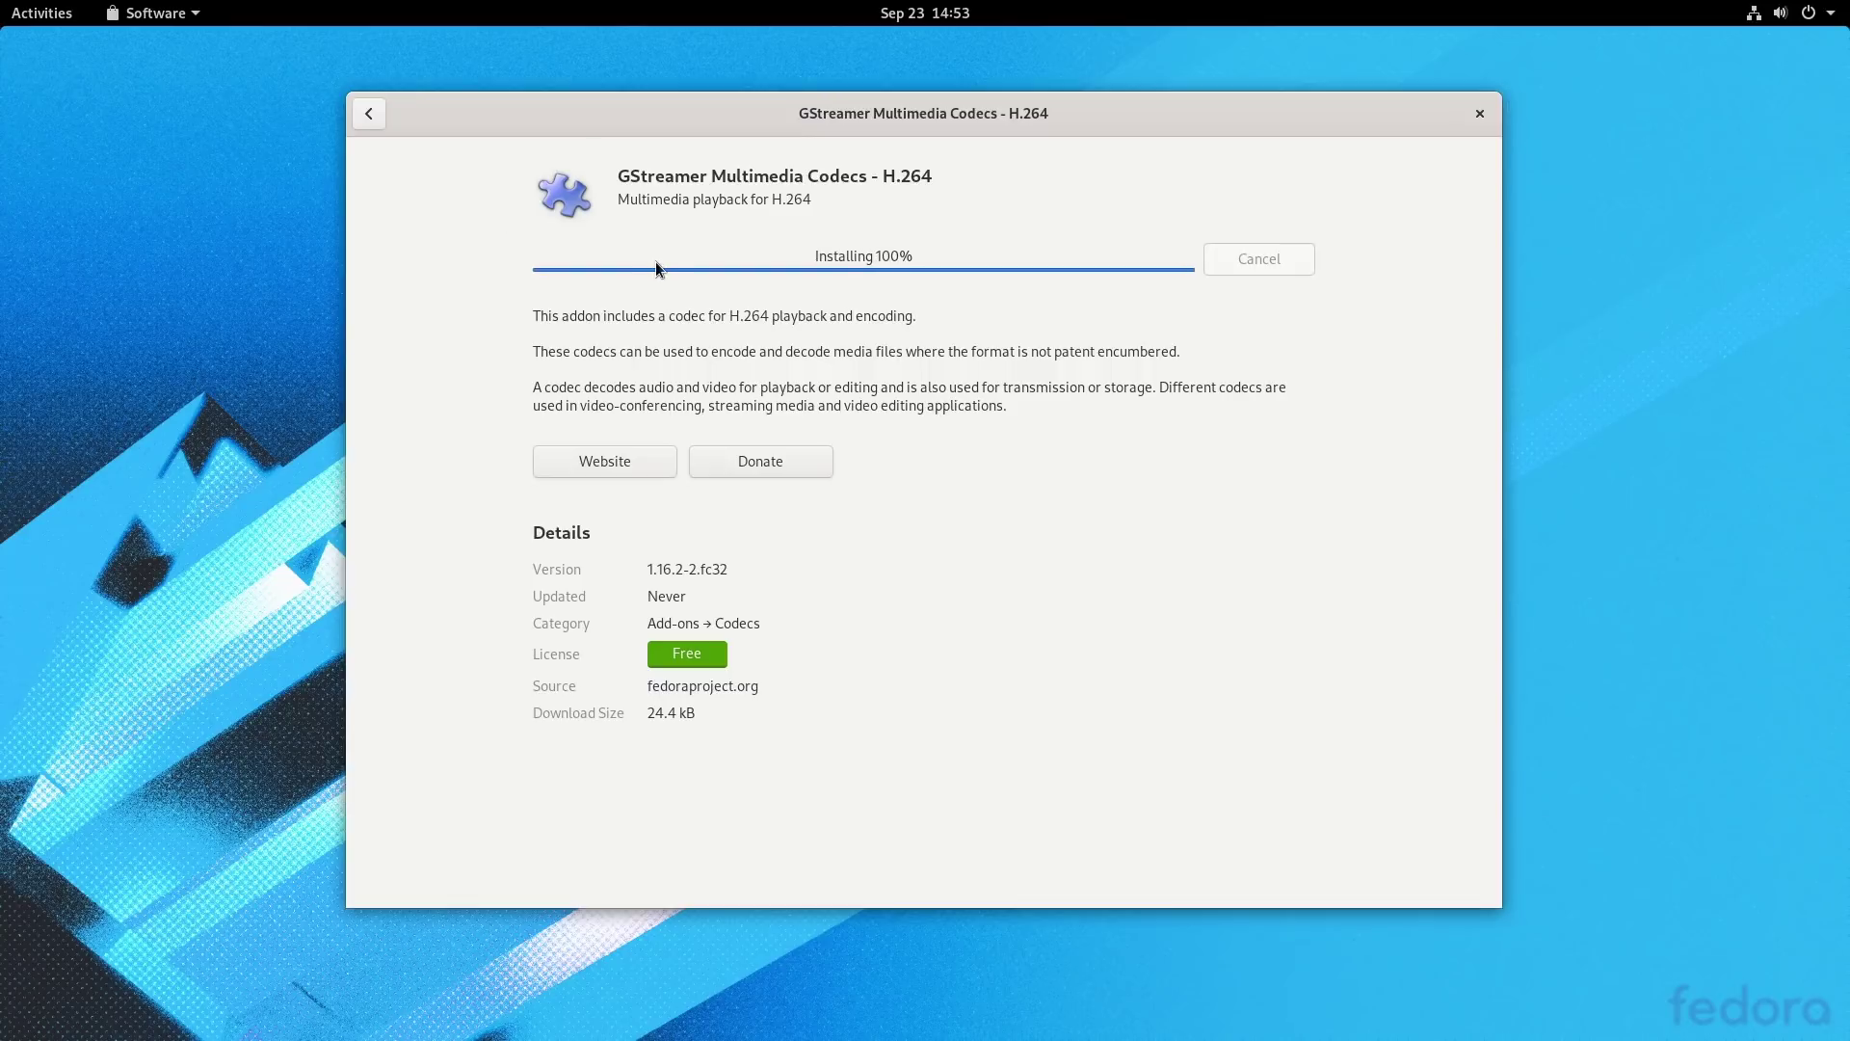
{"action": "left_click", "coordinate": [370, 113]}
{"action": "type", "text": "ab"}
{"action": "key", "text": "BackSpace"}
{"action": "key", "text": "BackSpace"}
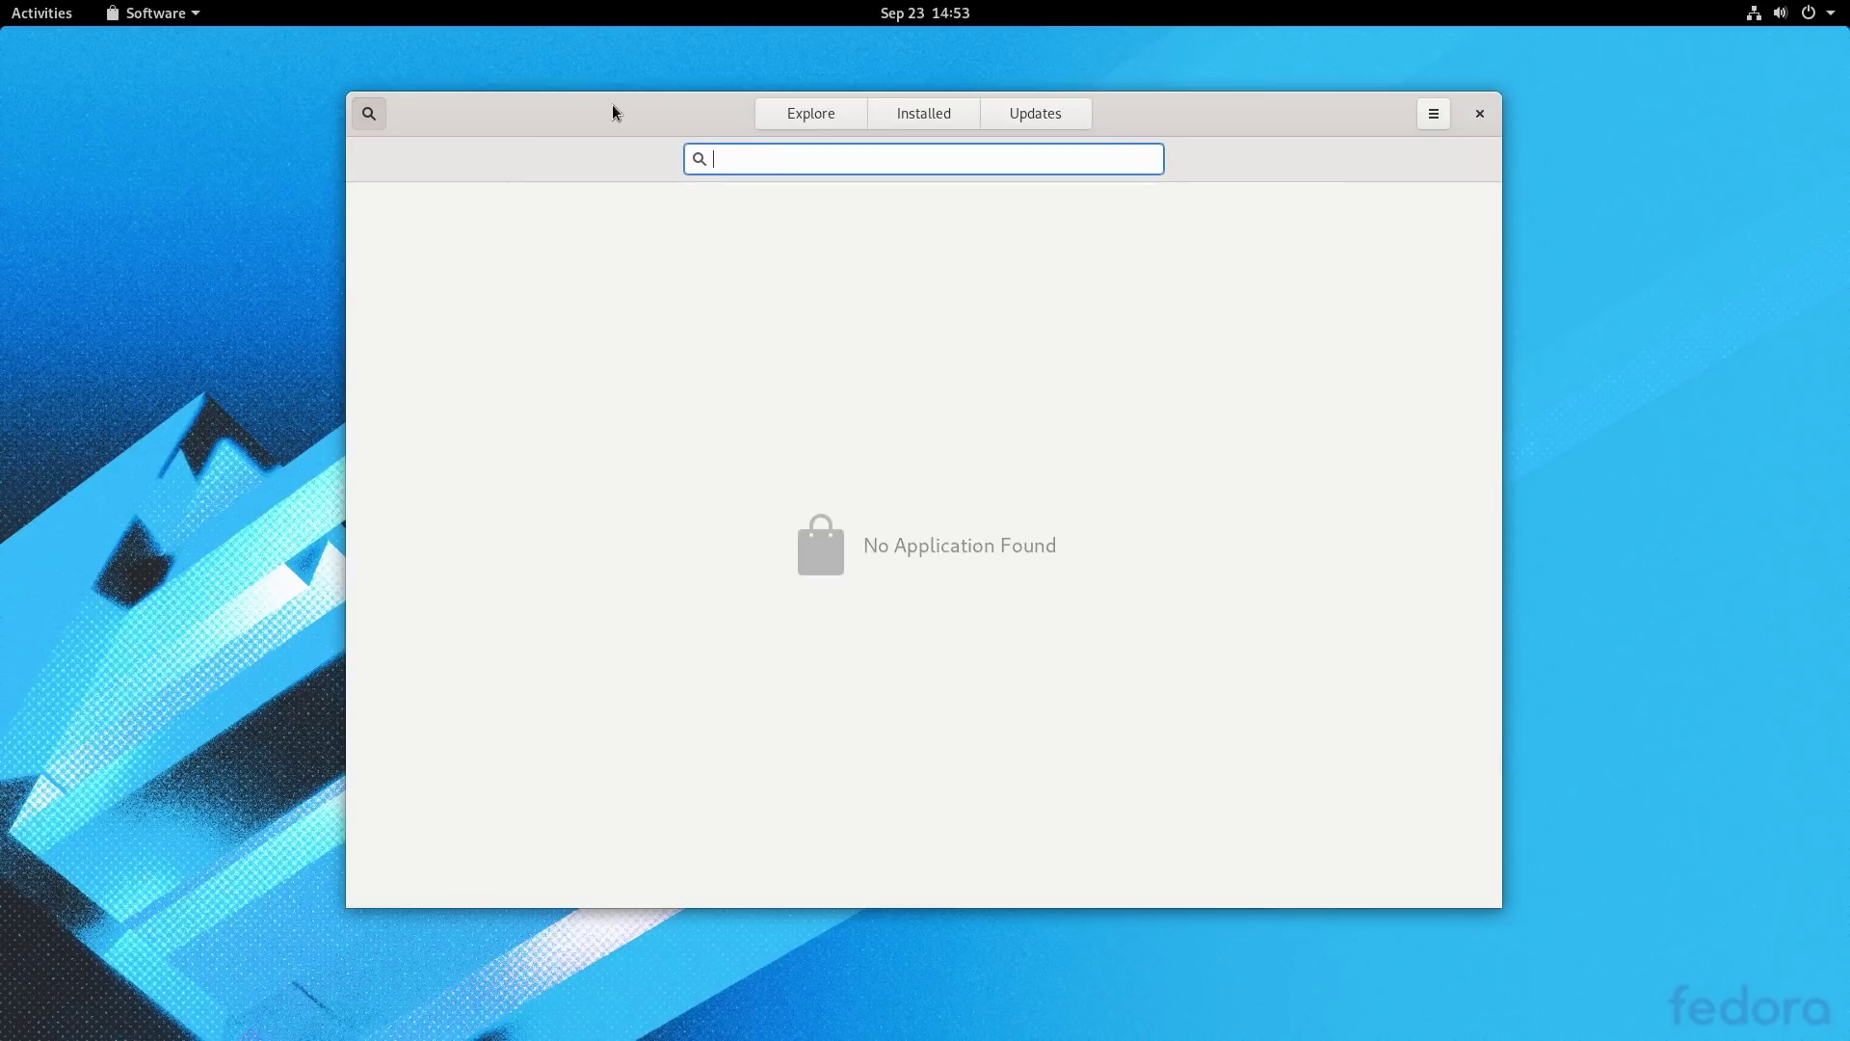
- Close Software and launch Terminal by searching 'term' in Activities
{"action": "left_click", "coordinate": [1479, 114]}
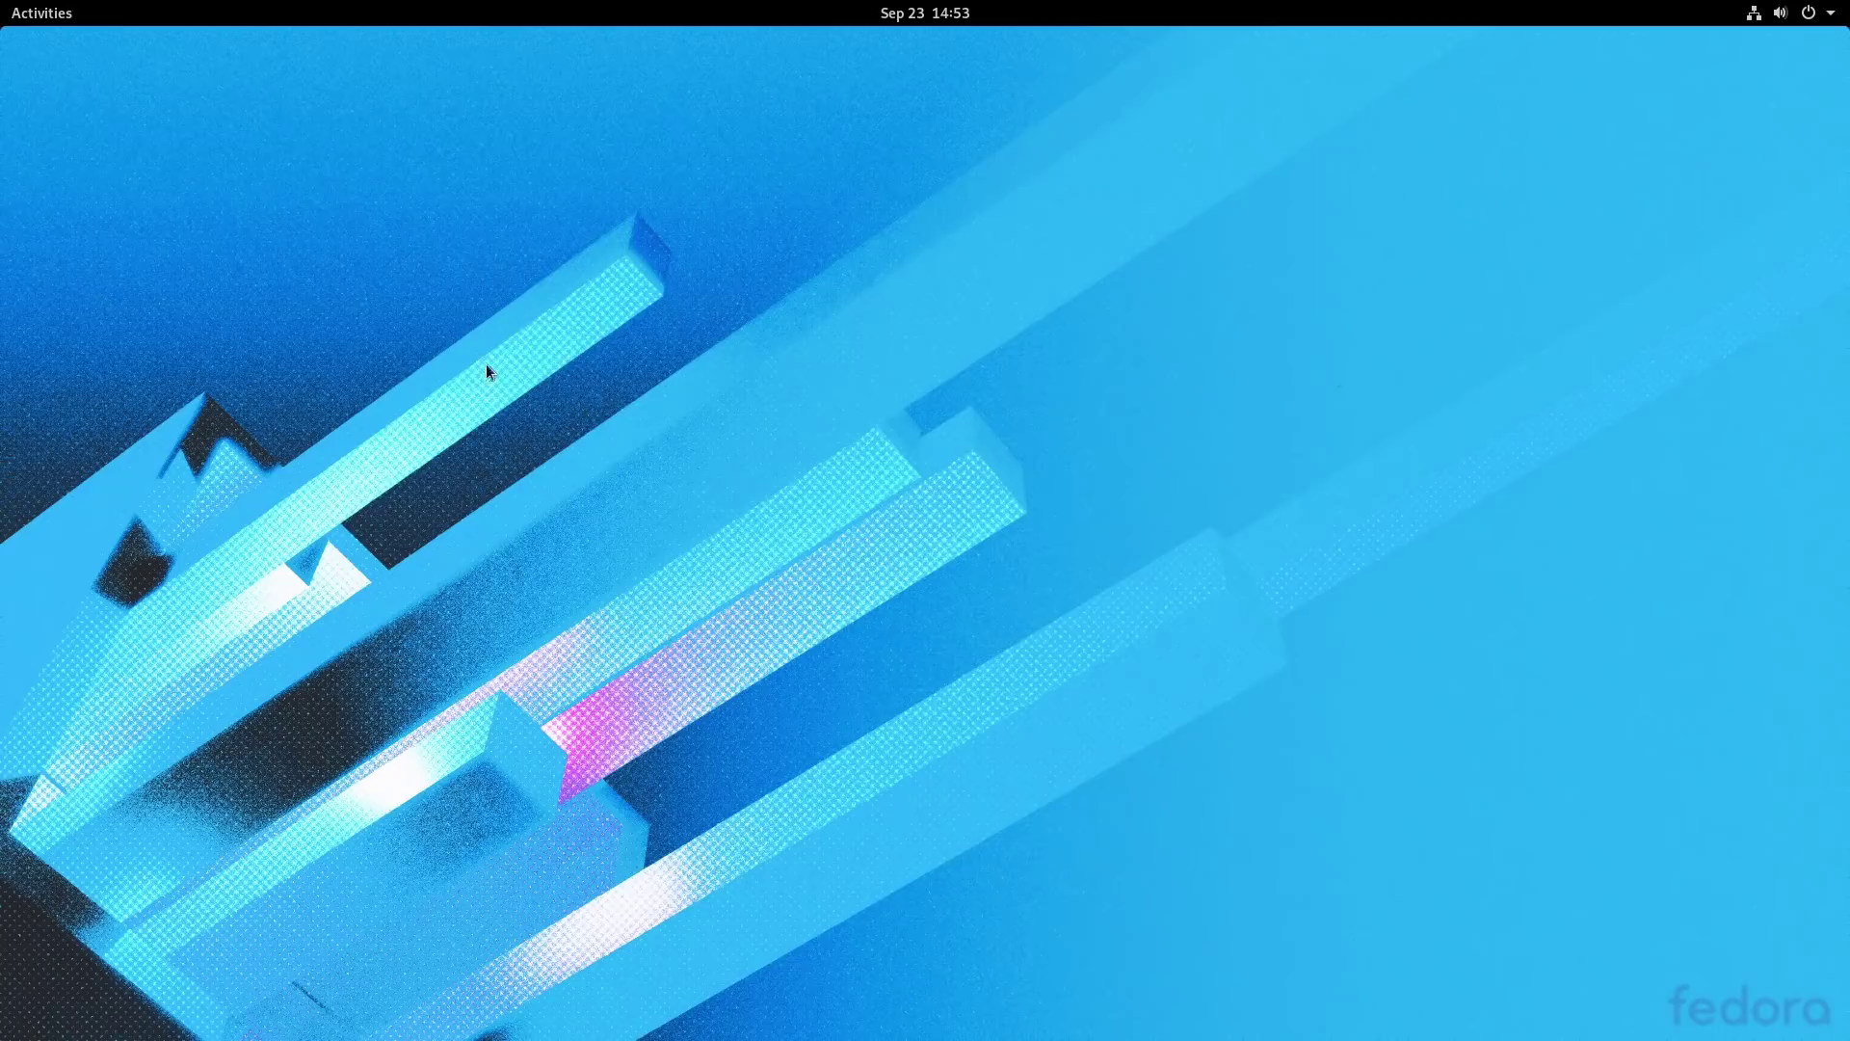
{"action": "left_click", "coordinate": [36, 14]}
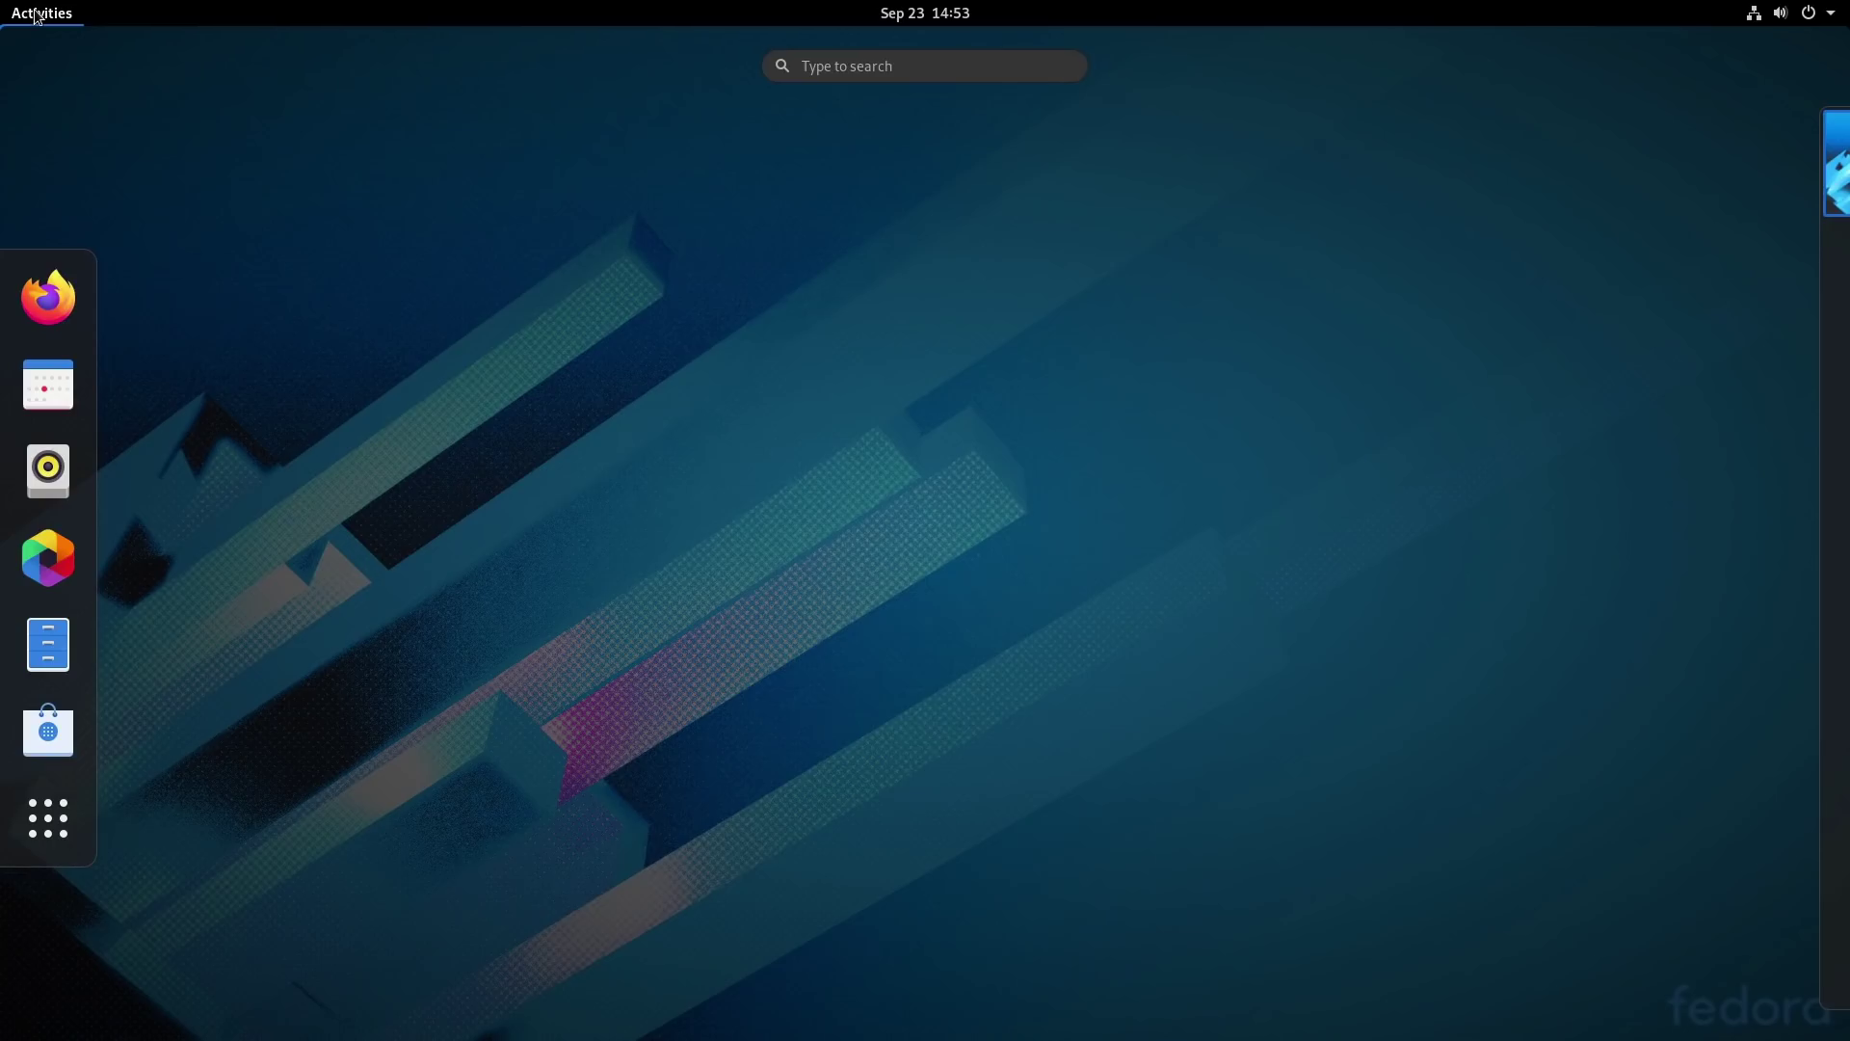
{"action": "left_click", "coordinate": [36, 800]}
{"action": "type", "text": "term"}
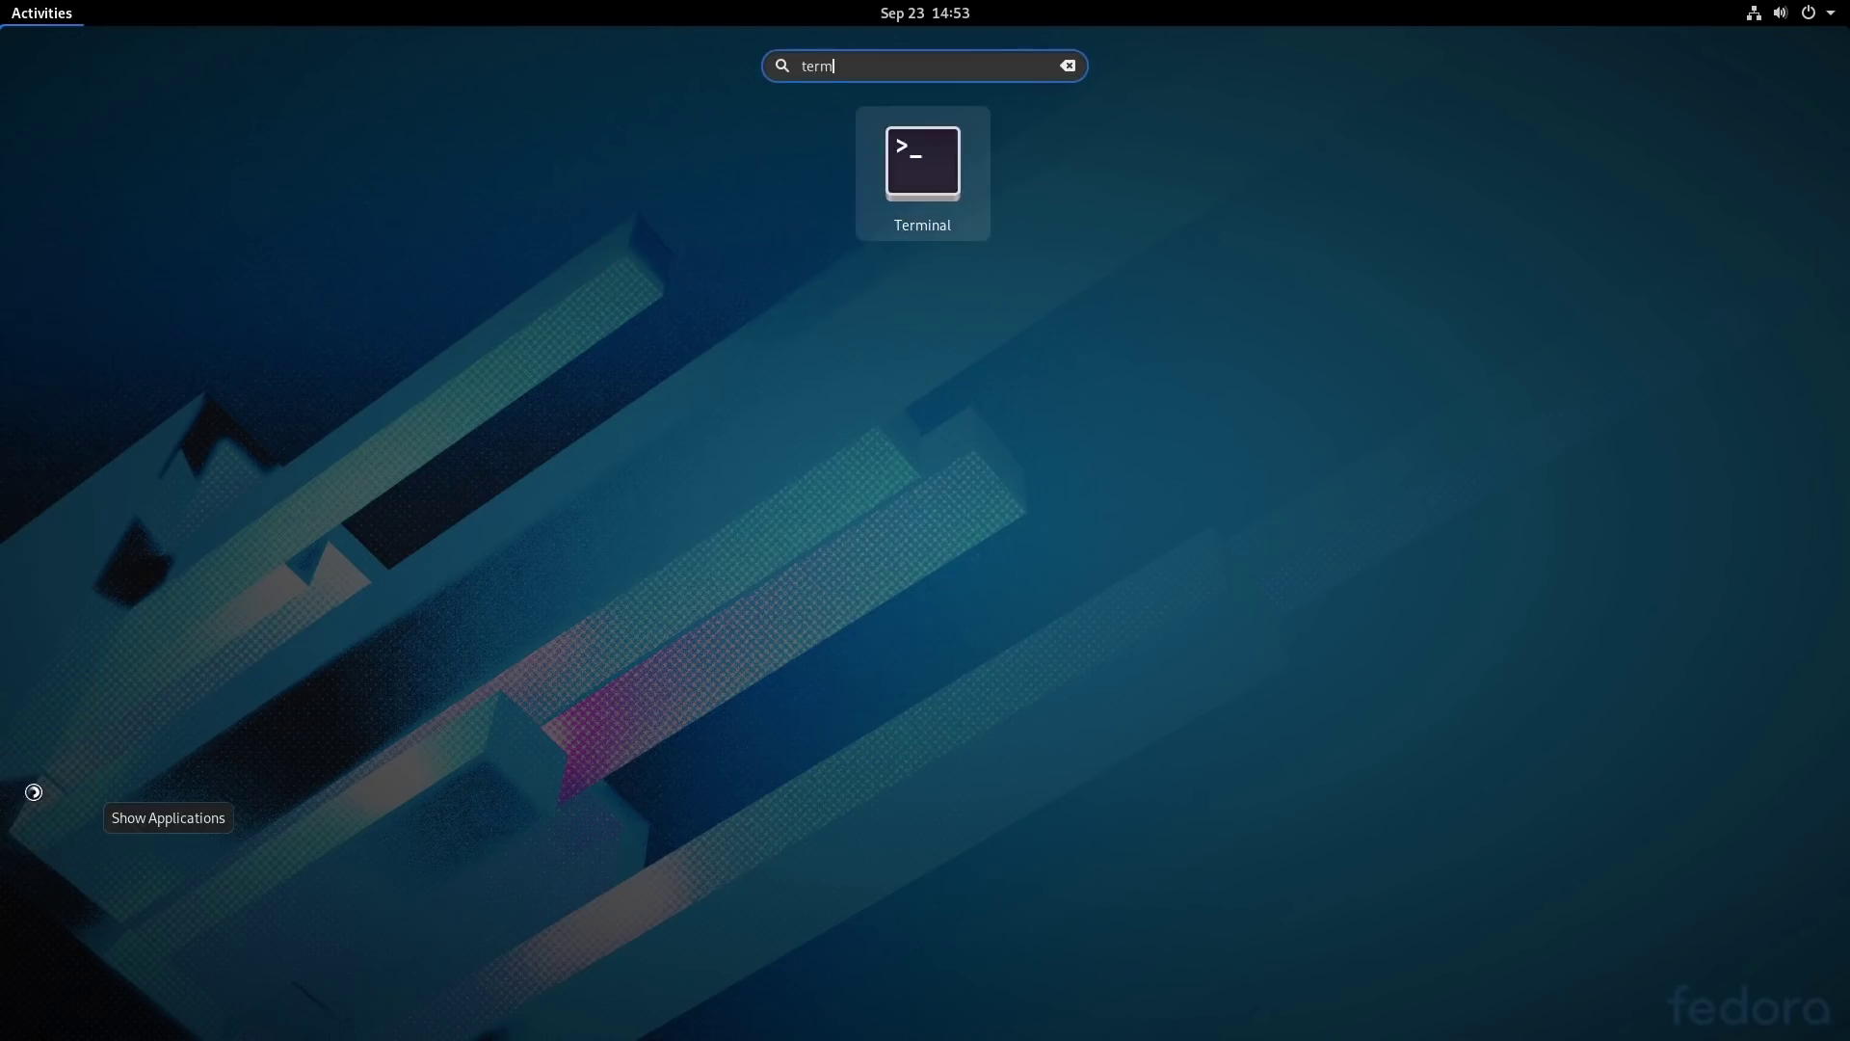
{"action": "key", "text": "Return"}
- Run 'sudo dnf install vlc', authenticate, and accept the 58 packages and RPM Fusion signing key
{"action": "type", "text": "sudo "}
{"action": "type", "text": "dnf inst"}
{"action": "key", "text": "BackSpace"}
{"action": "key", "text": "BackSpace"}
{"action": "key", "text": "BackSpace"}
{"action": "key", "text": "BackSpace"}
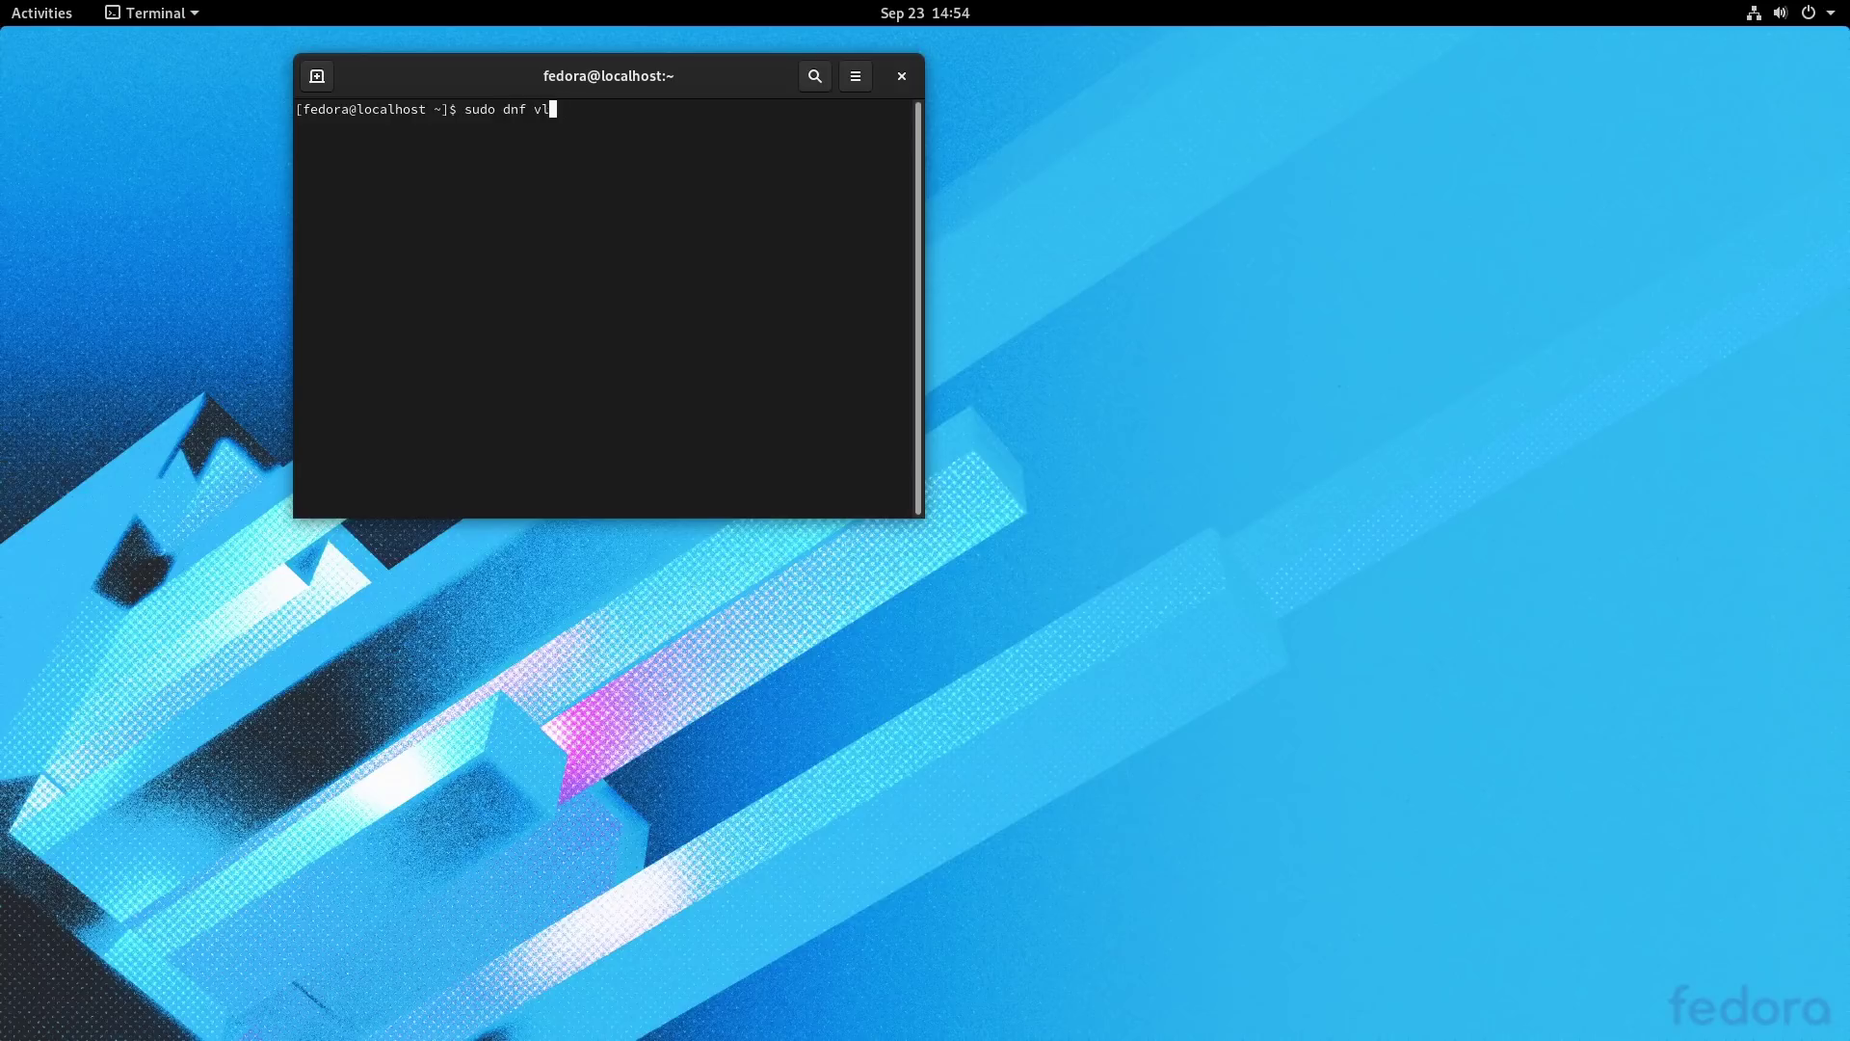
{"action": "type", "text": "ins"}
{"action": "key", "text": "BackSpace"}
{"action": "key", "text": "BackSpace"}
{"action": "key", "text": "BackSpace"}
{"action": "type", "text": "install vlc"}
{"action": "key", "text": "Return"}
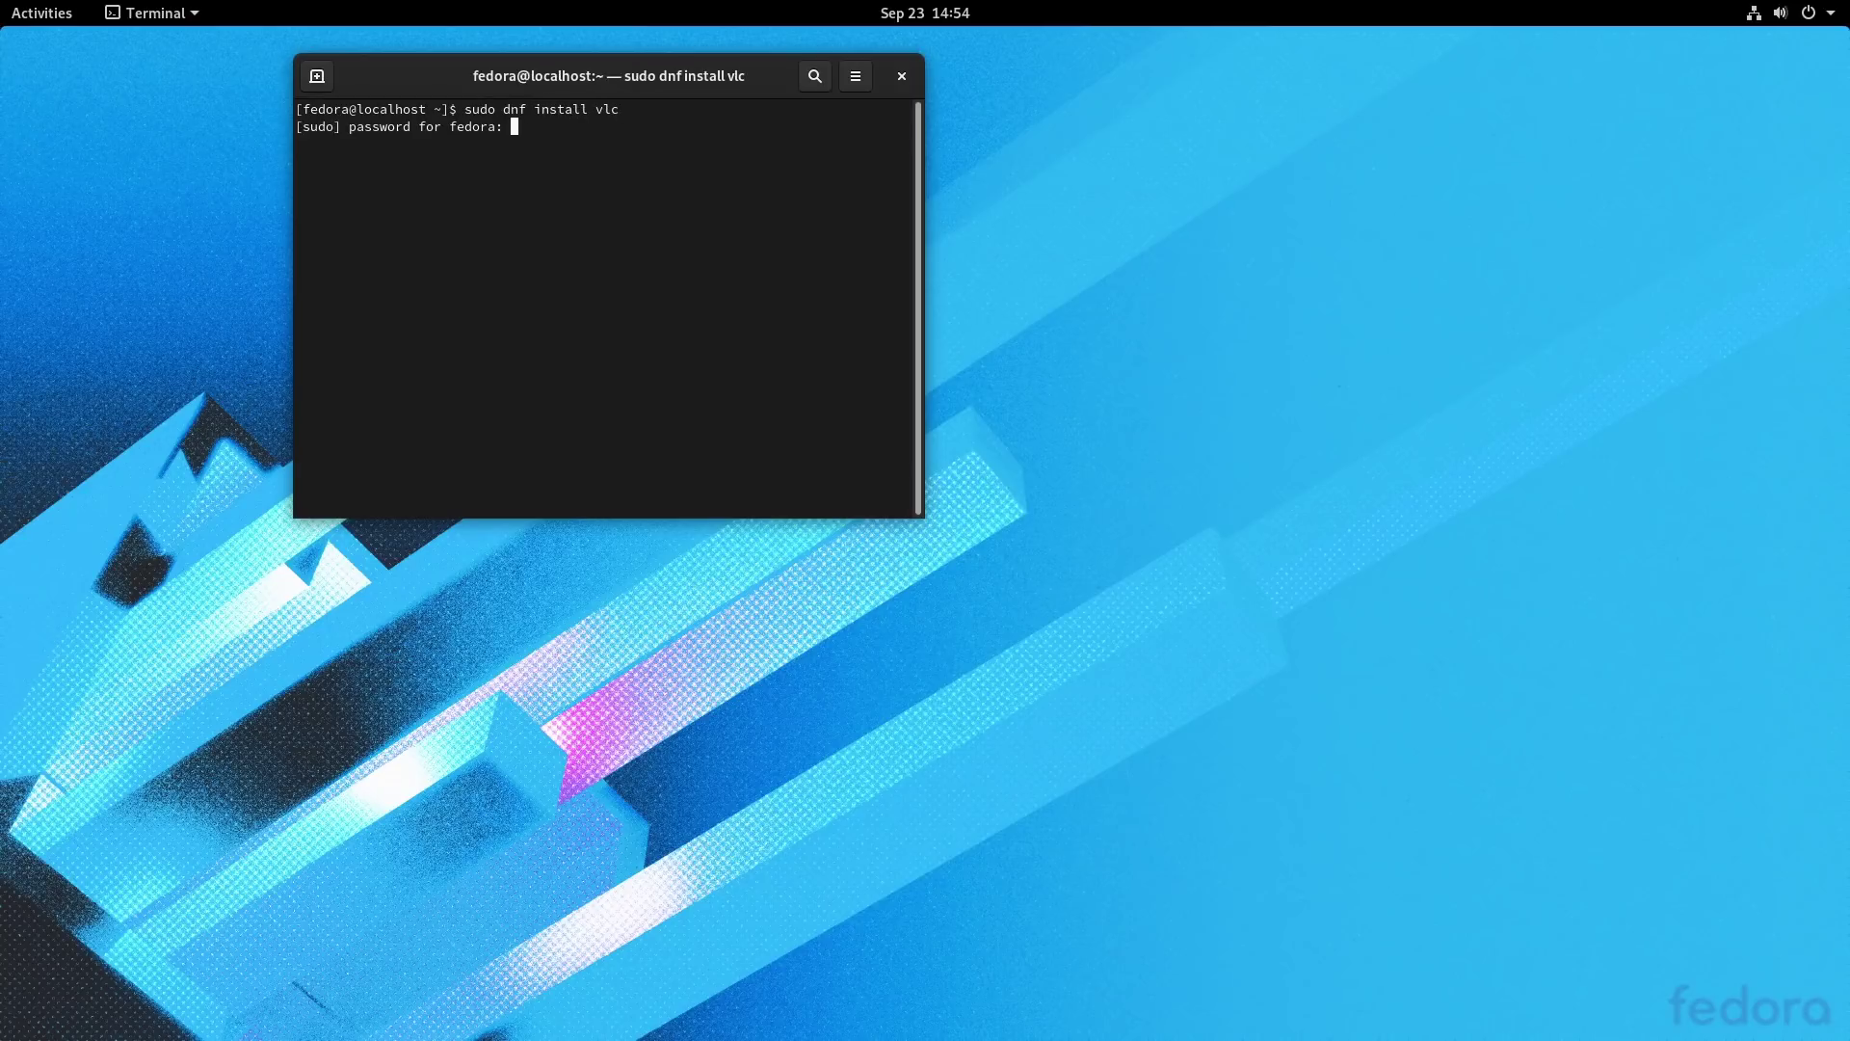
{"action": "key", "text": "Return"}
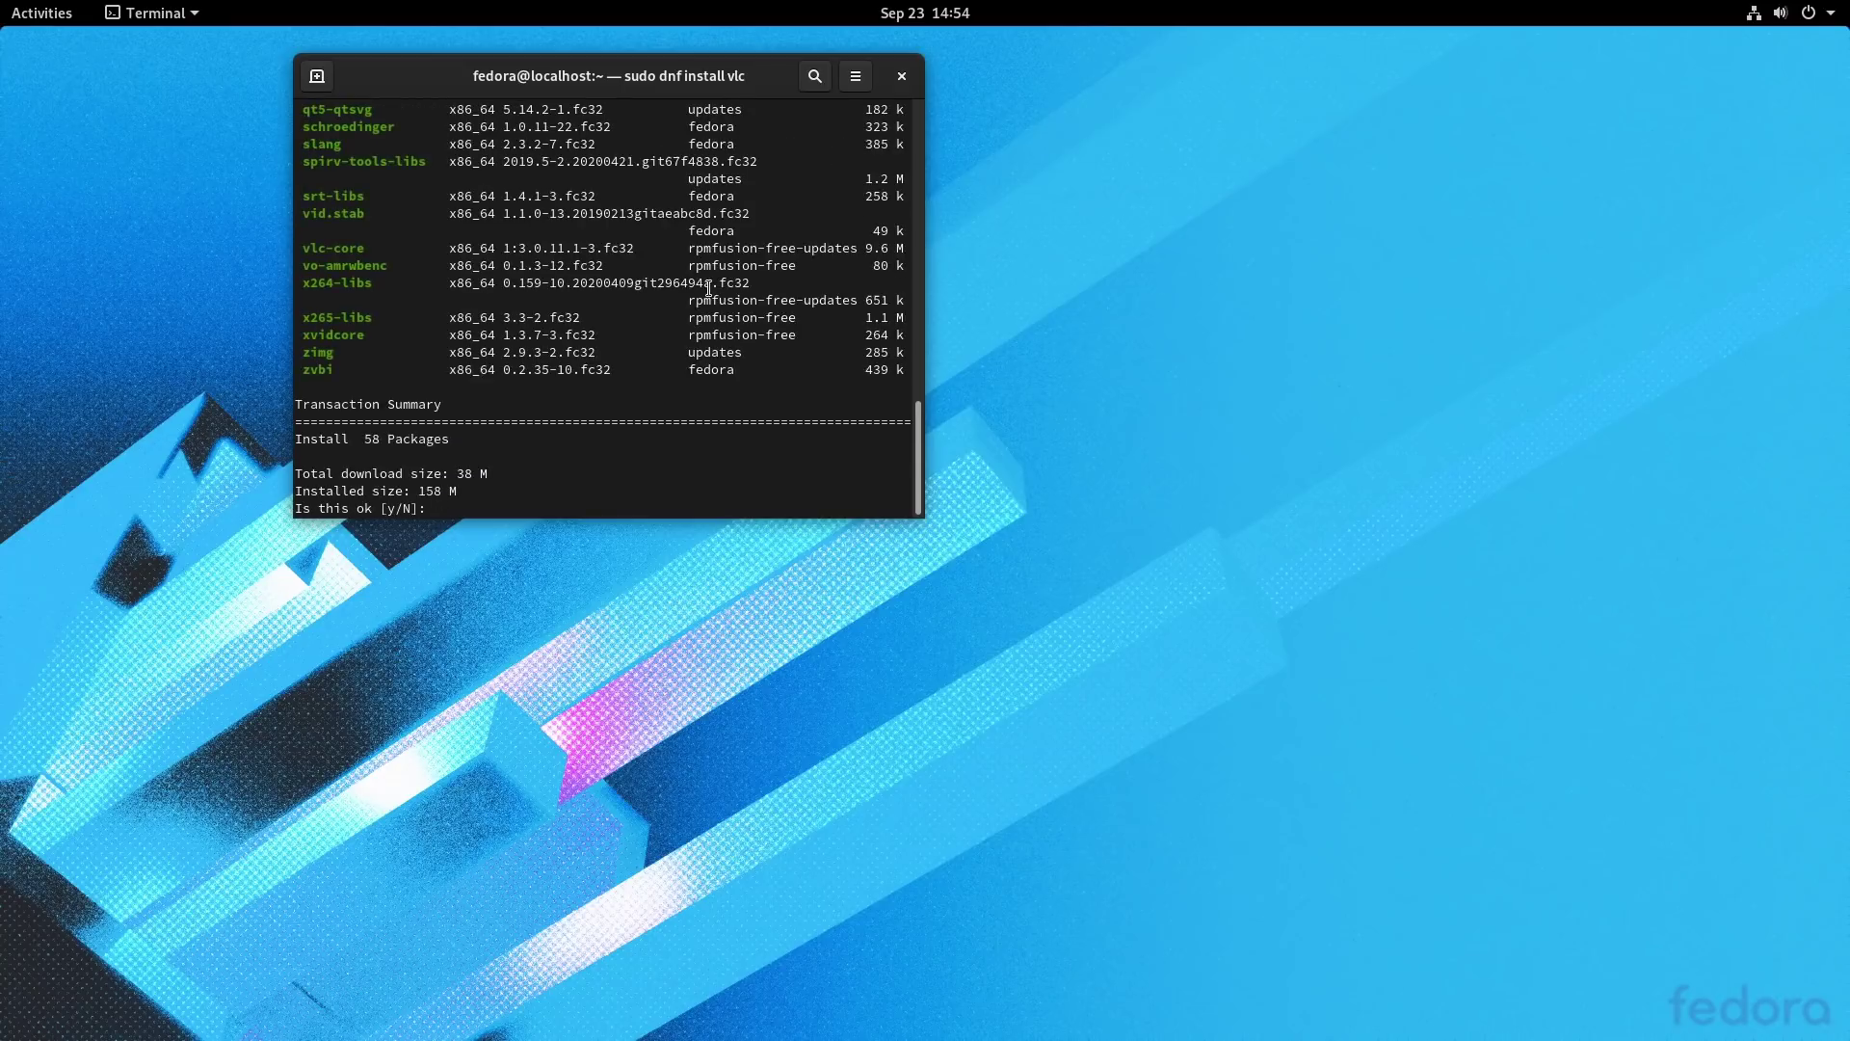
{"action": "type", "text": "y"}
{"action": "key", "text": "Return"}
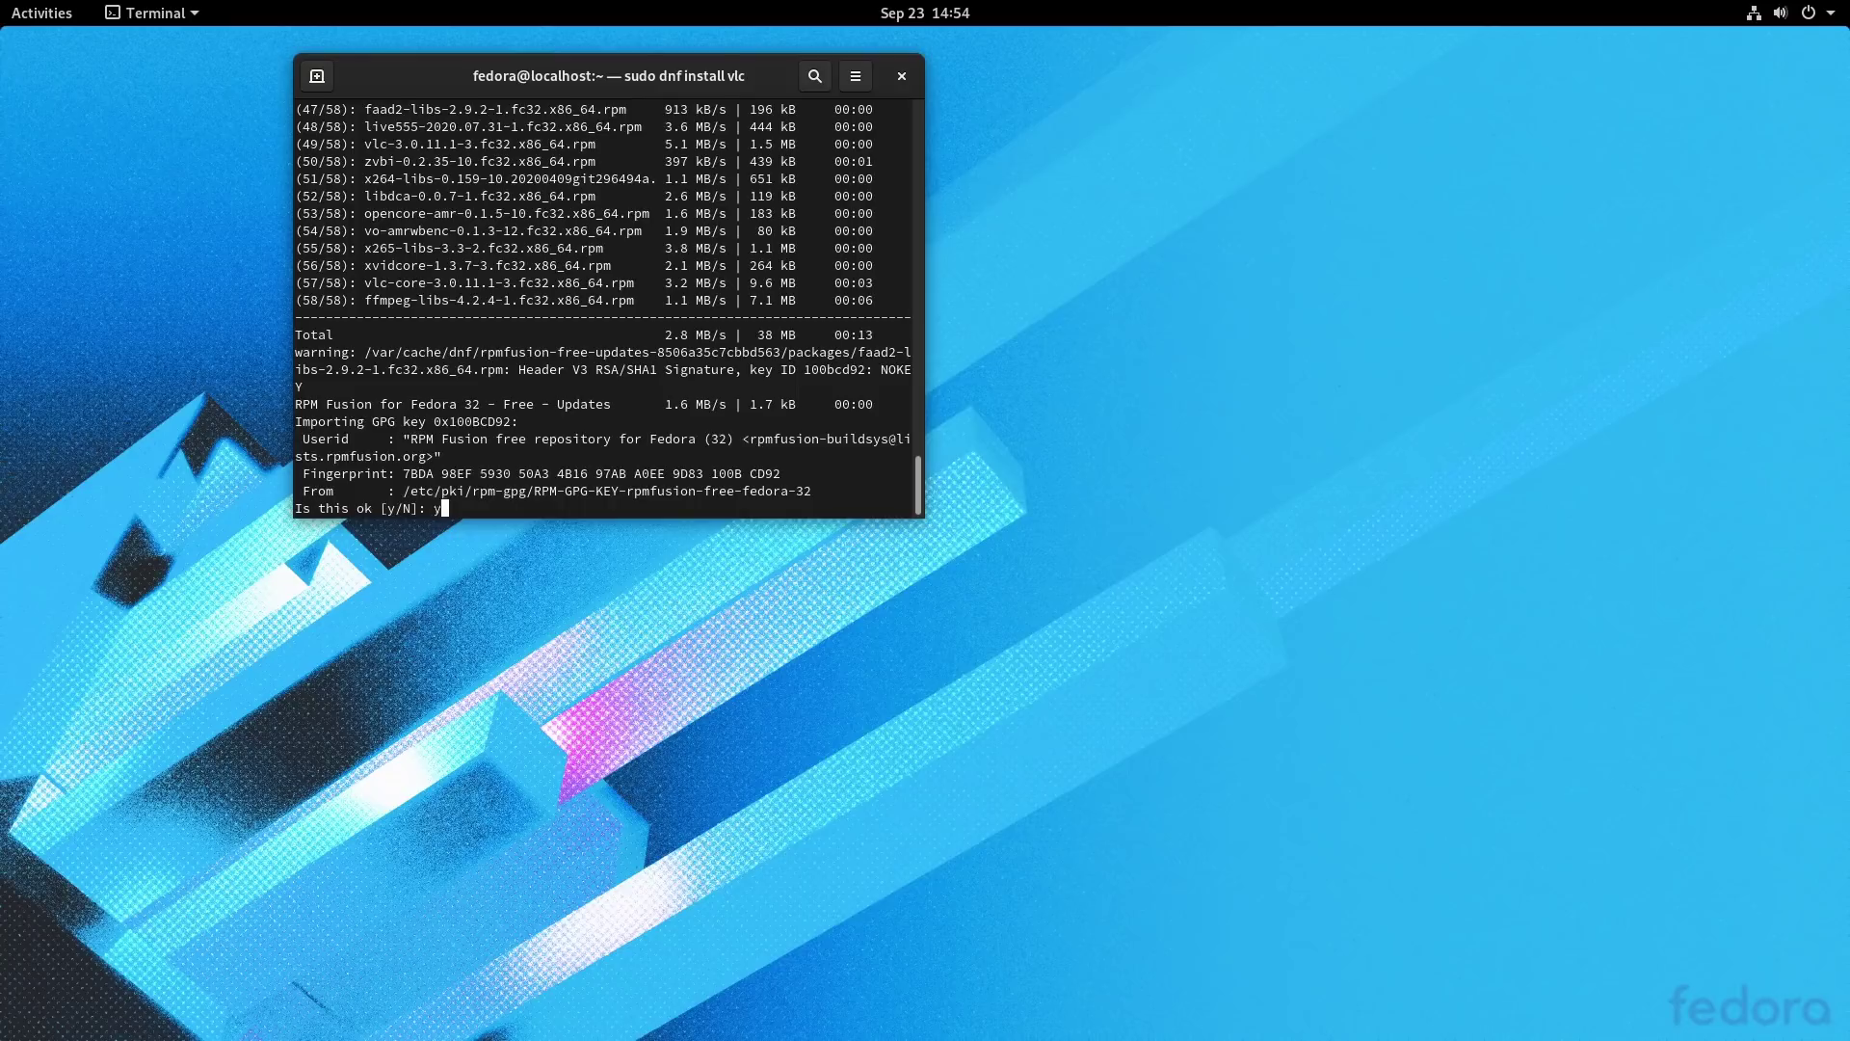
{"action": "key", "text": "Return"}
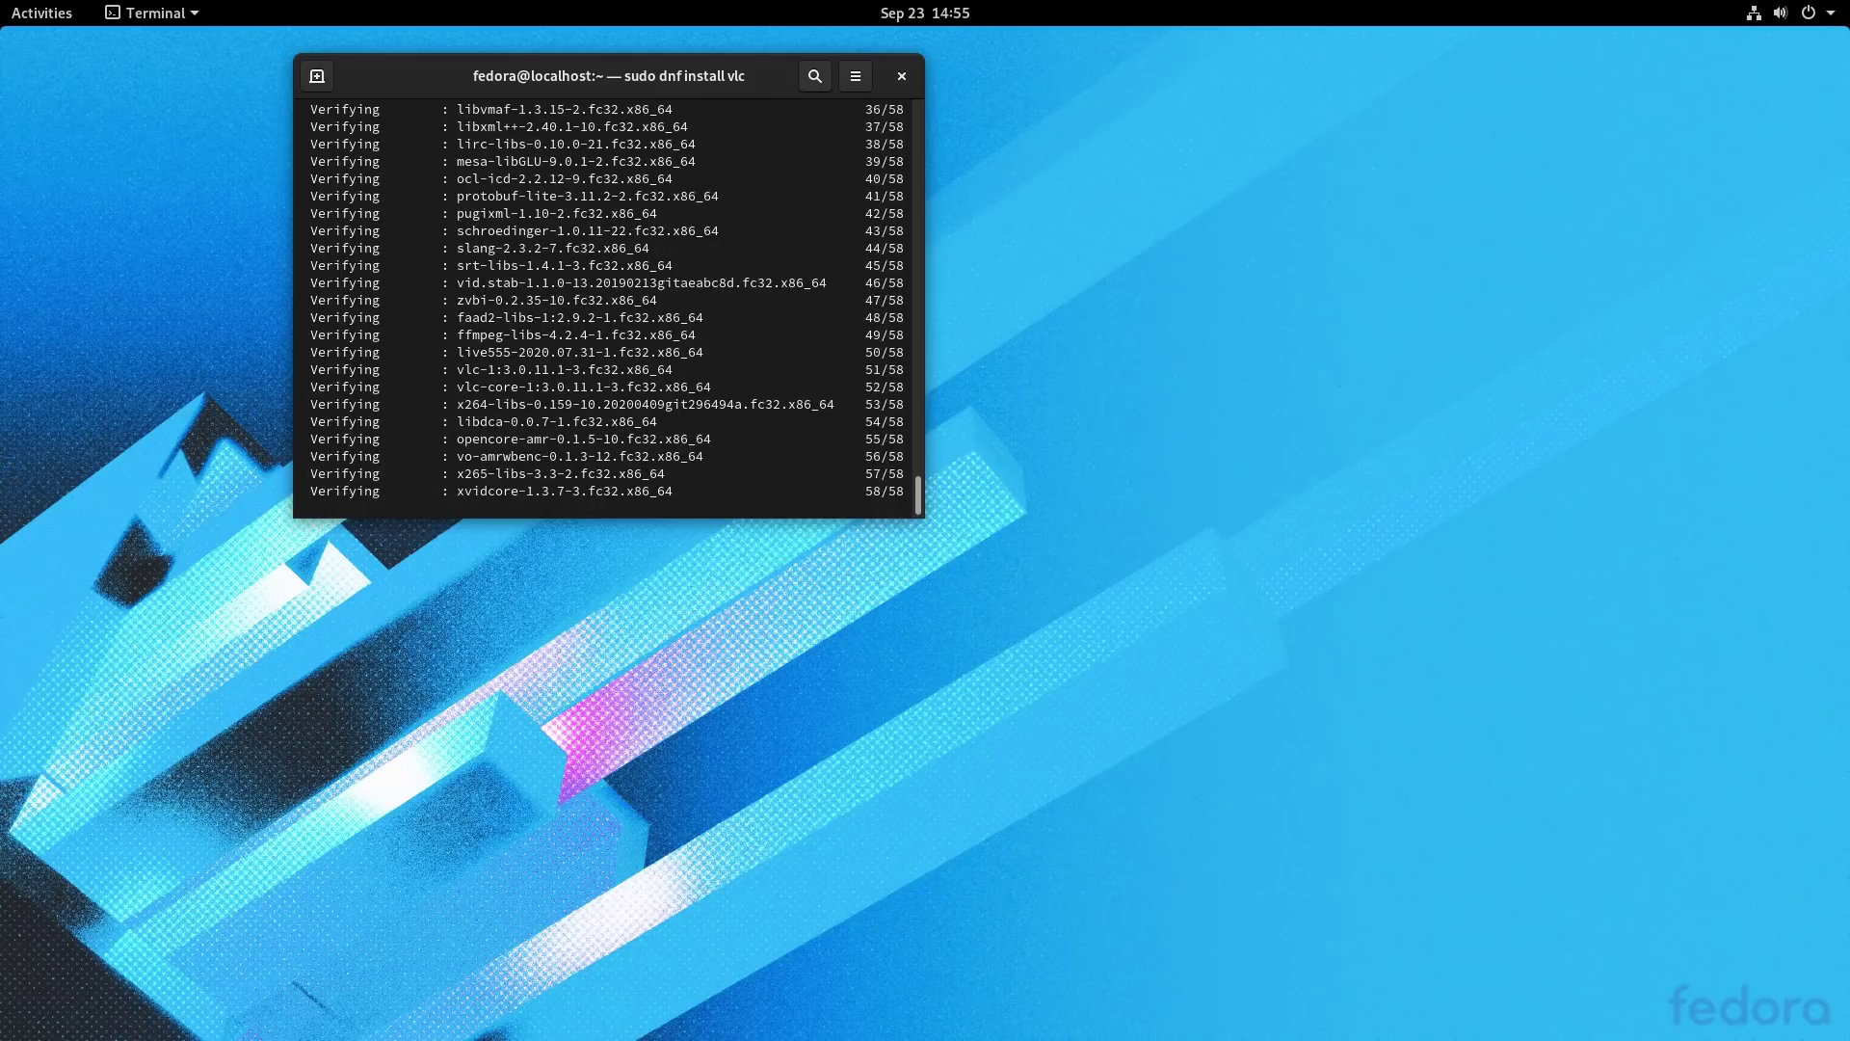
- Exit the terminal session and return to the Activities overview
{"action": "type", "text": "exit"}
{"action": "key", "text": "Return"}
{"action": "left_click", "coordinate": [14, 10]}
- Start a 'vl' search in the application grid, then clear the query
{"action": "left_click", "coordinate": [38, 827]}
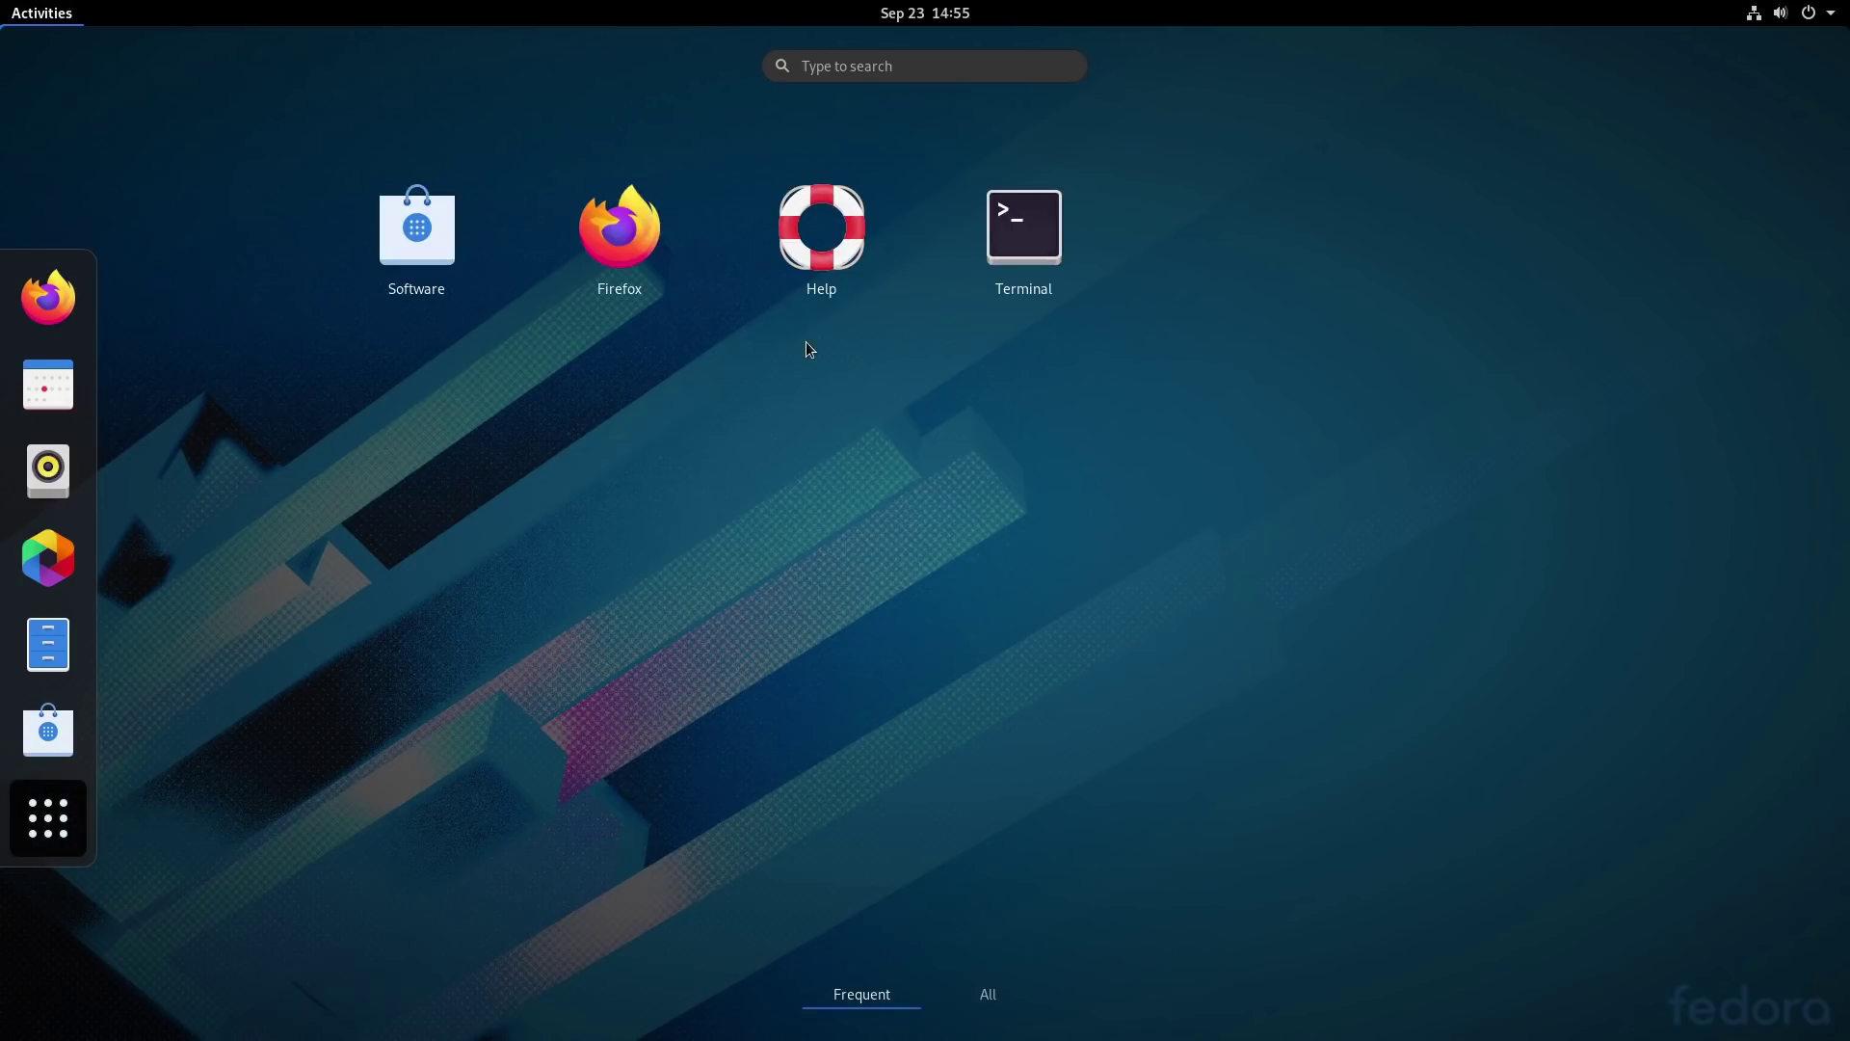
{"action": "type", "text": "vl"}
{"action": "key", "text": "BackSpace"}
{"action": "key", "text": "BackSpace"}
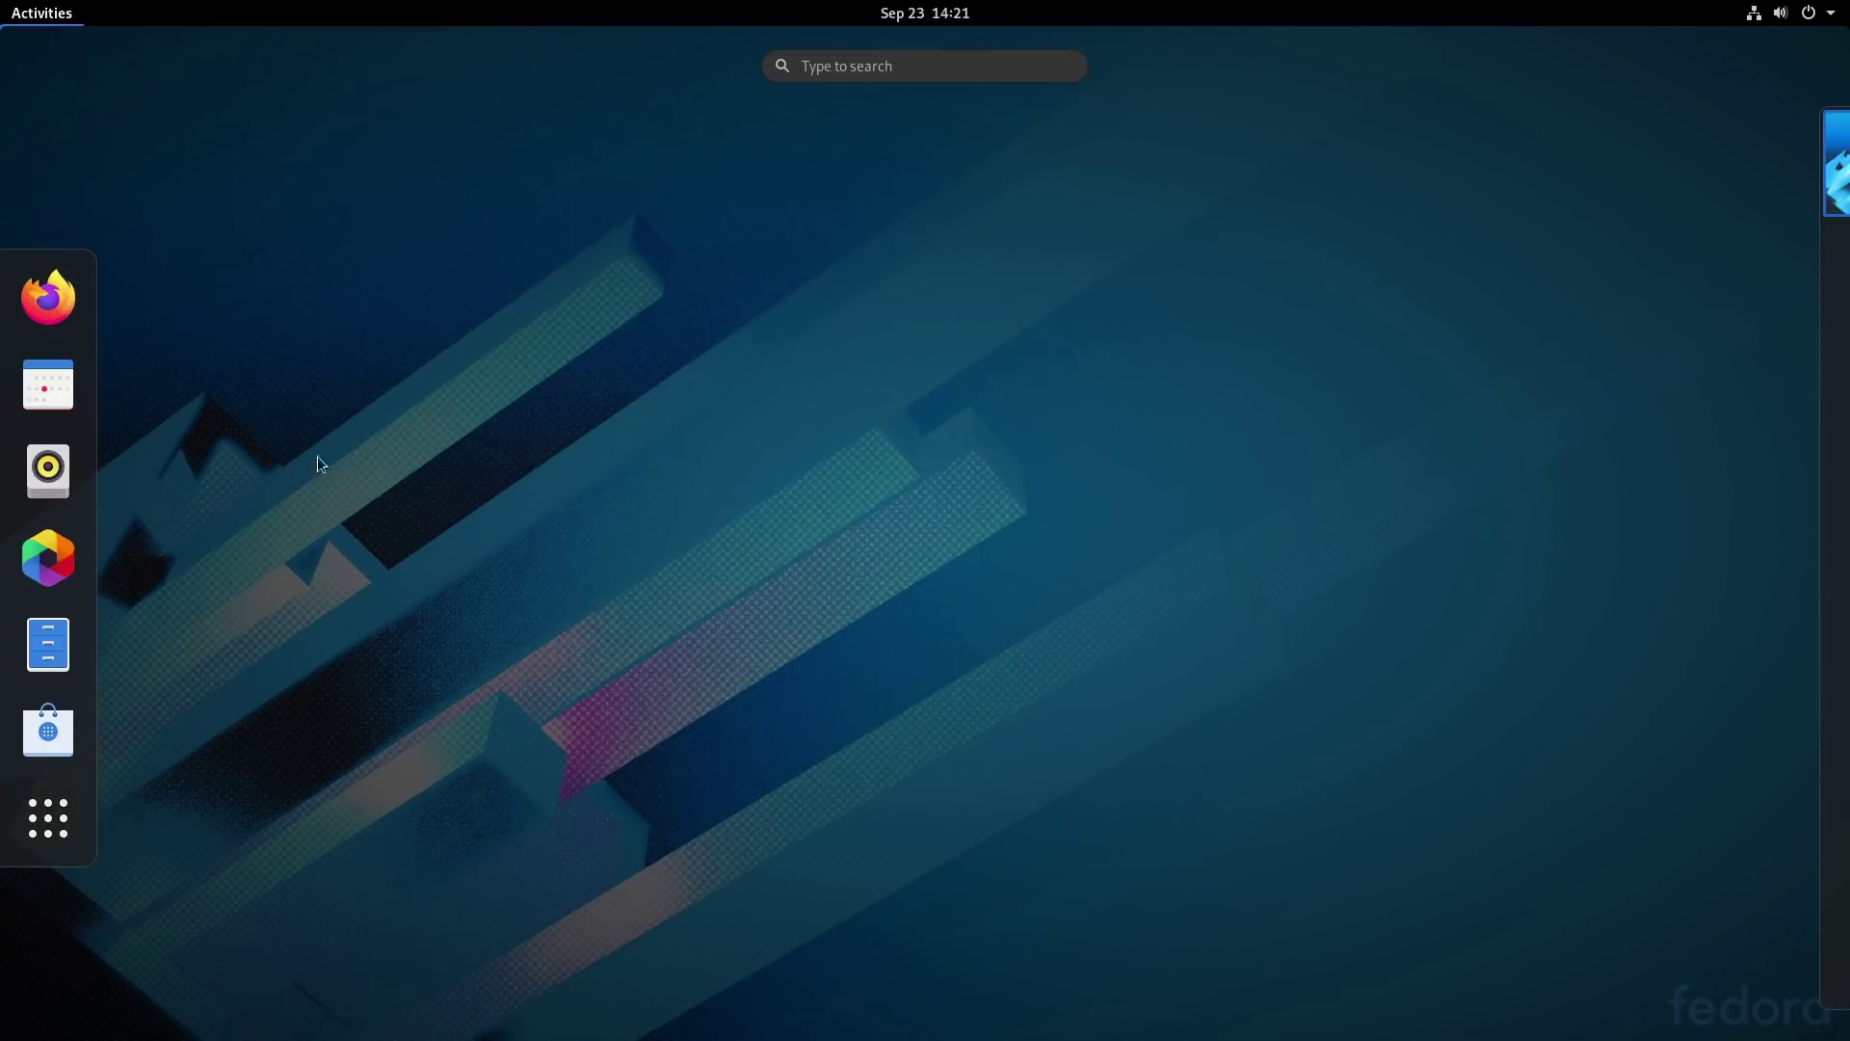
- Check Fedora 32 Workstation and 5.8 GiB memory on Settings' About page, then close Settings
{"action": "left_click", "coordinate": [1821, 14]}
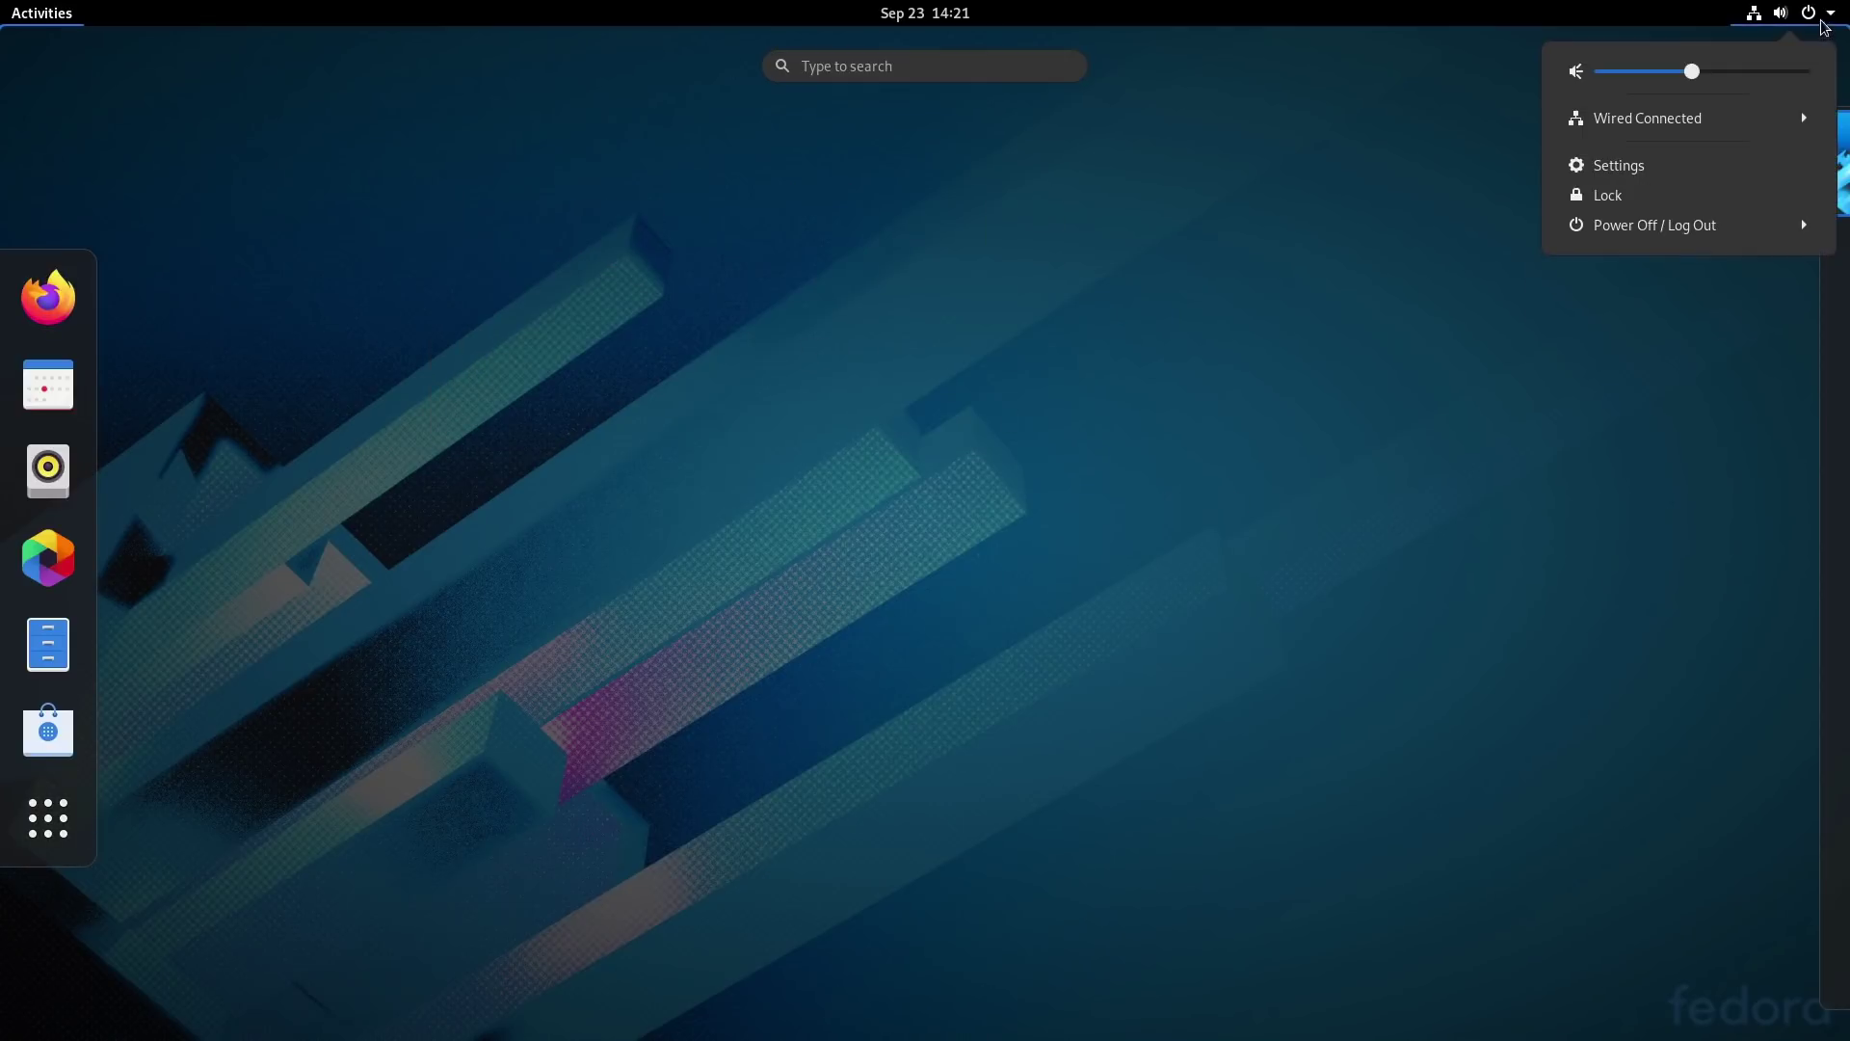
{"action": "left_click", "coordinate": [1672, 166]}
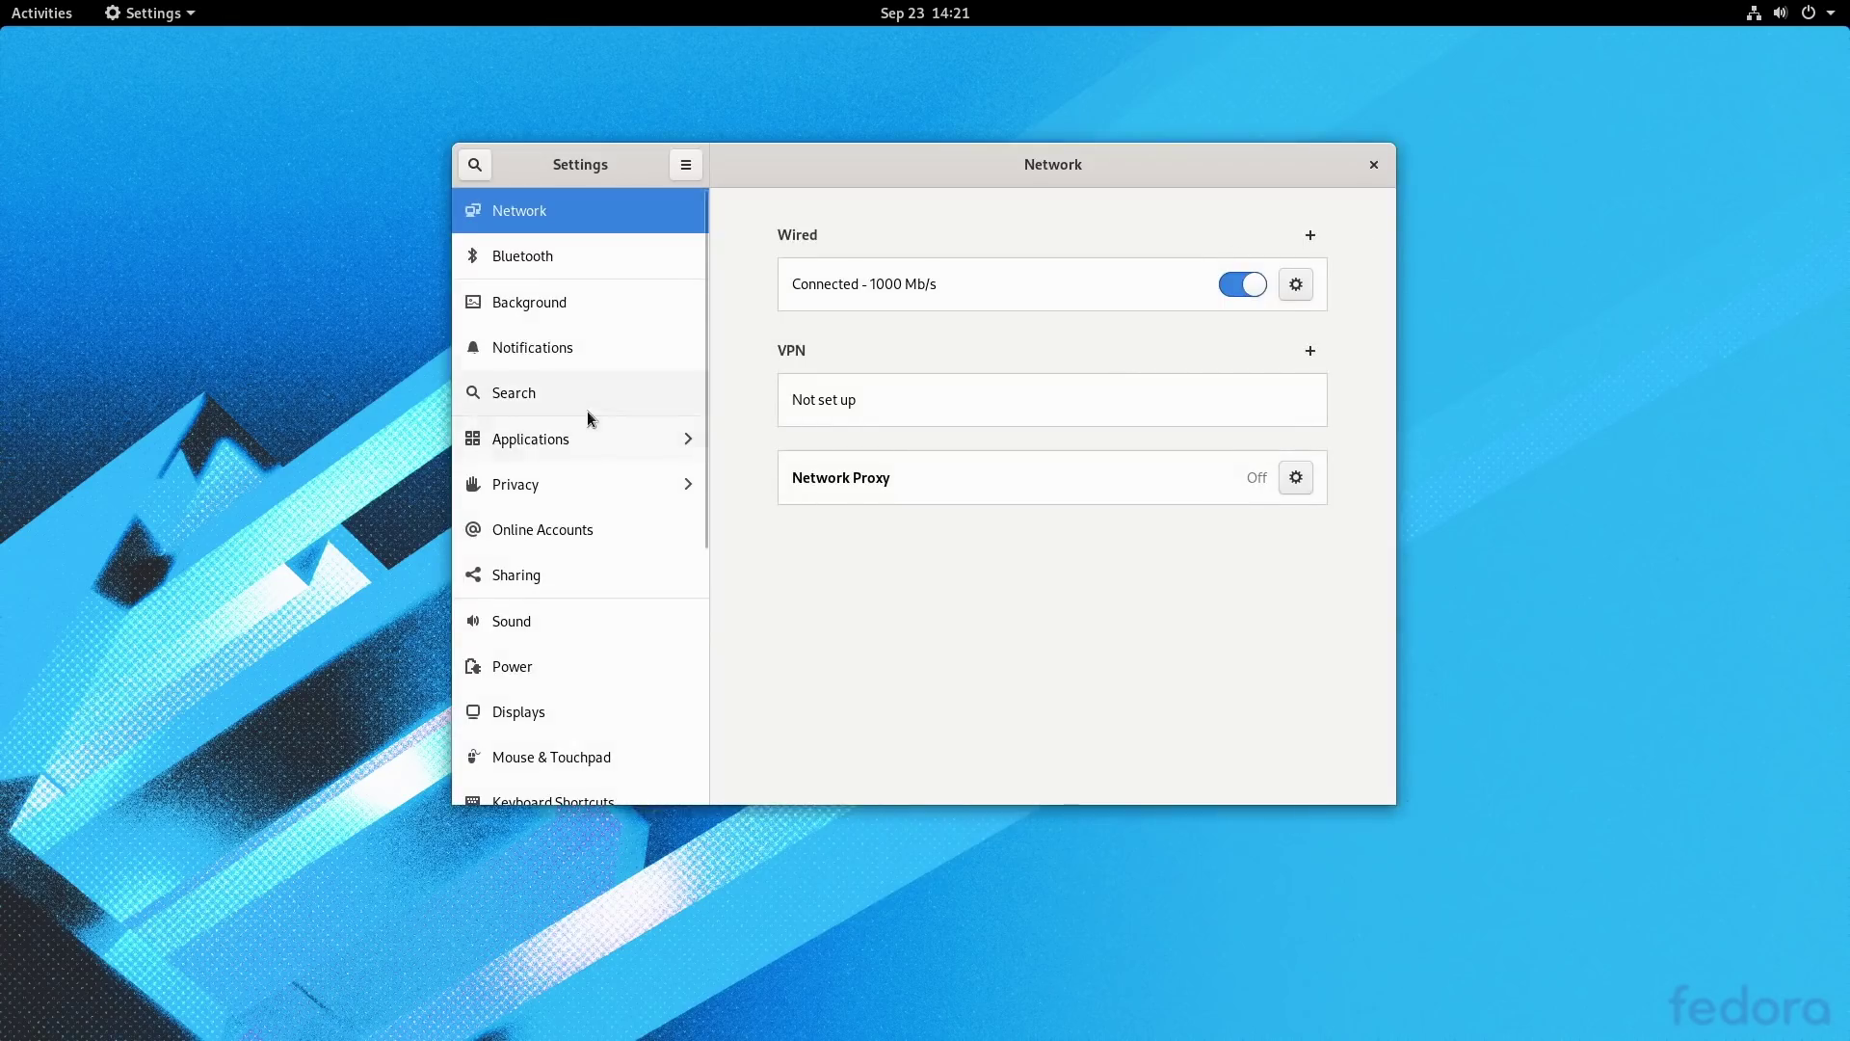
{"action": "scroll", "coordinate": [589, 424], "scroll_direction": "down", "scroll_amount": 8}
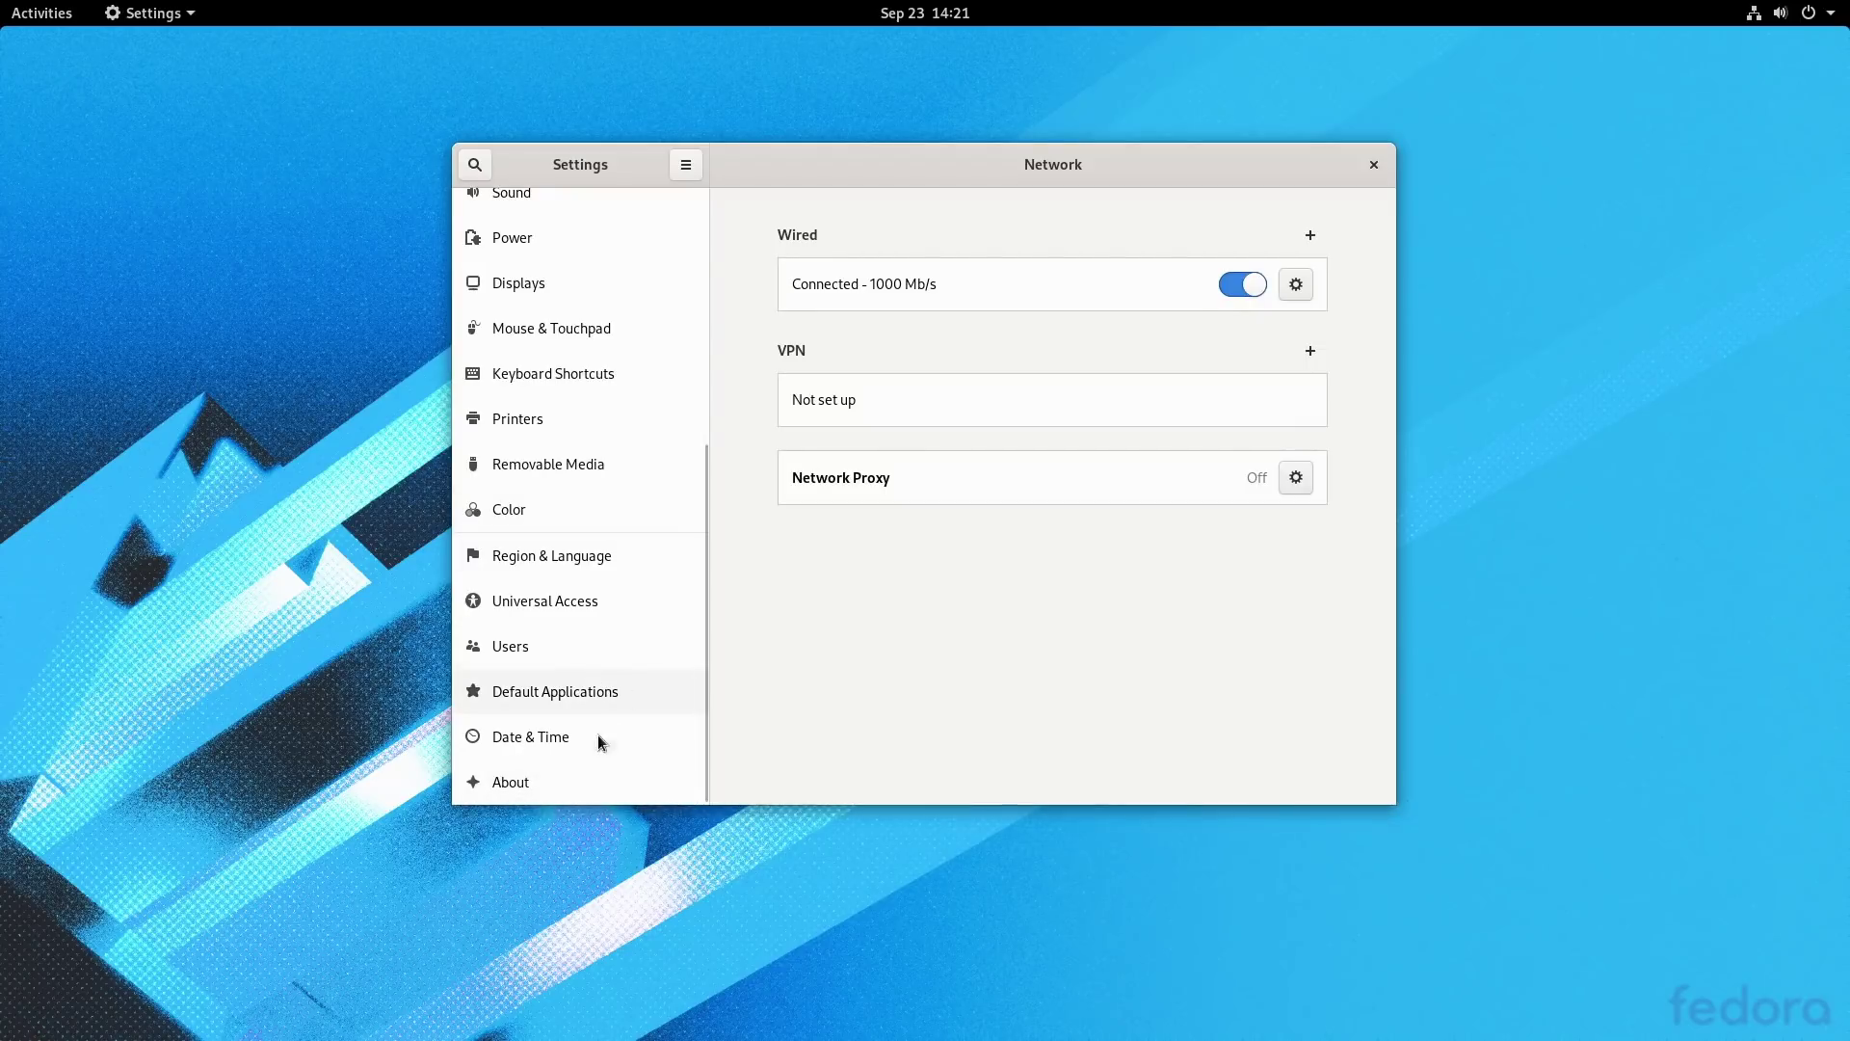
{"action": "left_click", "coordinate": [535, 783]}
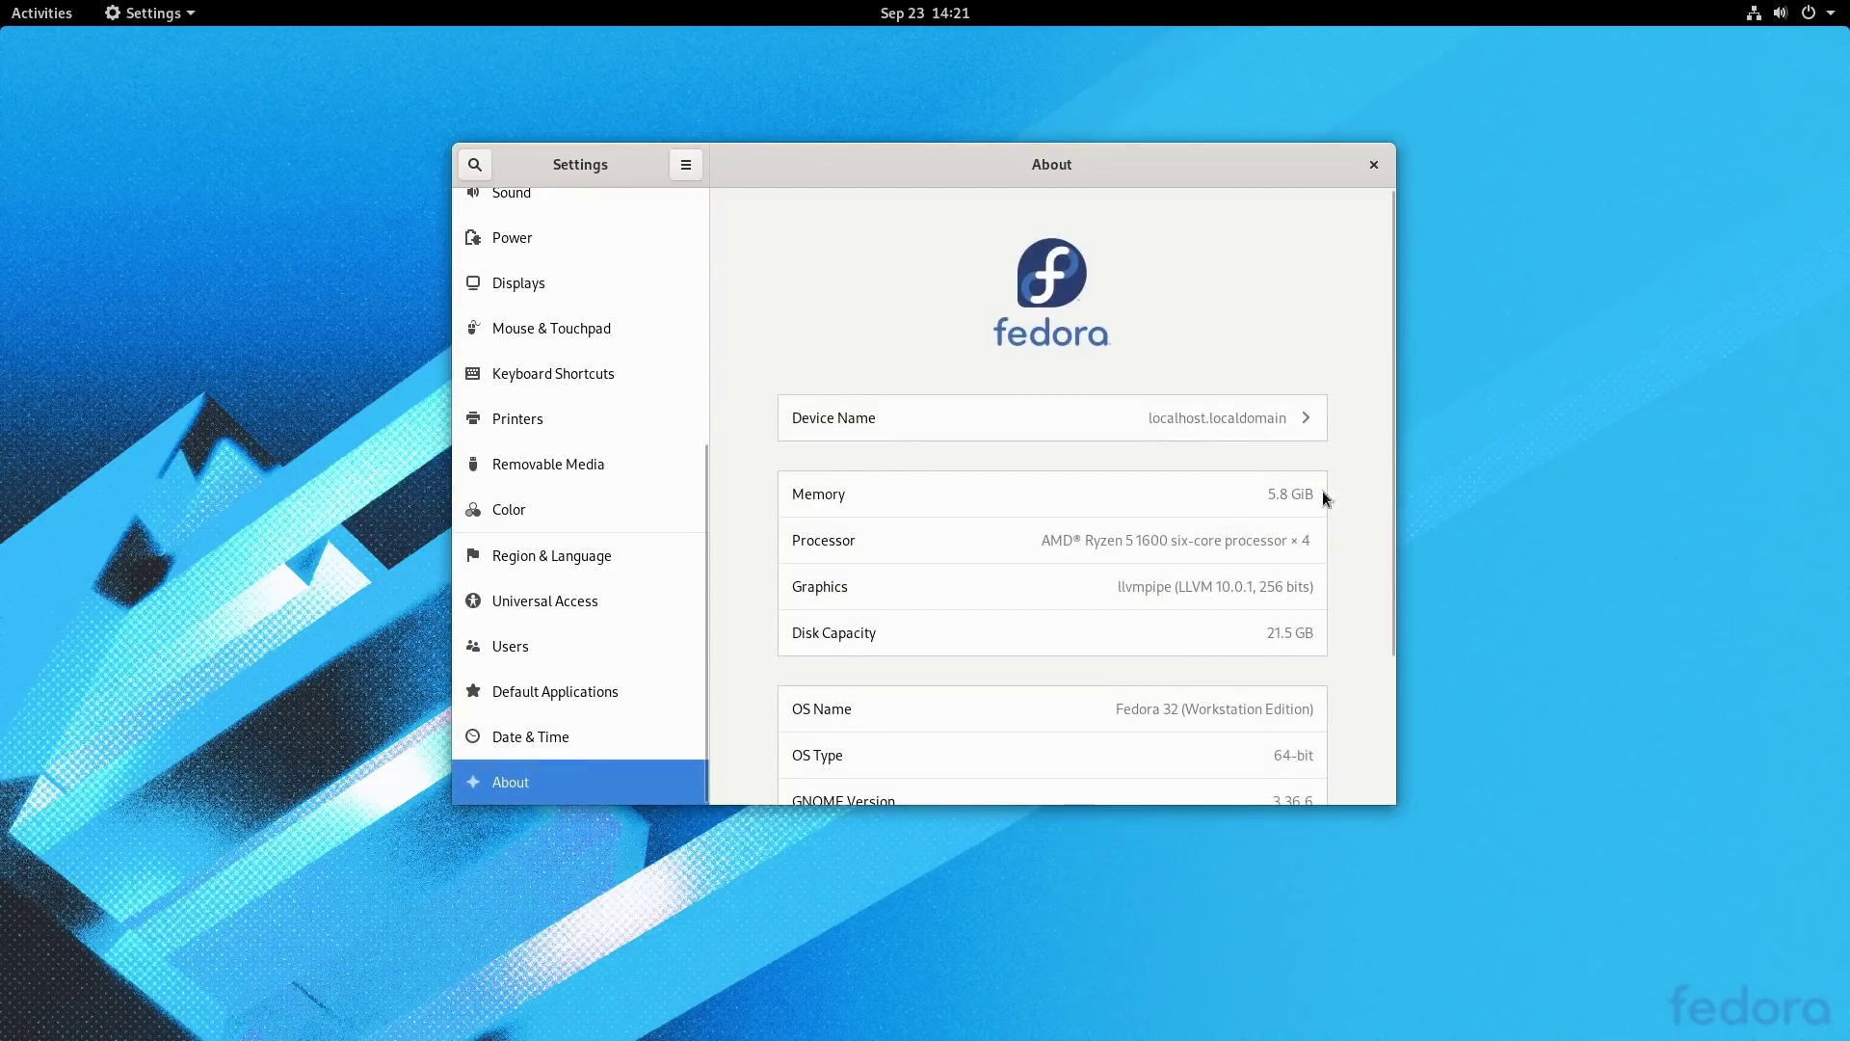
{"action": "scroll", "coordinate": [1247, 540], "scroll_direction": "down", "scroll_amount": 3}
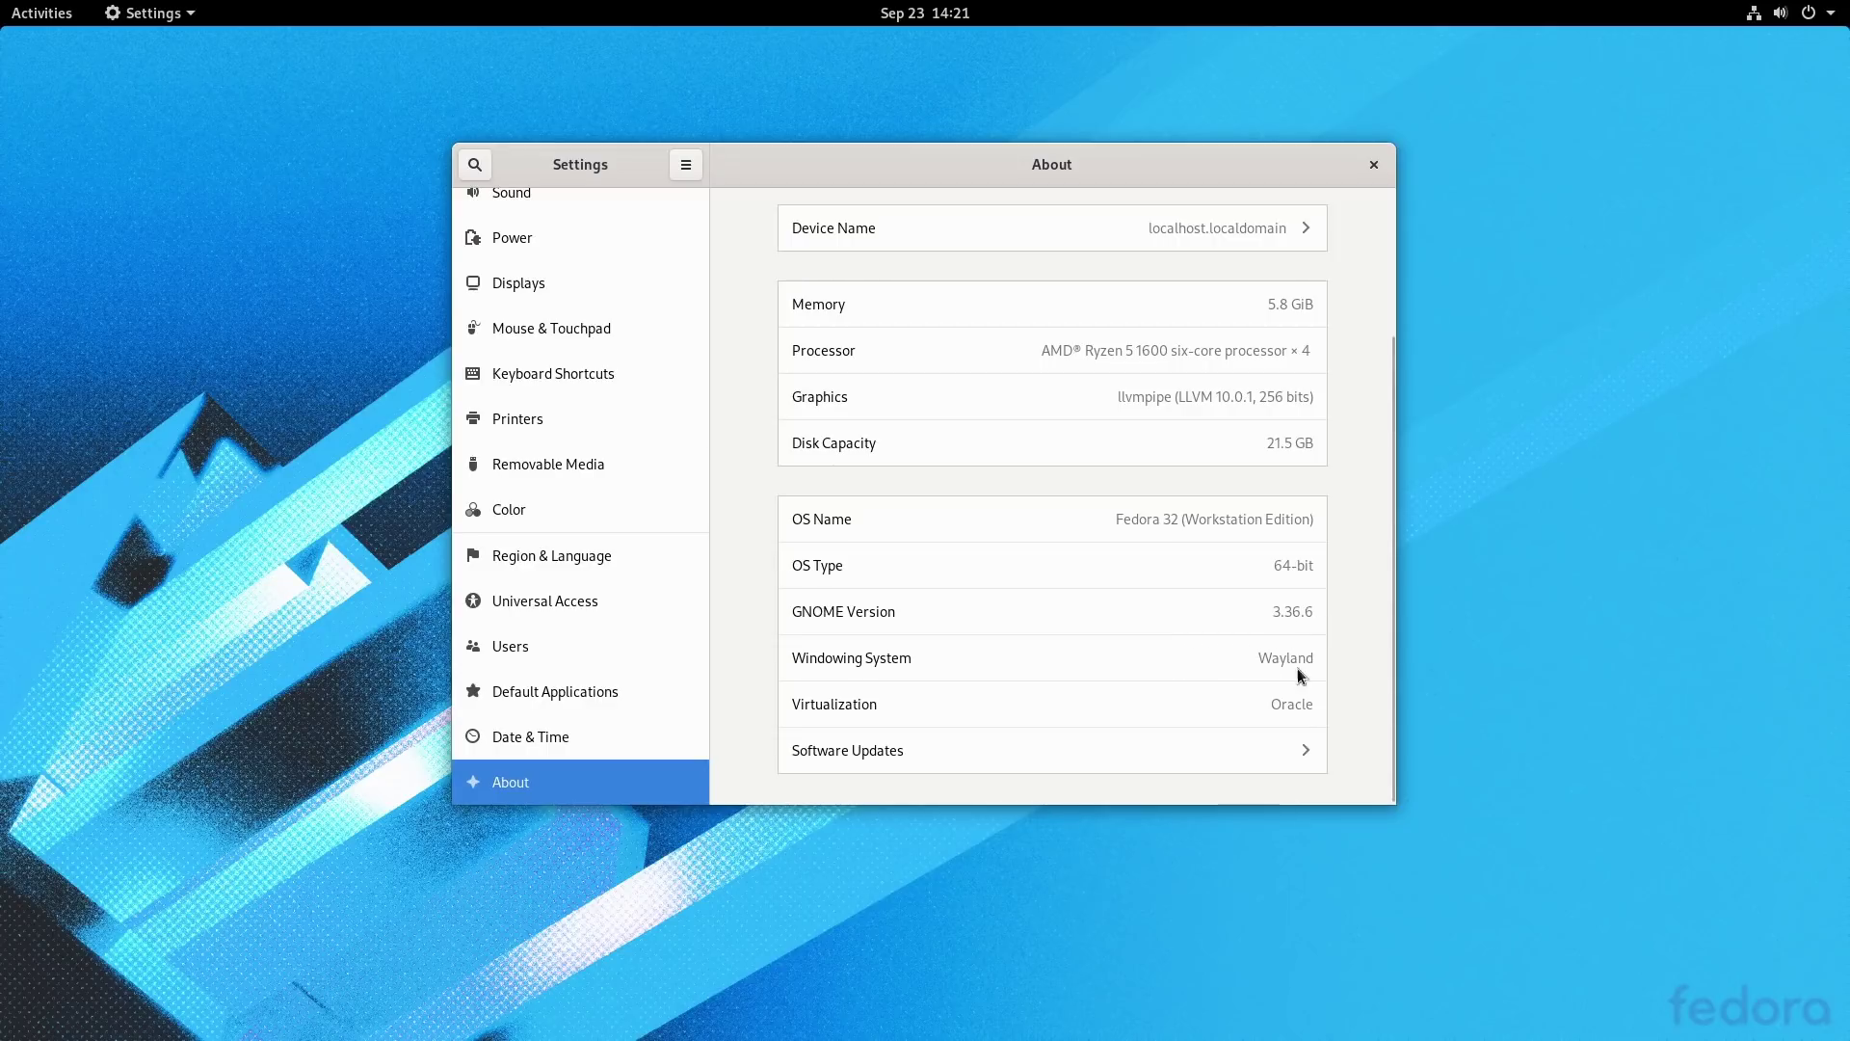
{"action": "left_click", "coordinate": [1373, 166]}
{"action": "left_click", "coordinate": [38, 13]}
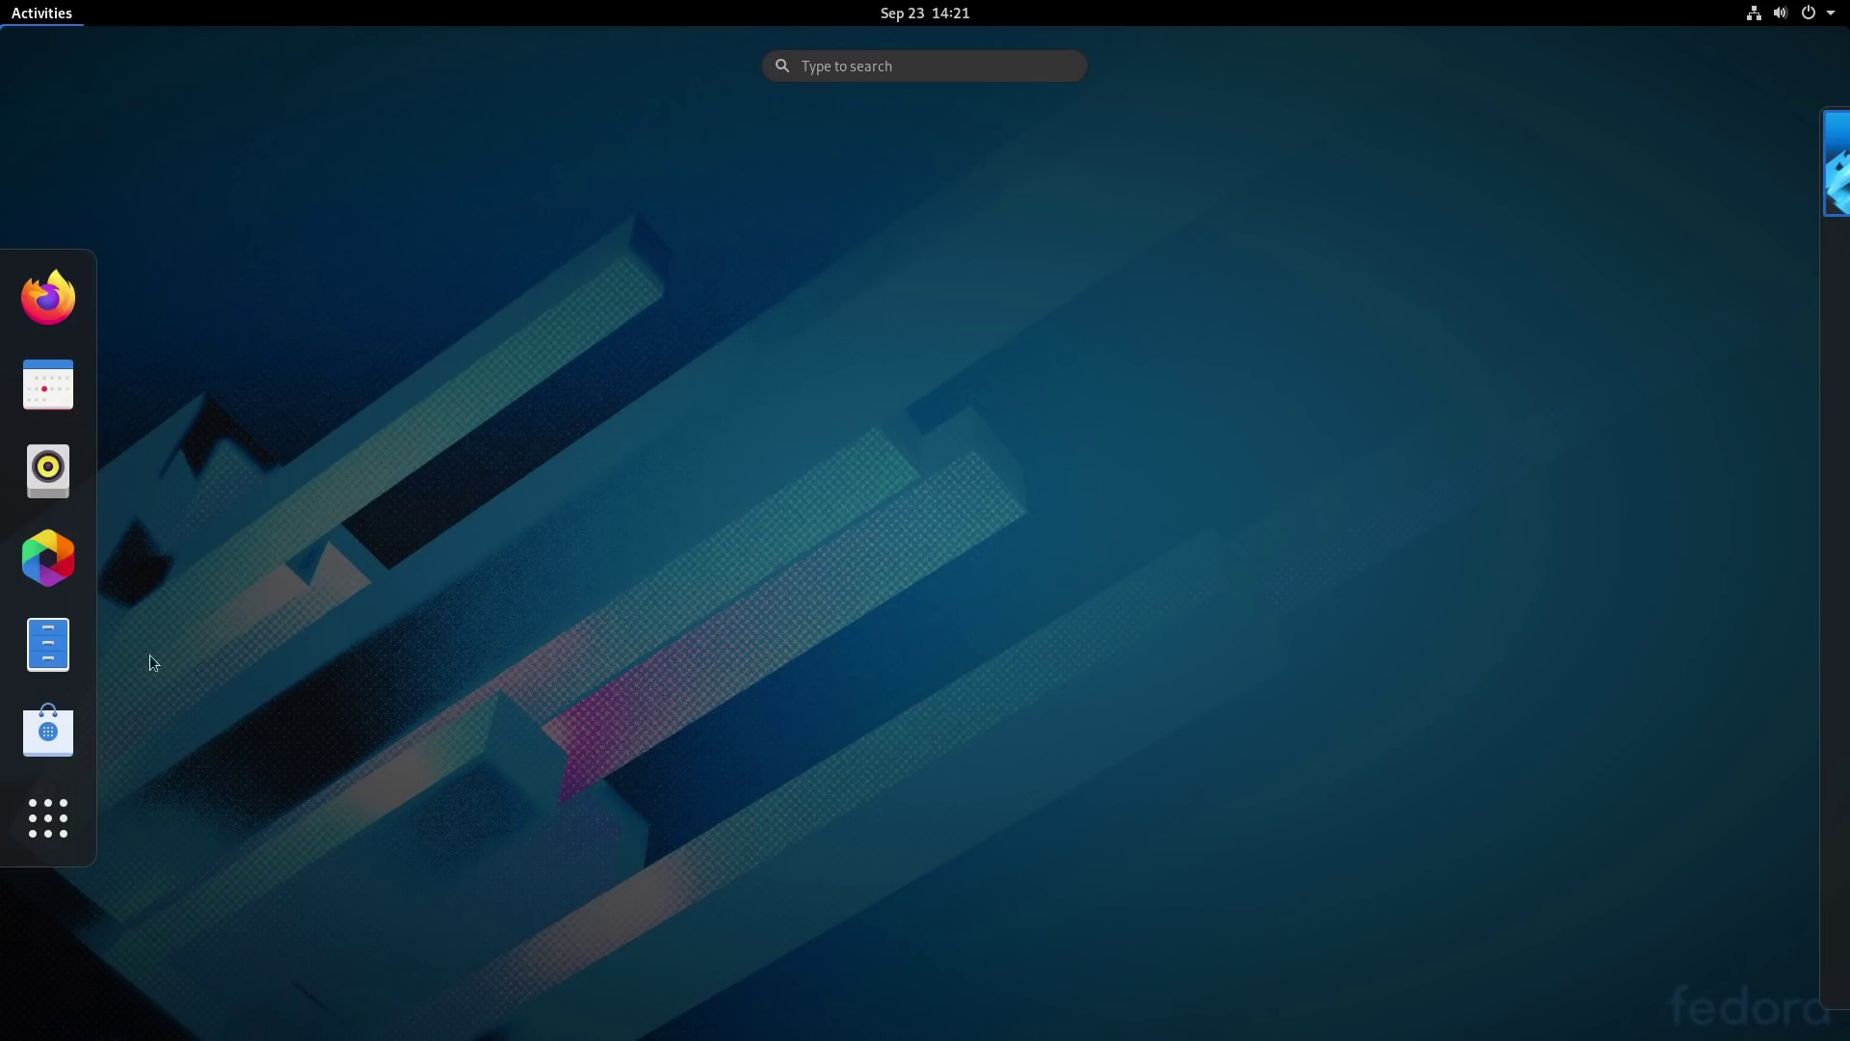
- Launch GNOME Software to view its Explore page, close it, and open the system menu
{"action": "left_click", "coordinate": [48, 731]}
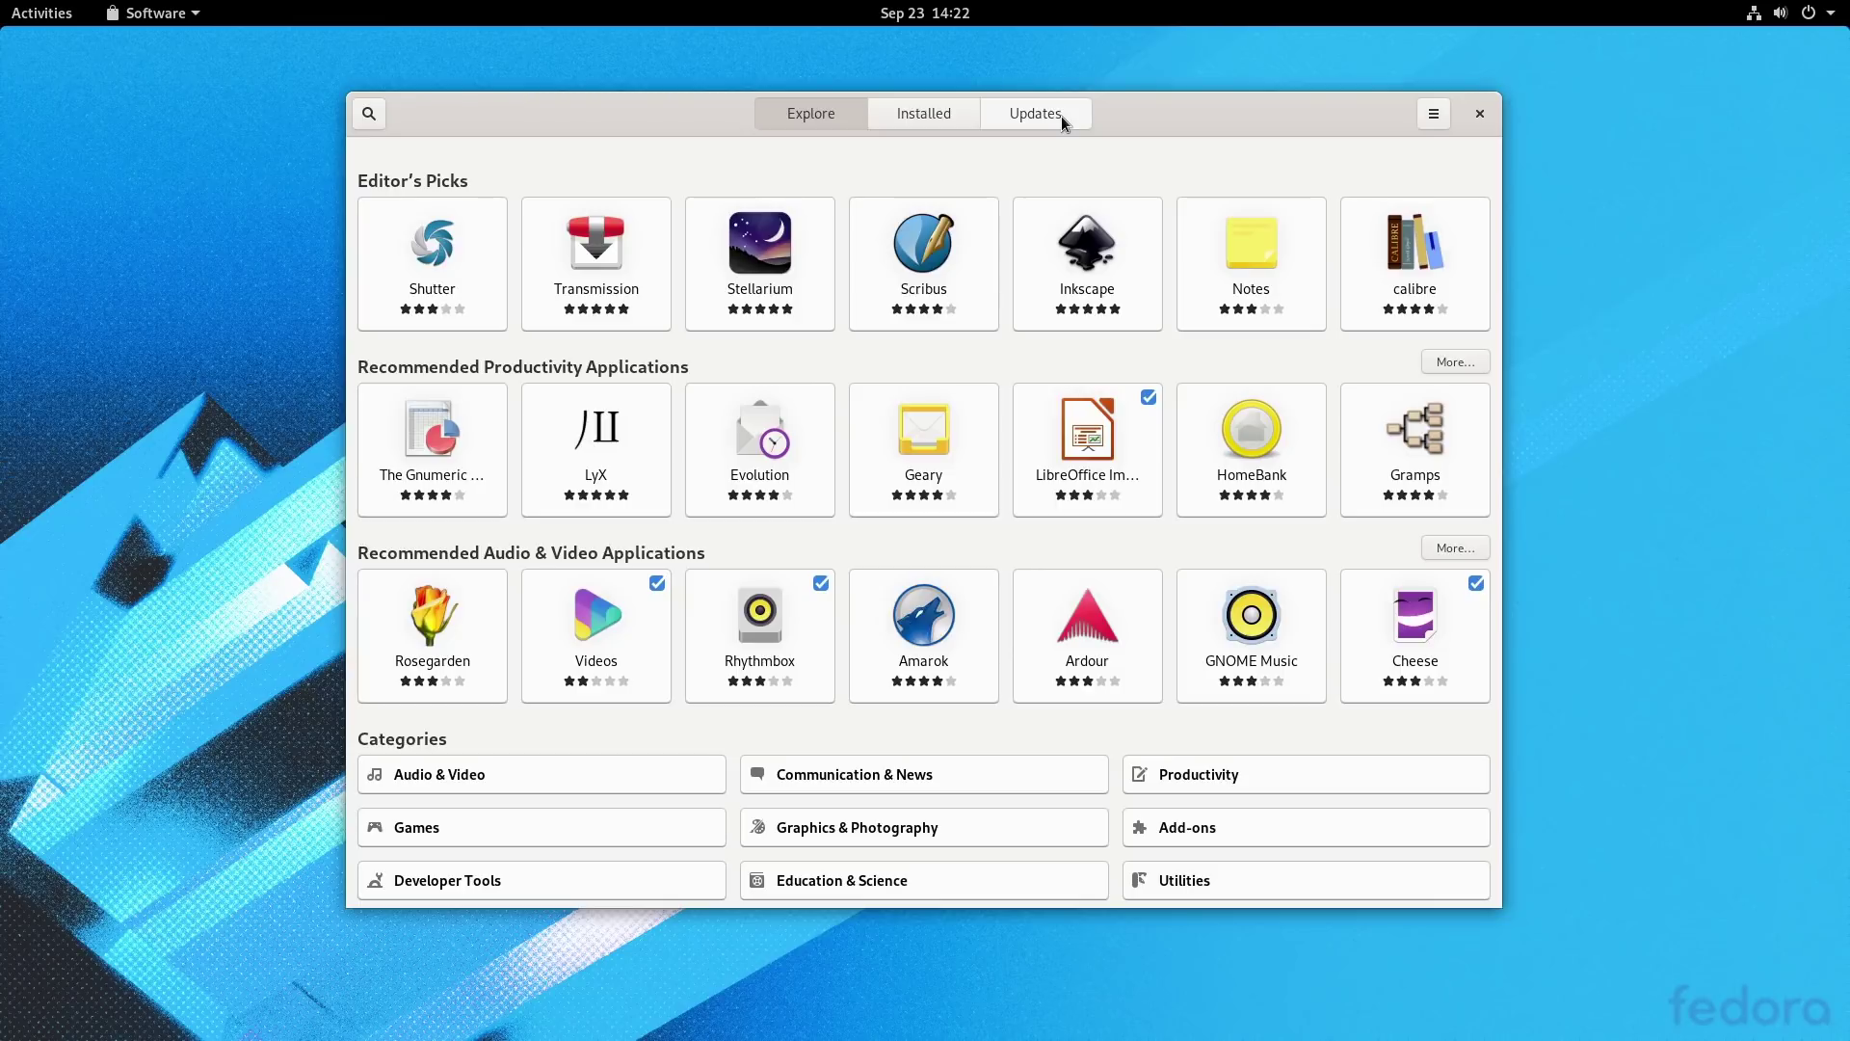
{"action": "left_click", "coordinate": [1481, 118]}
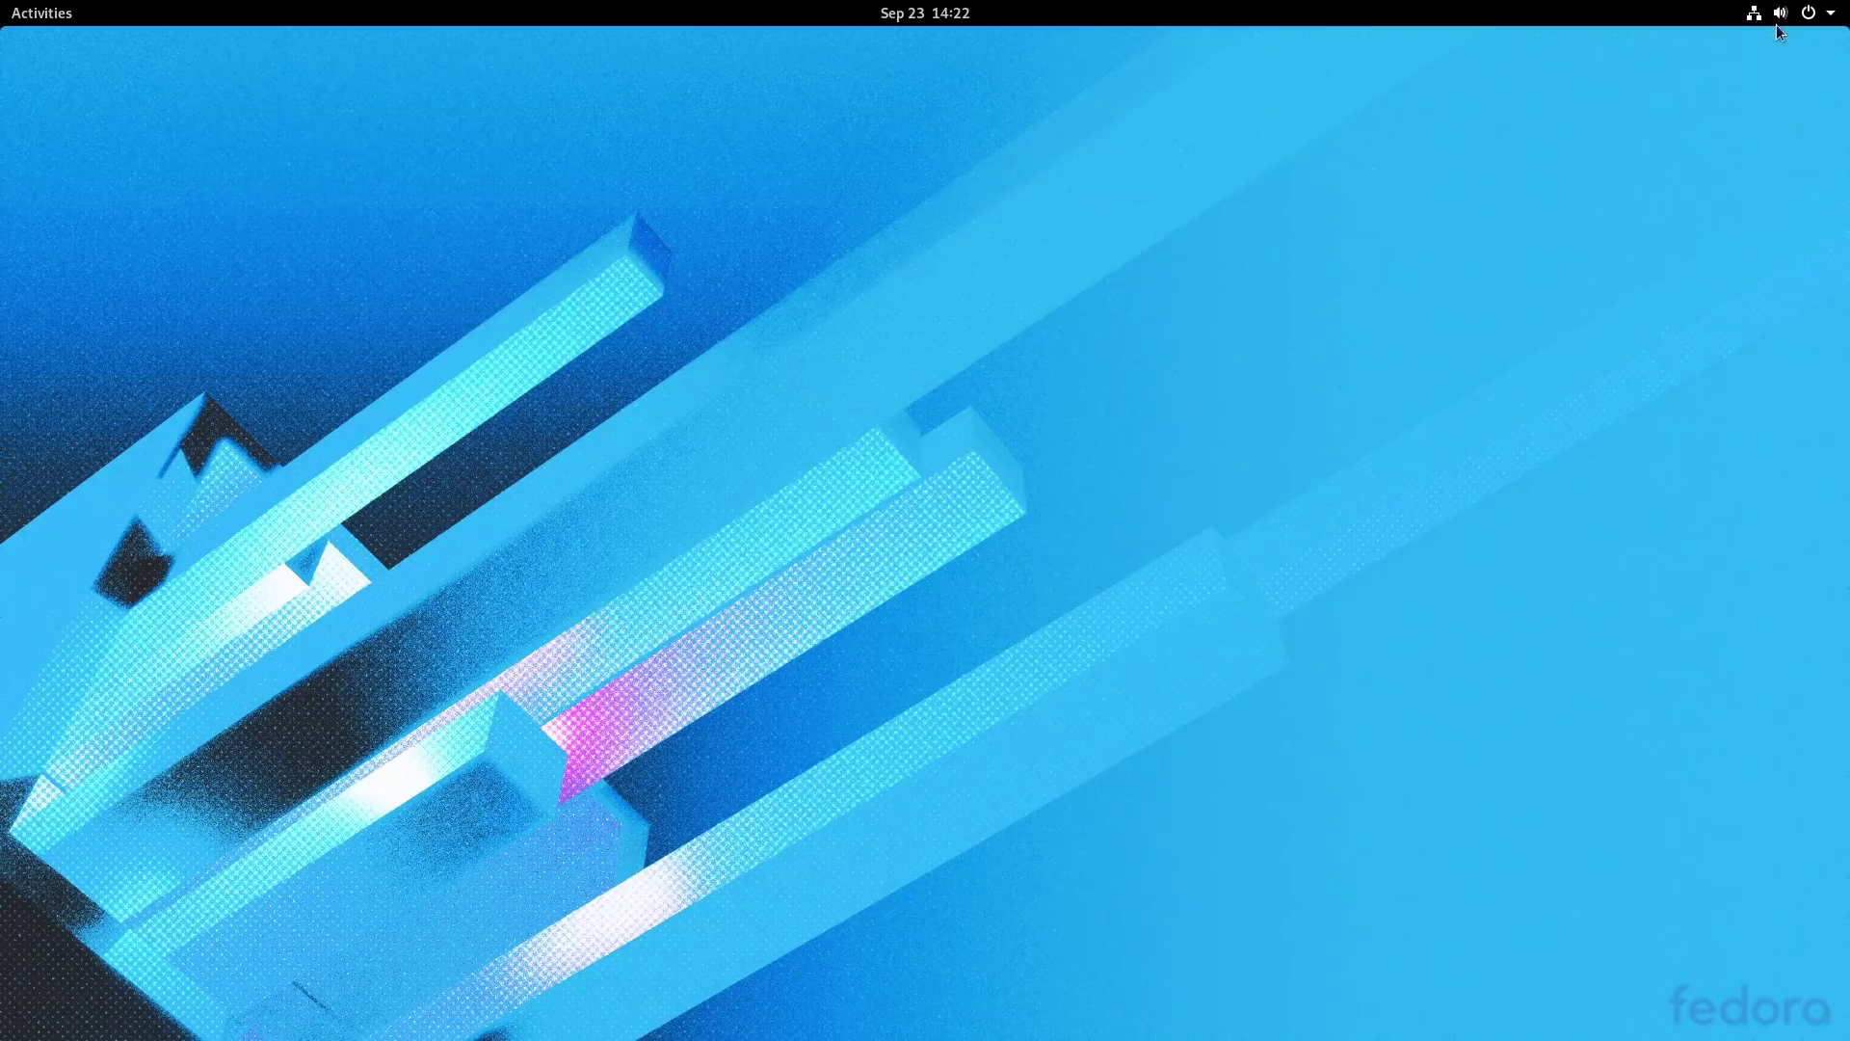
{"action": "left_click", "coordinate": [1821, 13]}
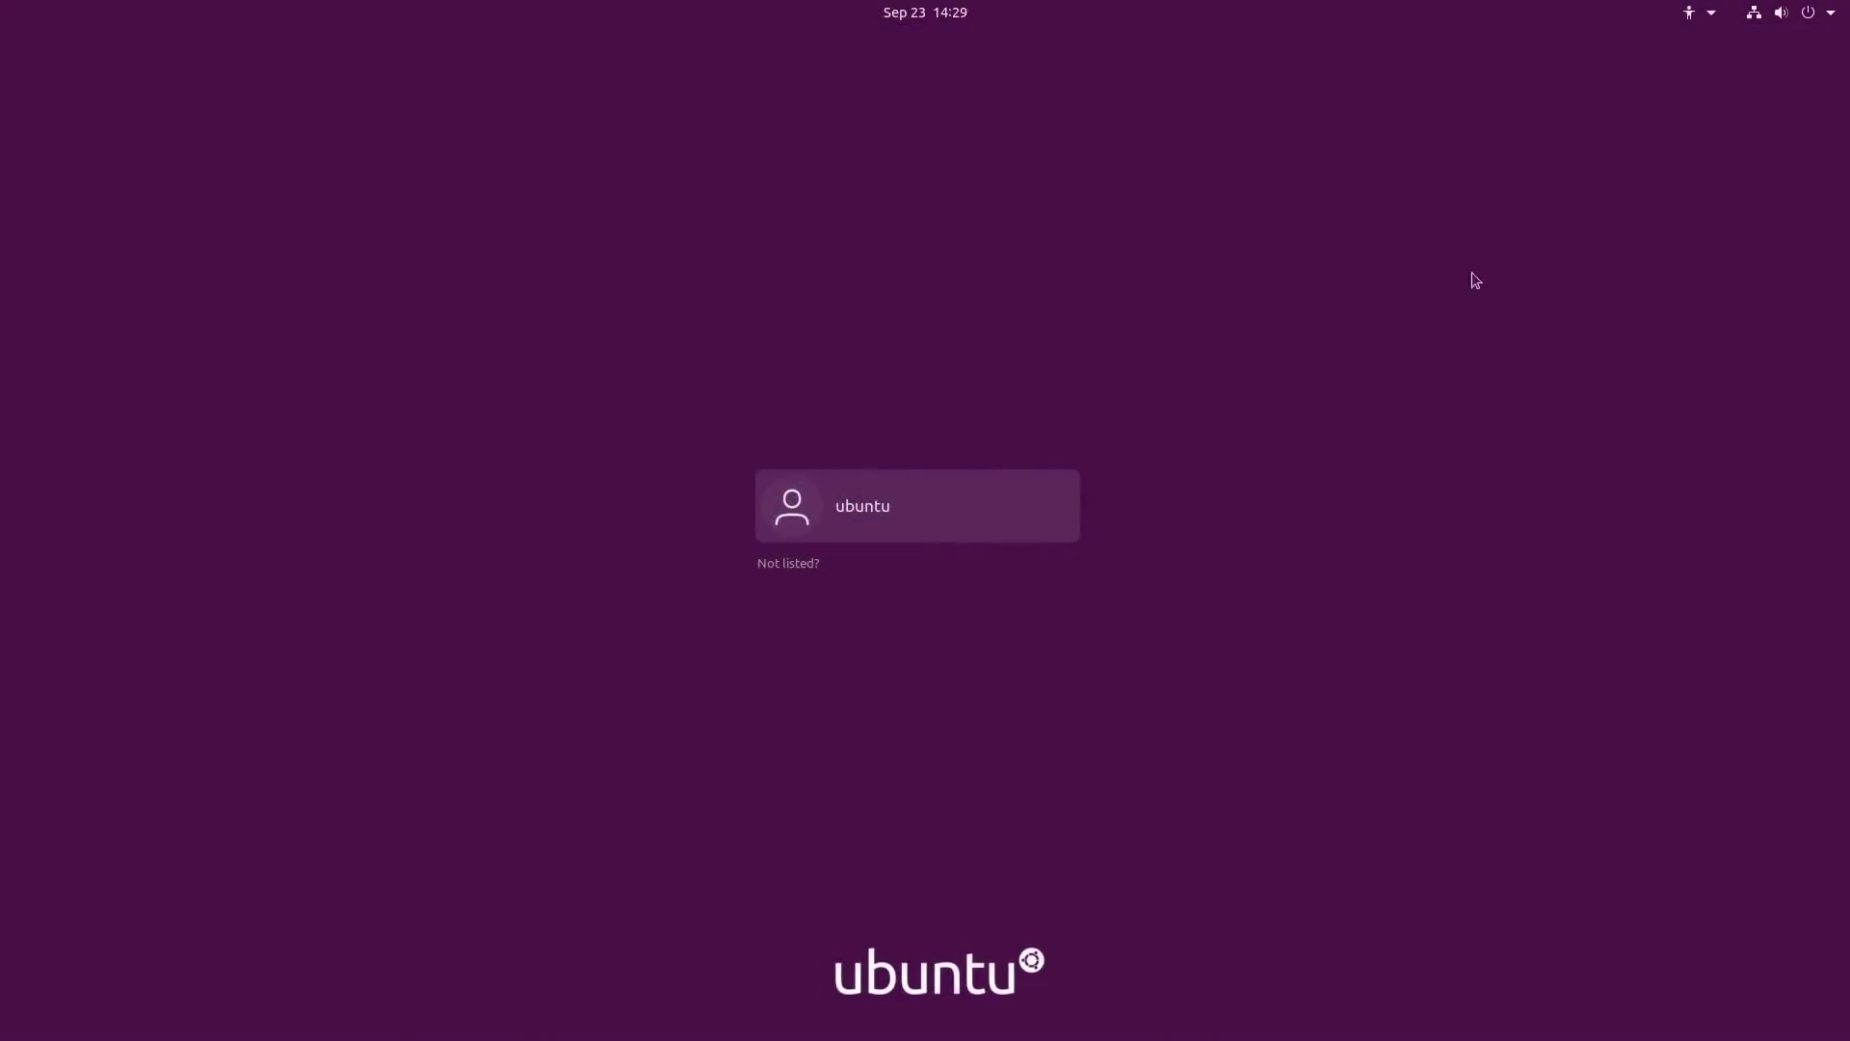
- Sign in to the listed Ubuntu user account by entering its password
{"action": "left_click", "coordinate": [916, 517]}
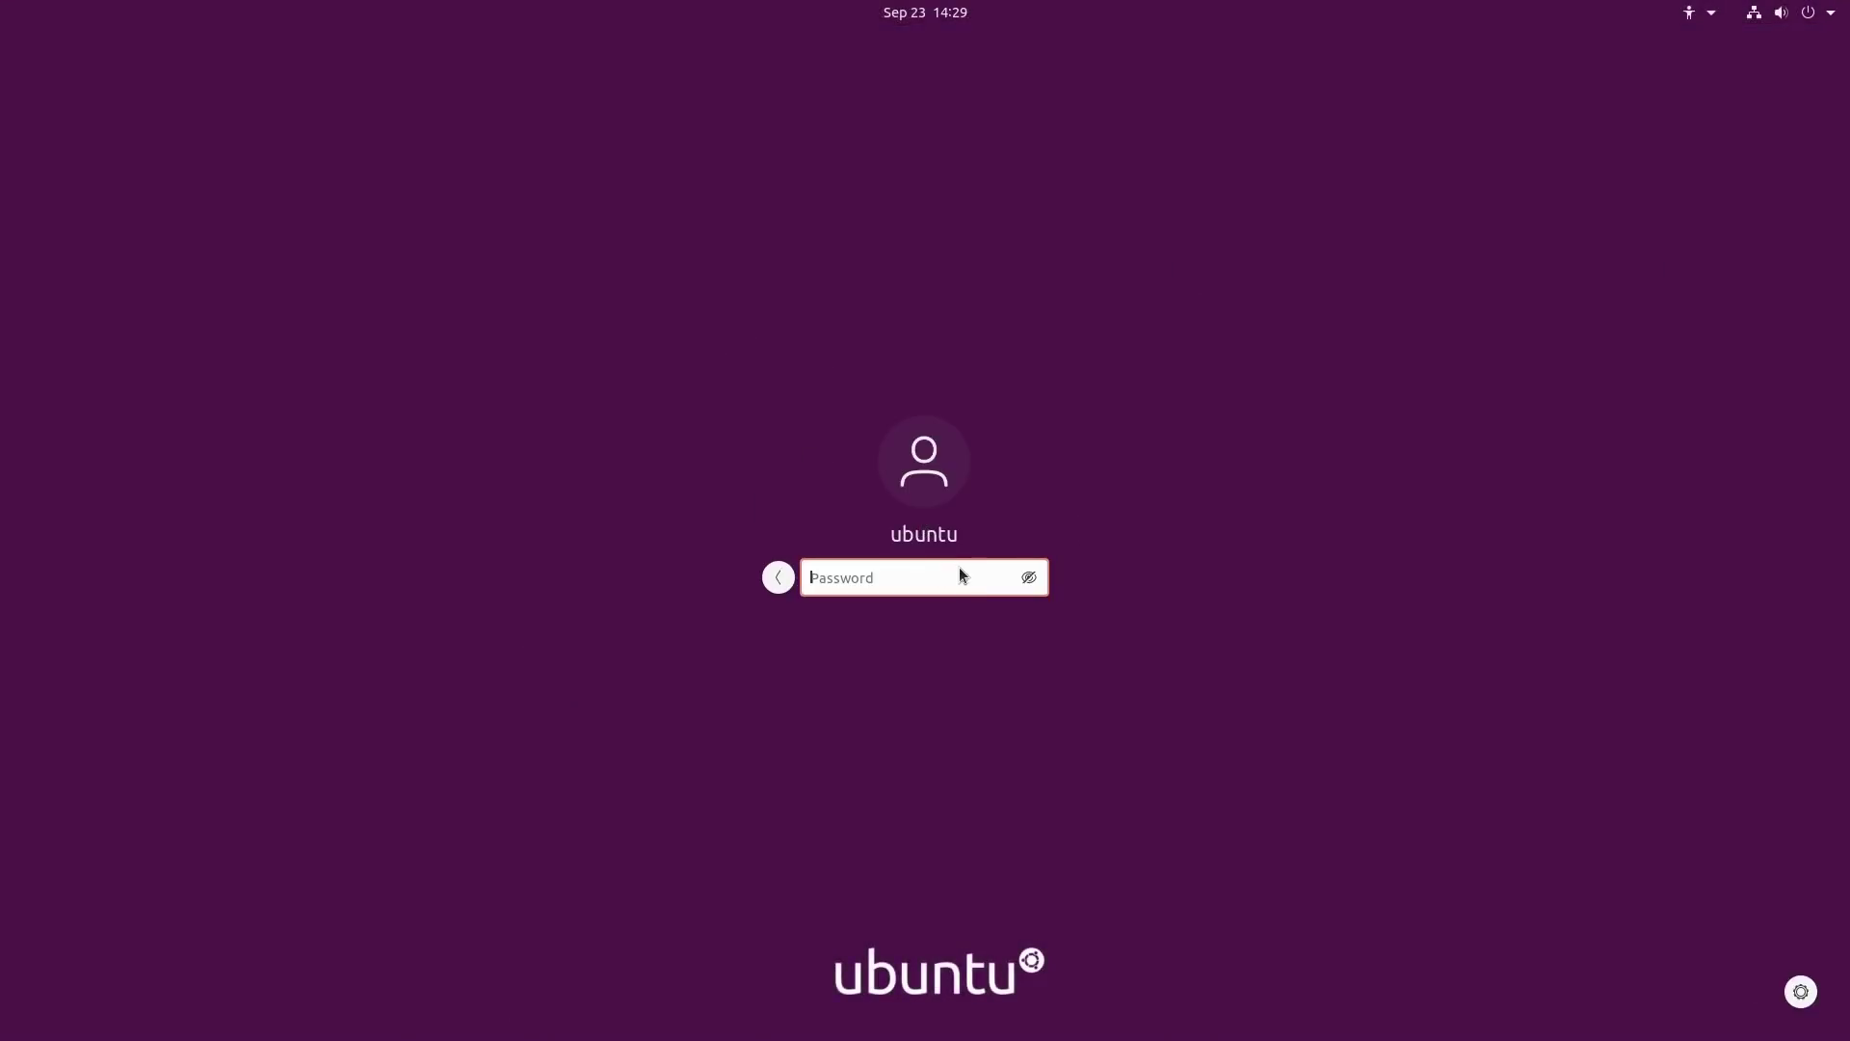
{"action": "type", "text": "•••"}
{"action": "key", "text": "Return"}
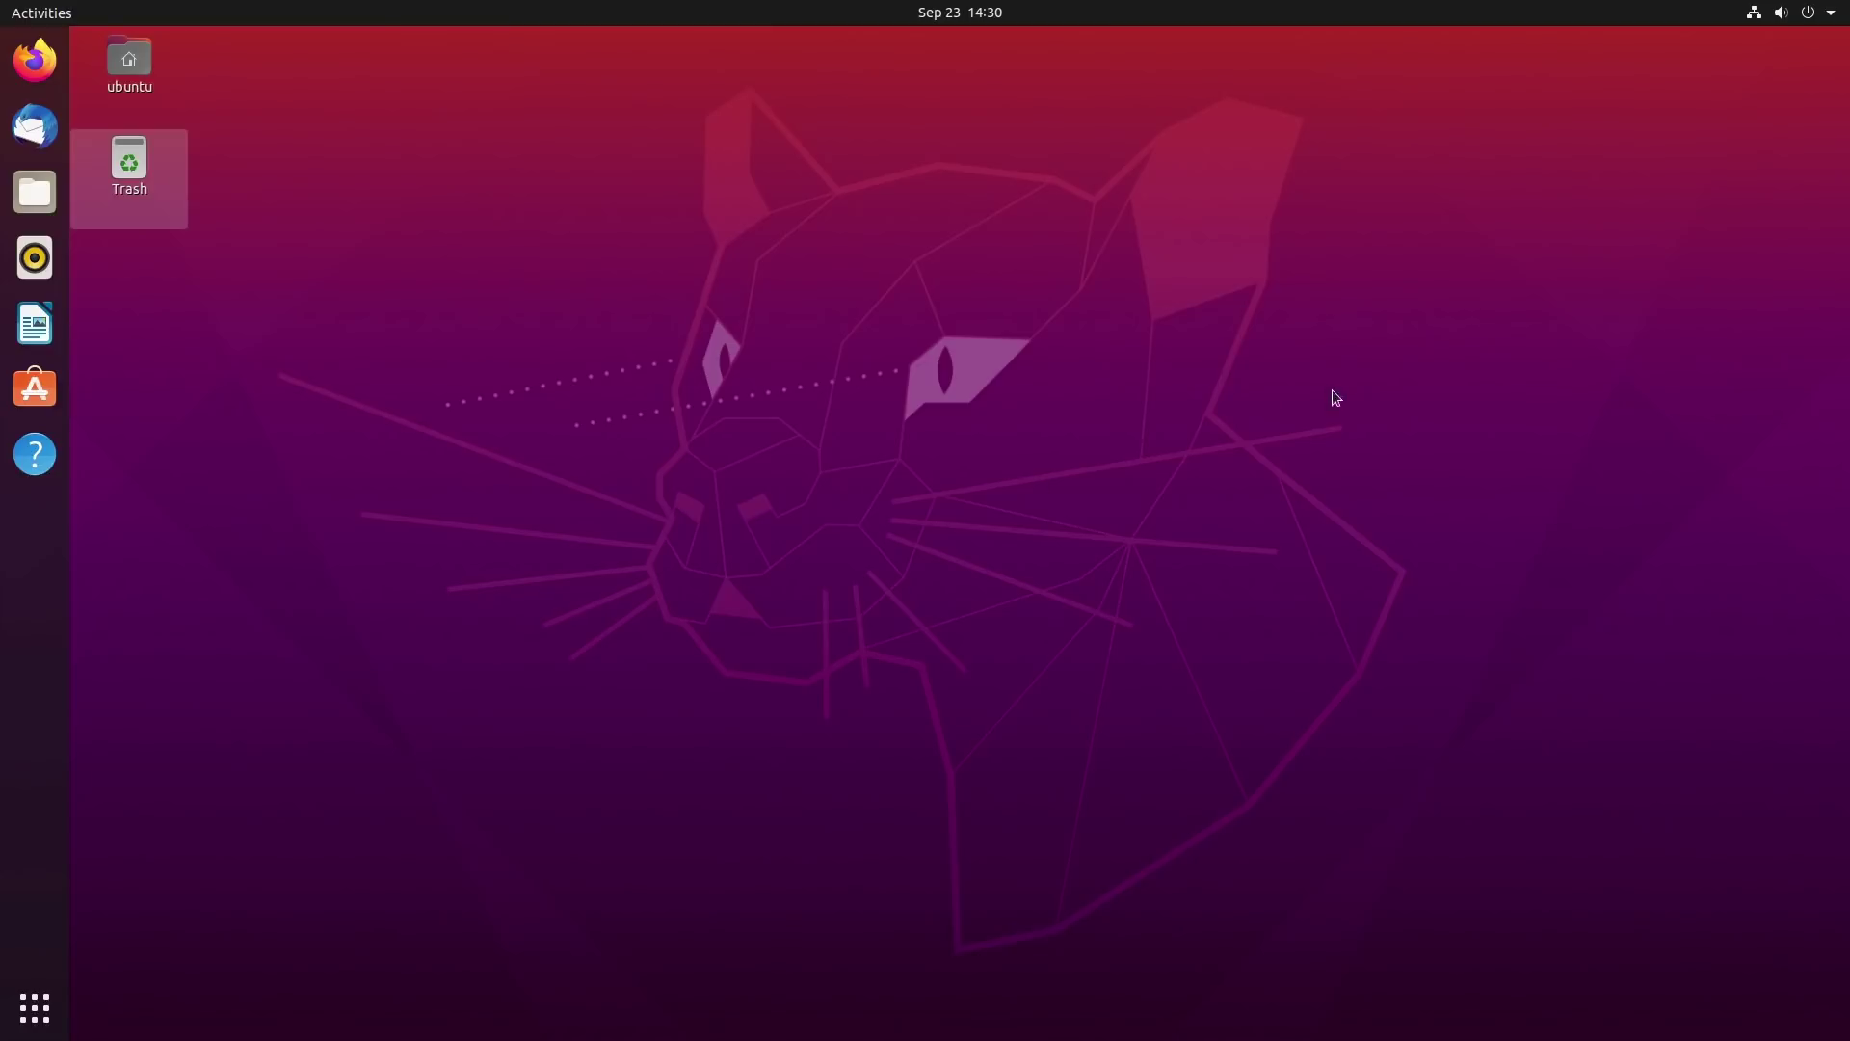
- Open Terminal, confirm htop isn't installed, and run 'sudo apt update'
{"action": "left_click", "coordinate": [54, 1011]}
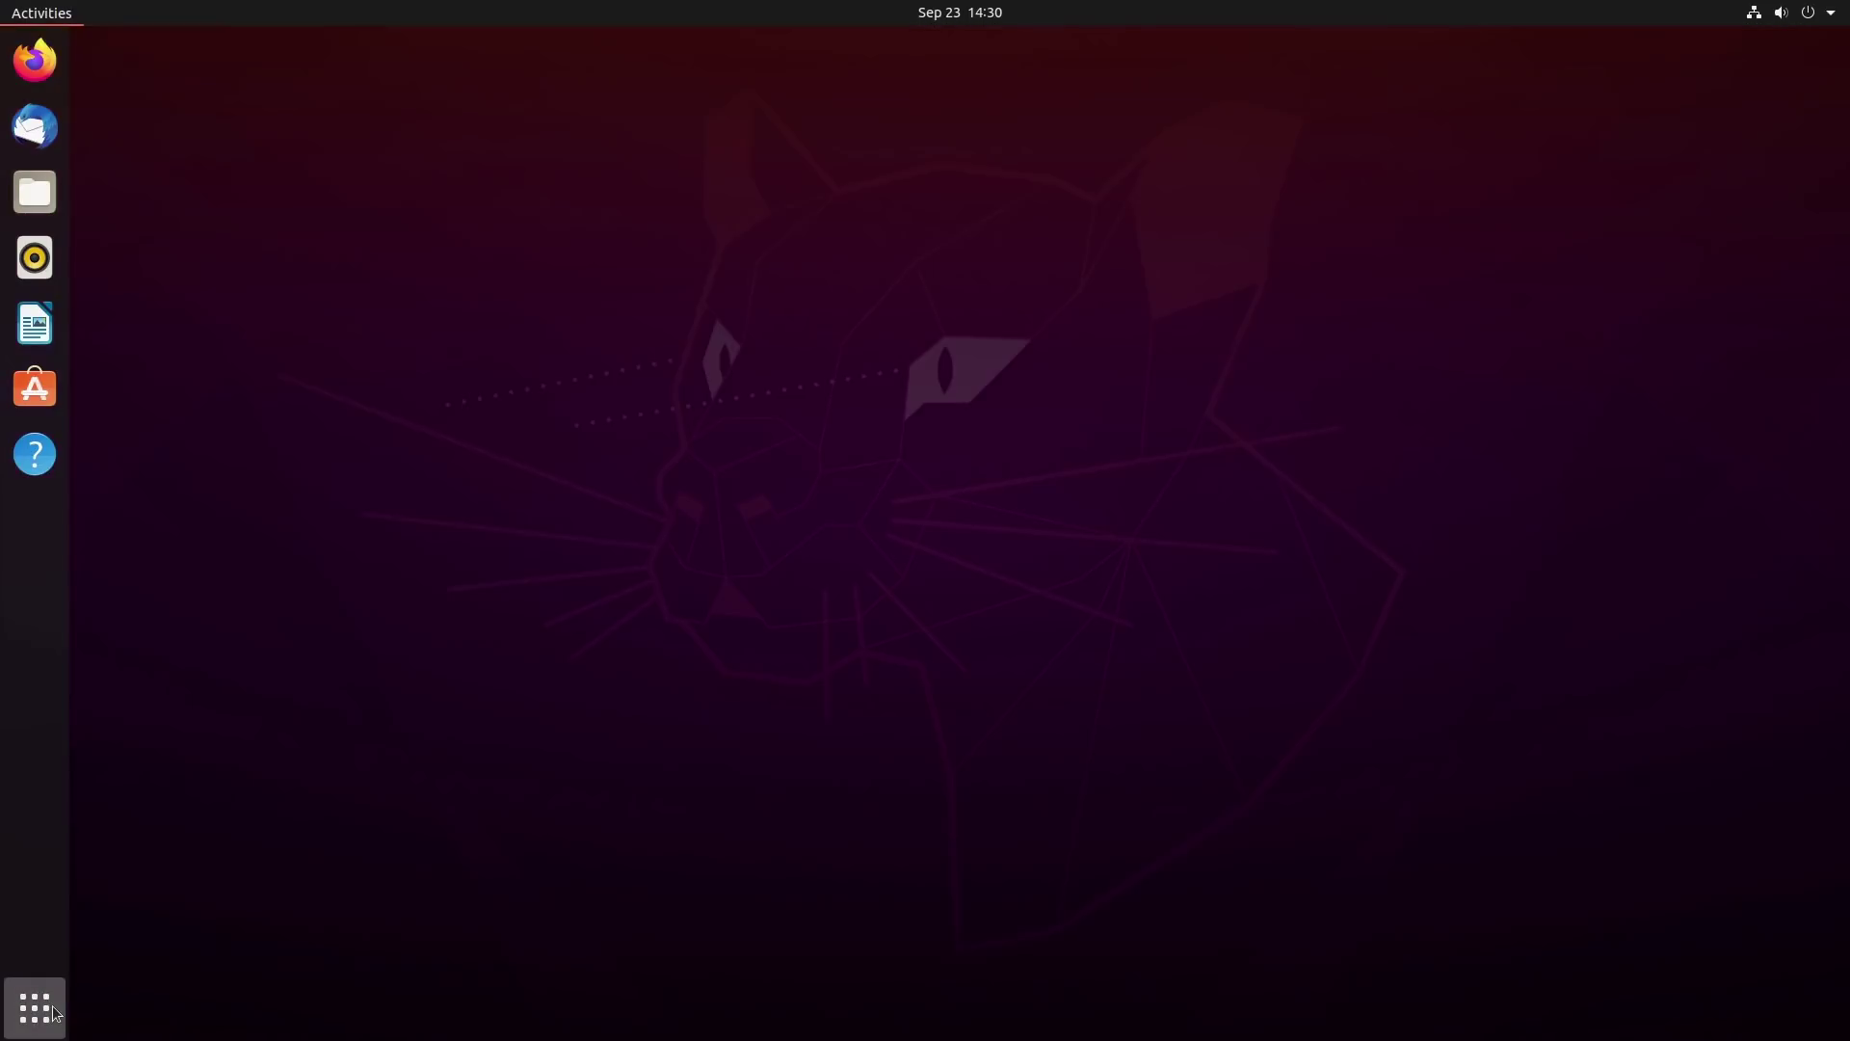
{"action": "type", "text": "ter"}
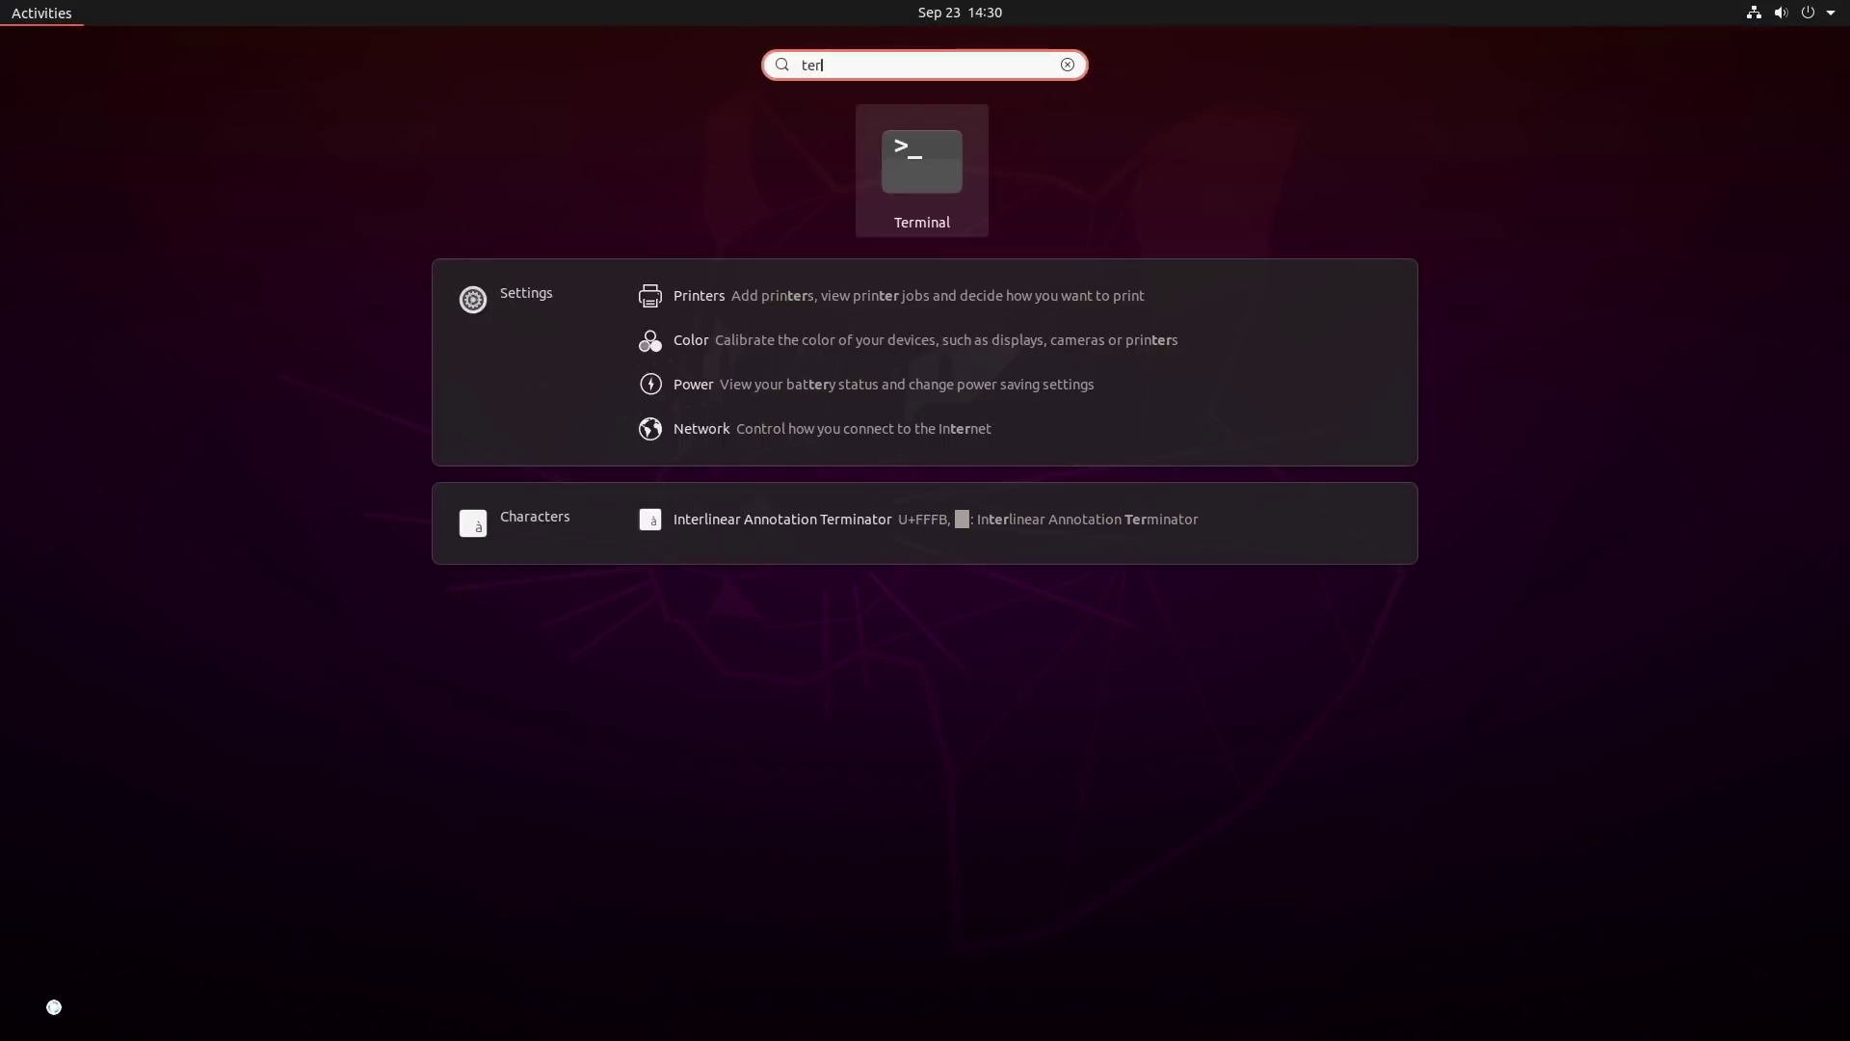
{"action": "key", "text": "Return"}
{"action": "type", "text": "htop"}
{"action": "key", "text": "Return"}
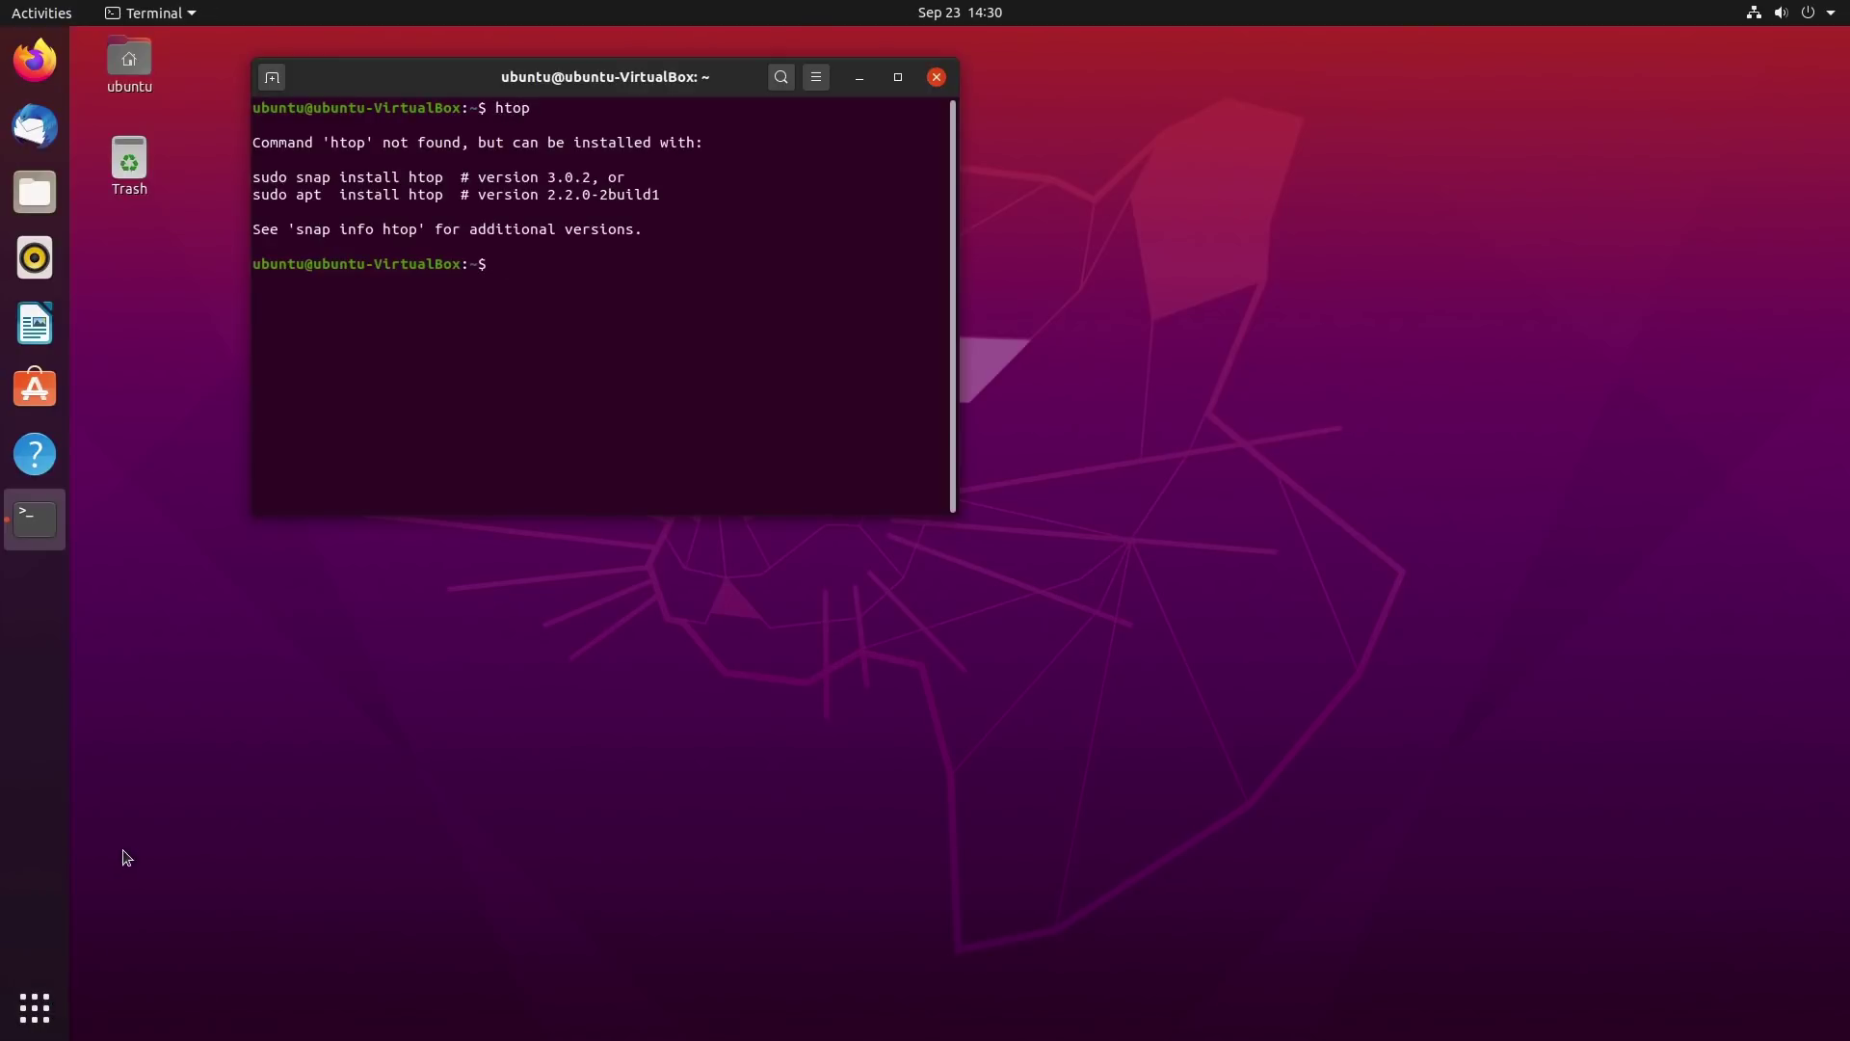
{"action": "type", "text": "sudo apt update"}
{"action": "key", "text": "Return"}
{"action": "key", "text": "Return"}
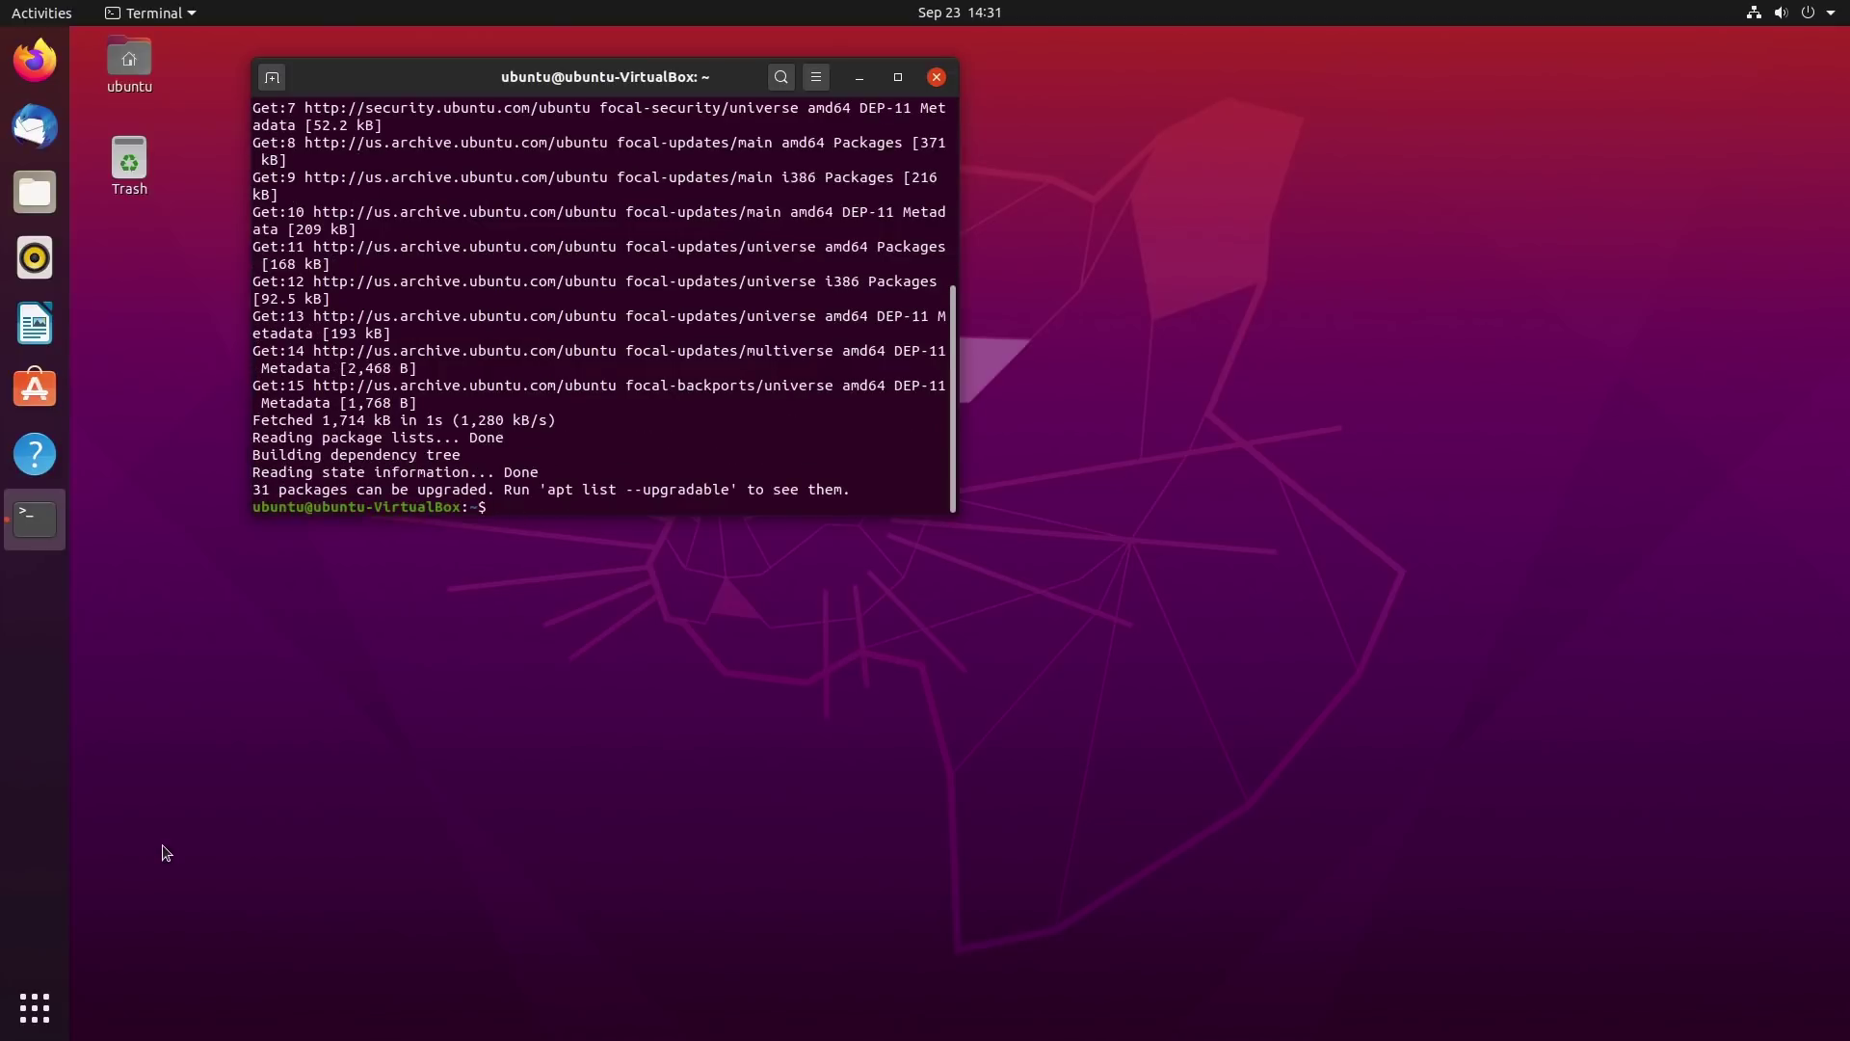
- Turn the recalled update command into an apt install command for htop and run it
{"action": "key", "text": "Up"}
{"action": "key", "text": "BackSpace"}
{"action": "key", "text": "BackSpace"}
{"action": "key", "text": "BackSpace"}
{"action": "key", "text": "BackSpace"}
{"action": "key", "text": "BackSpace"}
{"action": "key", "text": "BackSpace"}
{"action": "type", "text": "install"}
{"action": "key", "text": "Return"}
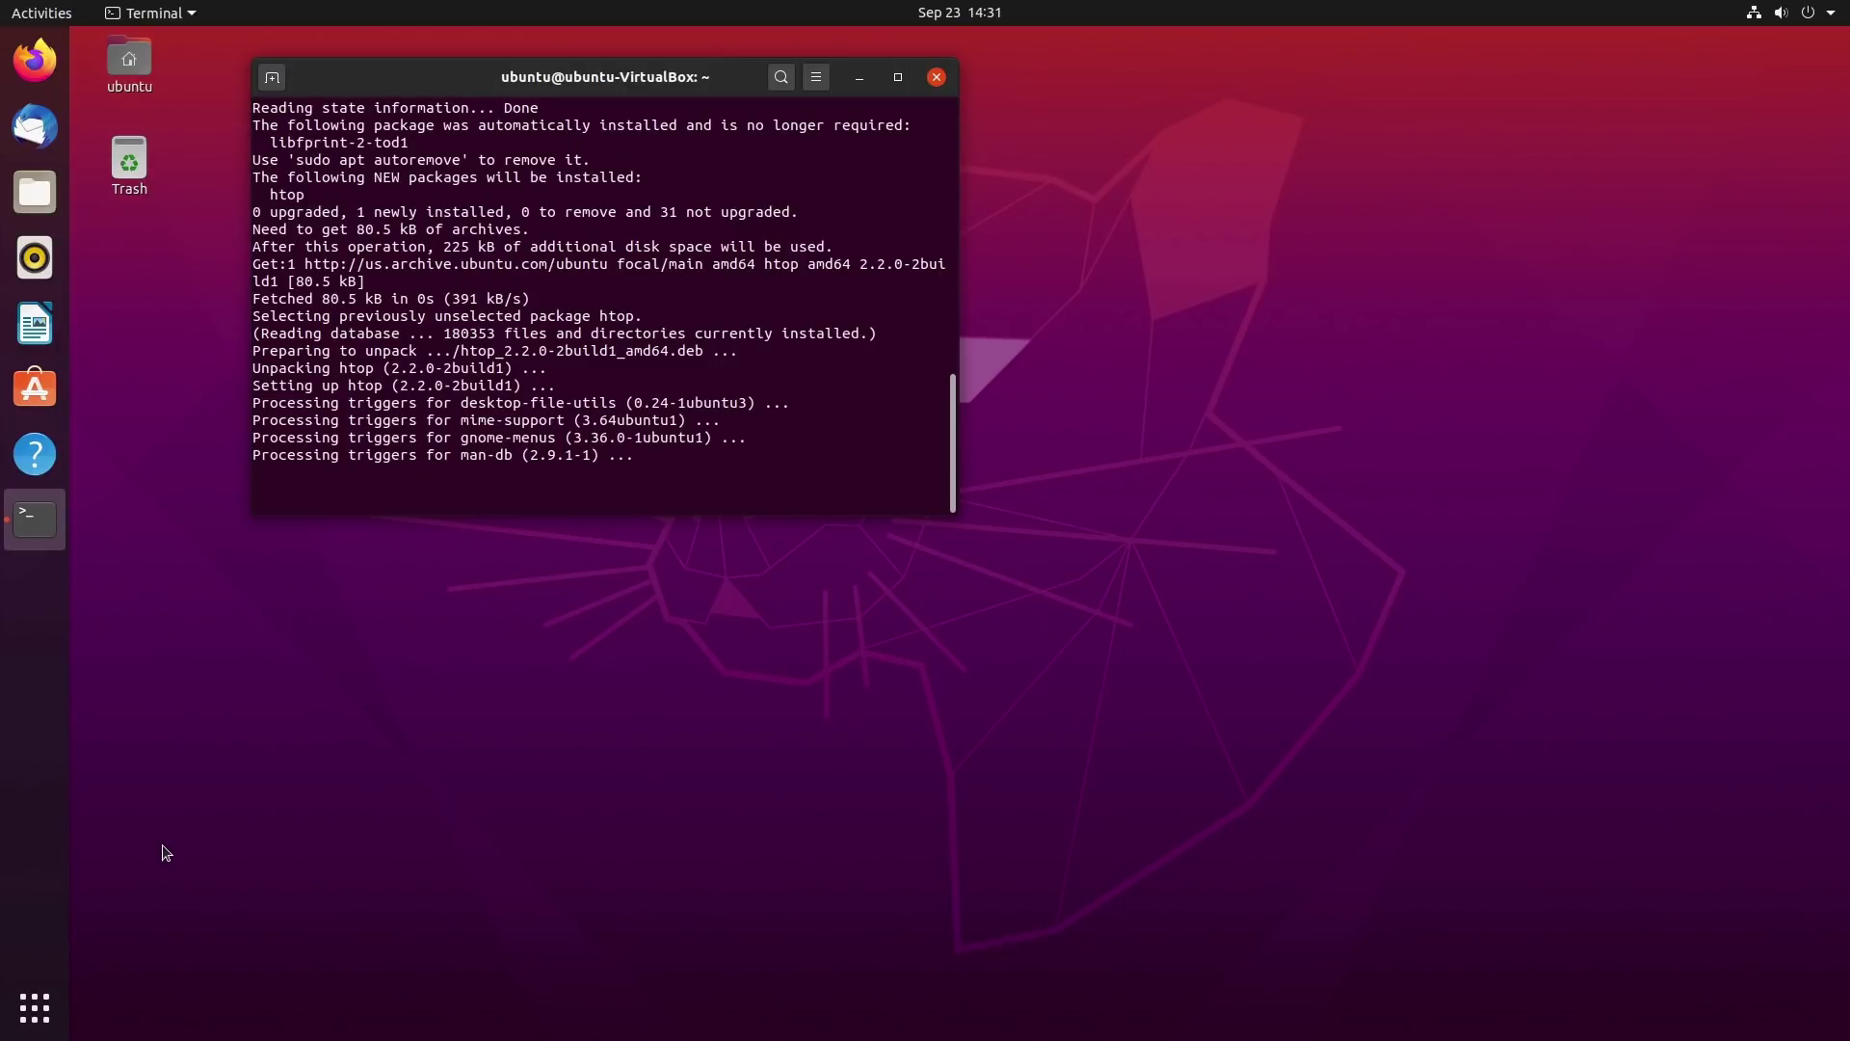
- Run htop to view live processes, suspend it with Ctrl+Z, and exit the terminal
{"action": "type", "text": "htop"}
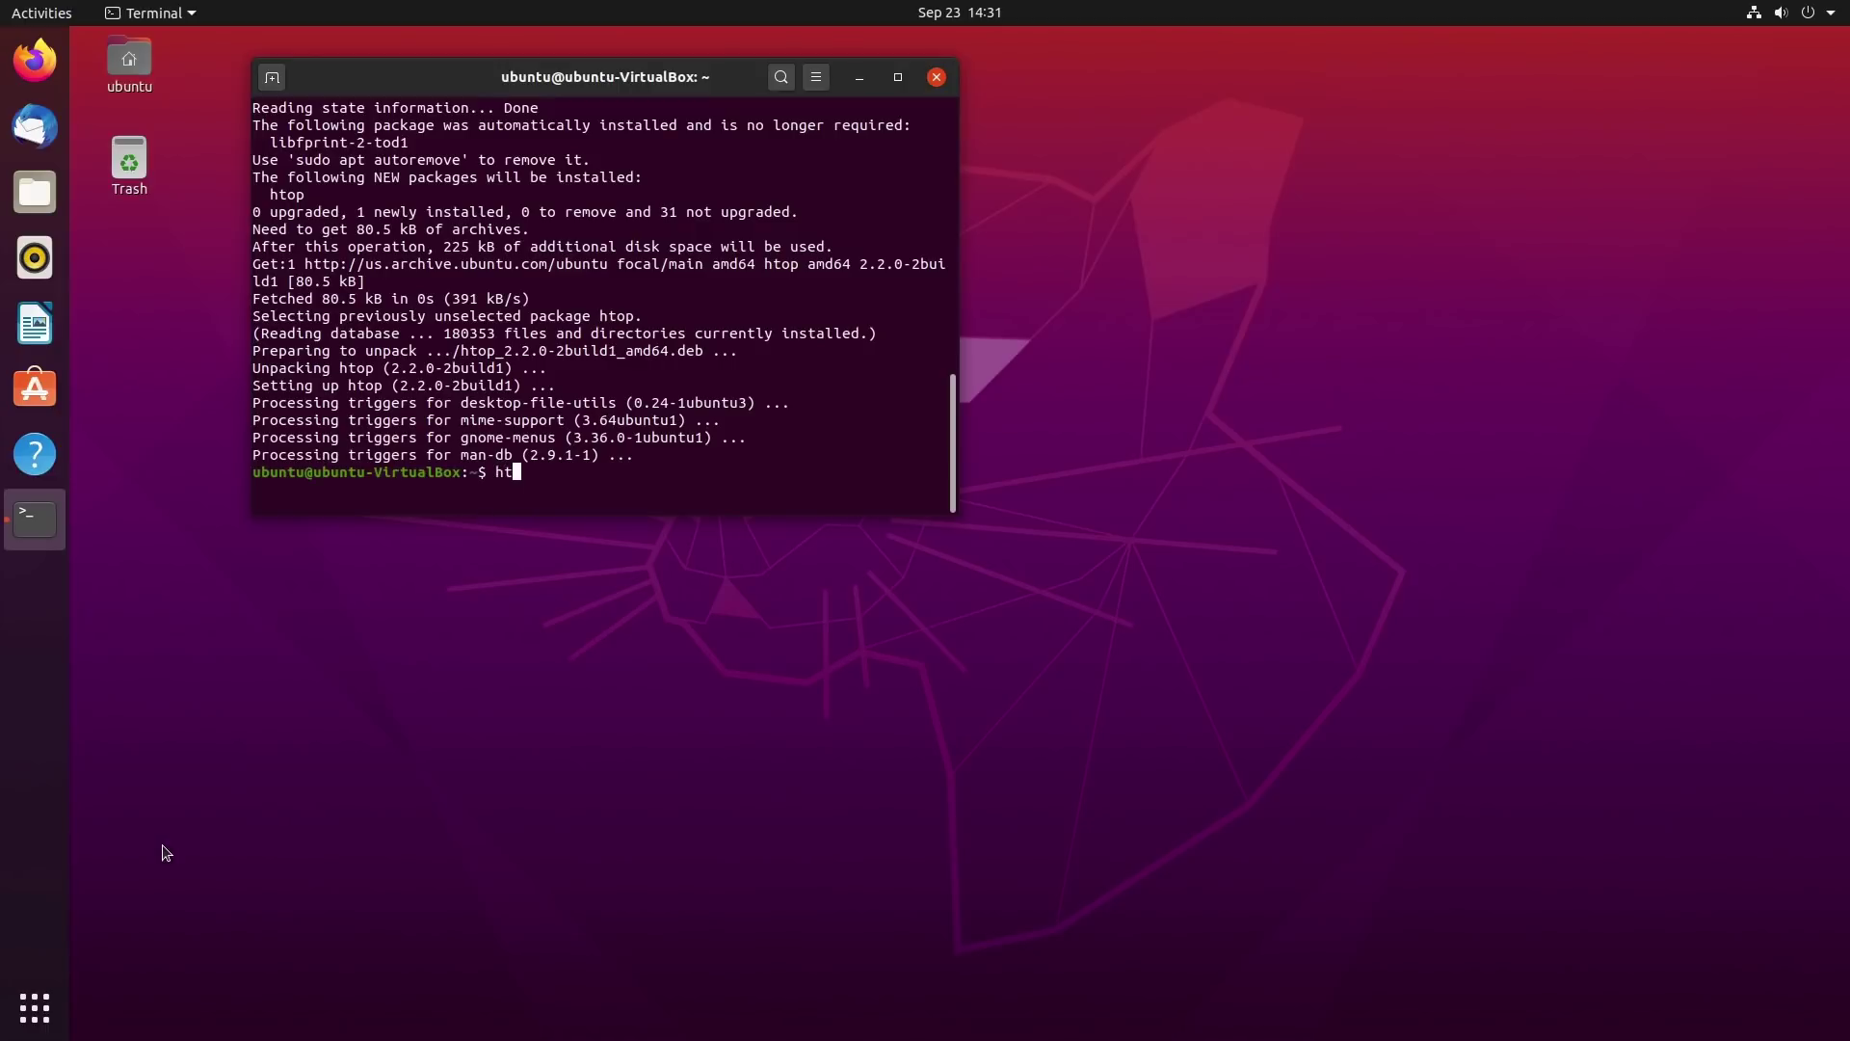
{"action": "key", "text": "Return"}
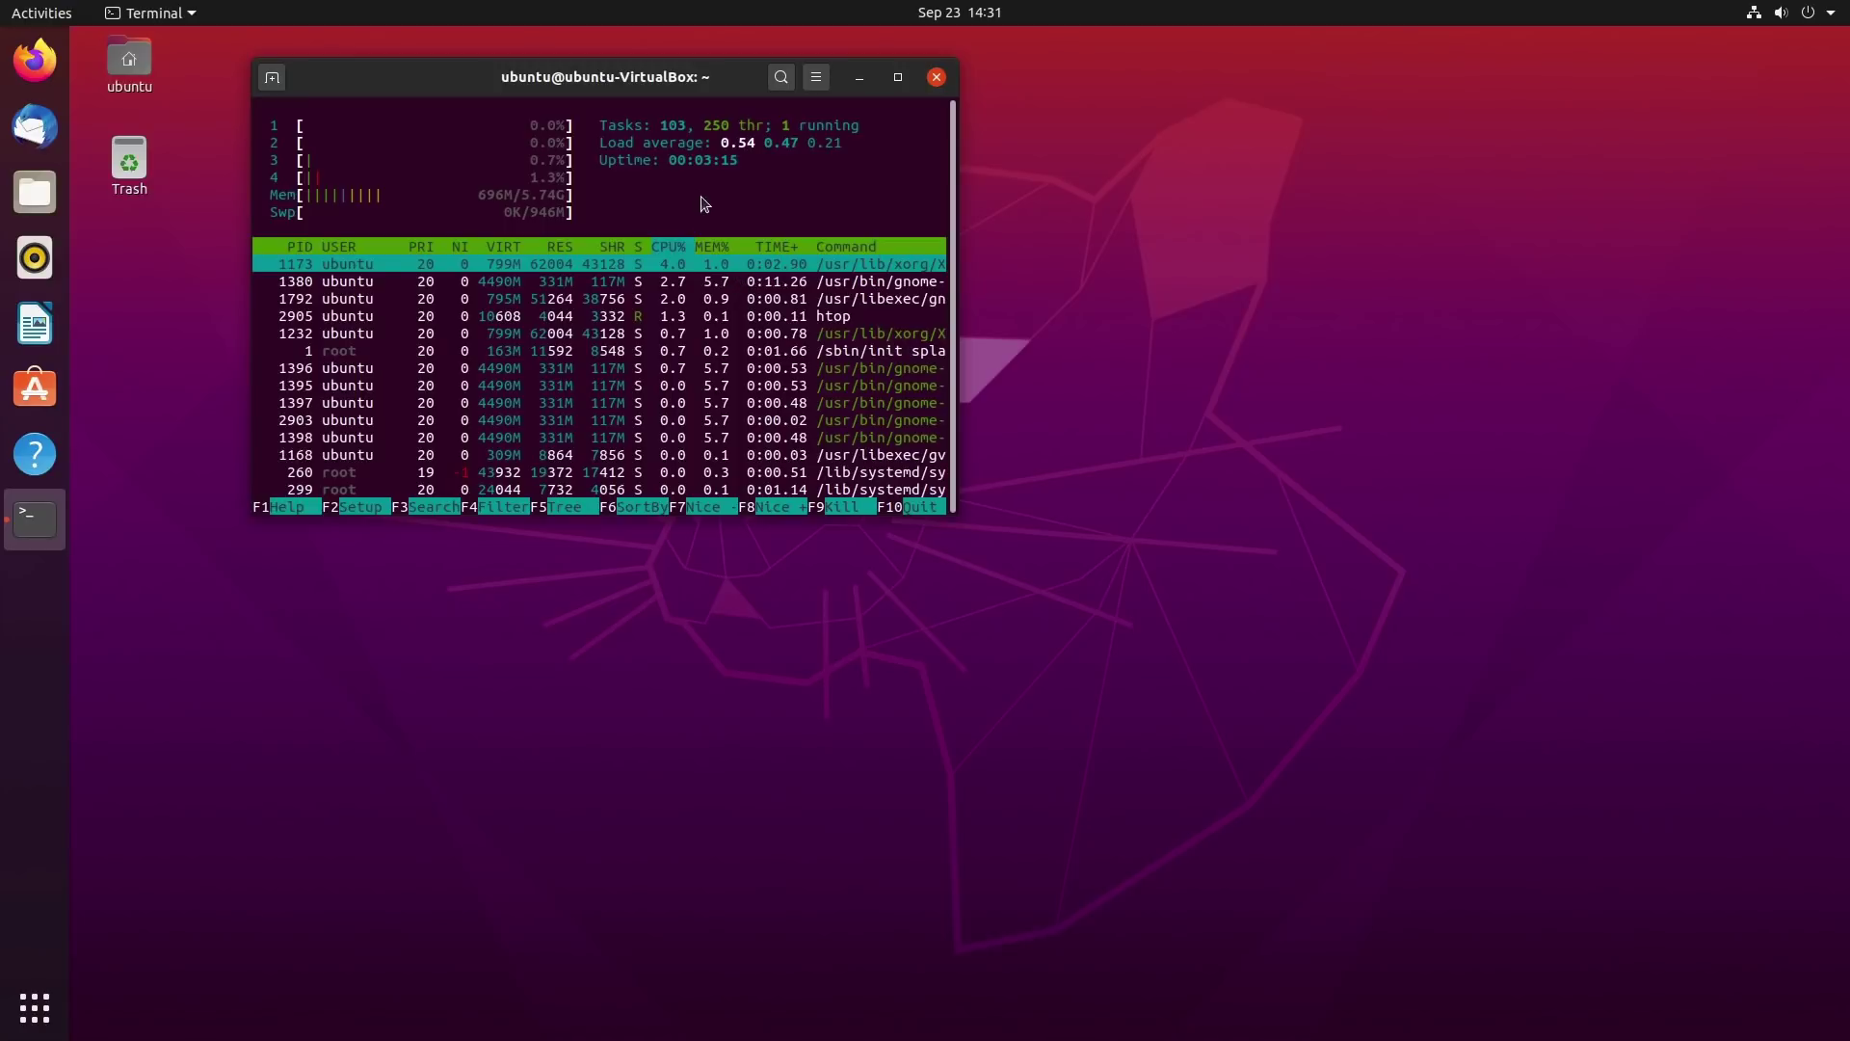
{"action": "key", "text": "ctrl+z"}
{"action": "type", "text": "exit"}
{"action": "key", "text": "Return"}
{"action": "type", "text": "exit"}
{"action": "key", "text": "Return"}
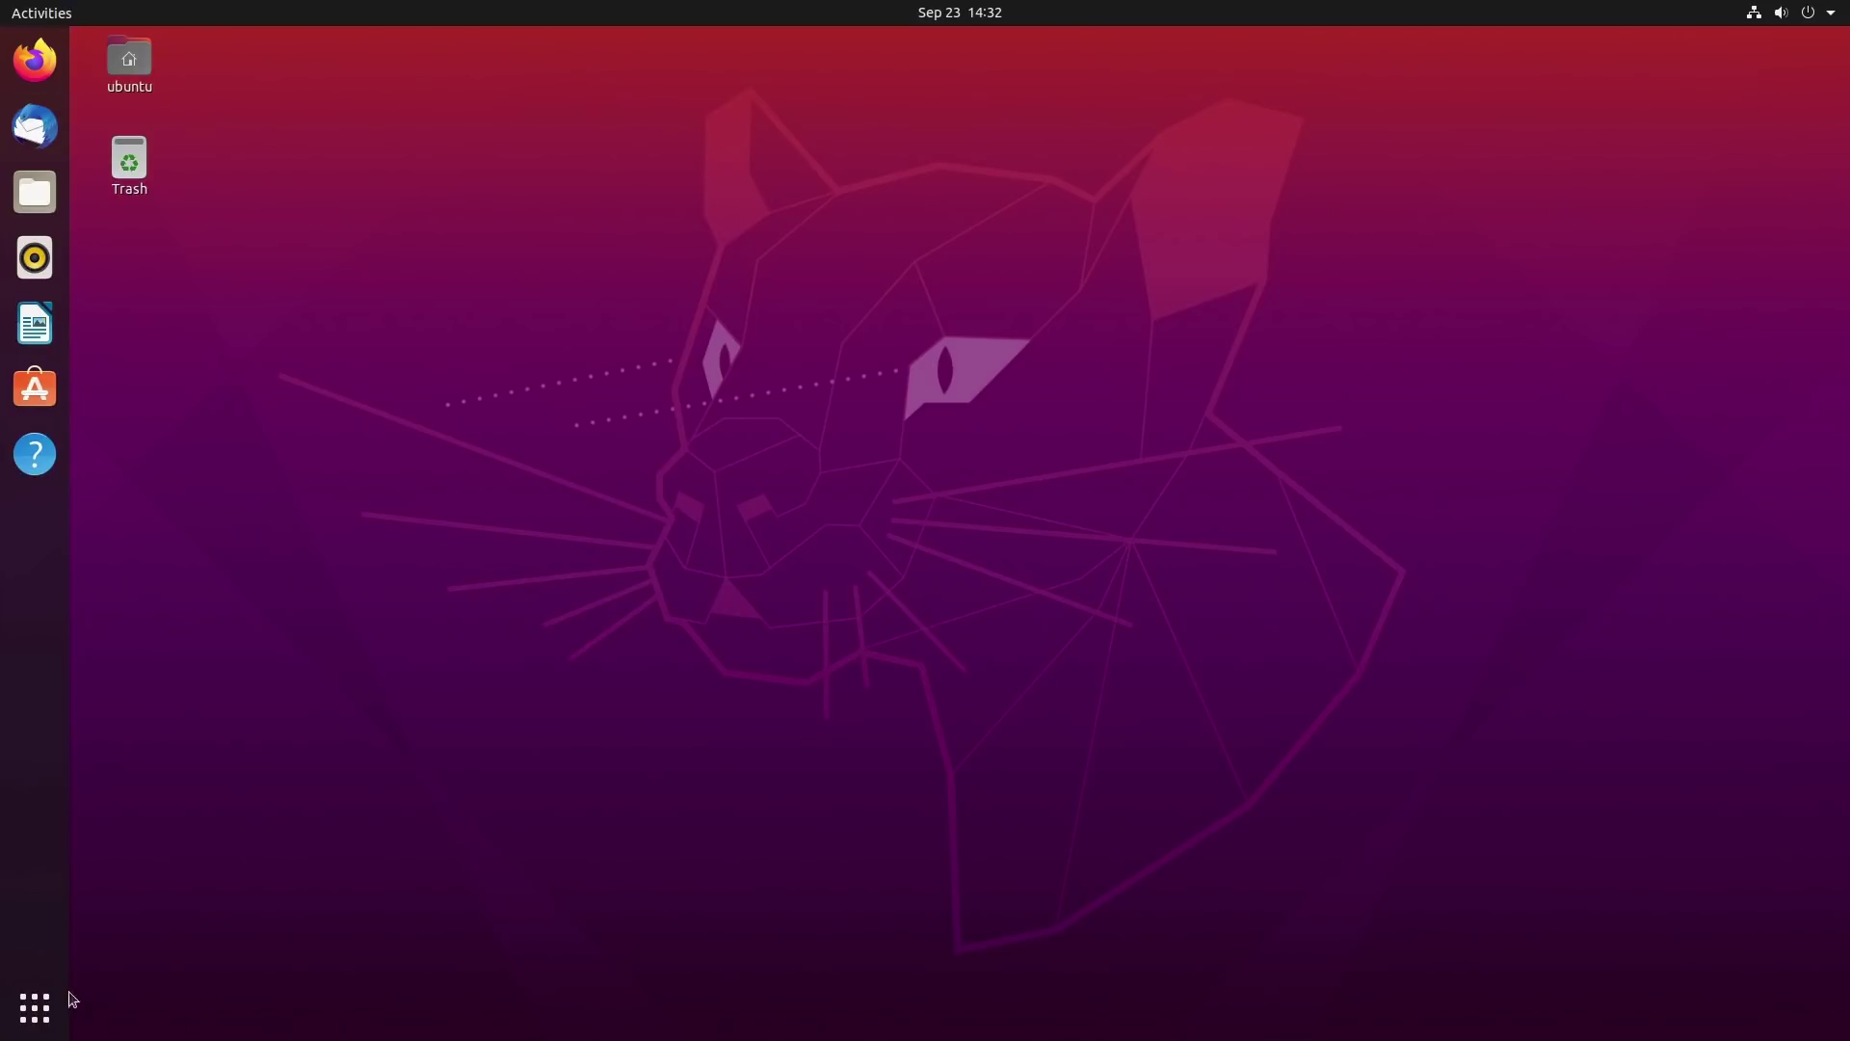
- Review Ubuntu 20.04.1 LTS, GNOME 3.36.3 and 5.7 GiB memory on Settings' About page, then close it
{"action": "left_click", "coordinate": [40, 1004]}
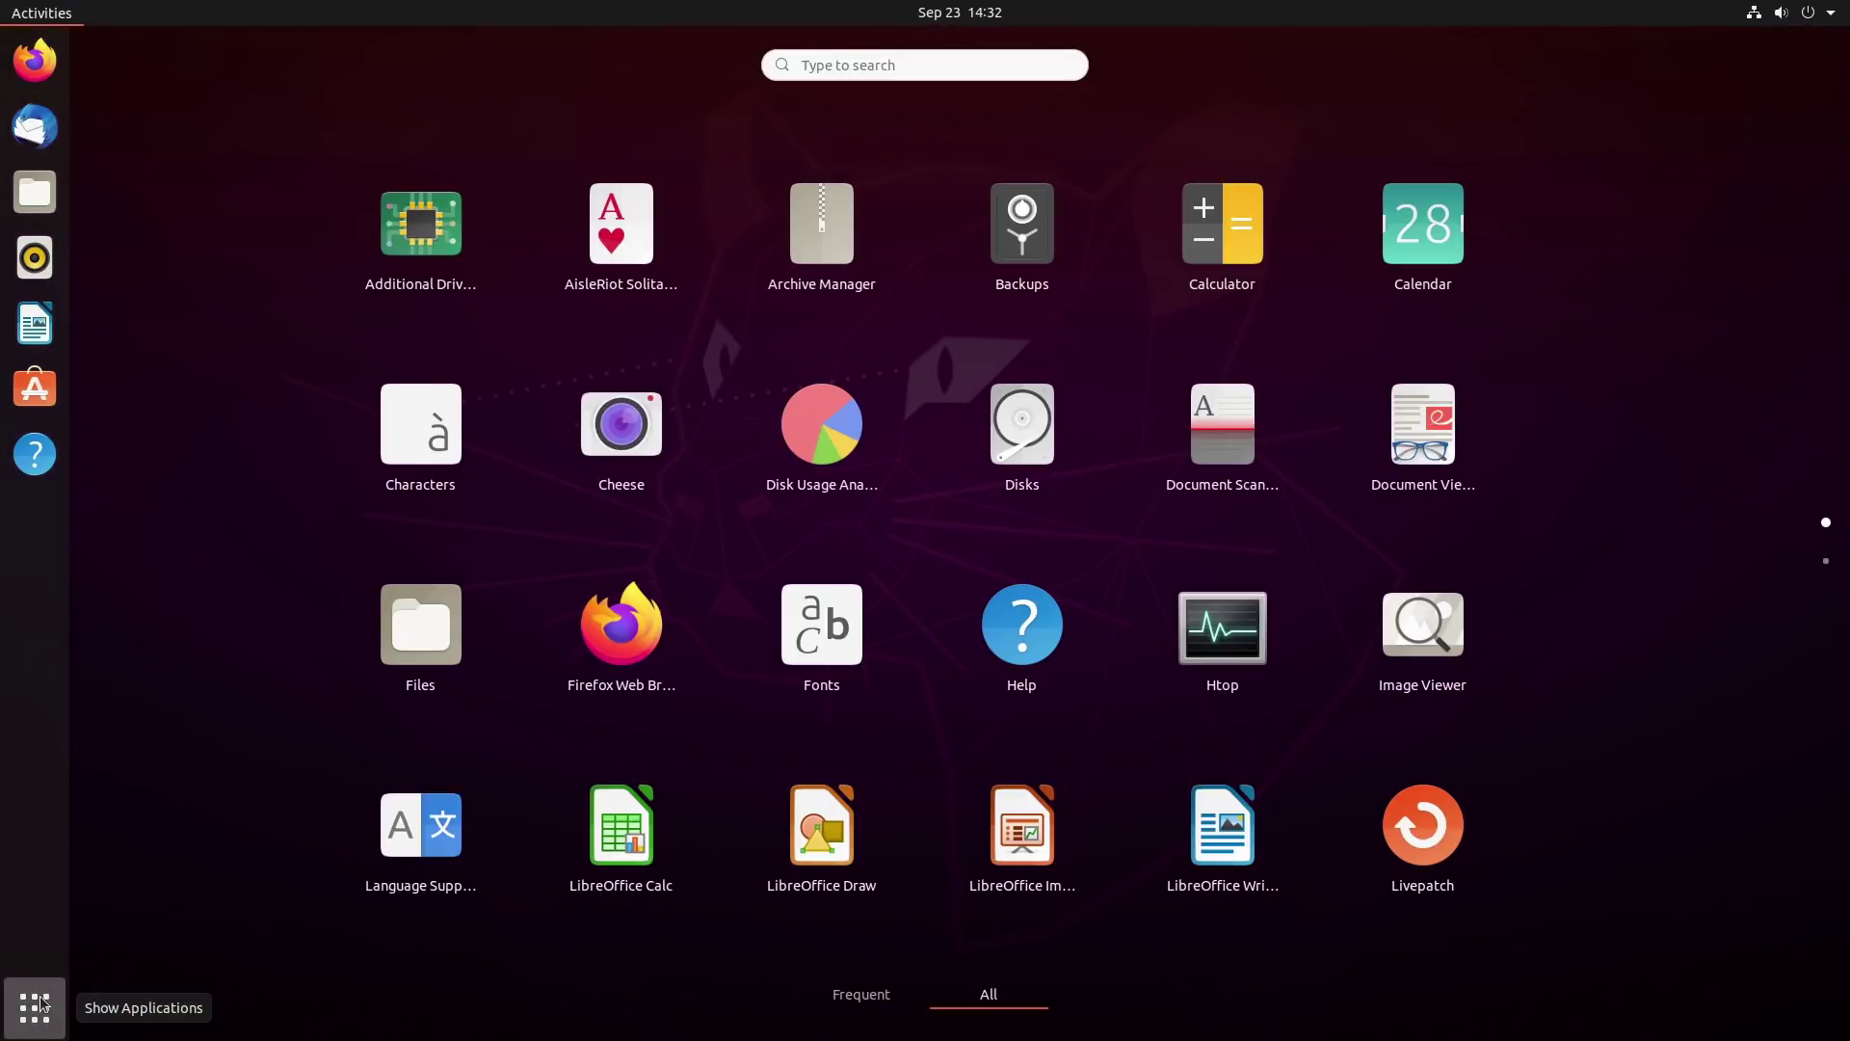
{"action": "left_click", "coordinate": [41, 1004]}
{"action": "left_click", "coordinate": [1826, 11]}
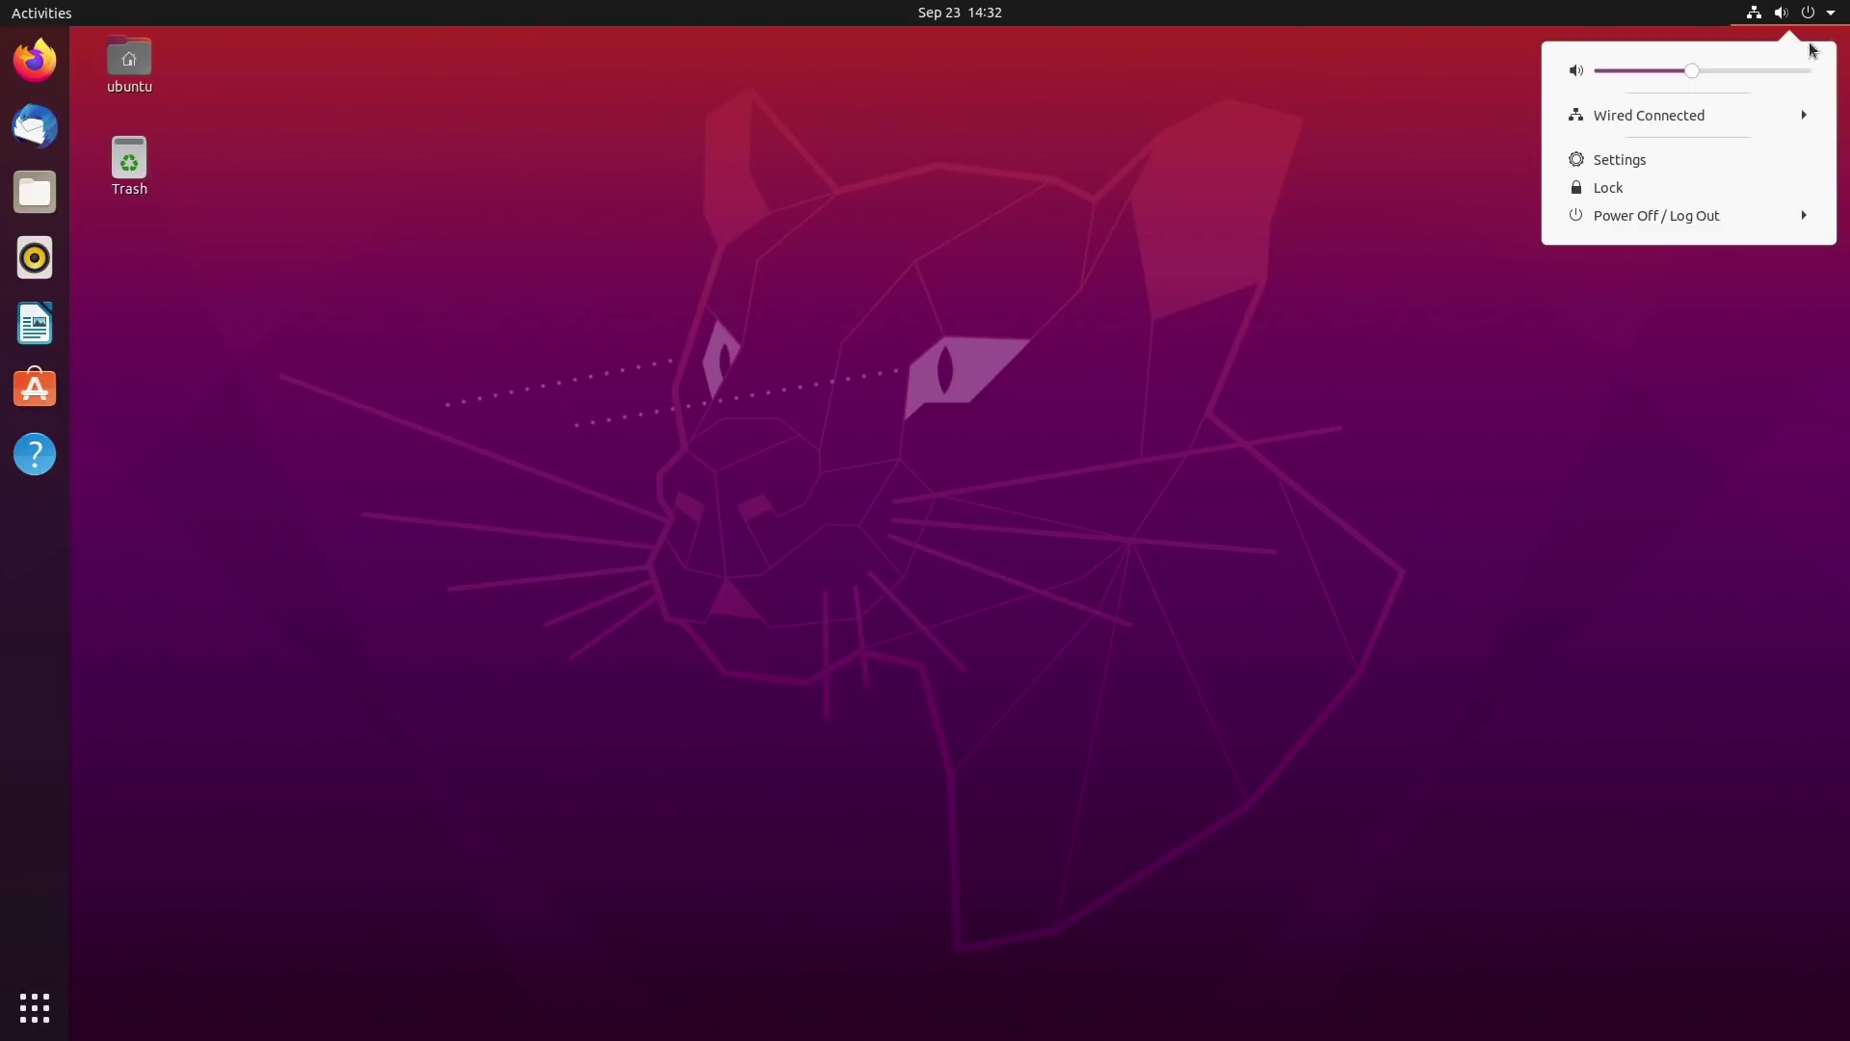
{"action": "left_click", "coordinate": [1628, 160]}
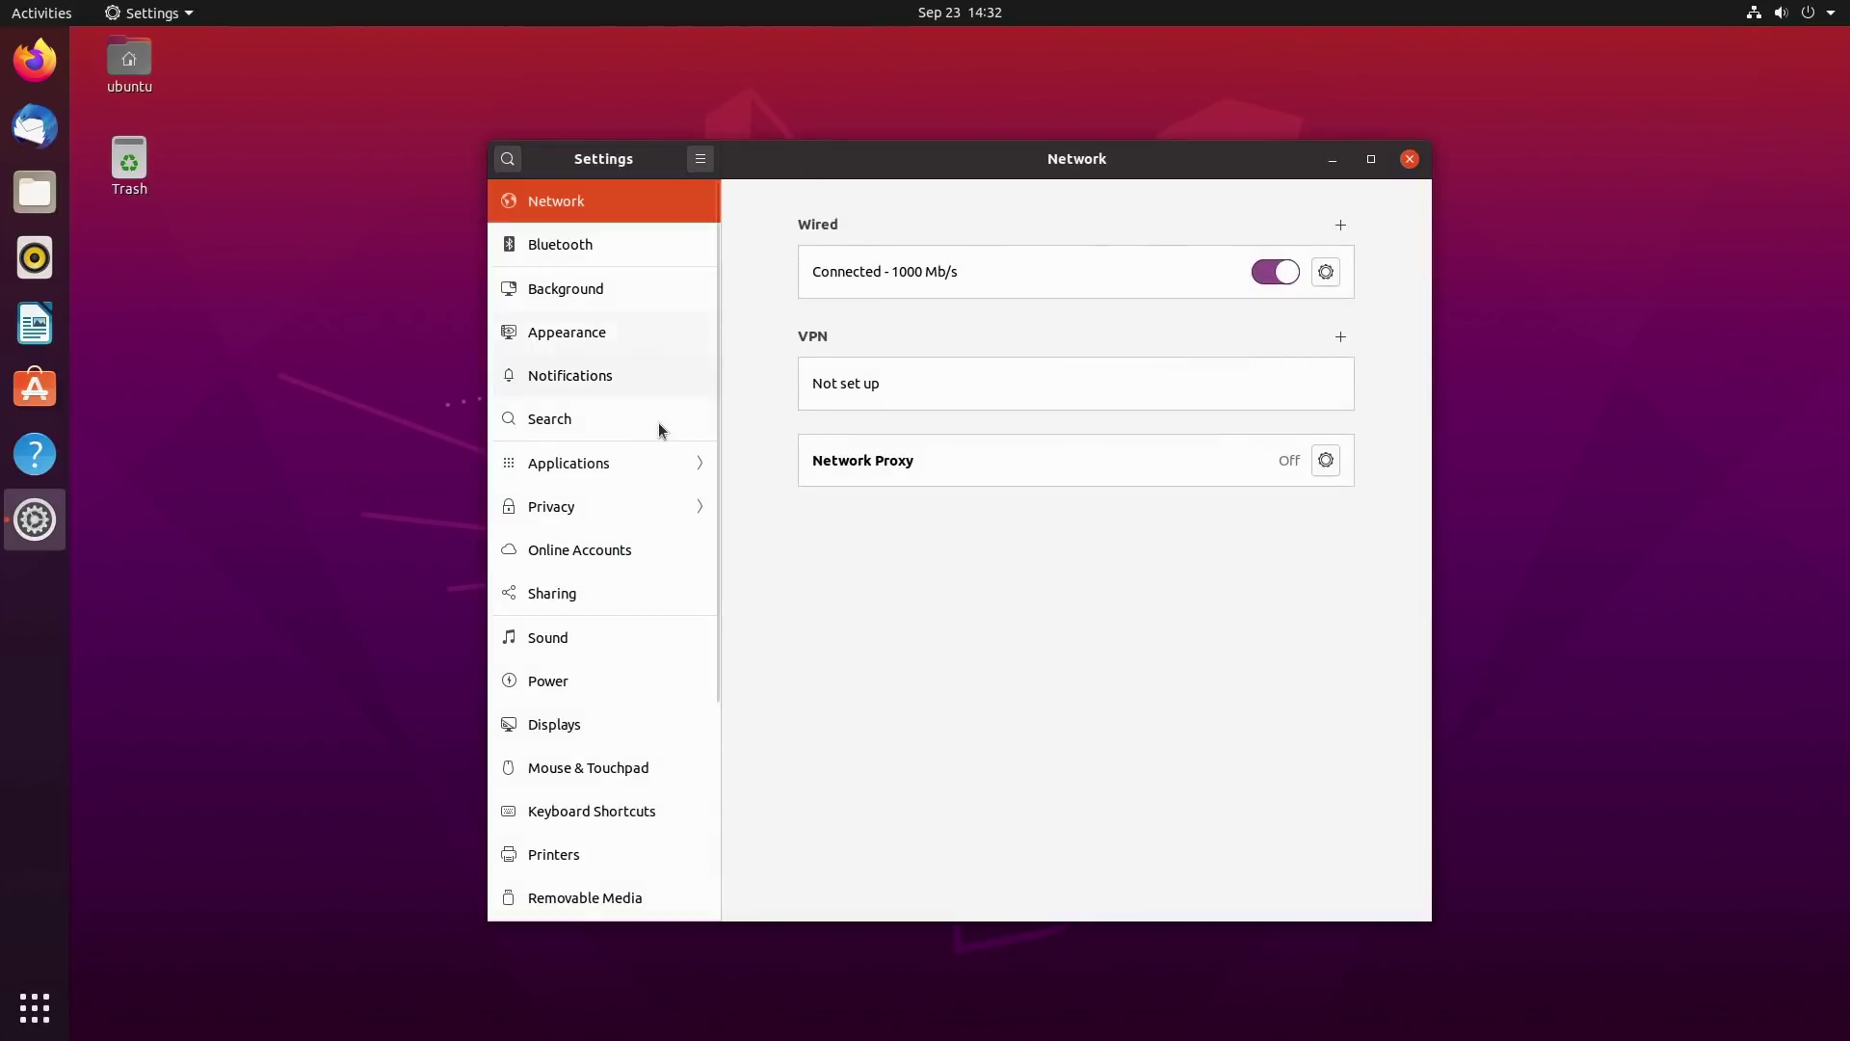
{"action": "scroll", "coordinate": [708, 694], "scroll_direction": "down", "scroll_amount": 3}
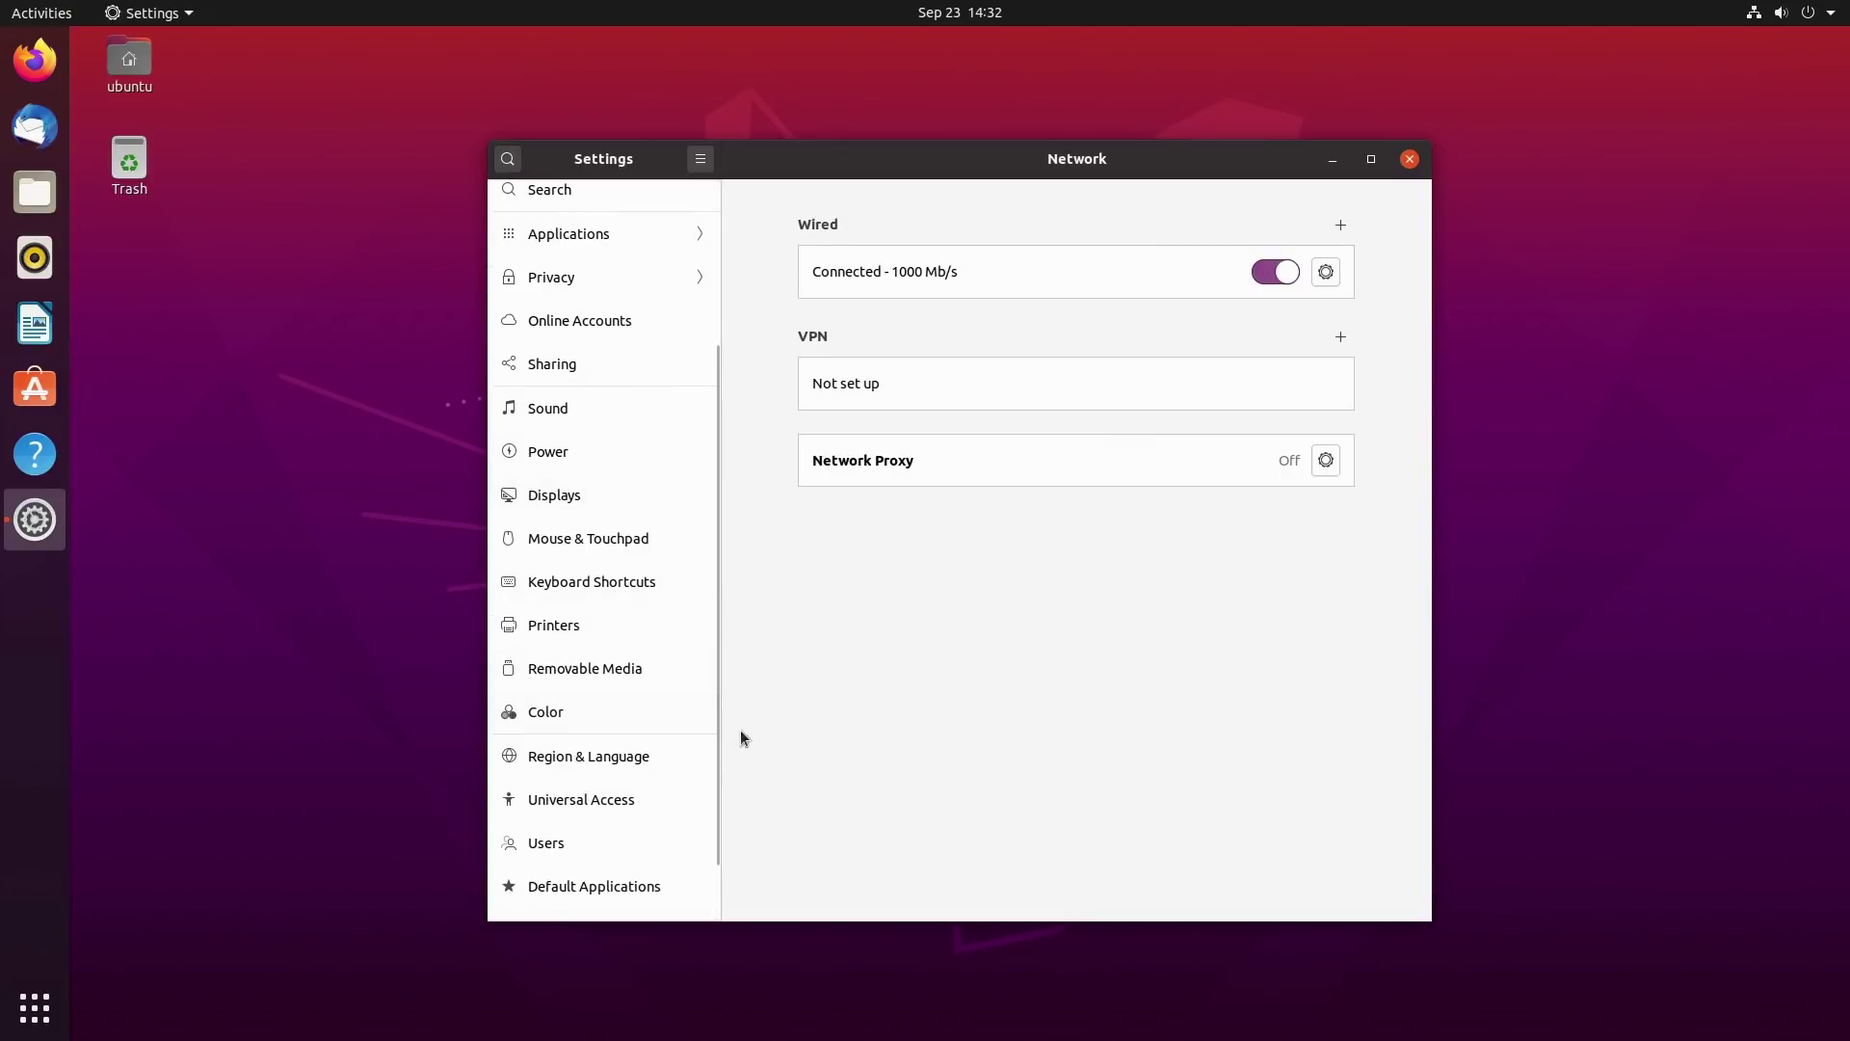
{"action": "scroll", "coordinate": [722, 779], "scroll_direction": "down", "scroll_amount": 1}
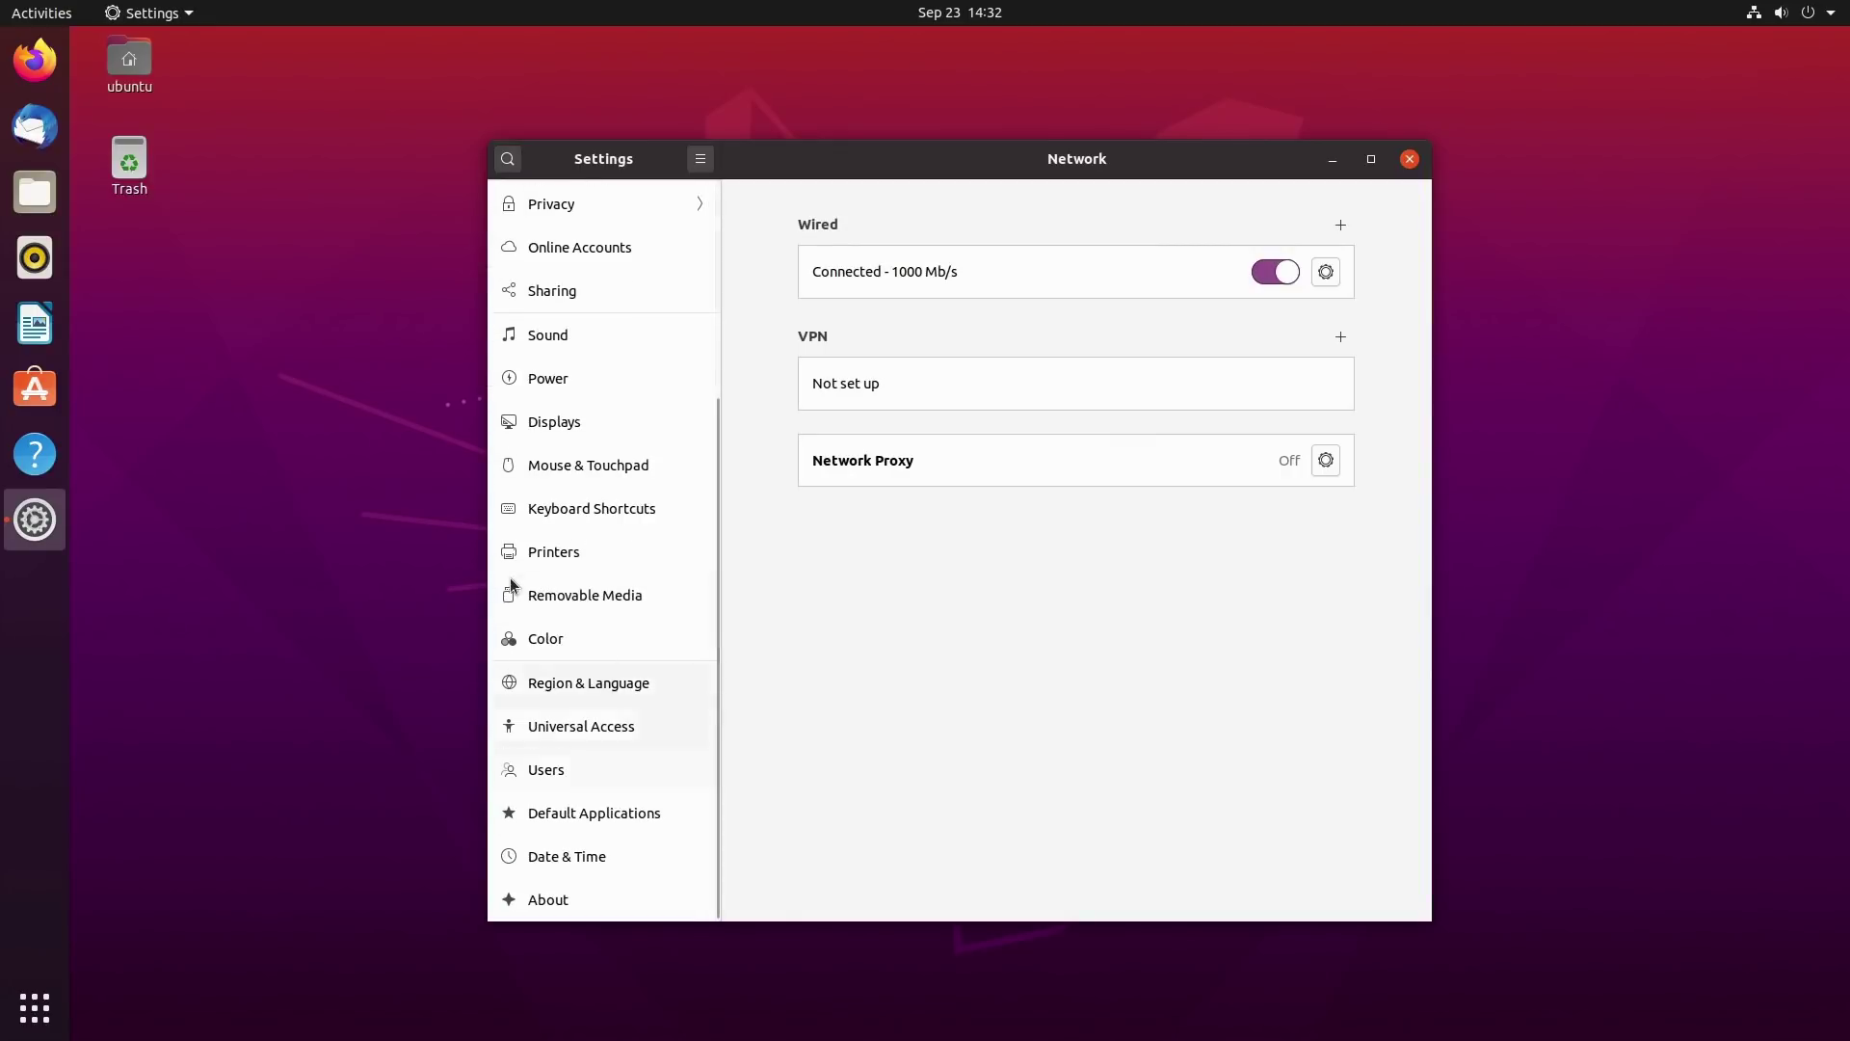
{"action": "left_click", "coordinate": [556, 817]}
{"action": "left_click", "coordinate": [563, 872]}
{"action": "left_click", "coordinate": [562, 902]}
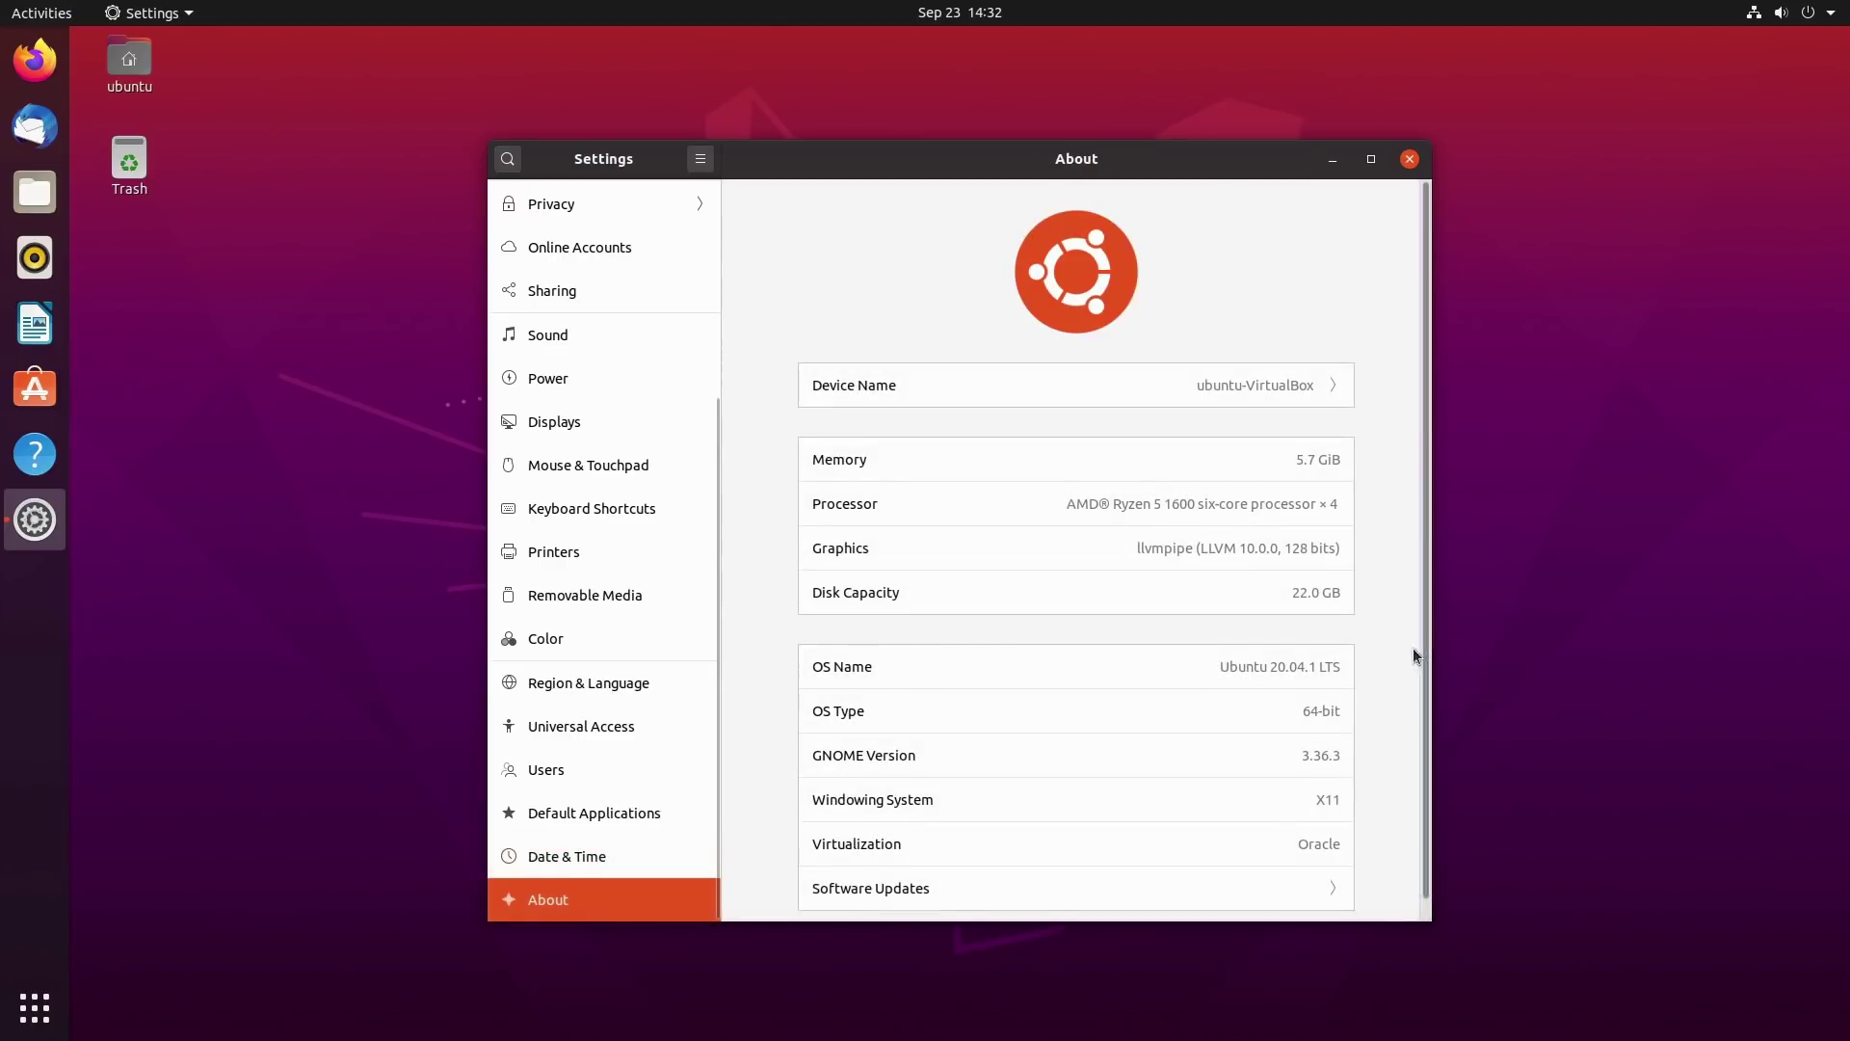
{"action": "scroll", "coordinate": [1413, 647], "scroll_direction": "down", "scroll_amount": 1}
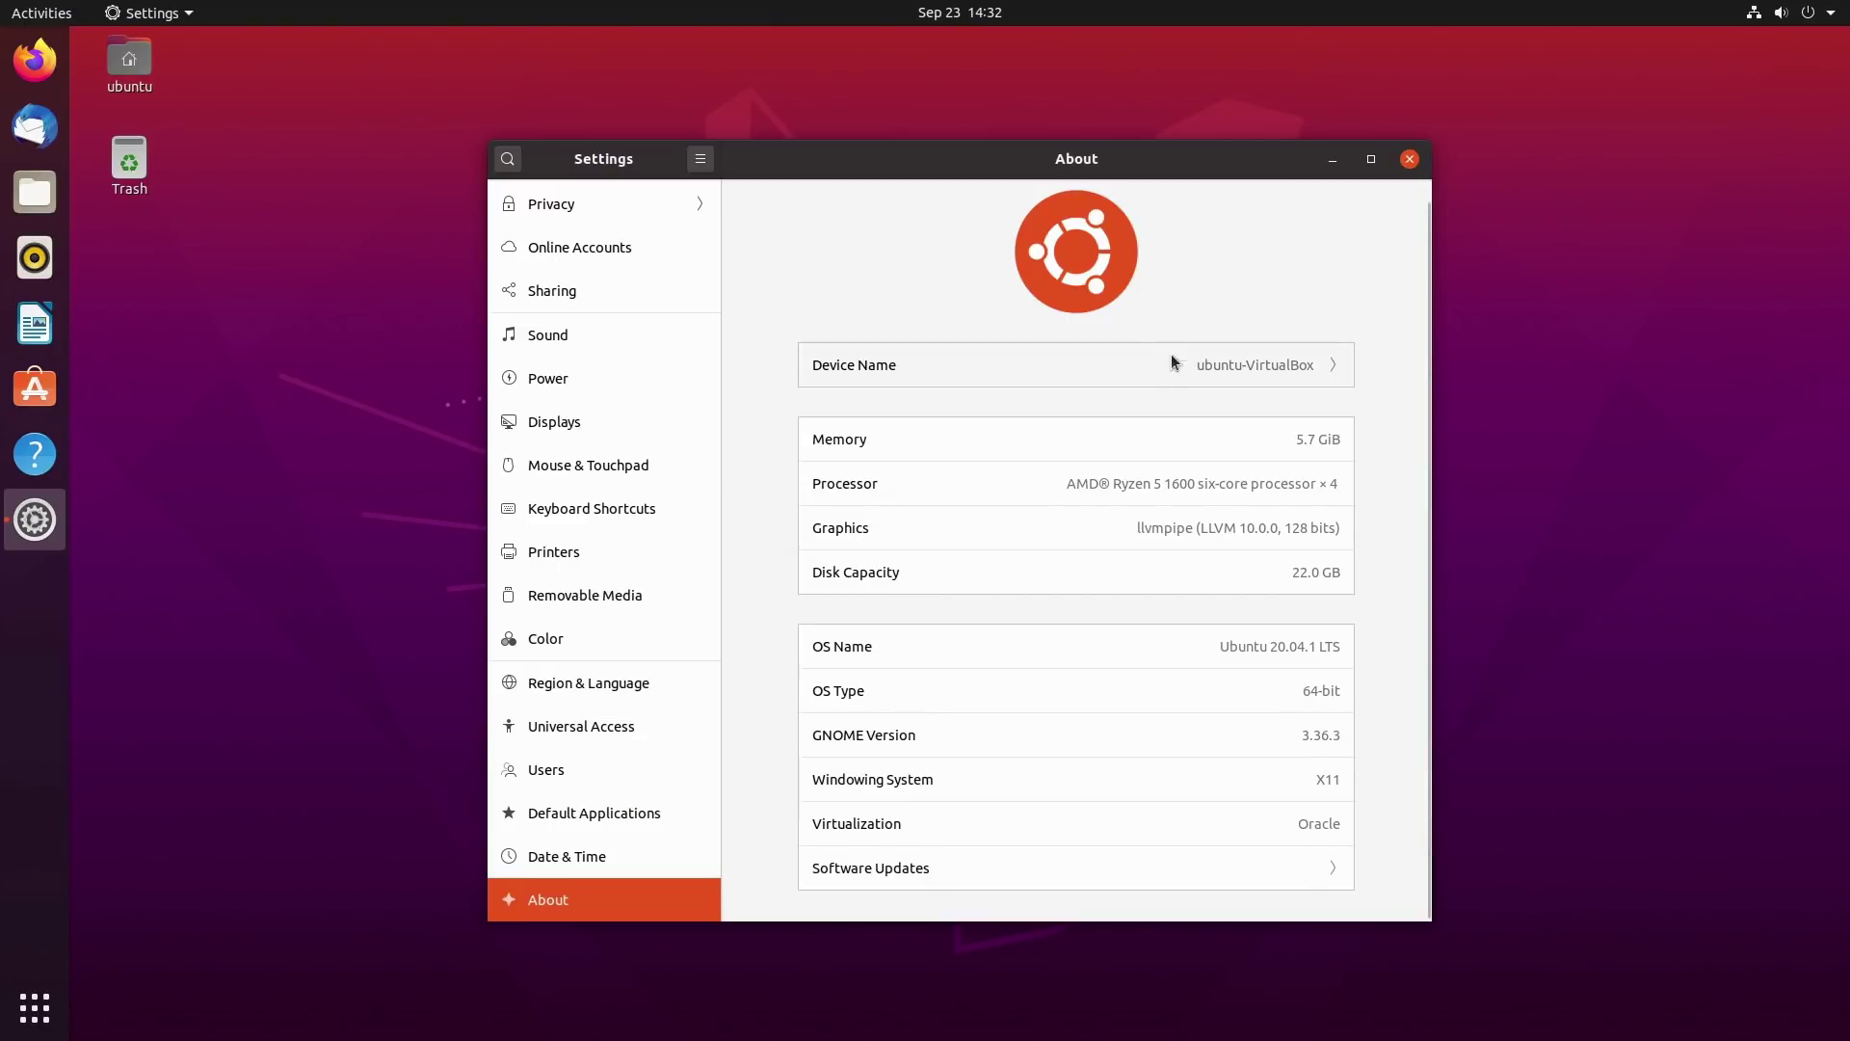
{"action": "left_click", "coordinate": [1410, 163]}
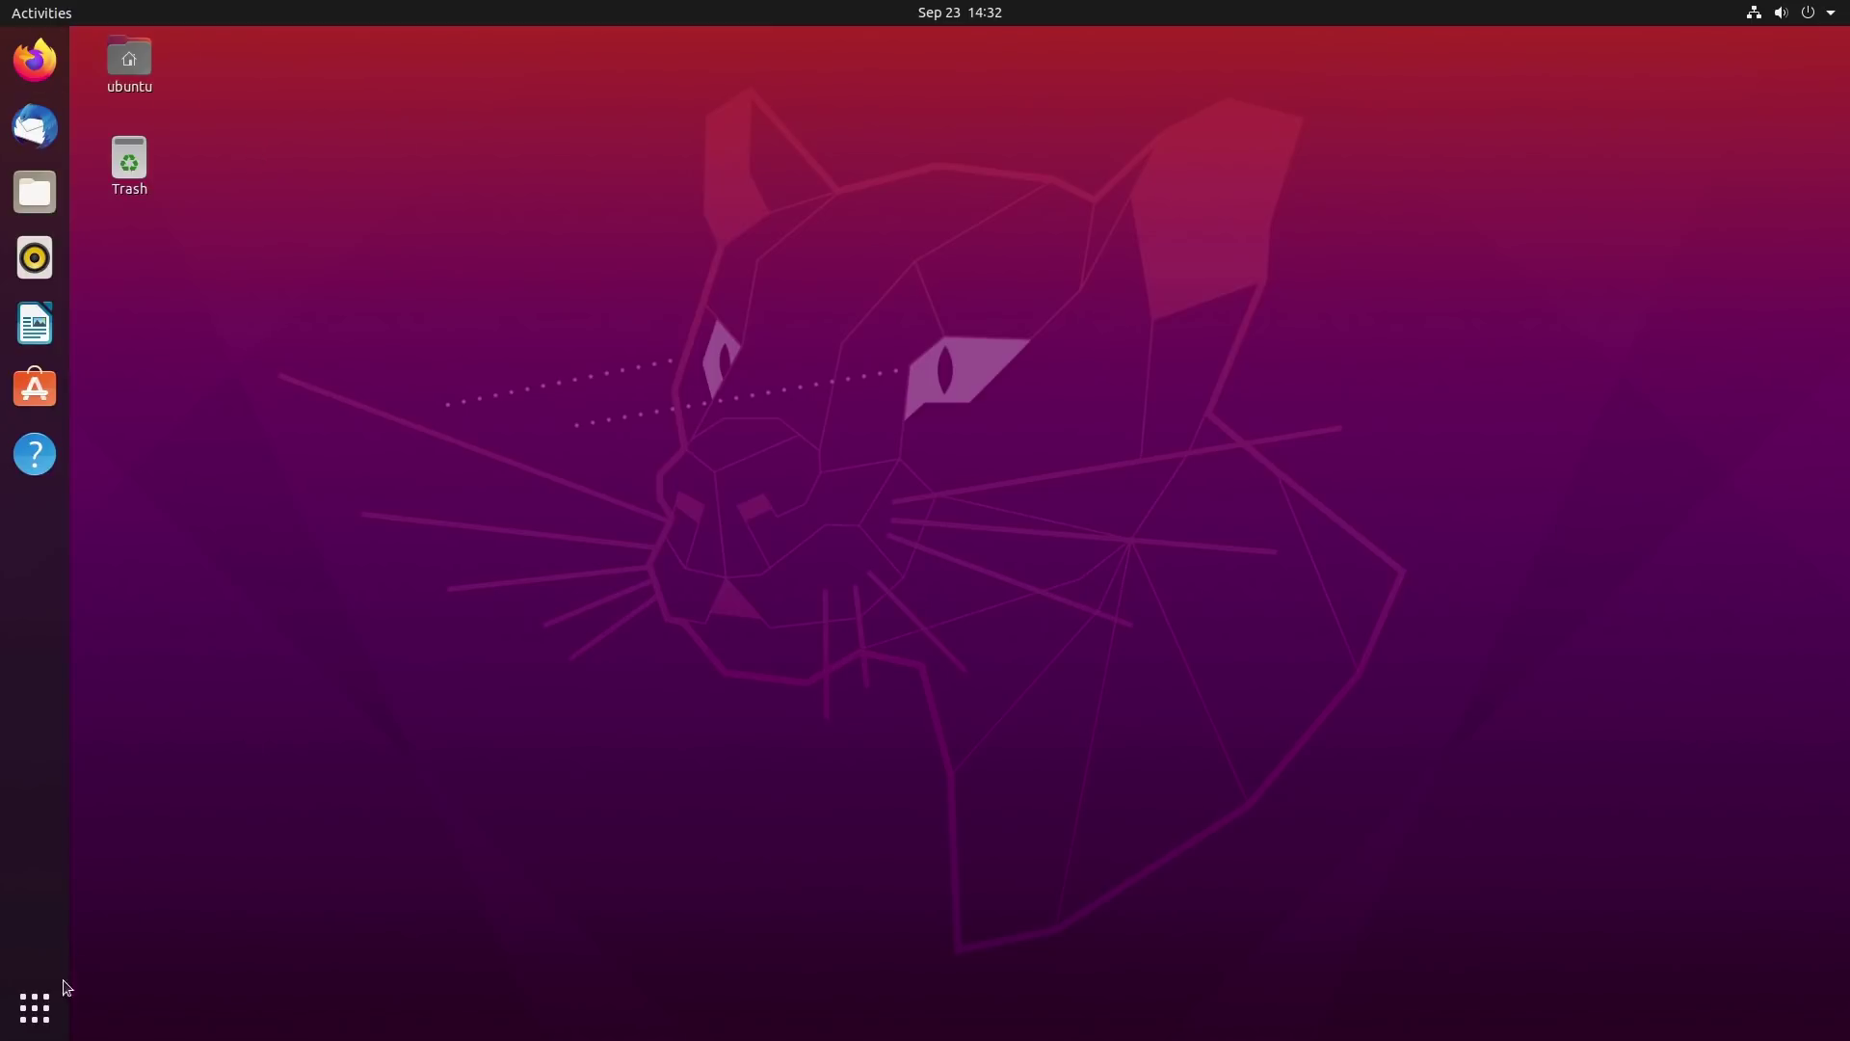
{"action": "left_click", "coordinate": [48, 1006]}
{"action": "type", "text": "upd"}
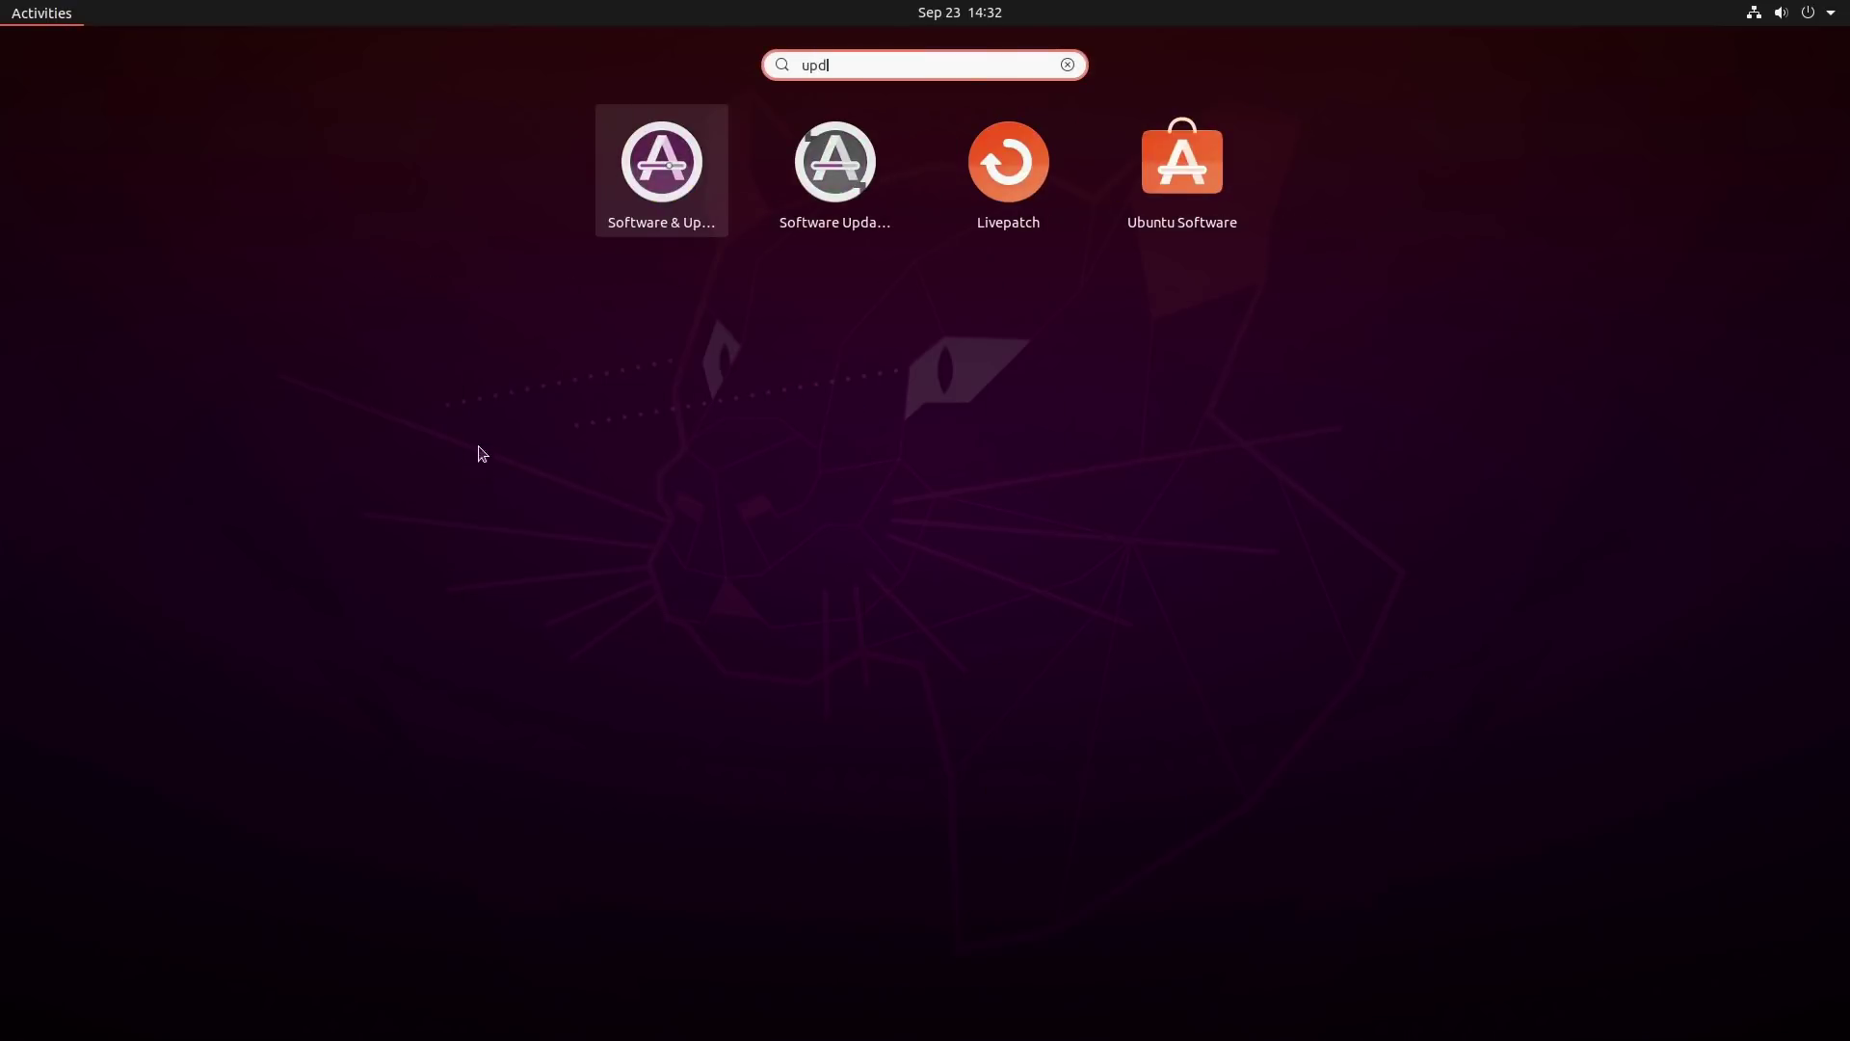
{"action": "left_click", "coordinate": [636, 203]}
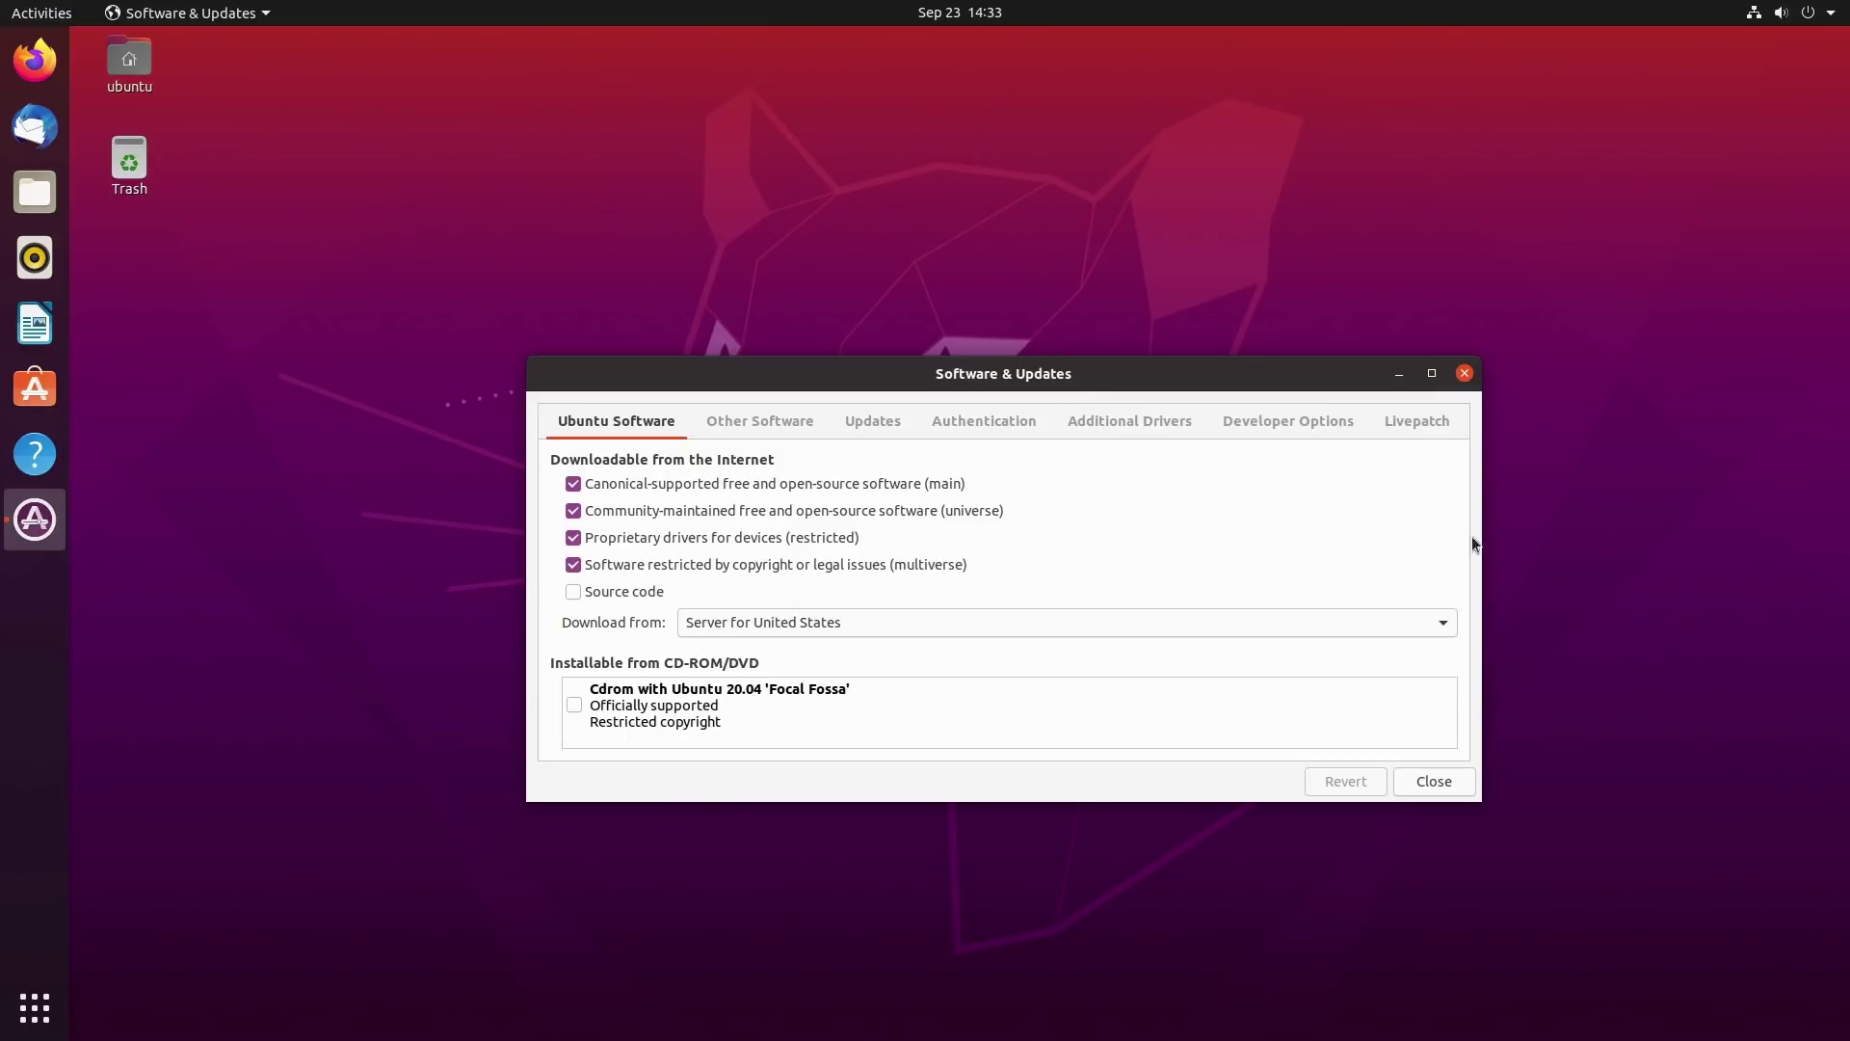
{"action": "left_click", "coordinate": [1464, 373]}
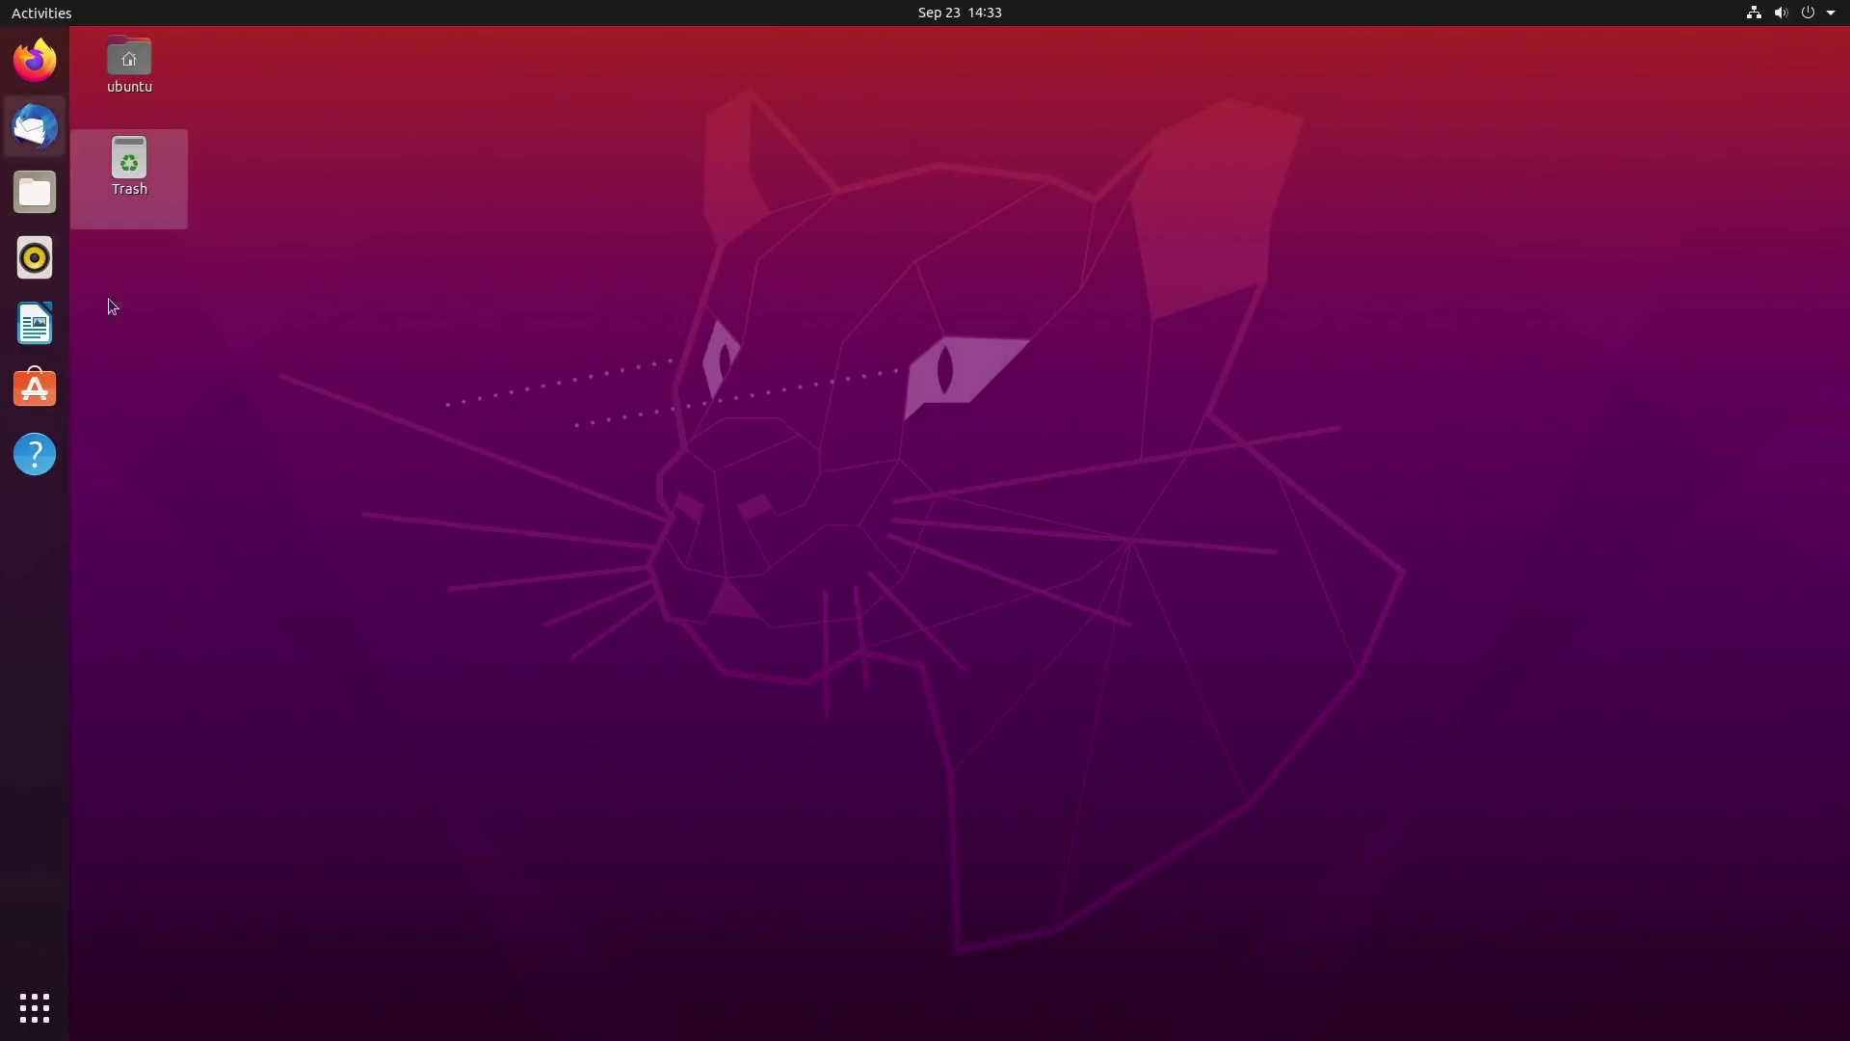
- Launch Ubuntu Software and search for 'vlc'
{"action": "left_click", "coordinate": [33, 385]}
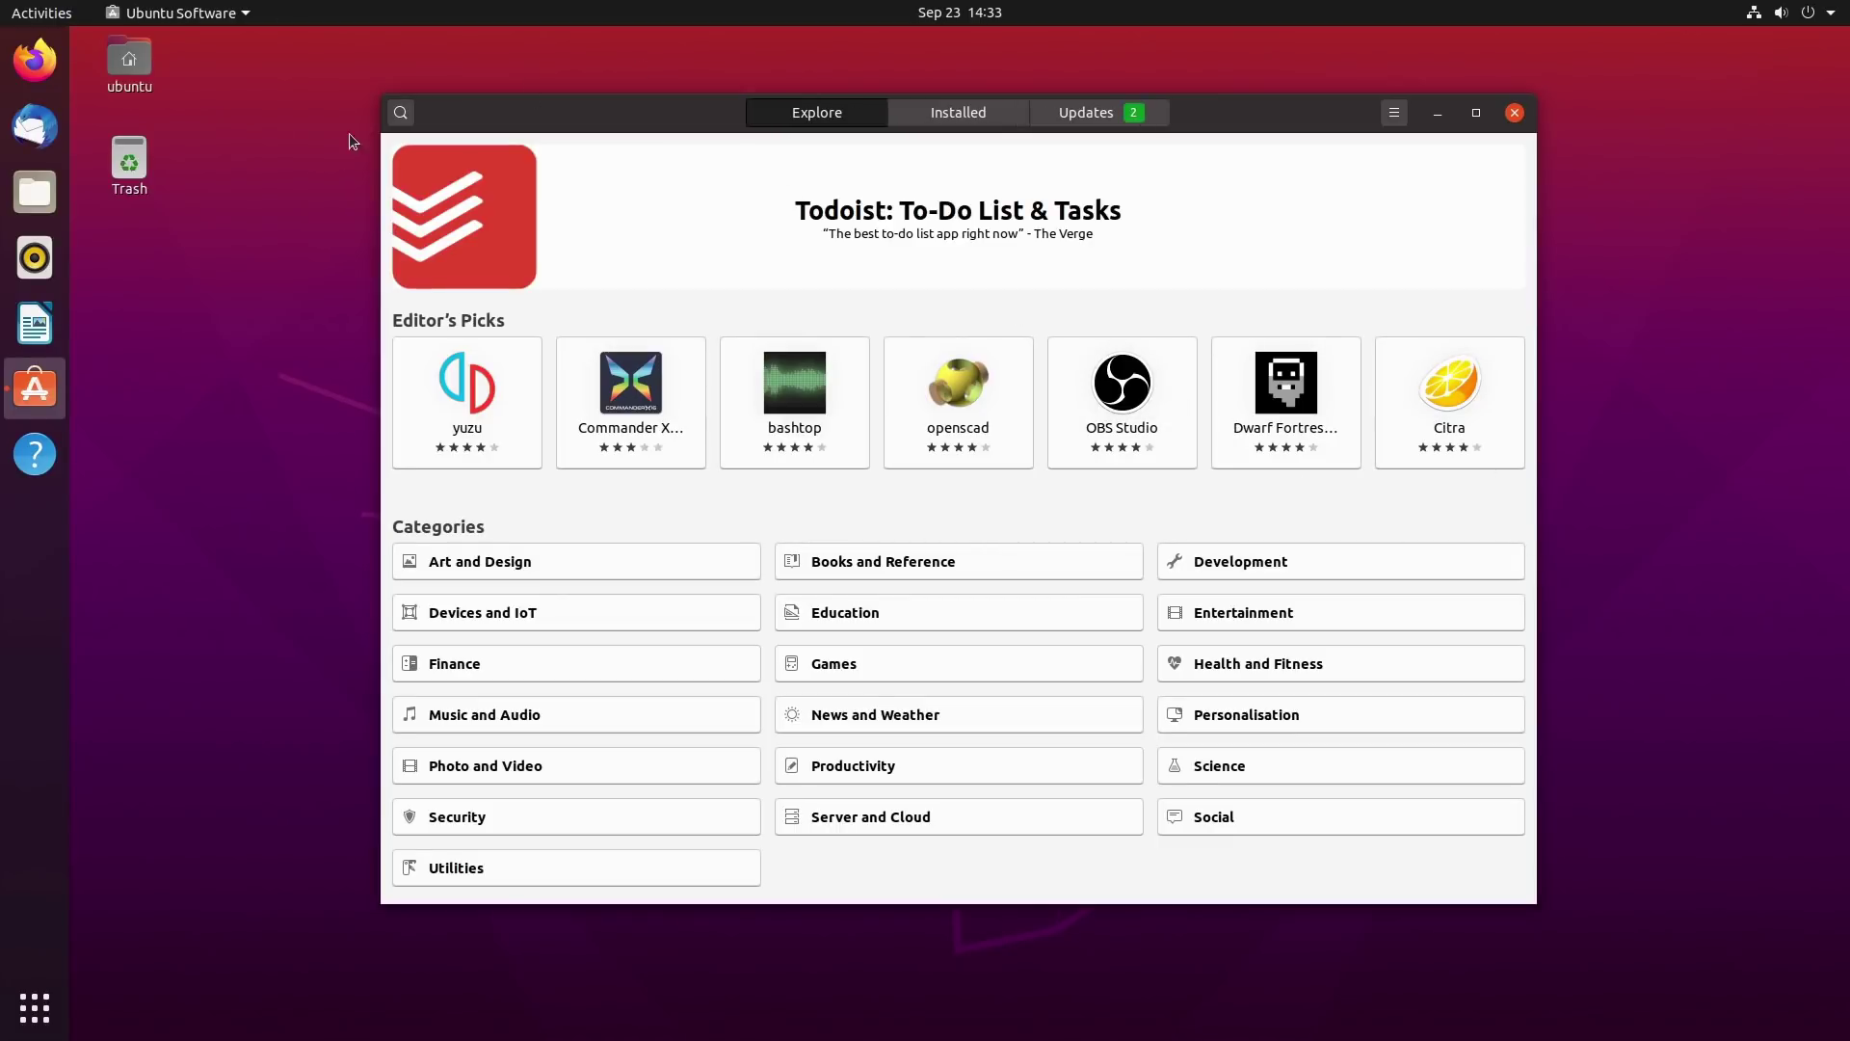
{"action": "left_click", "coordinate": [400, 113]}
{"action": "type", "text": "vlc"}
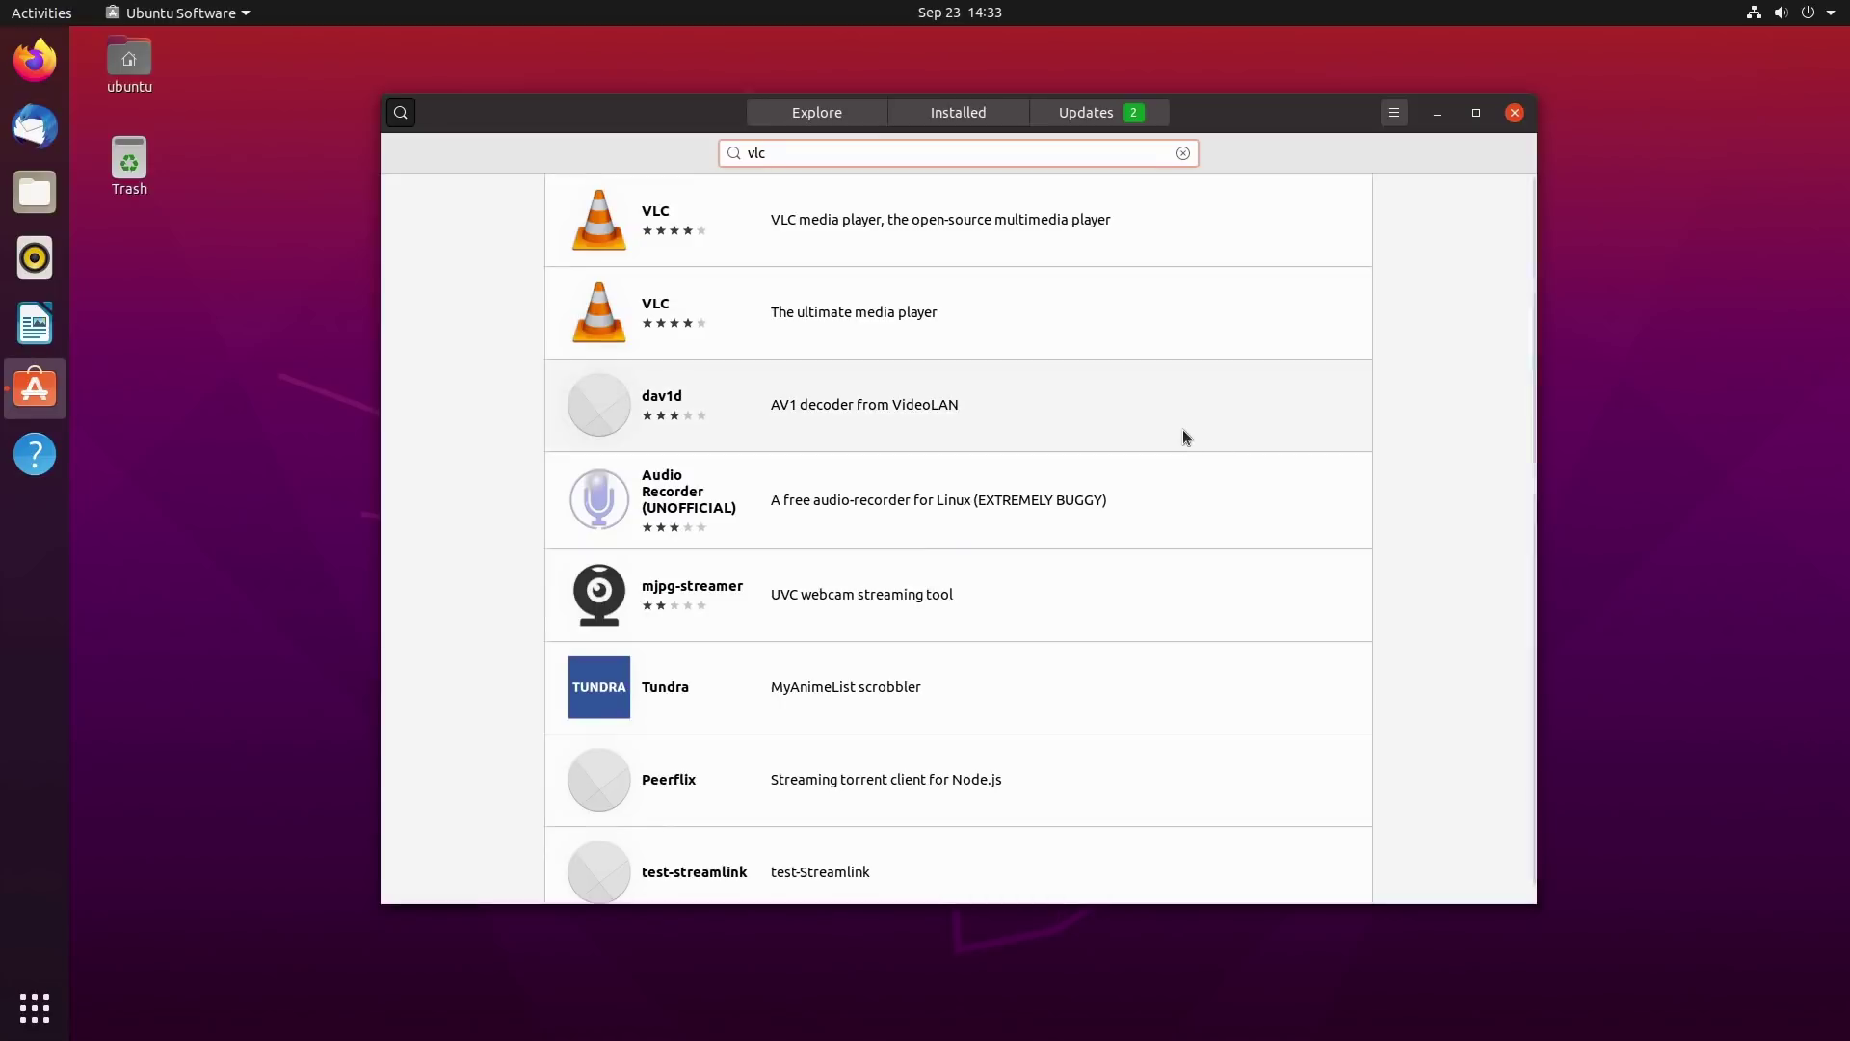
{"action": "left_click", "coordinate": [1183, 153]}
- Look over the first VLC listing, then open the second, 'The ultimate media player'
{"action": "left_click", "coordinate": [672, 224]}
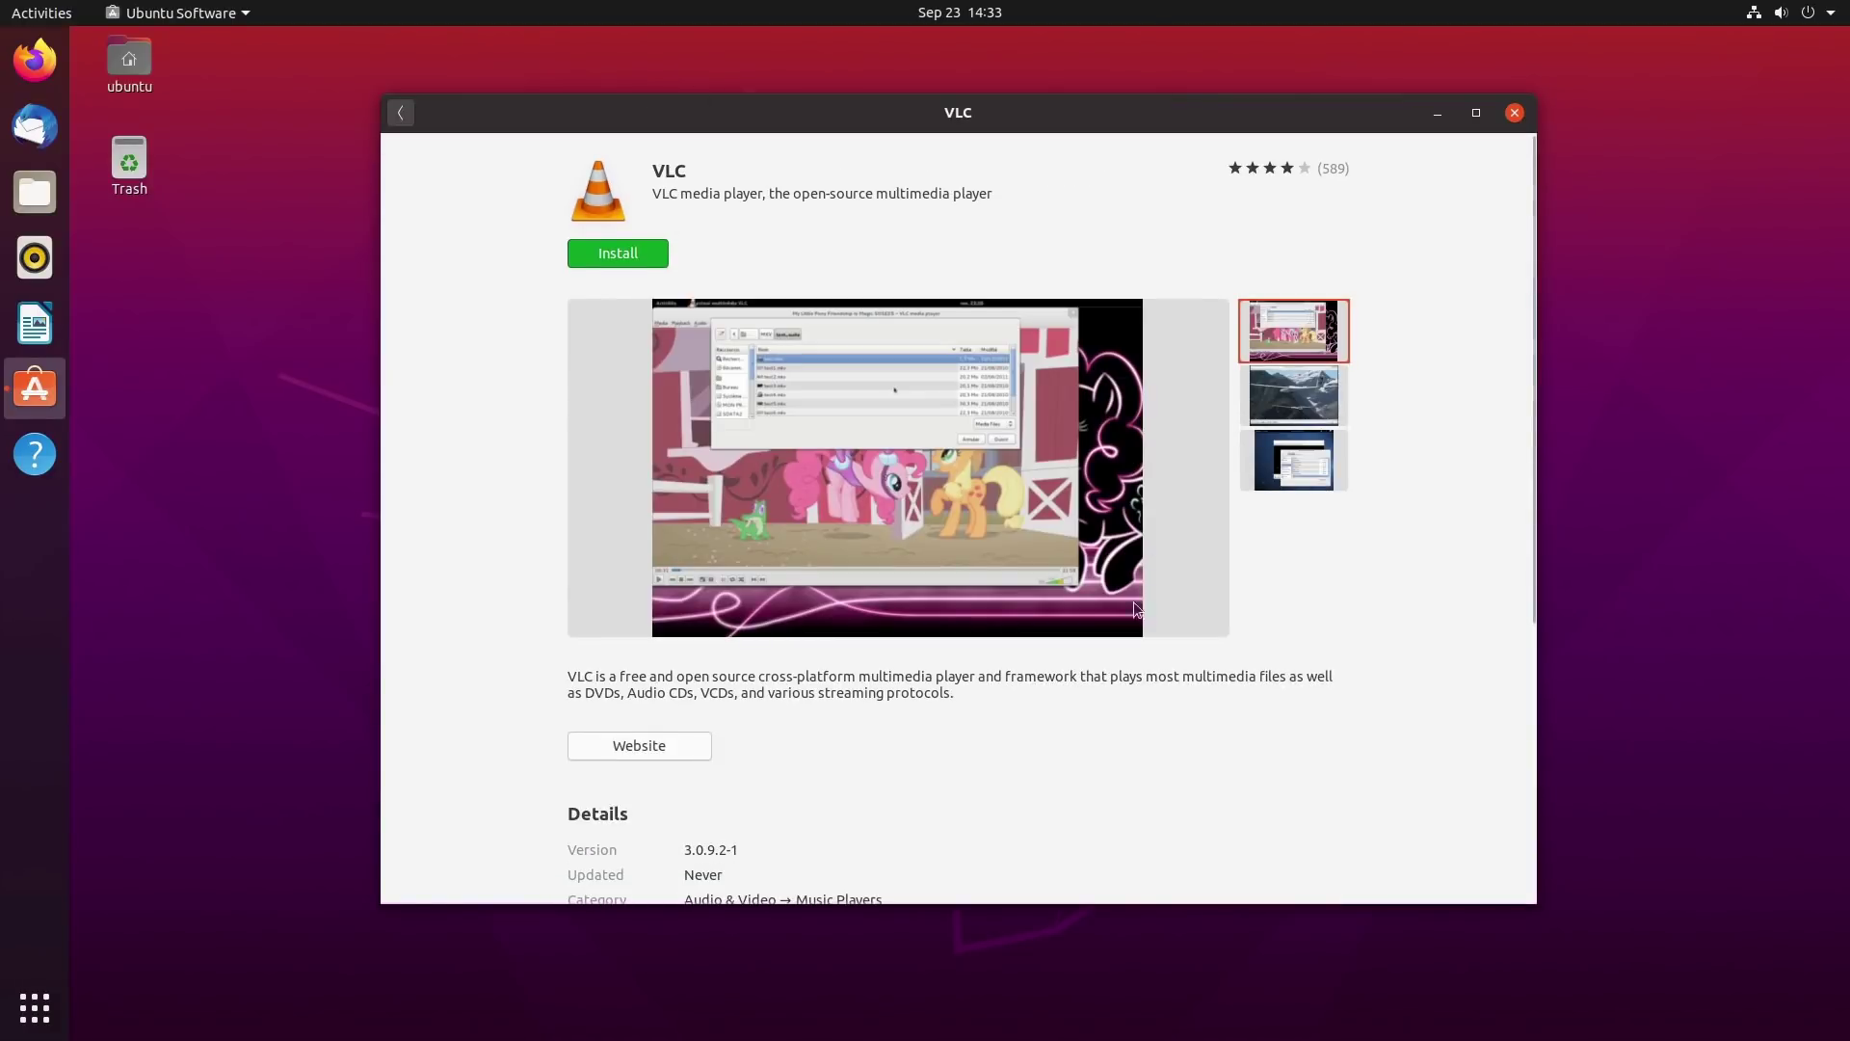
{"action": "scroll", "coordinate": [1072, 761], "scroll_direction": "down", "scroll_amount": 5}
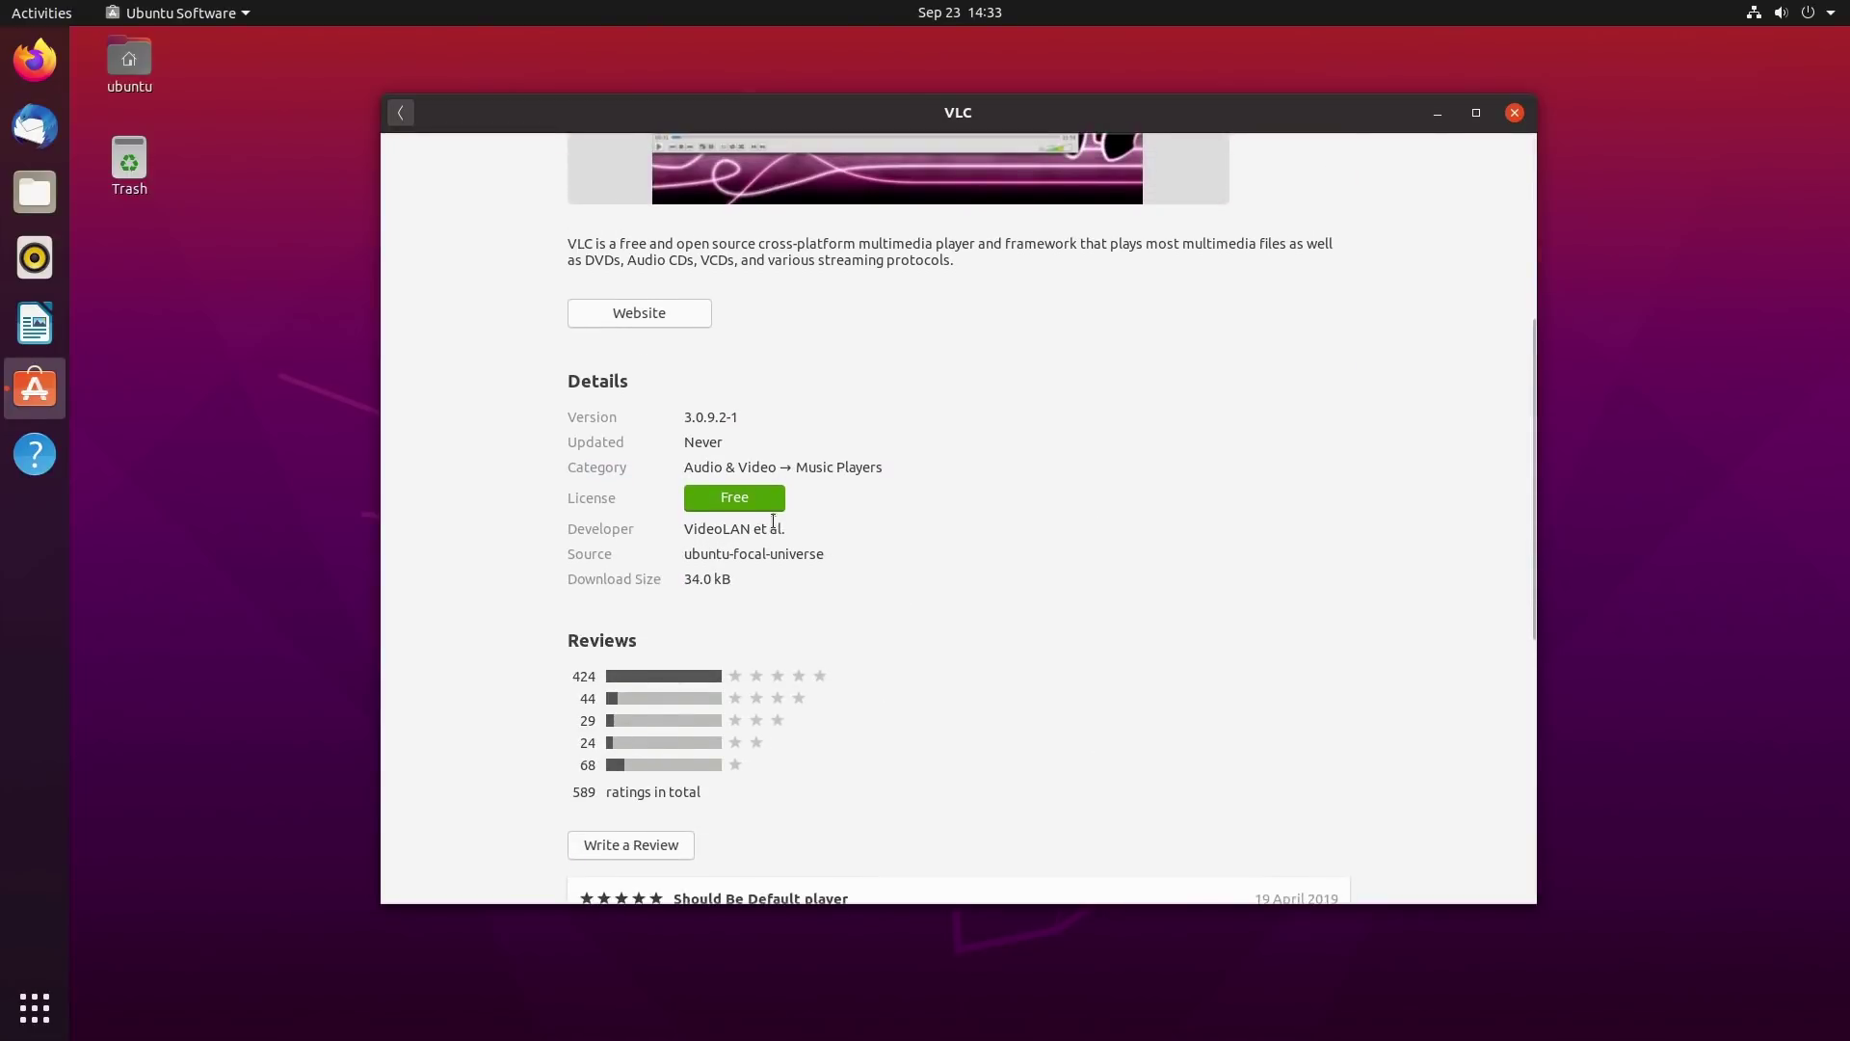
{"action": "scroll", "coordinate": [945, 653], "scroll_direction": "up", "scroll_amount": 2}
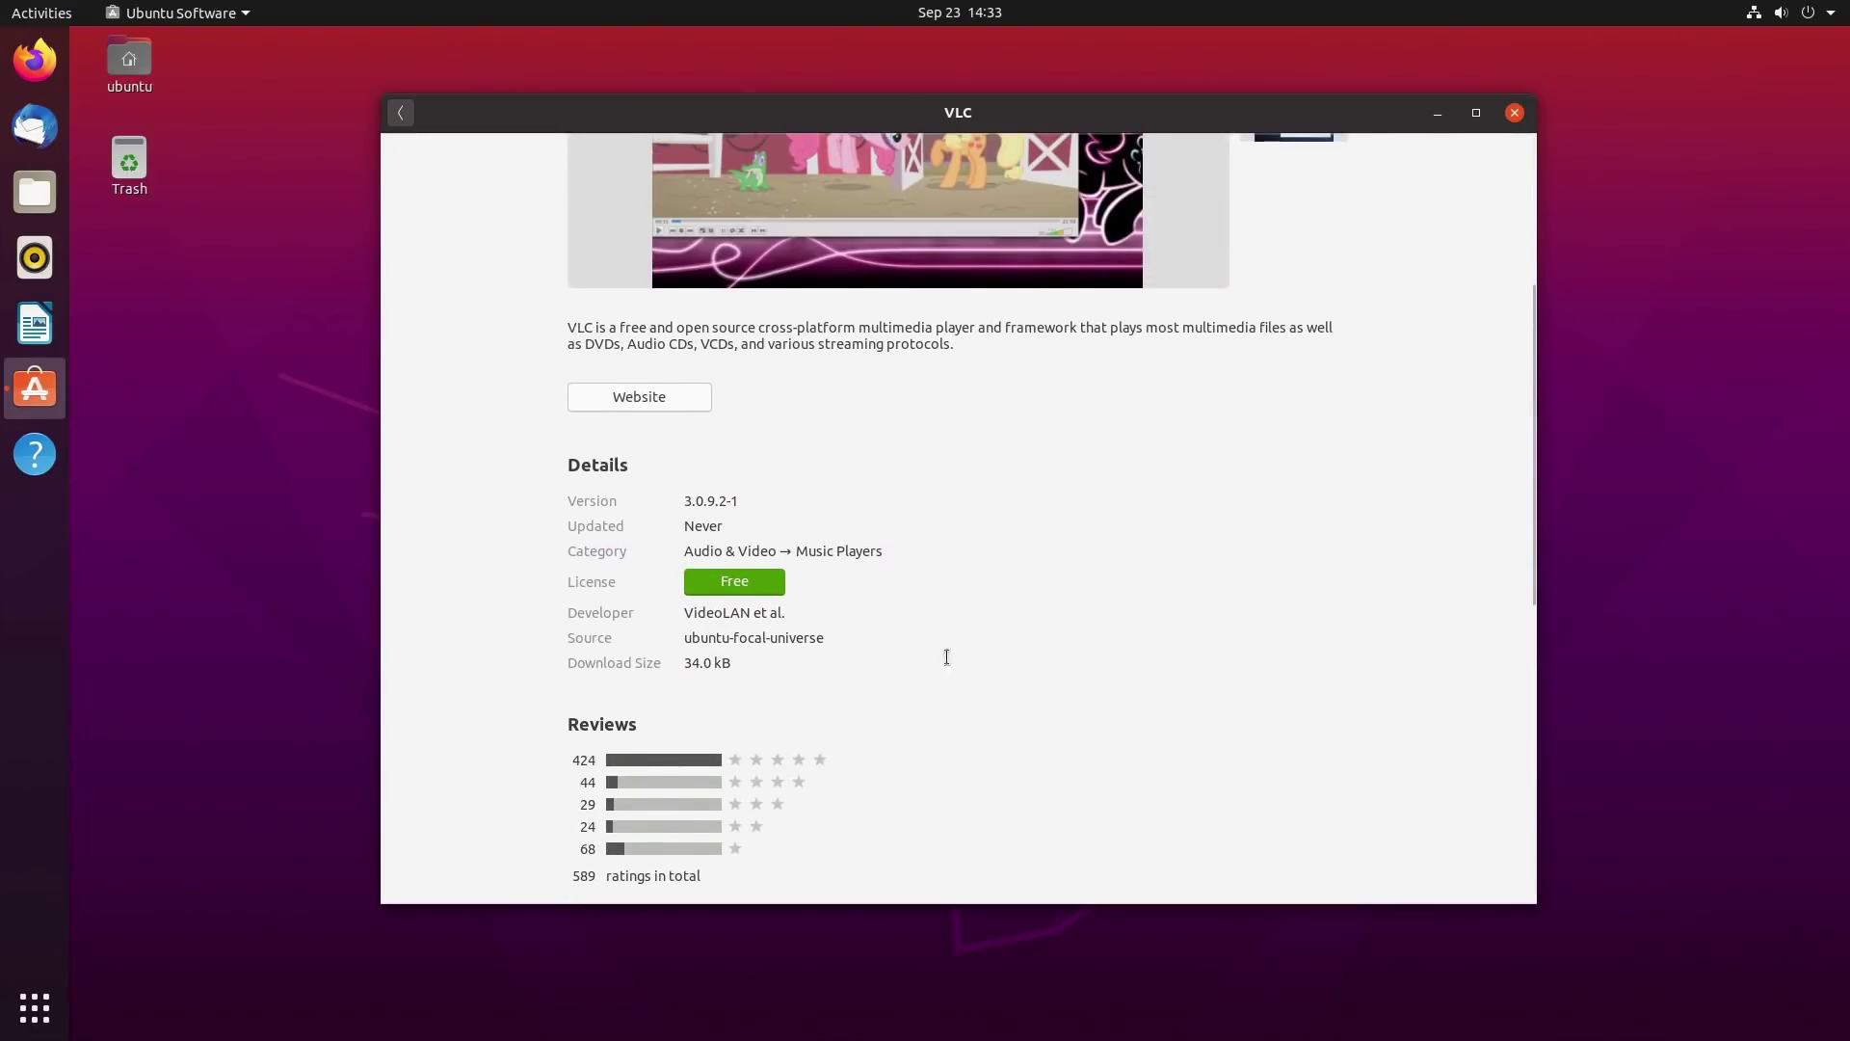
{"action": "left_click", "coordinate": [399, 112]}
{"action": "left_click", "coordinate": [583, 306]}
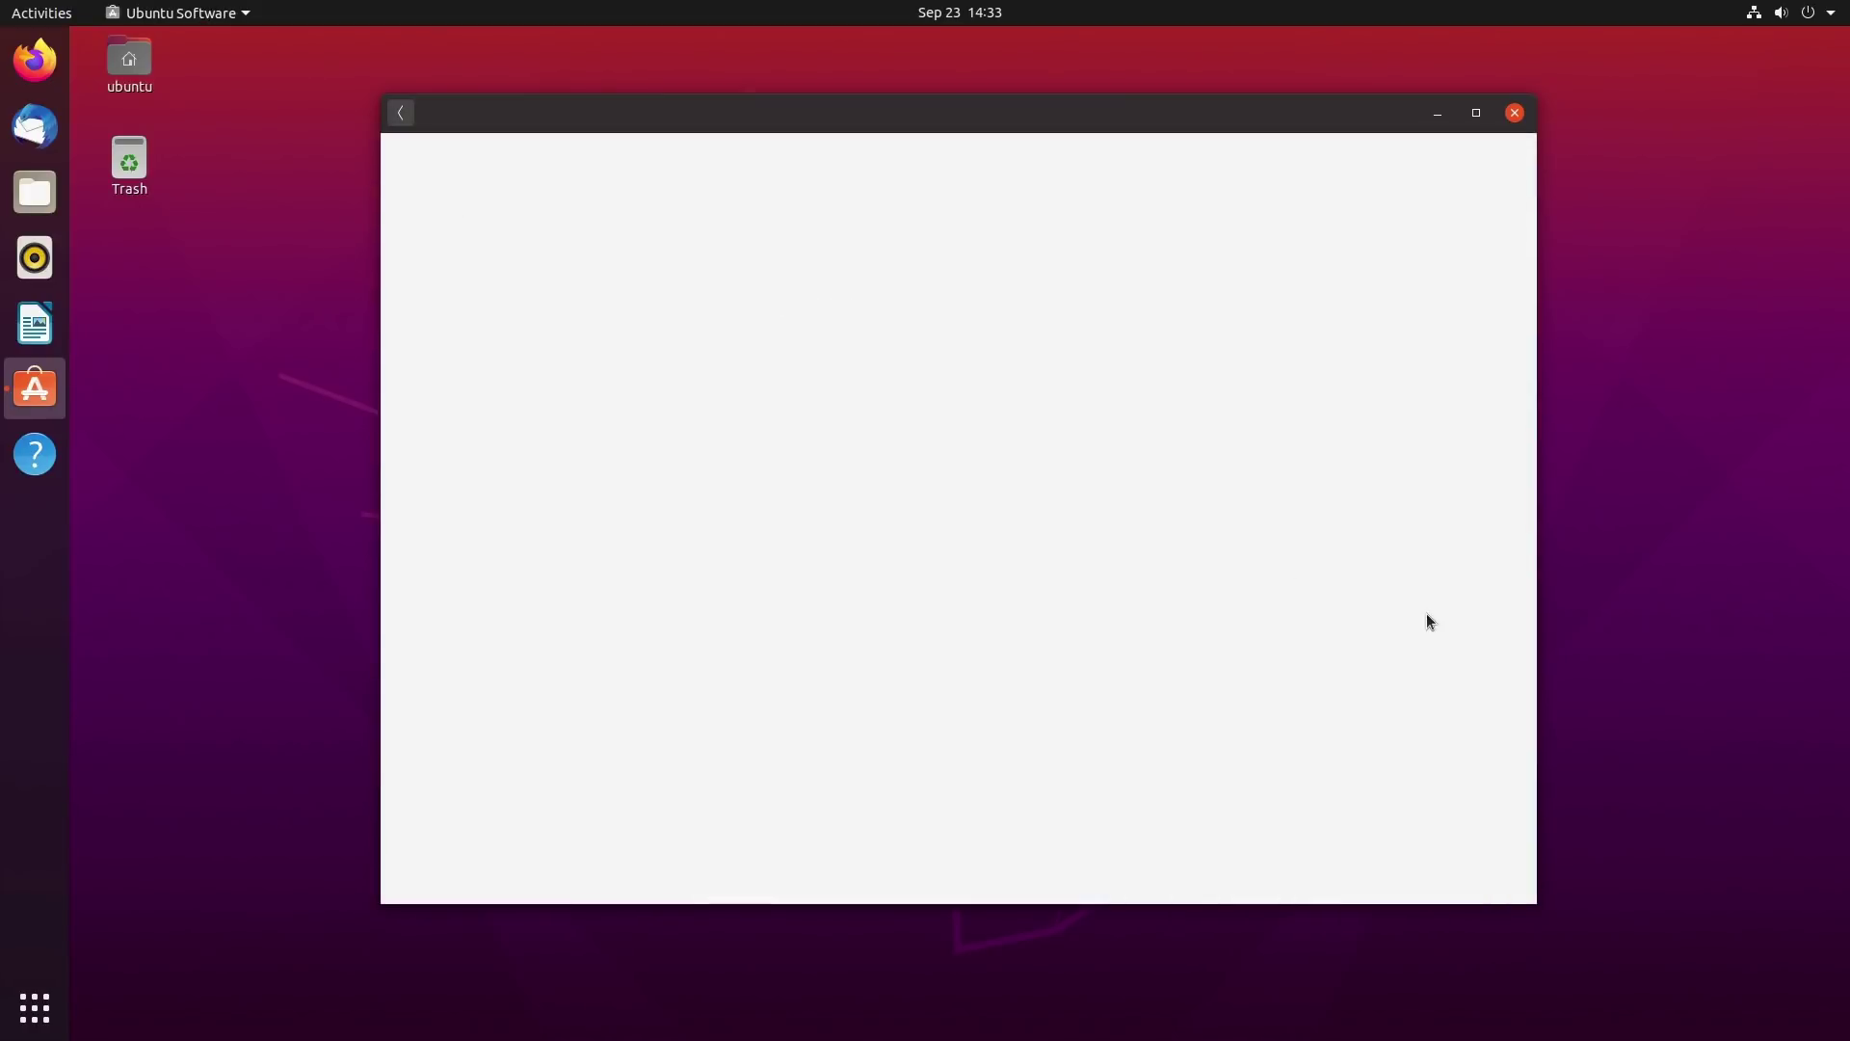
- Scroll the VLC snap page and check its available release channels
{"action": "scroll", "coordinate": [1262, 597], "scroll_direction": "down", "scroll_amount": 5}
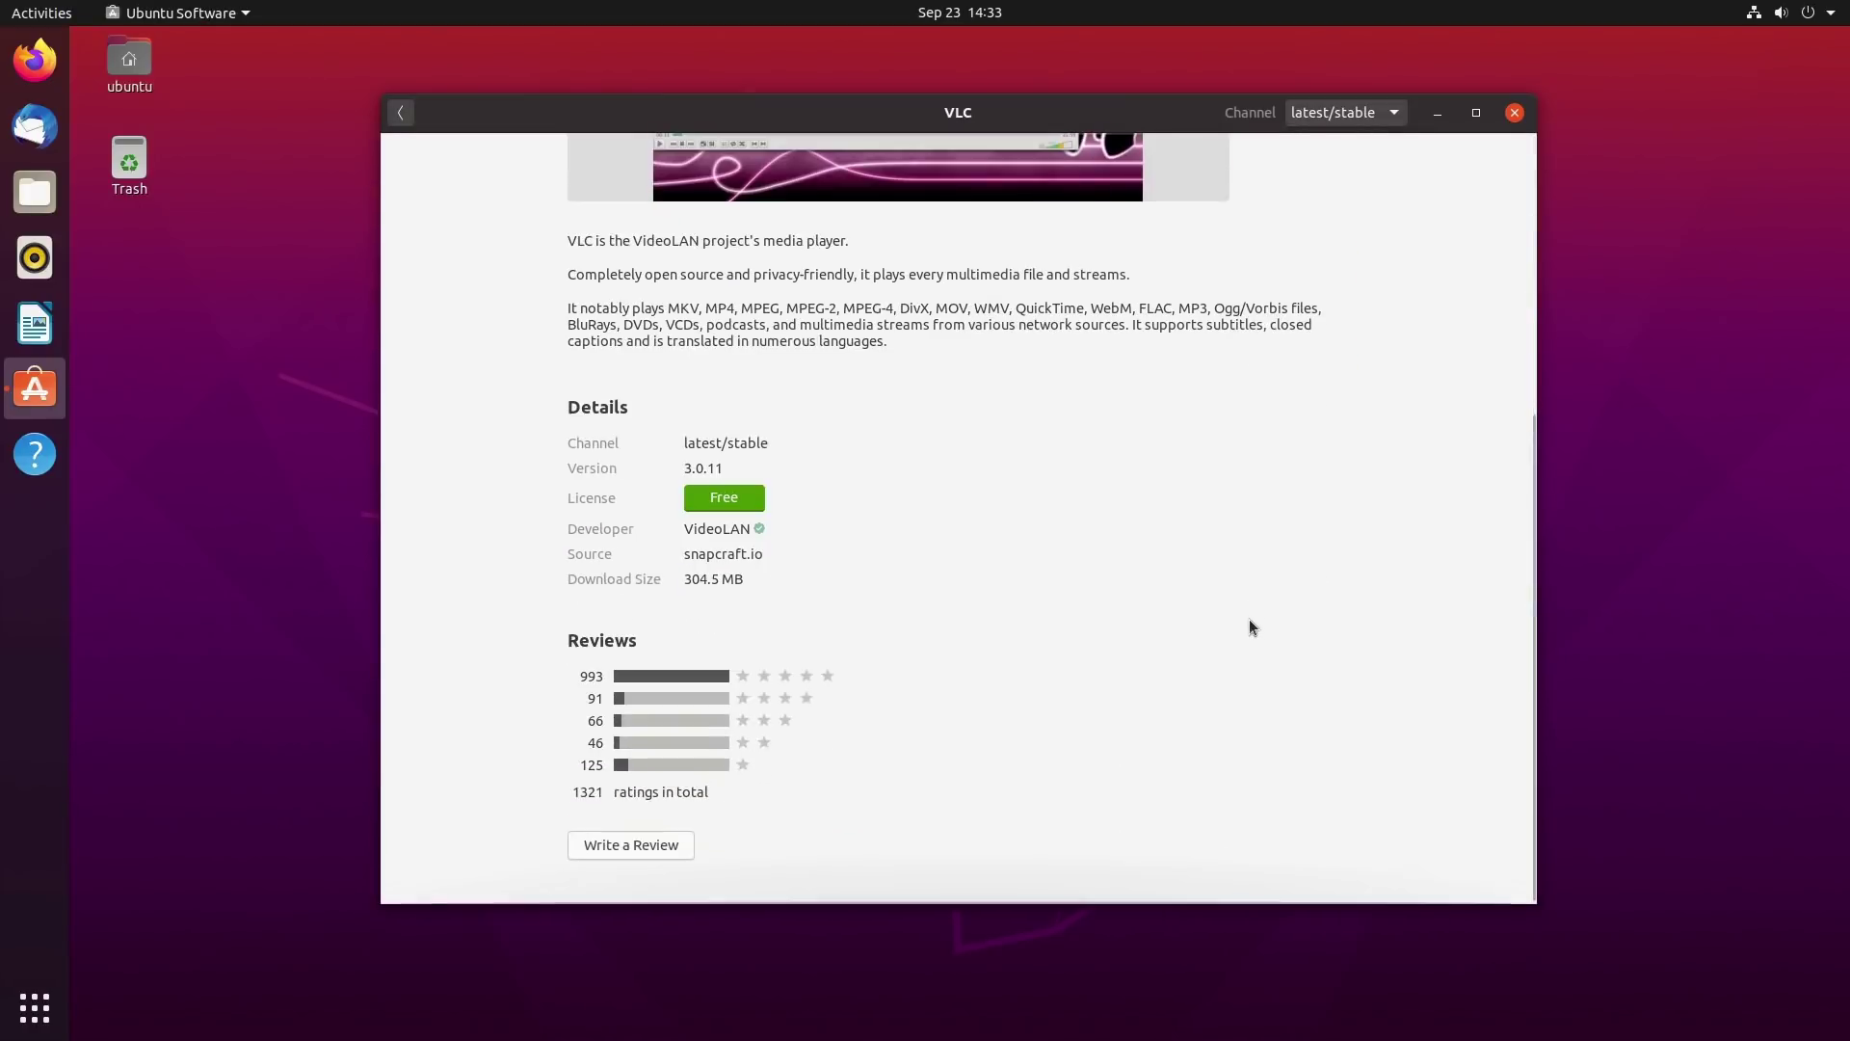
{"action": "scroll", "coordinate": [729, 548], "scroll_direction": "up", "scroll_amount": 5}
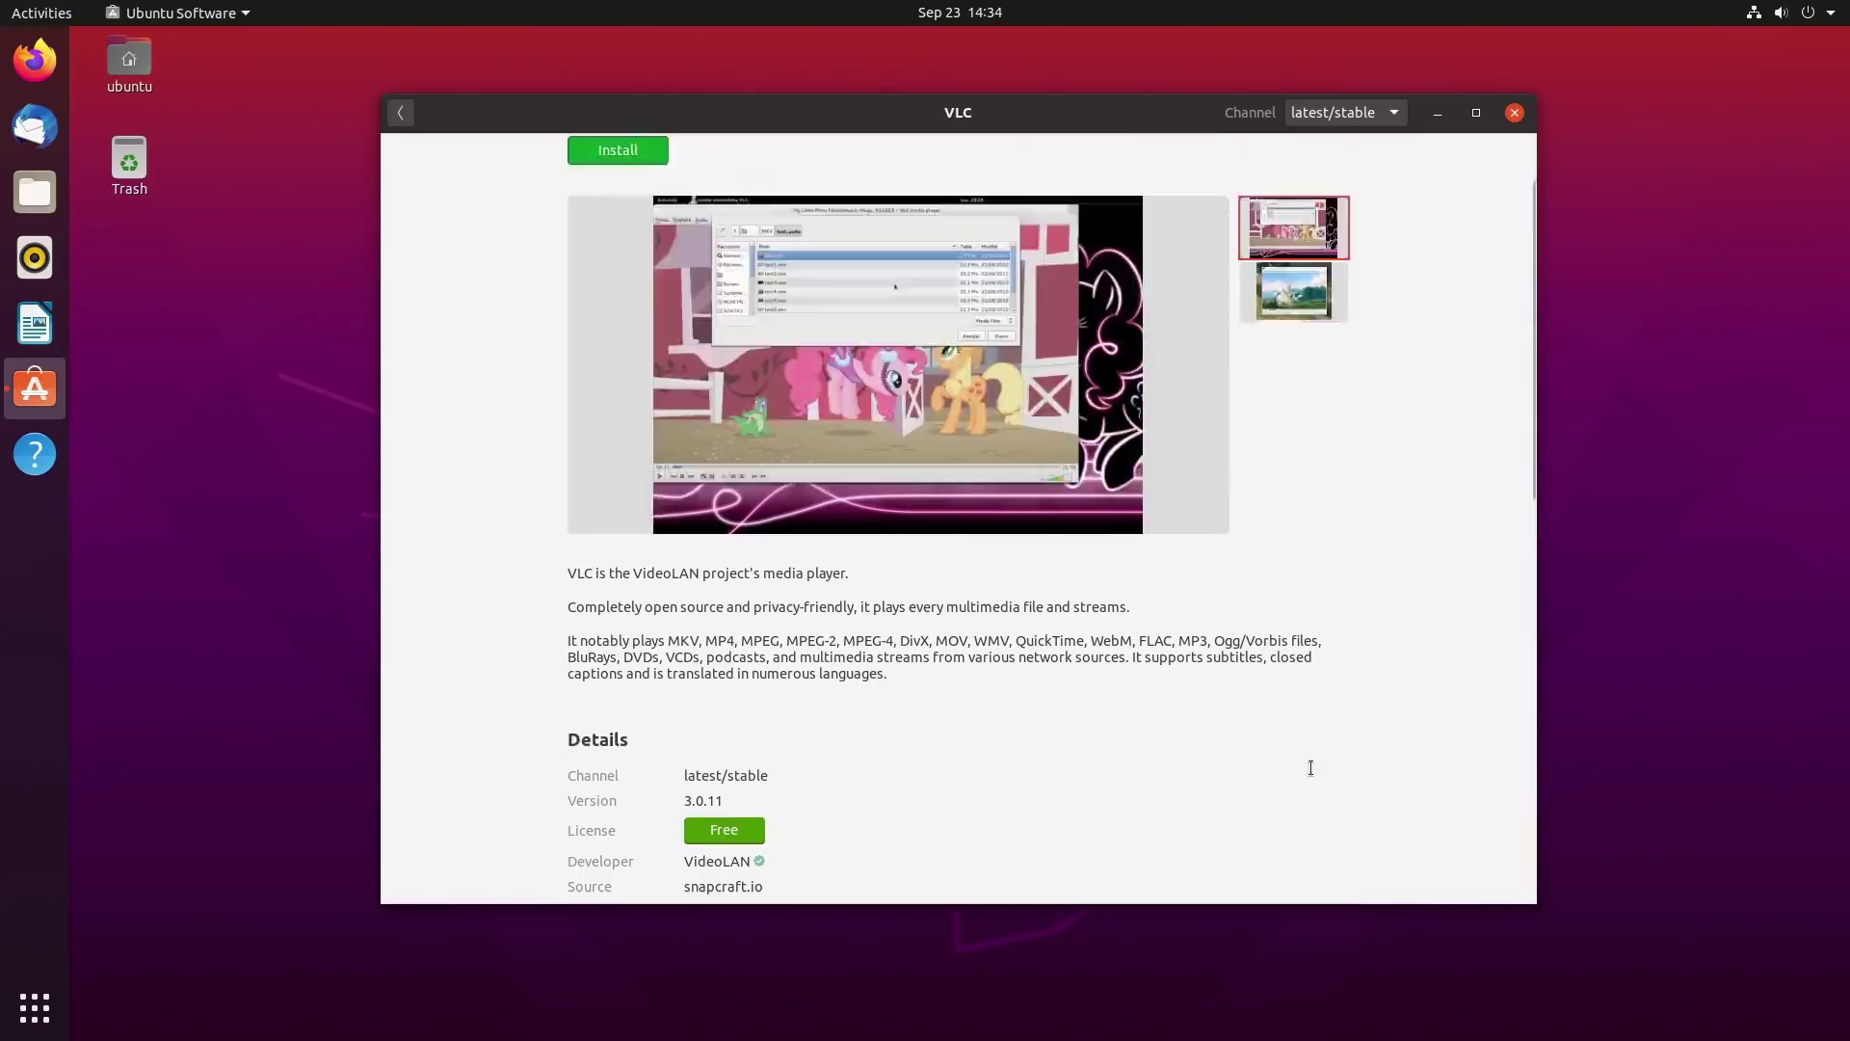
{"action": "left_click", "coordinate": [1339, 113]}
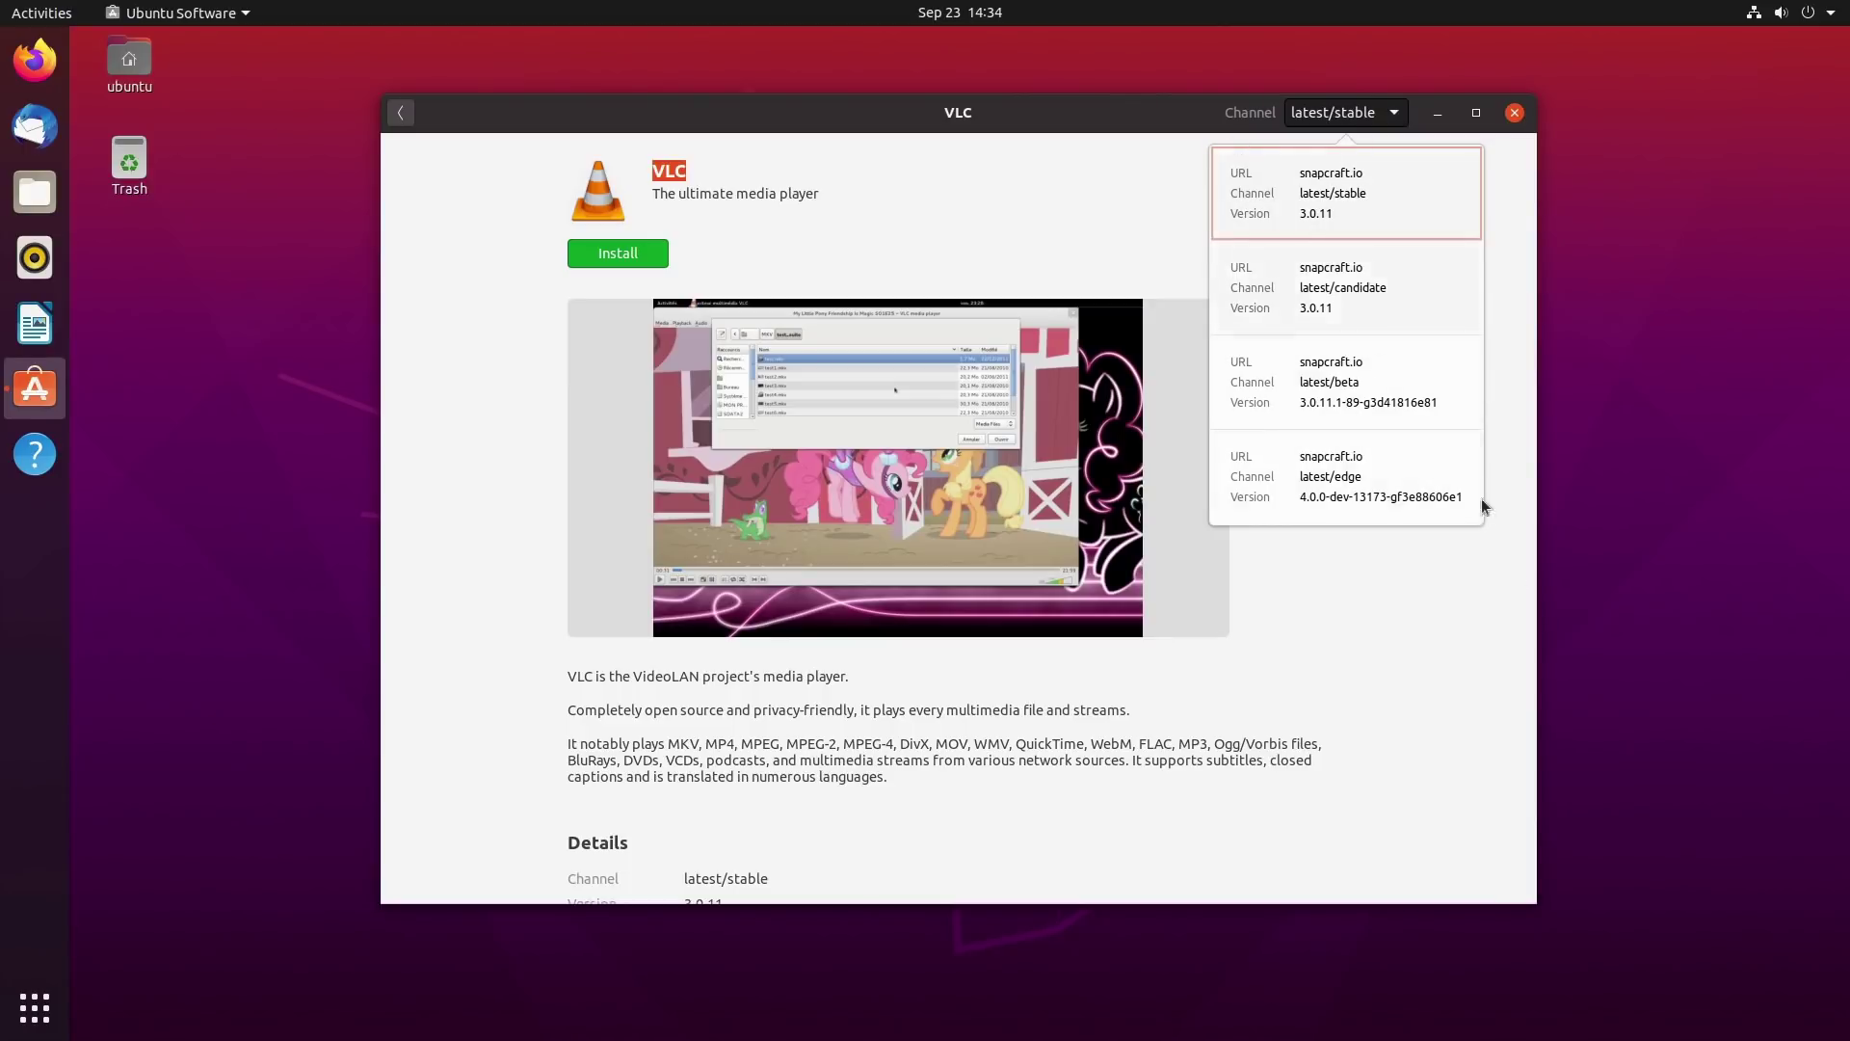
{"action": "left_click", "coordinate": [1419, 661]}
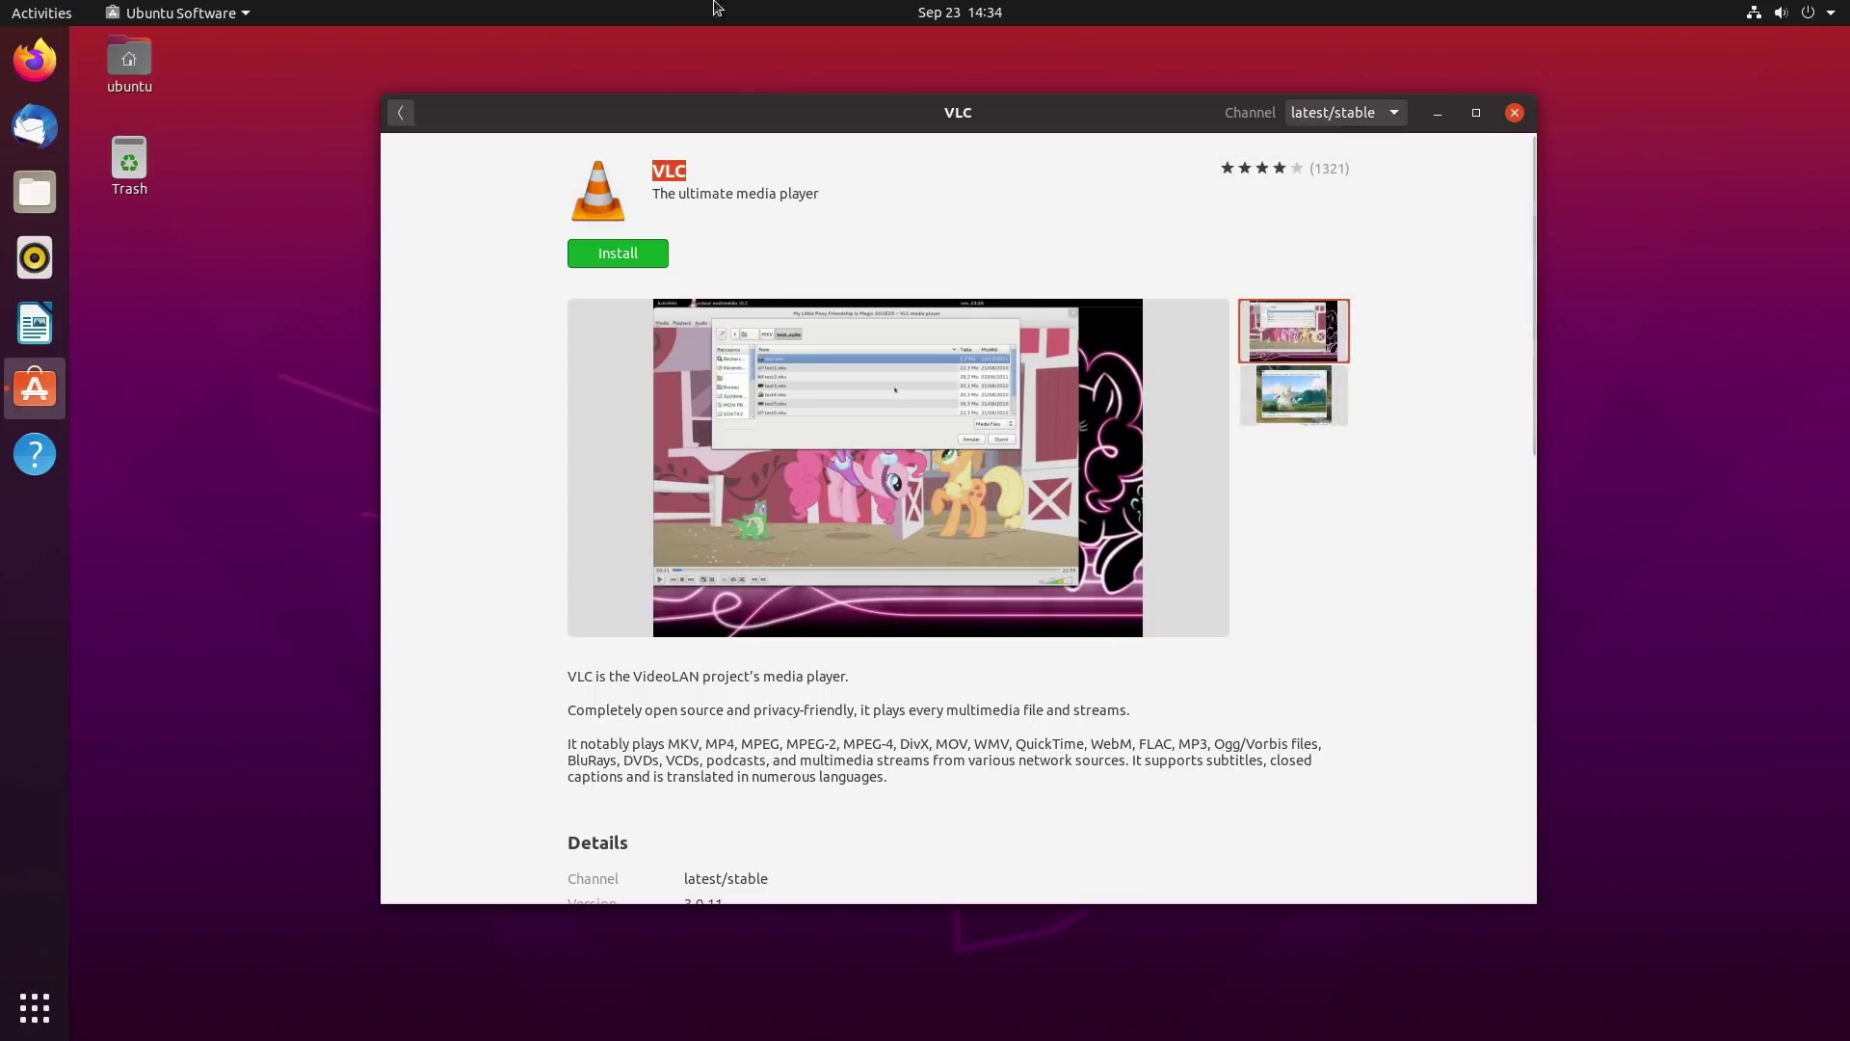
- Clear the vlc search, return to the Explore page, and close Ubuntu Software
{"action": "left_click", "coordinate": [397, 118]}
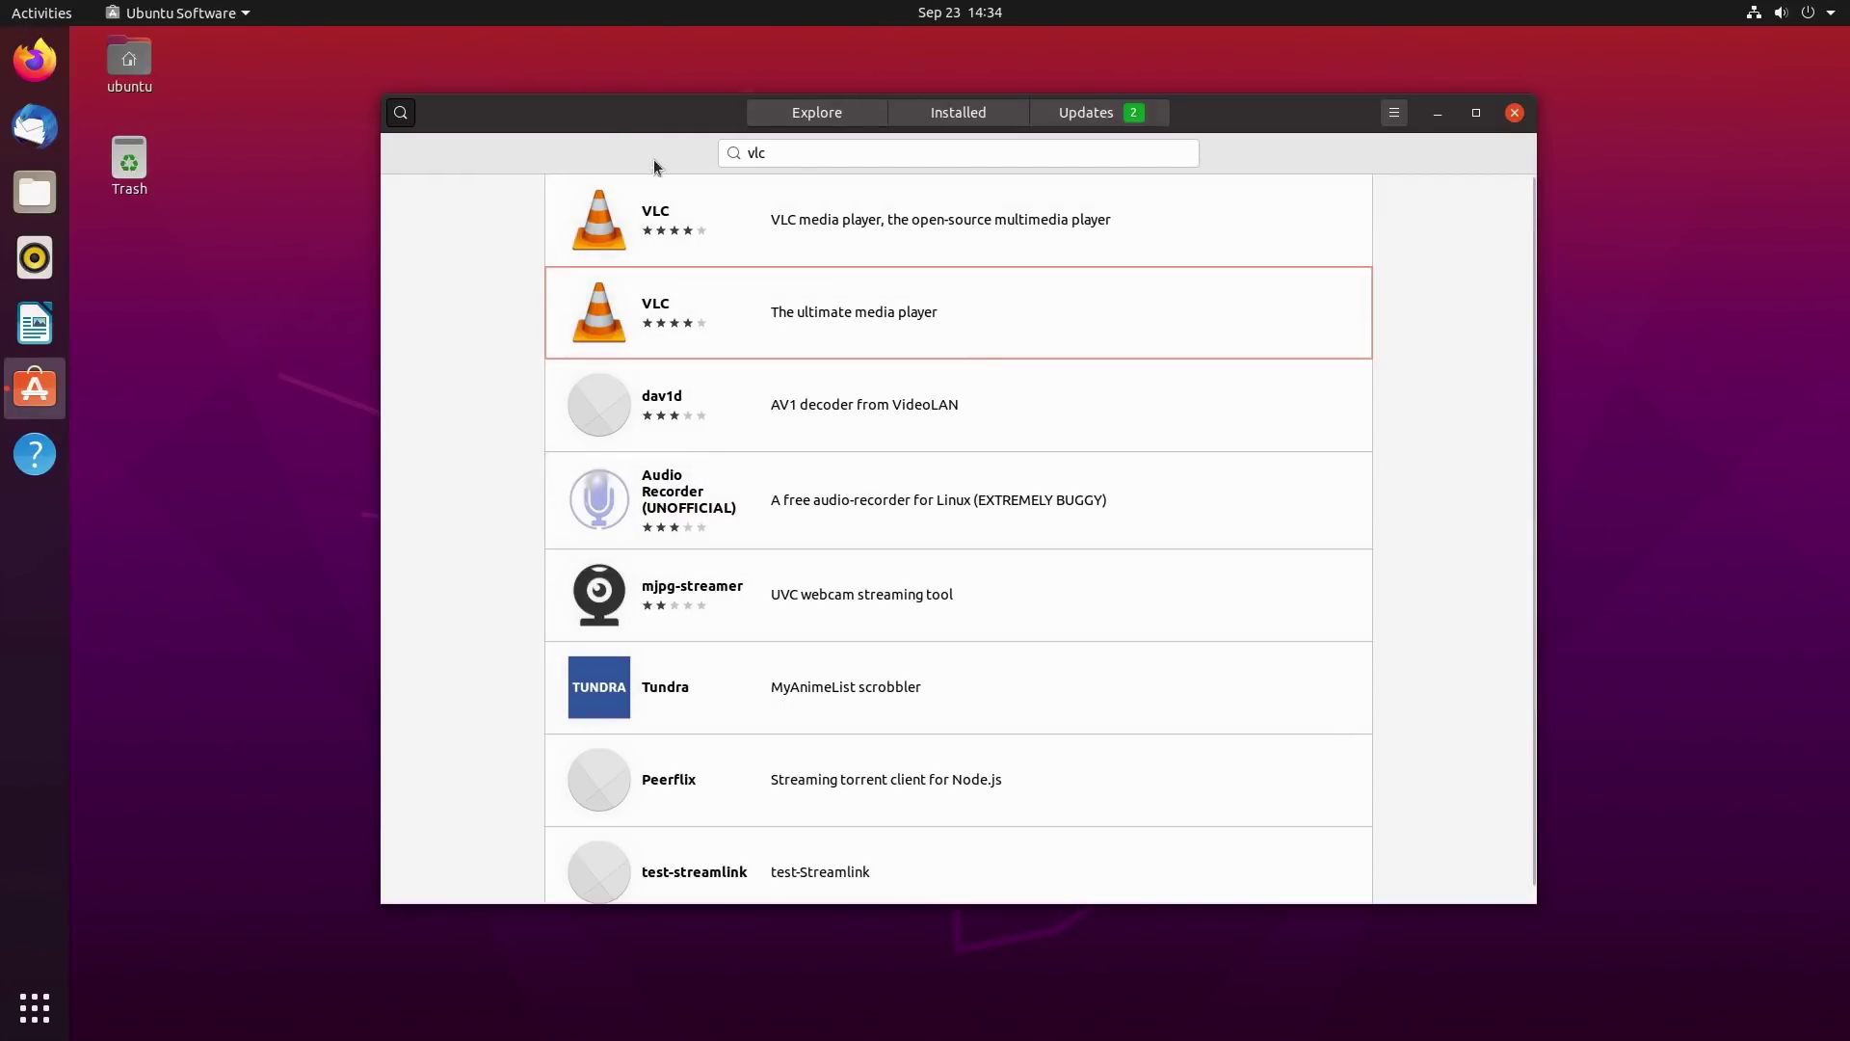
{"action": "left_click", "coordinate": [878, 155]}
{"action": "key", "text": "BackSpace"}
{"action": "key", "text": "BackSpace"}
{"action": "key", "text": "BackSpace"}
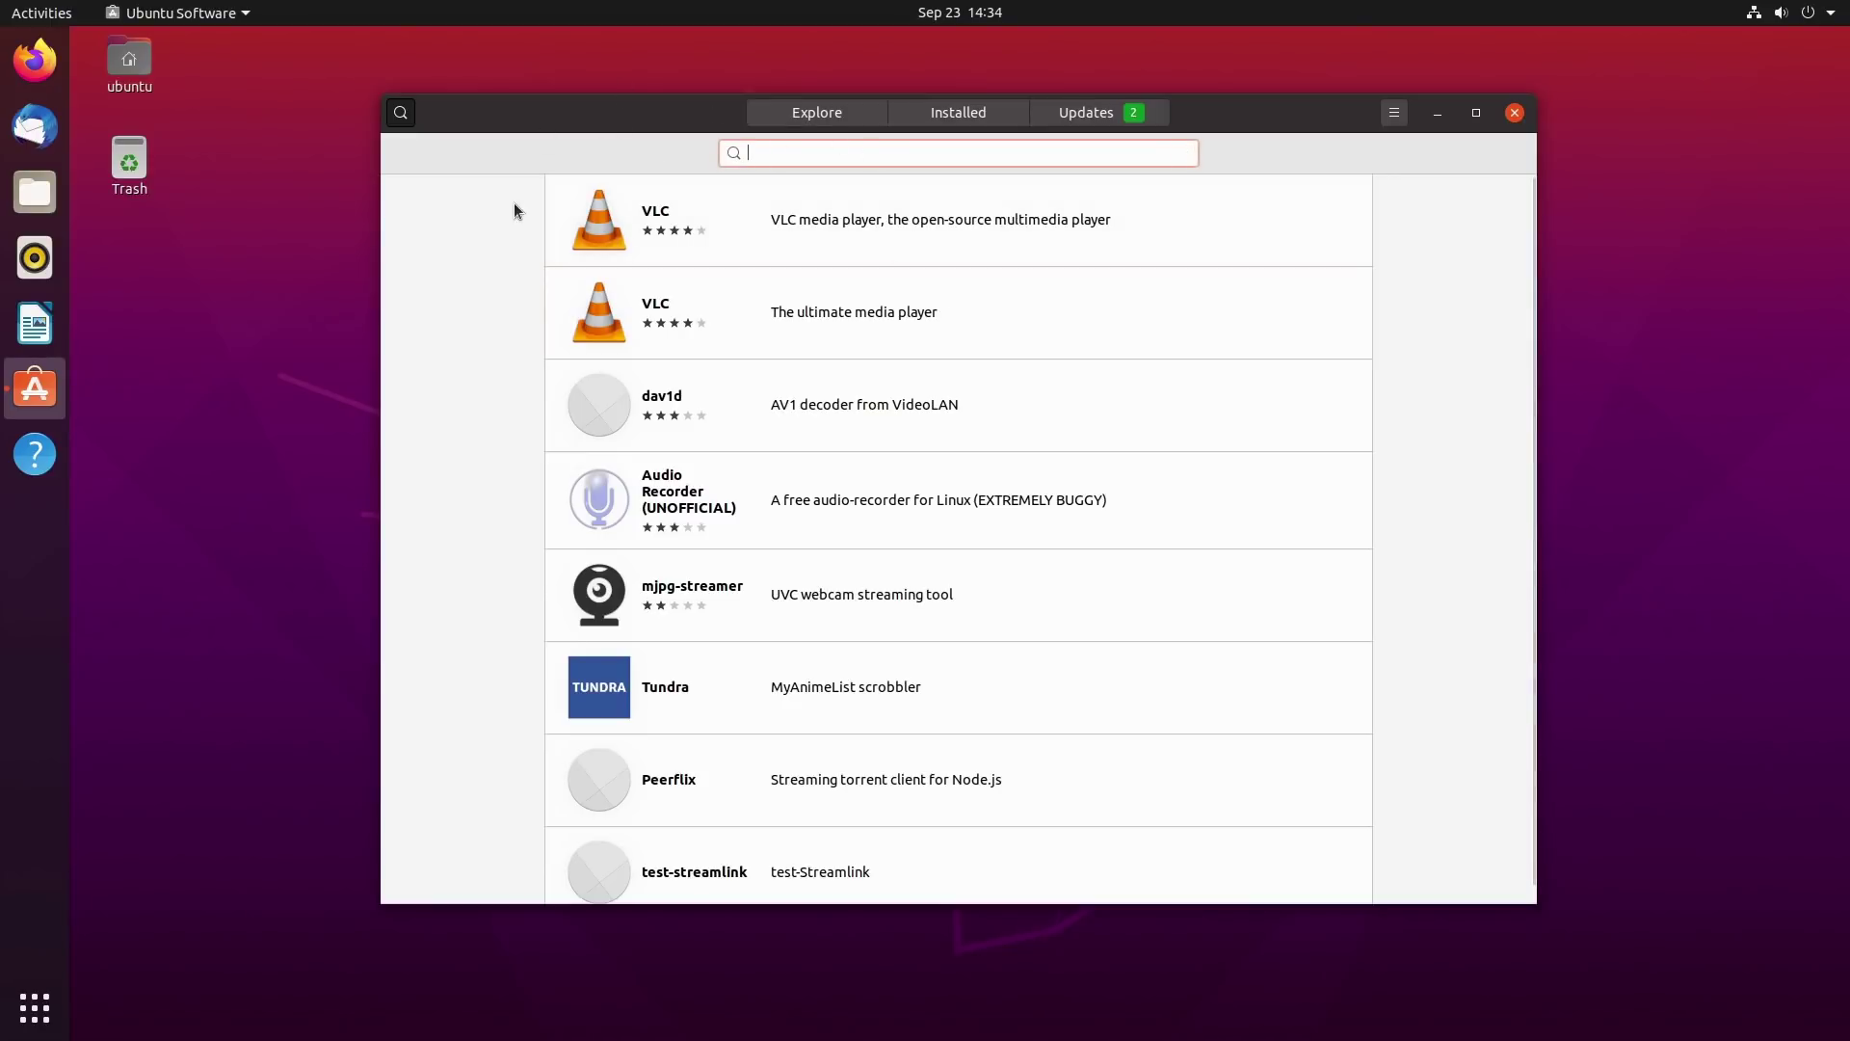
{"action": "left_click", "coordinate": [401, 111]}
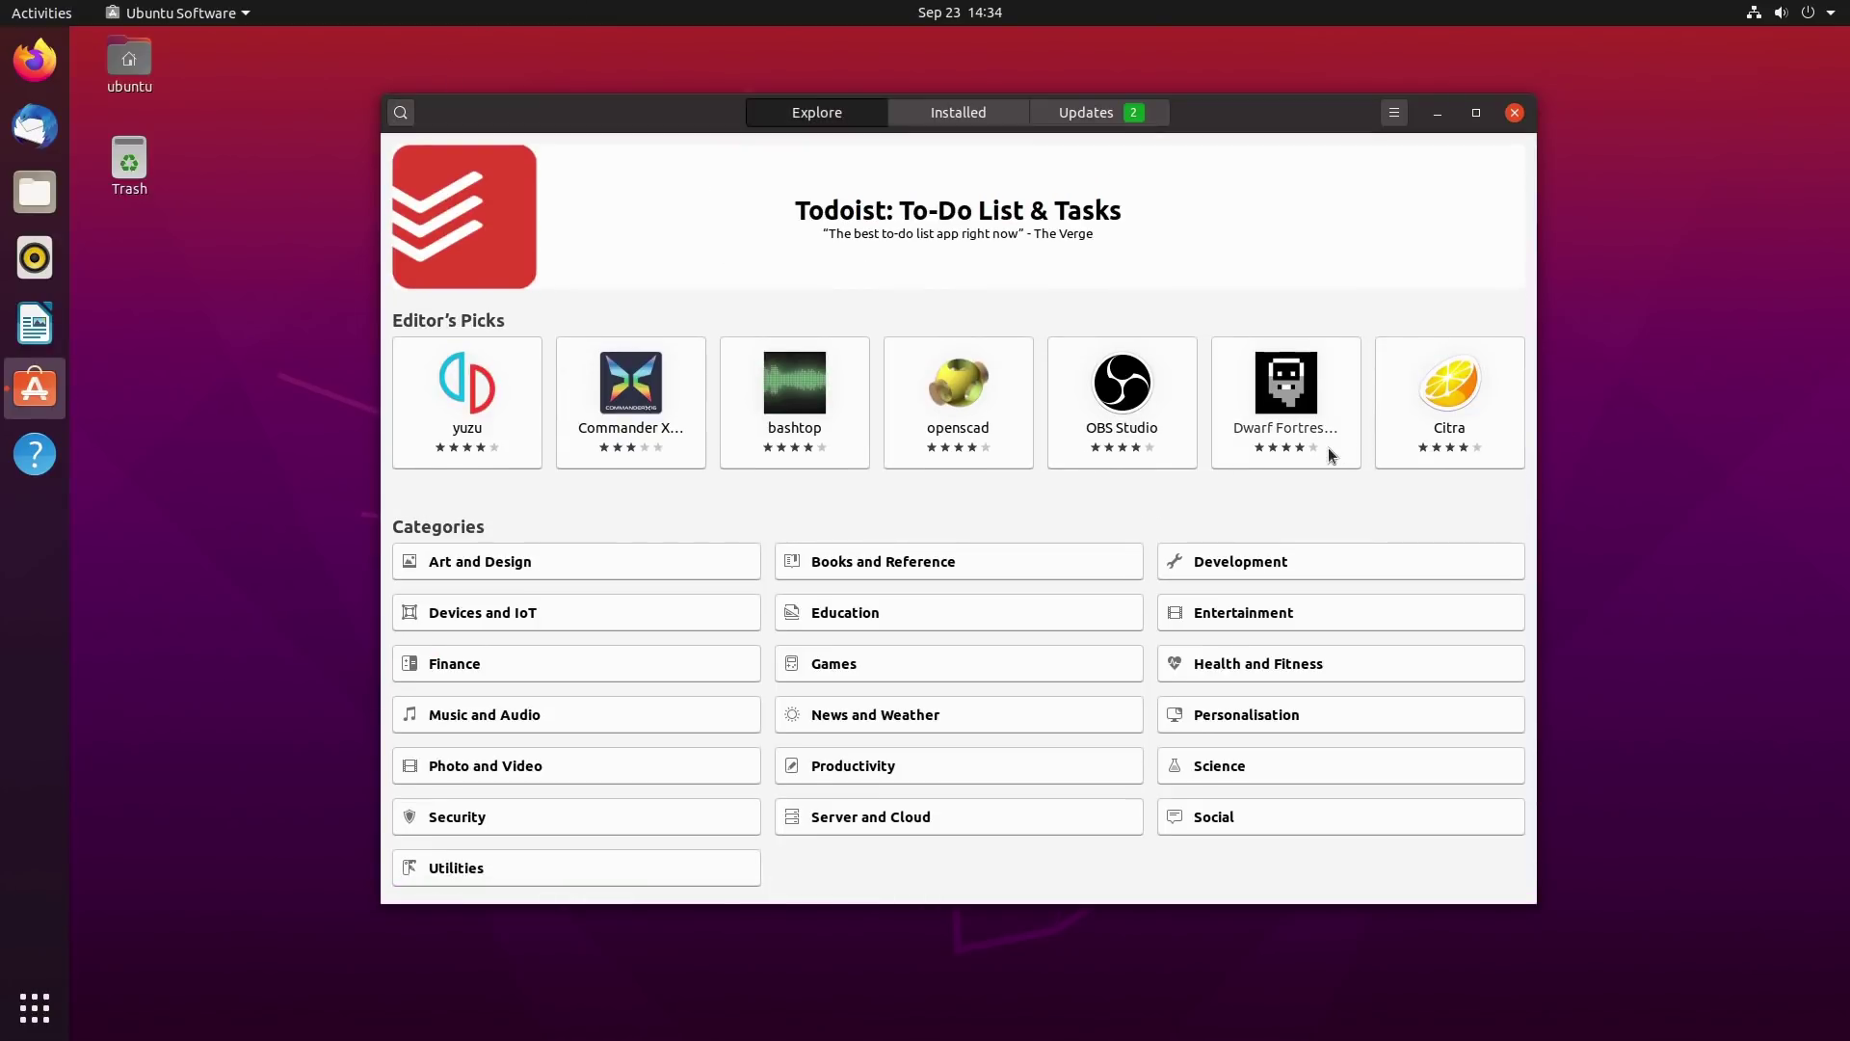
{"action": "left_click", "coordinate": [1514, 113]}
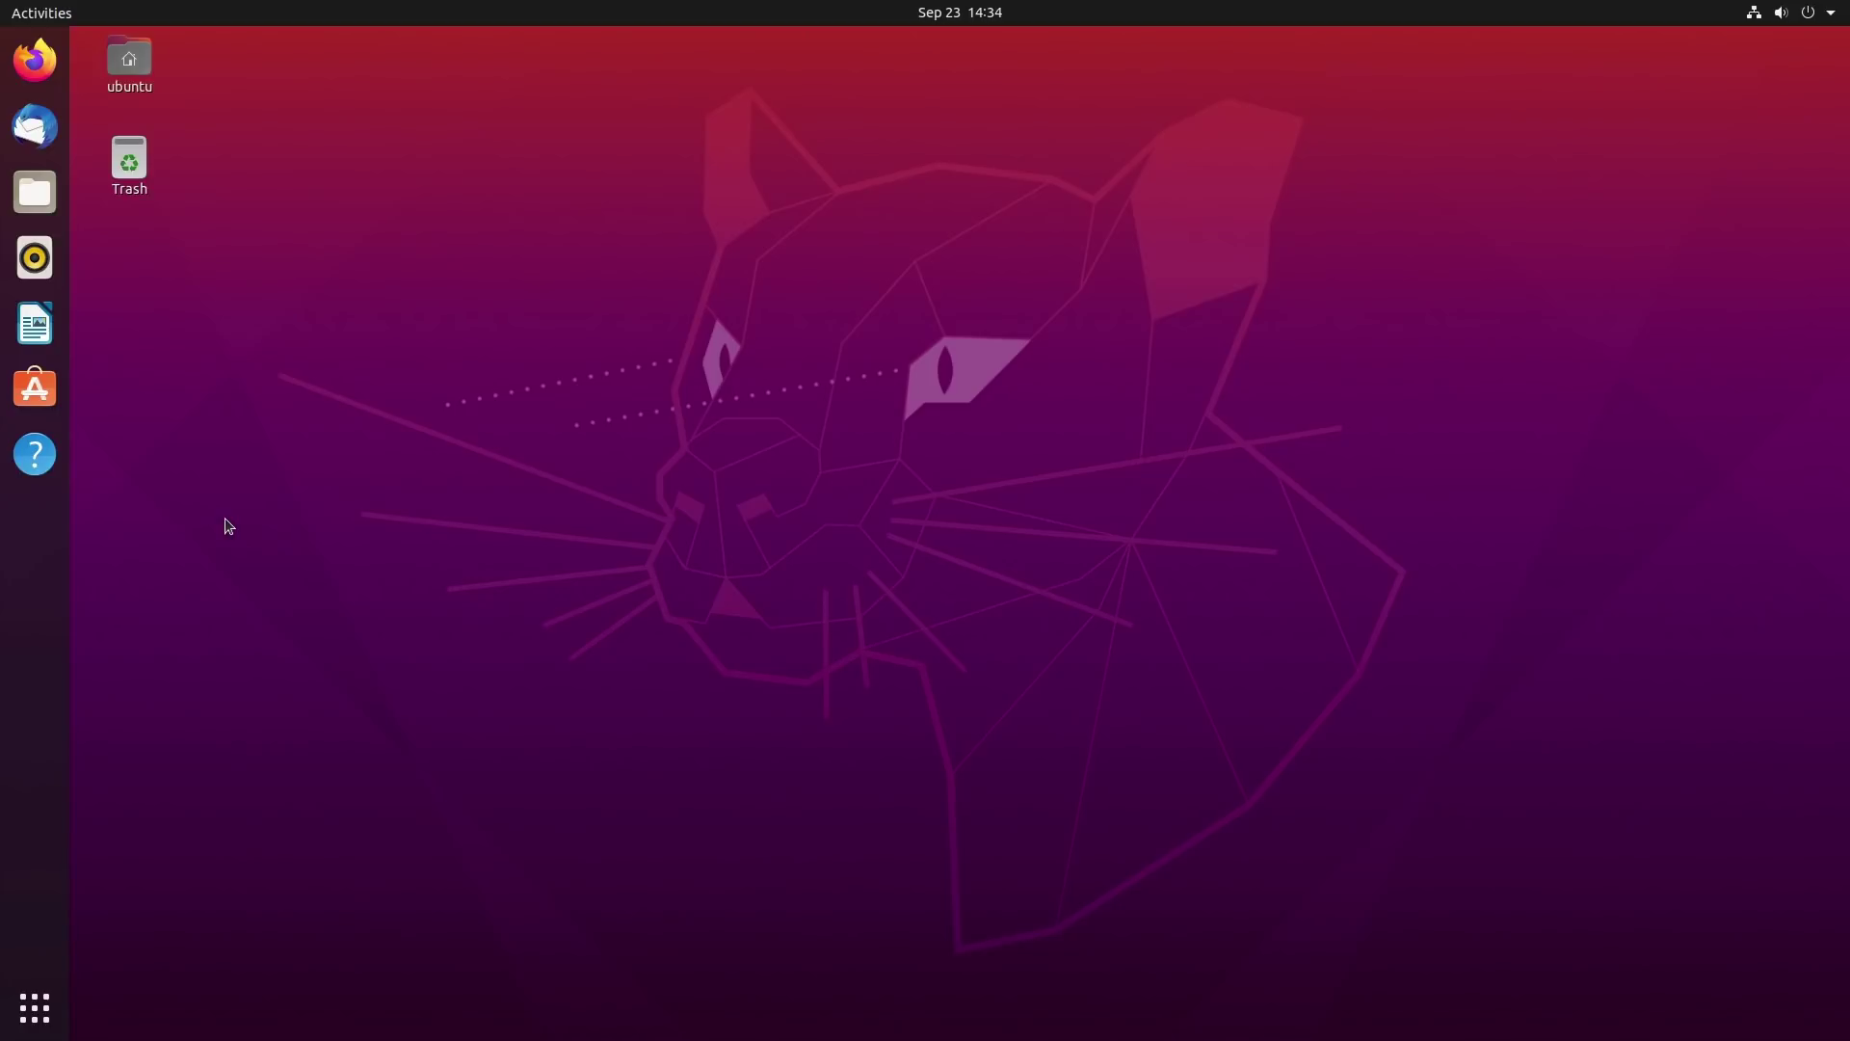
{"action": "left_click", "coordinate": [64, 1023]}
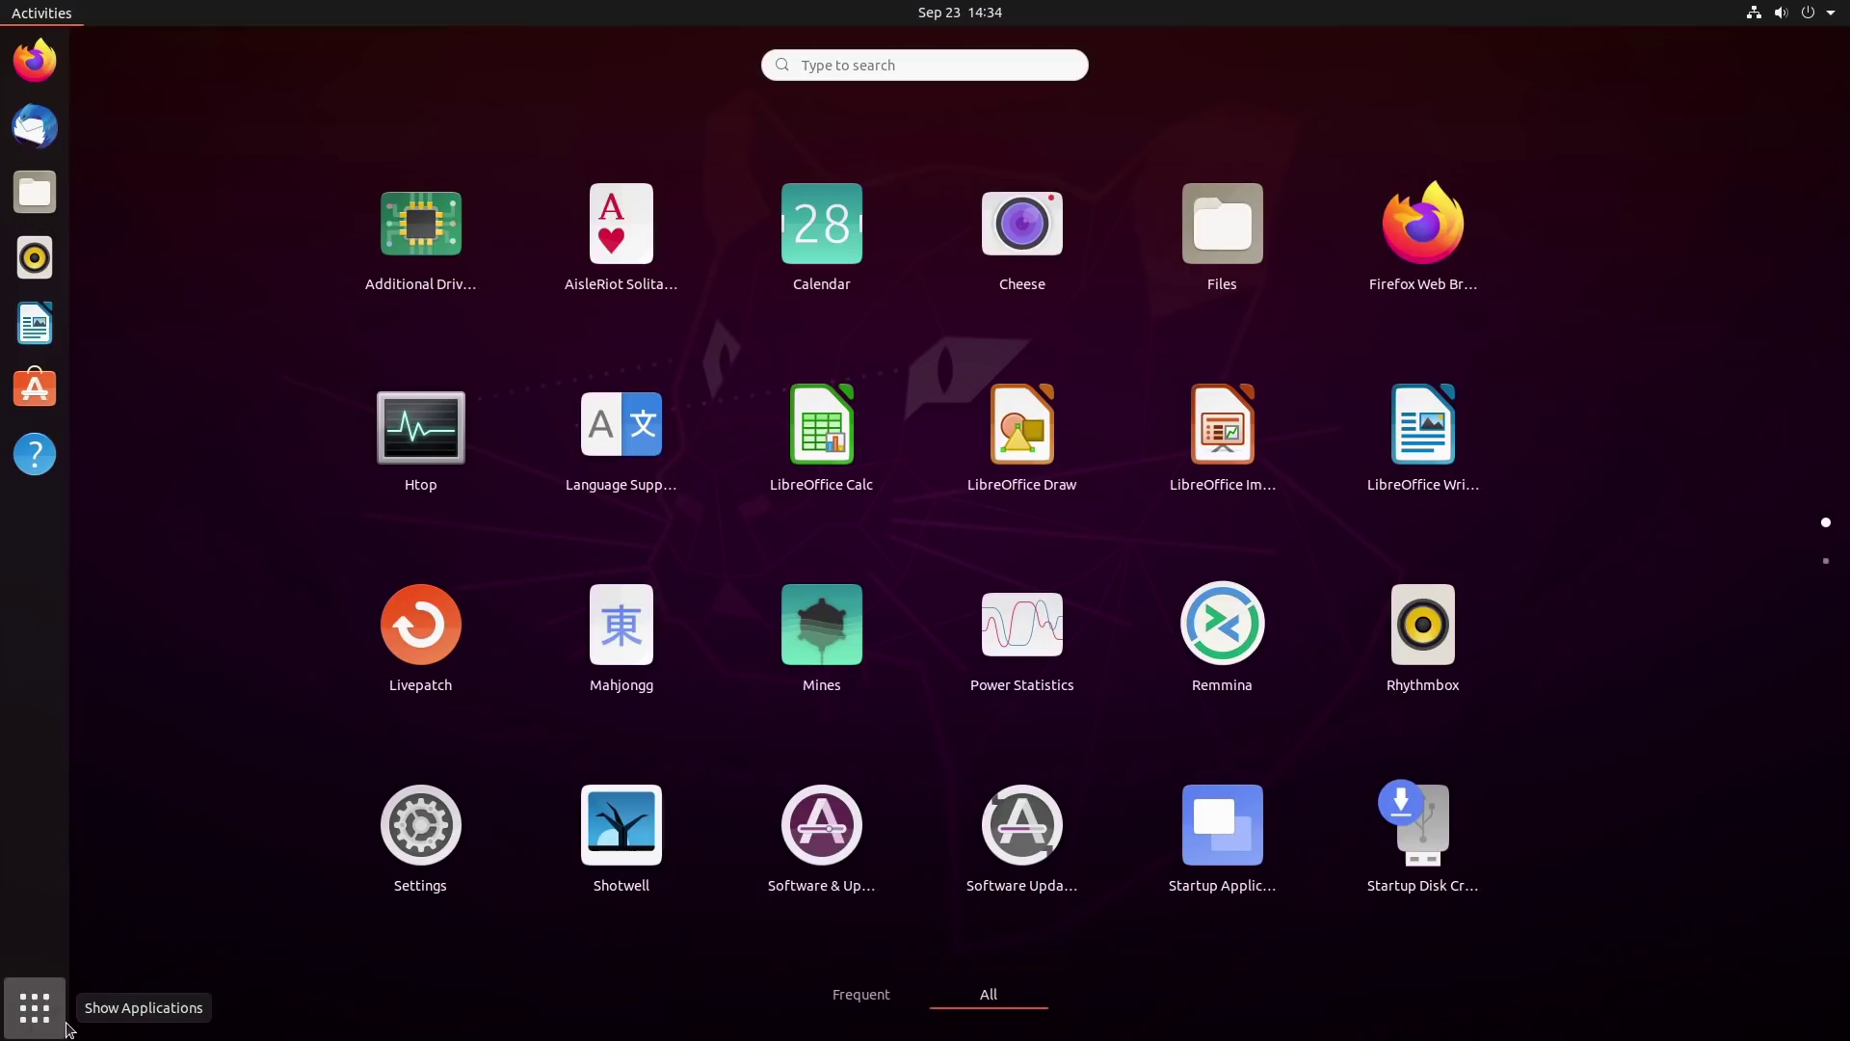
{"action": "type", "text": "live"}
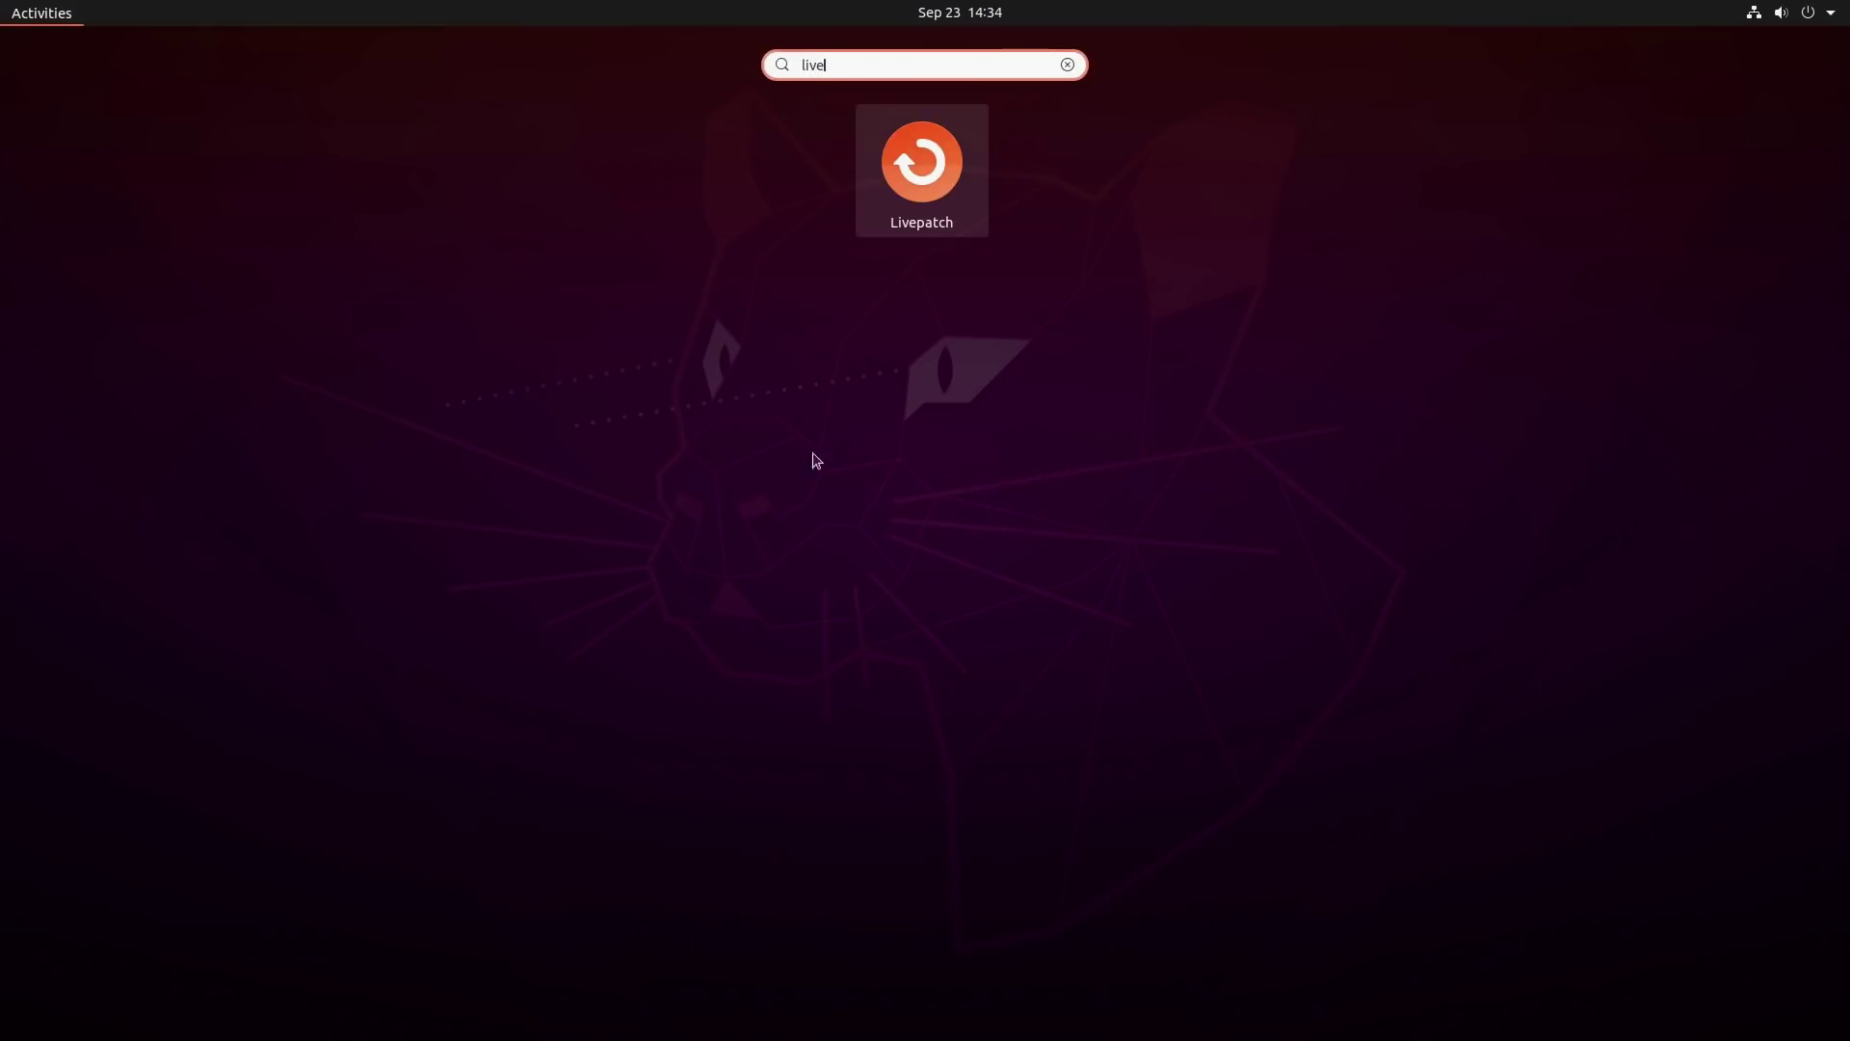
{"action": "left_click", "coordinate": [887, 229]}
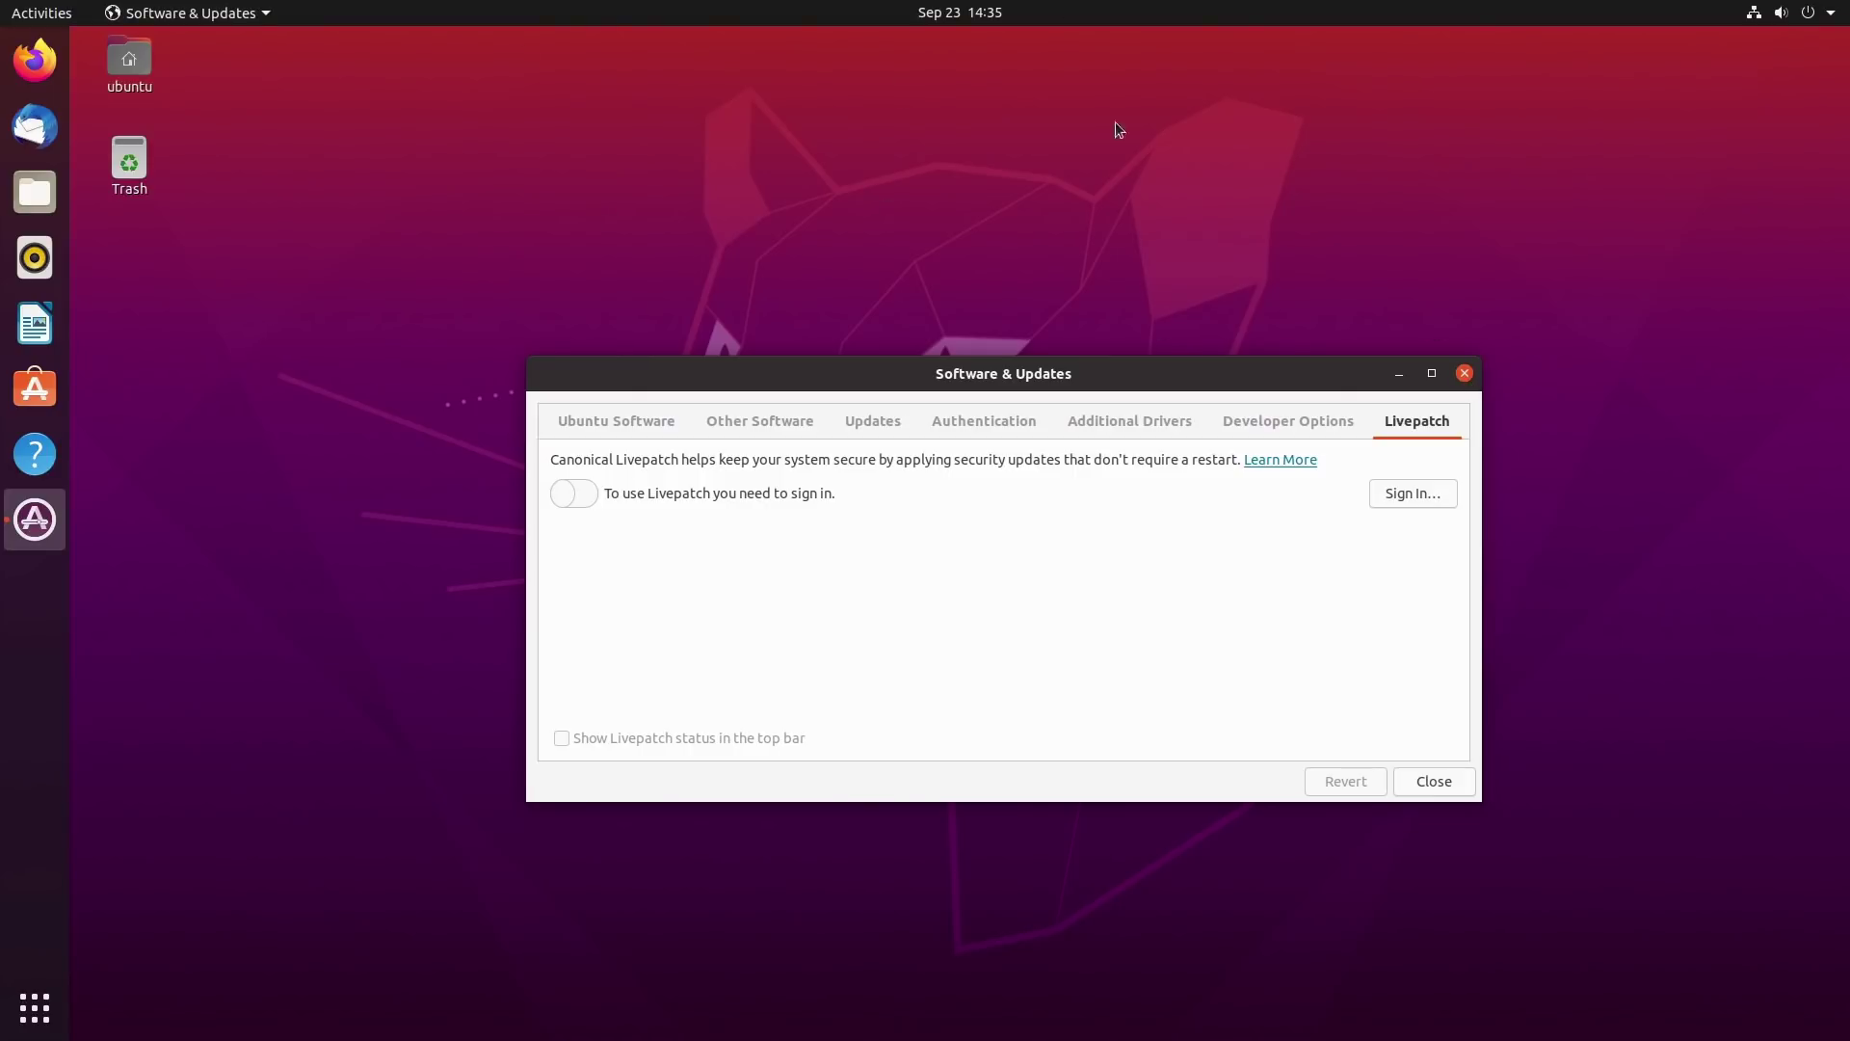
{"action": "left_click", "coordinate": [1464, 373]}
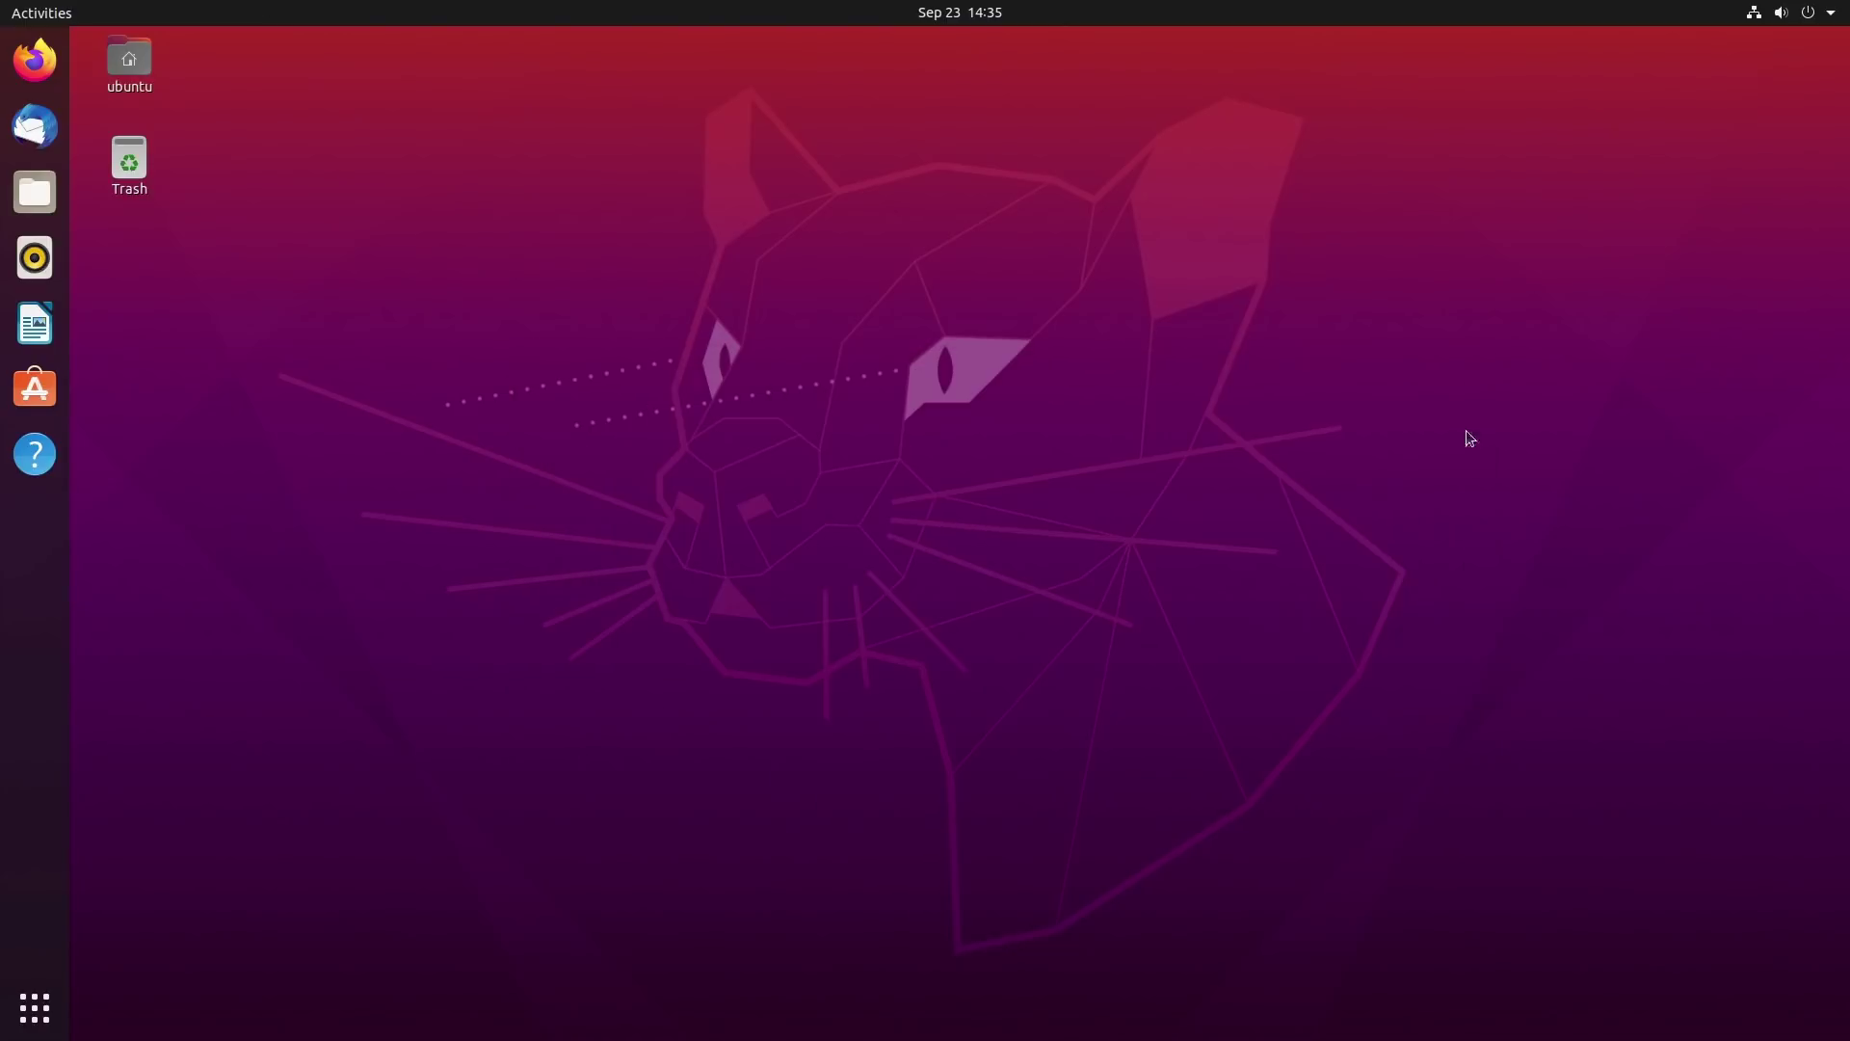